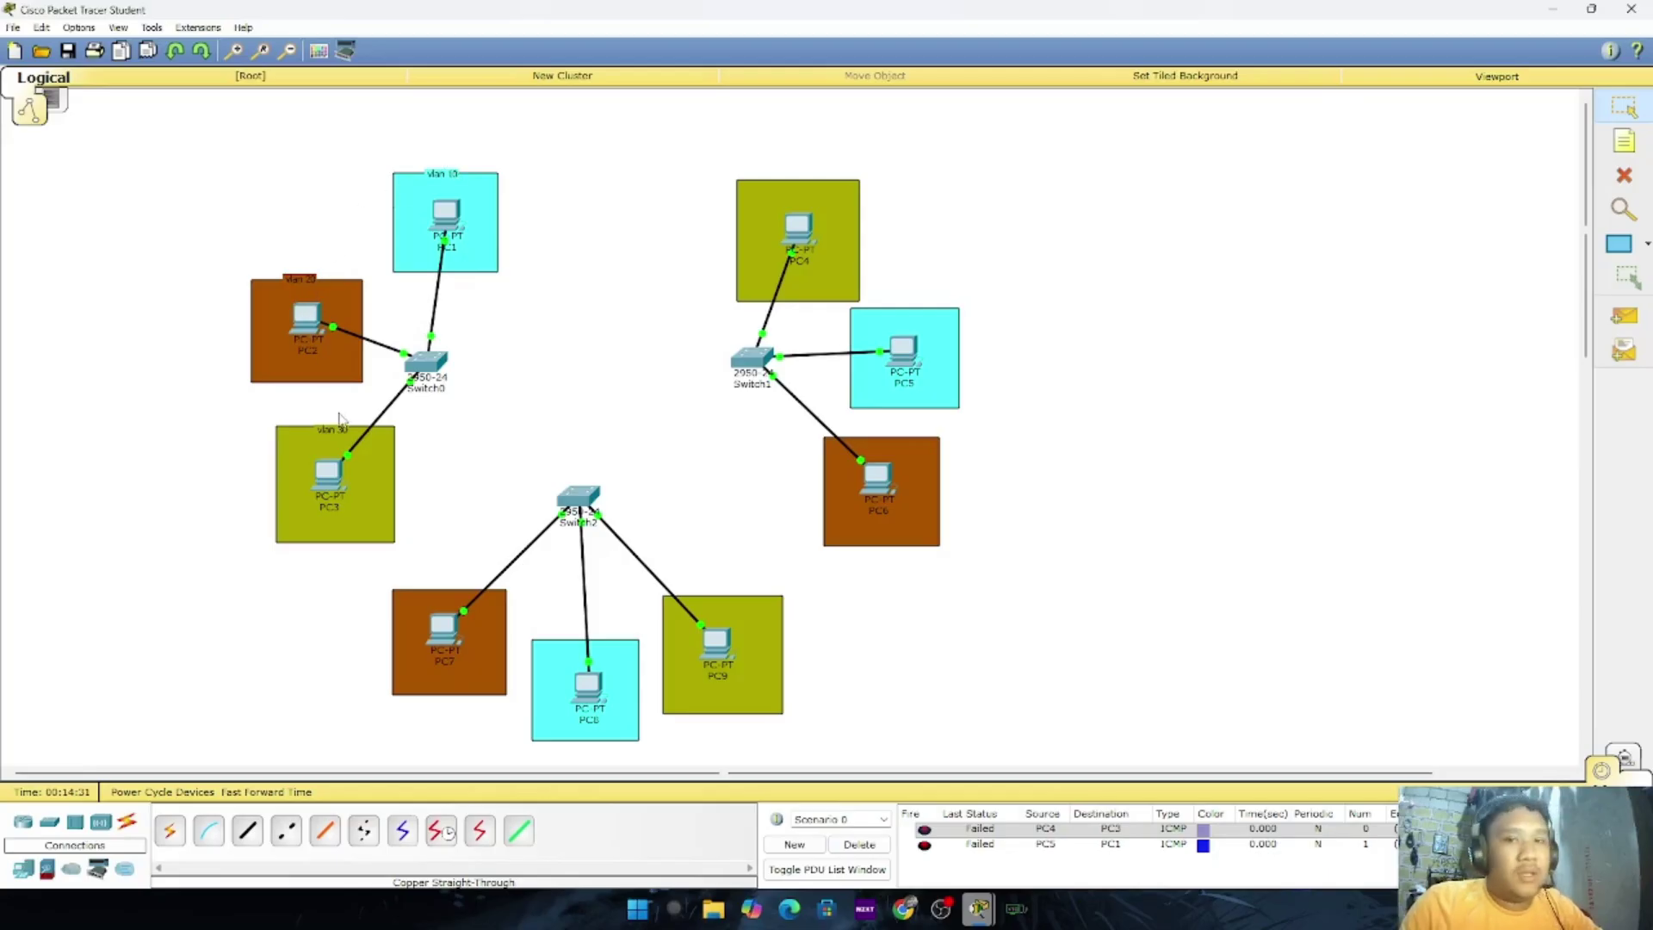
Review Switch0's existing VLAN port assignments and earlier configuration commands in its command-line interface
{"action": "left_click", "coordinate": [425, 361]}
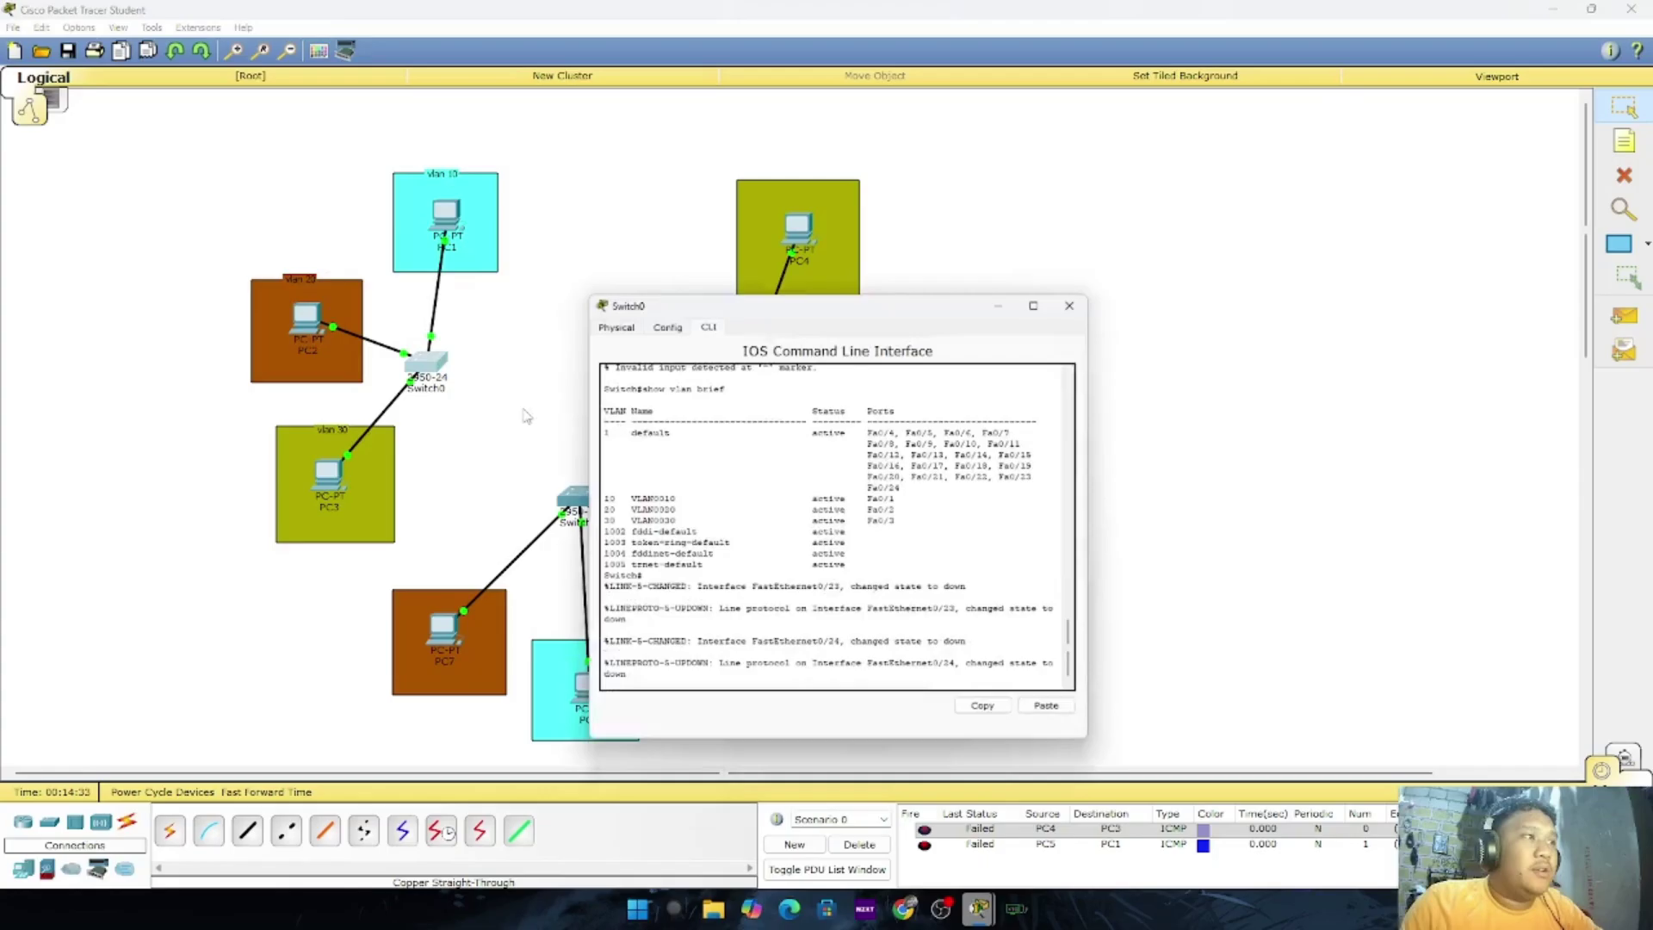
{"action": "scroll", "coordinate": [711, 510], "scroll_direction": "up", "scroll_amount": 3}
{"action": "scroll", "coordinate": [712, 554], "scroll_direction": "down", "scroll_amount": 3}
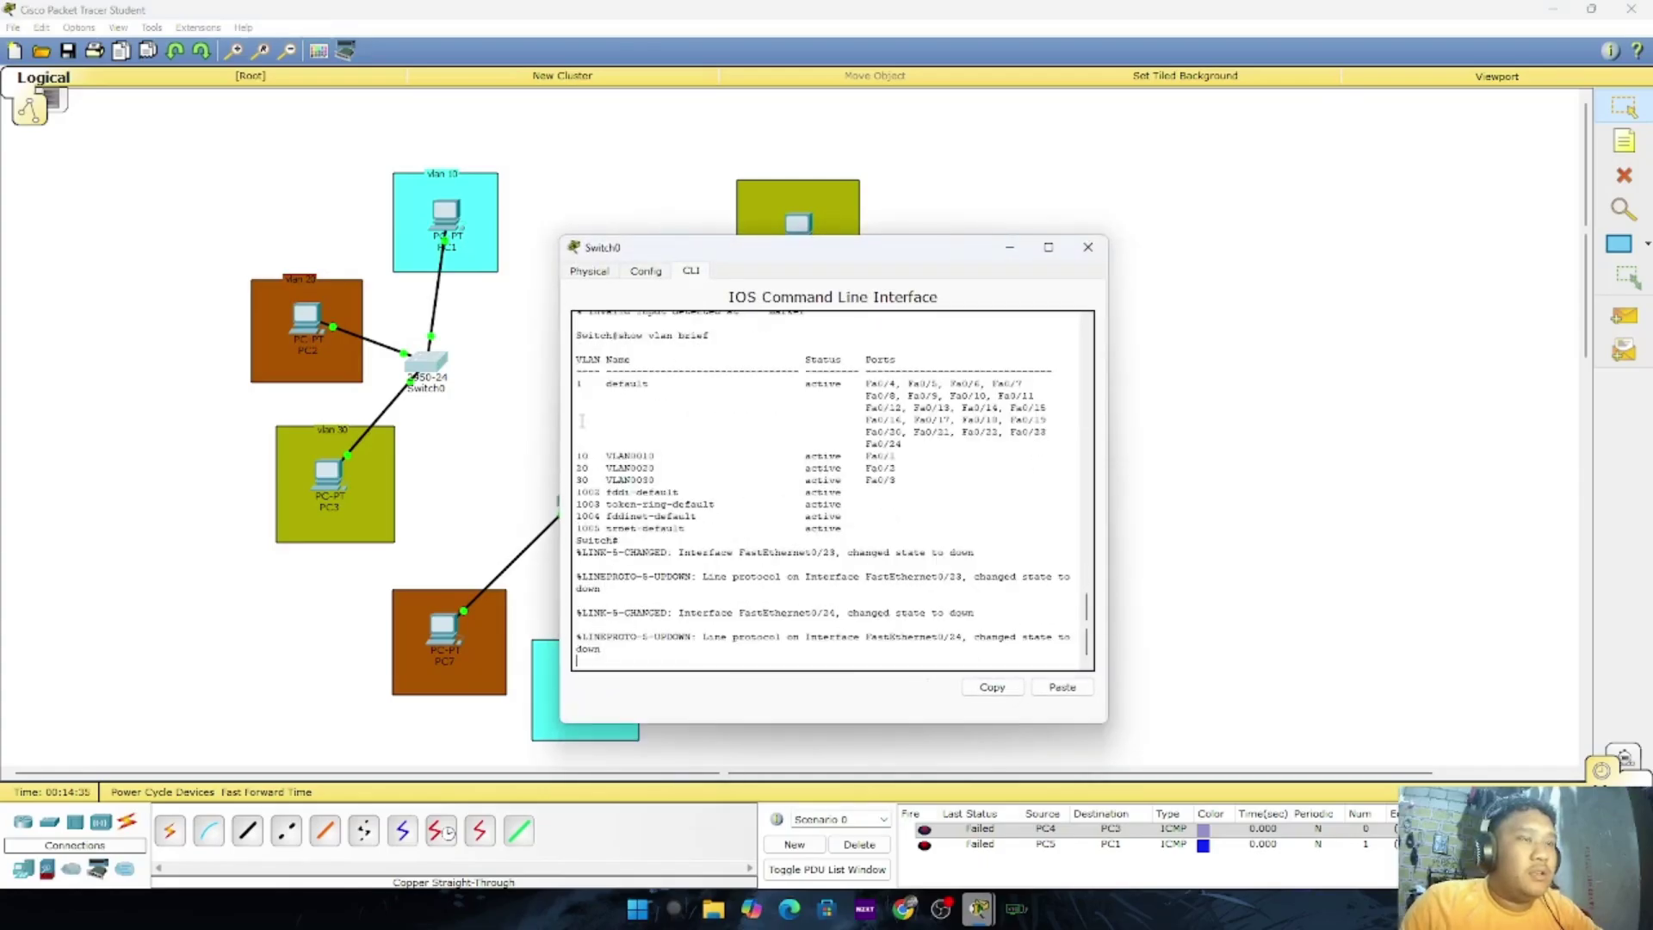
{"action": "left_click_drag", "start_coordinate": [863, 456], "coordinate": [915, 482]}
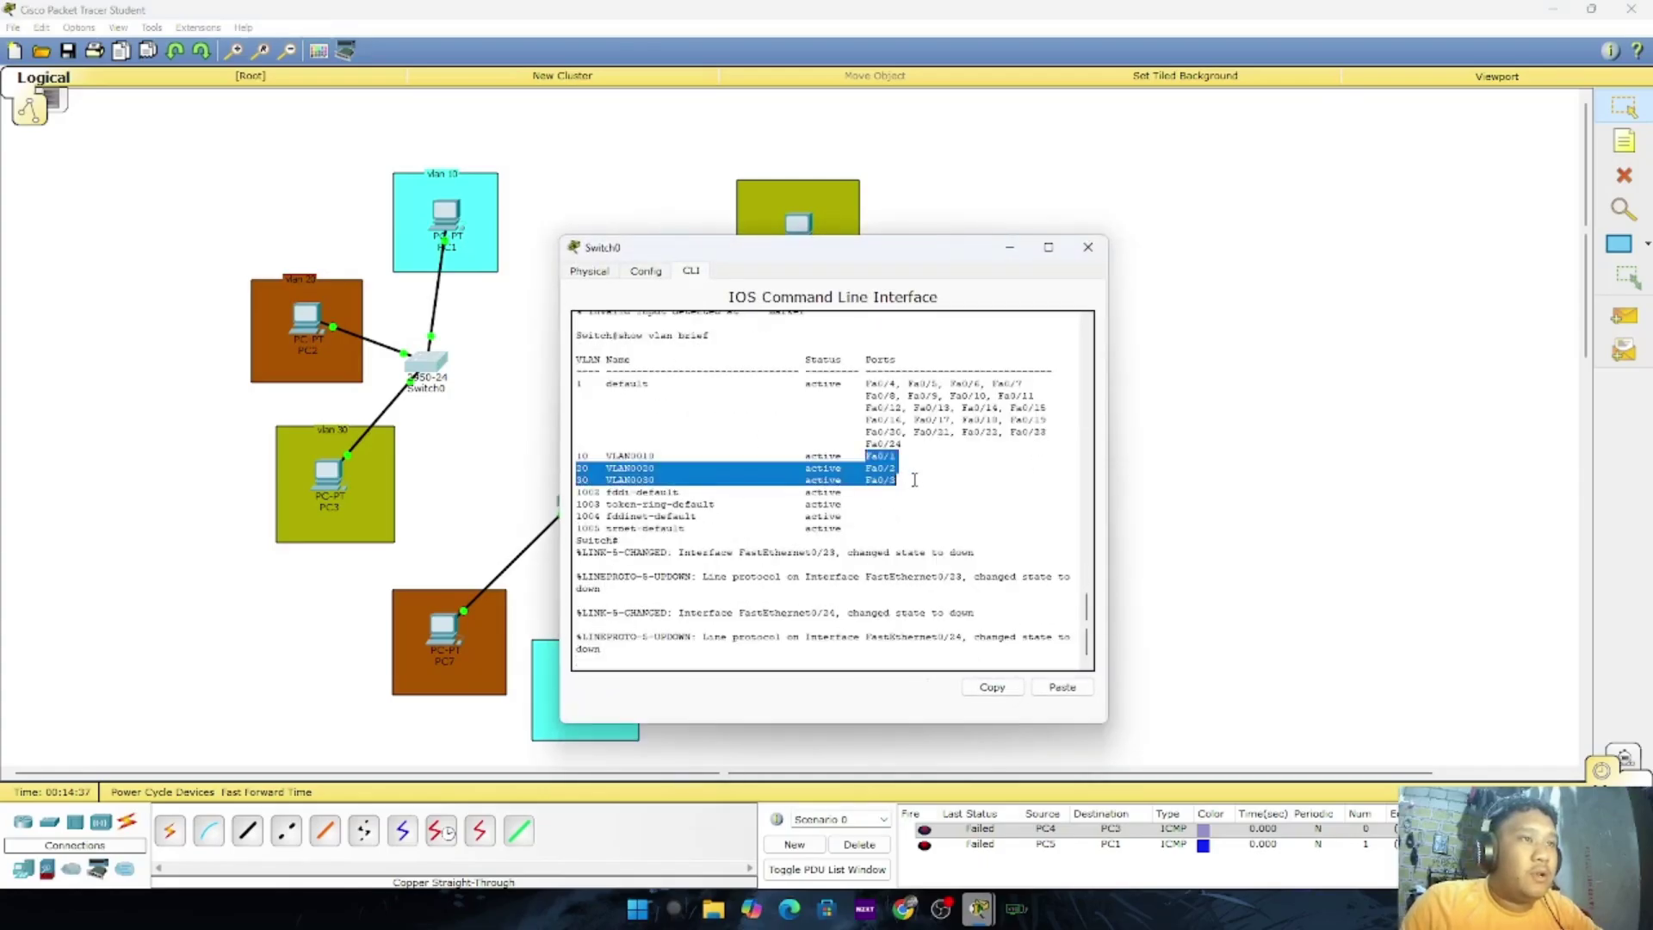
{"action": "left_click", "coordinate": [858, 441]}
{"action": "scroll", "coordinate": [858, 442], "scroll_direction": "up", "scroll_amount": 7}
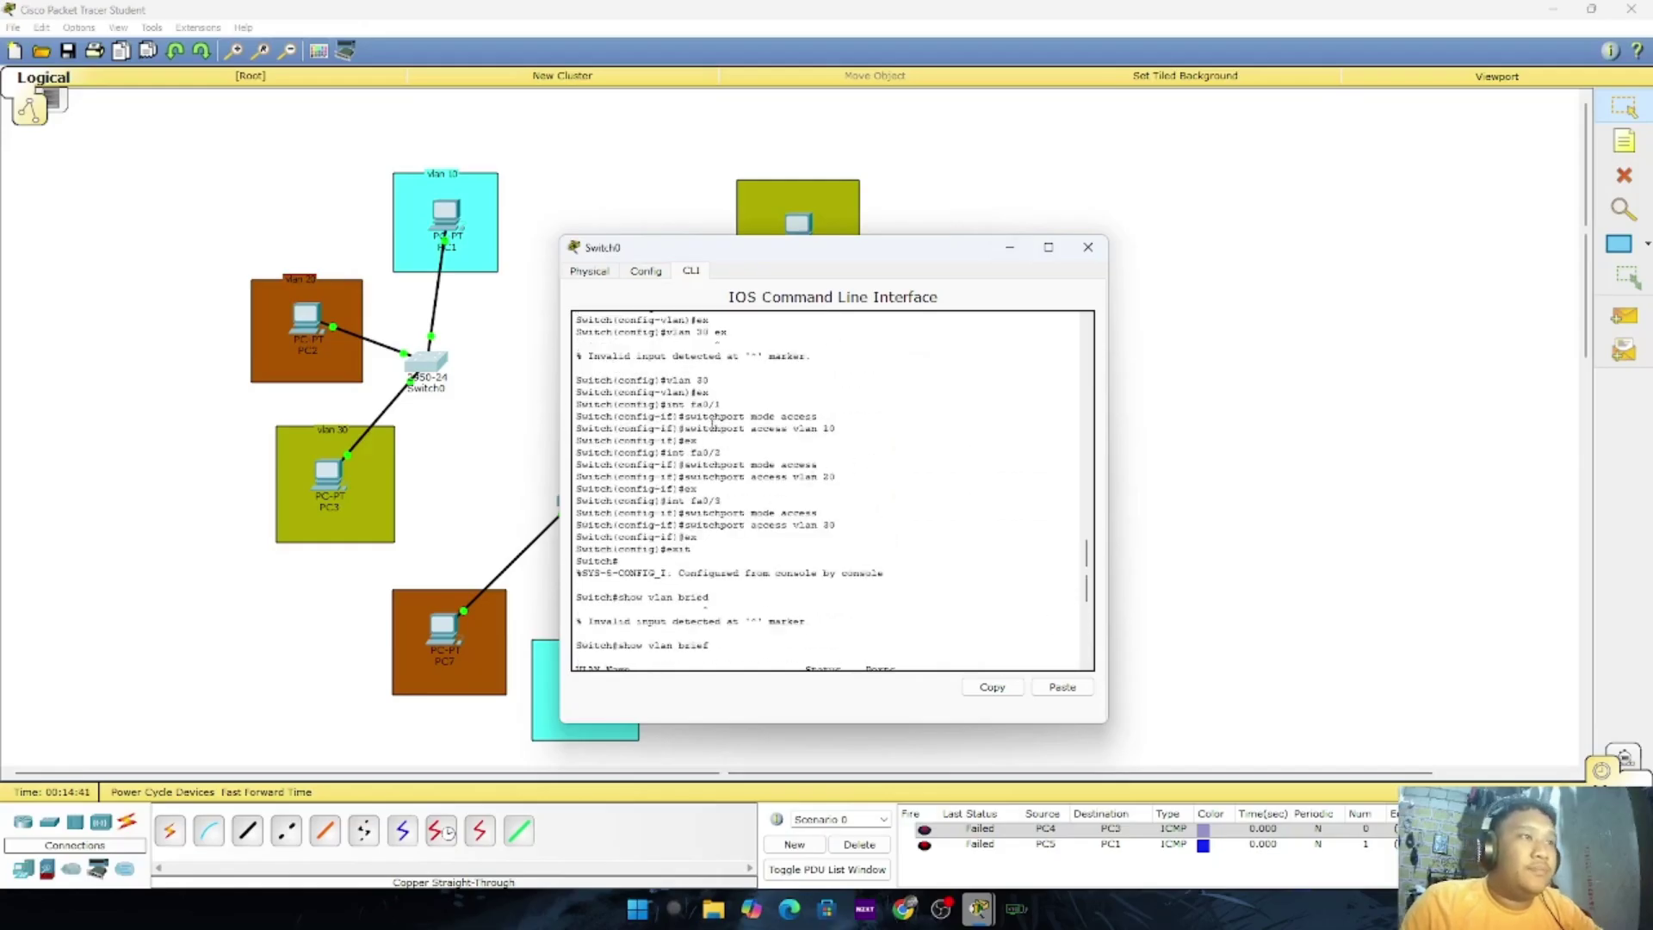
{"action": "scroll", "coordinate": [791, 473], "scroll_direction": "up", "scroll_amount": 10}
{"action": "scroll", "coordinate": [792, 472], "scroll_direction": "up", "scroll_amount": 5}
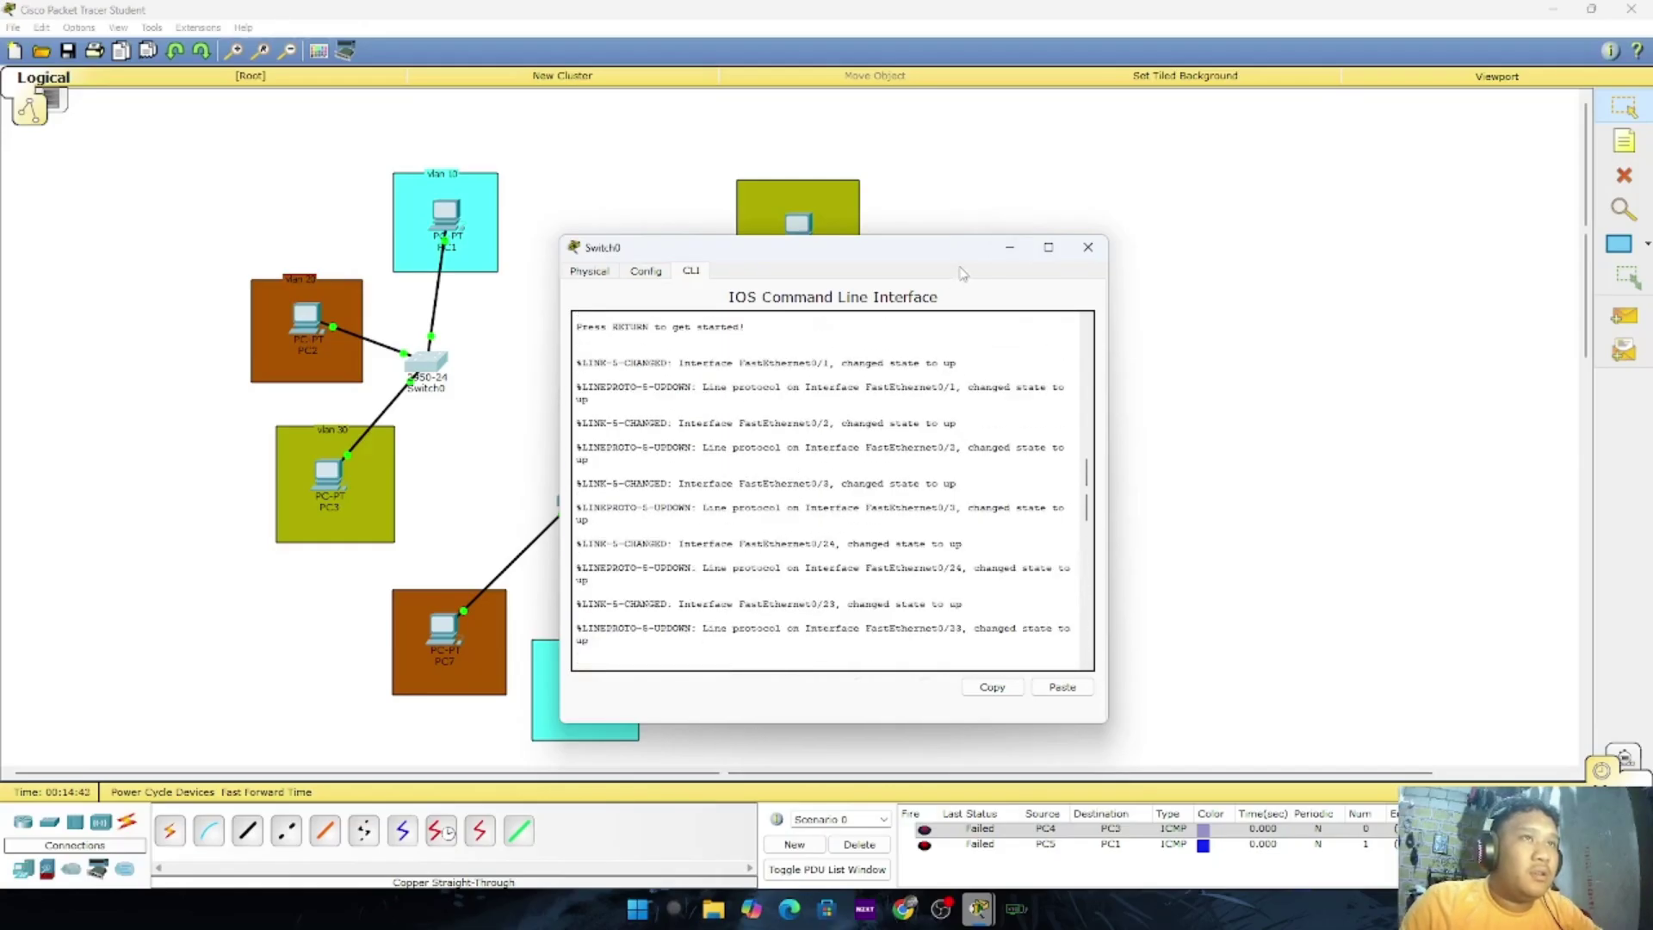
{"action": "left_click", "coordinate": [1088, 248]}
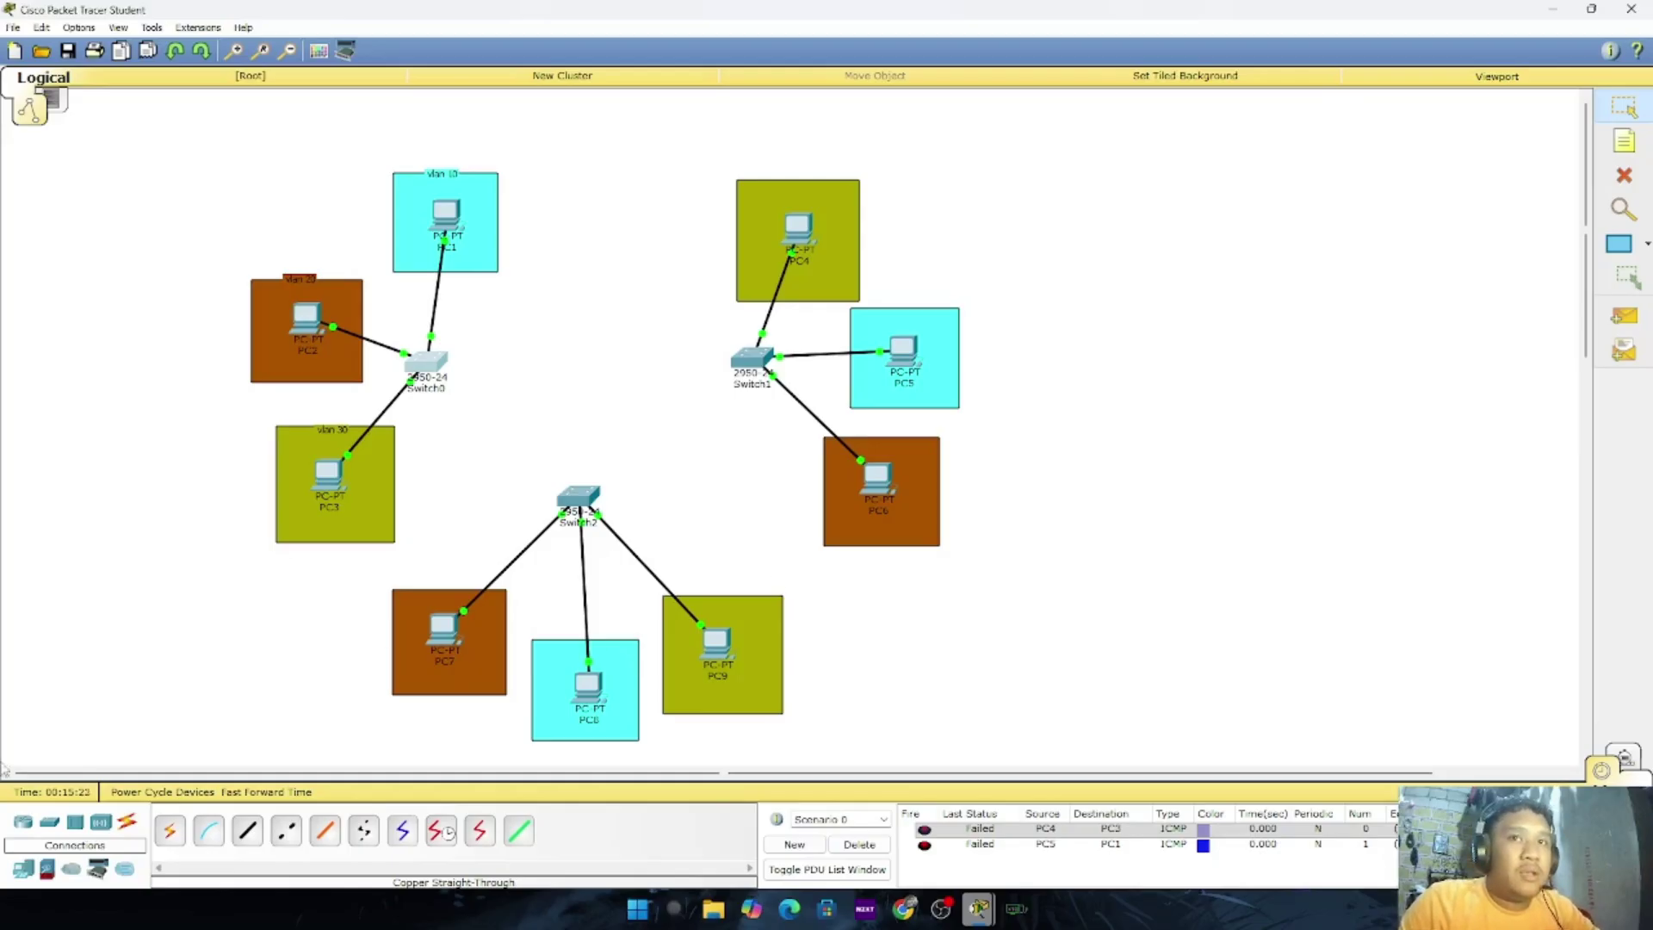
Connect FastEthernet0/24 on Switch0 to FastEthernet0/24 on Switch2 with a copper cross-over cable
{"action": "left_click", "coordinate": [286, 831]}
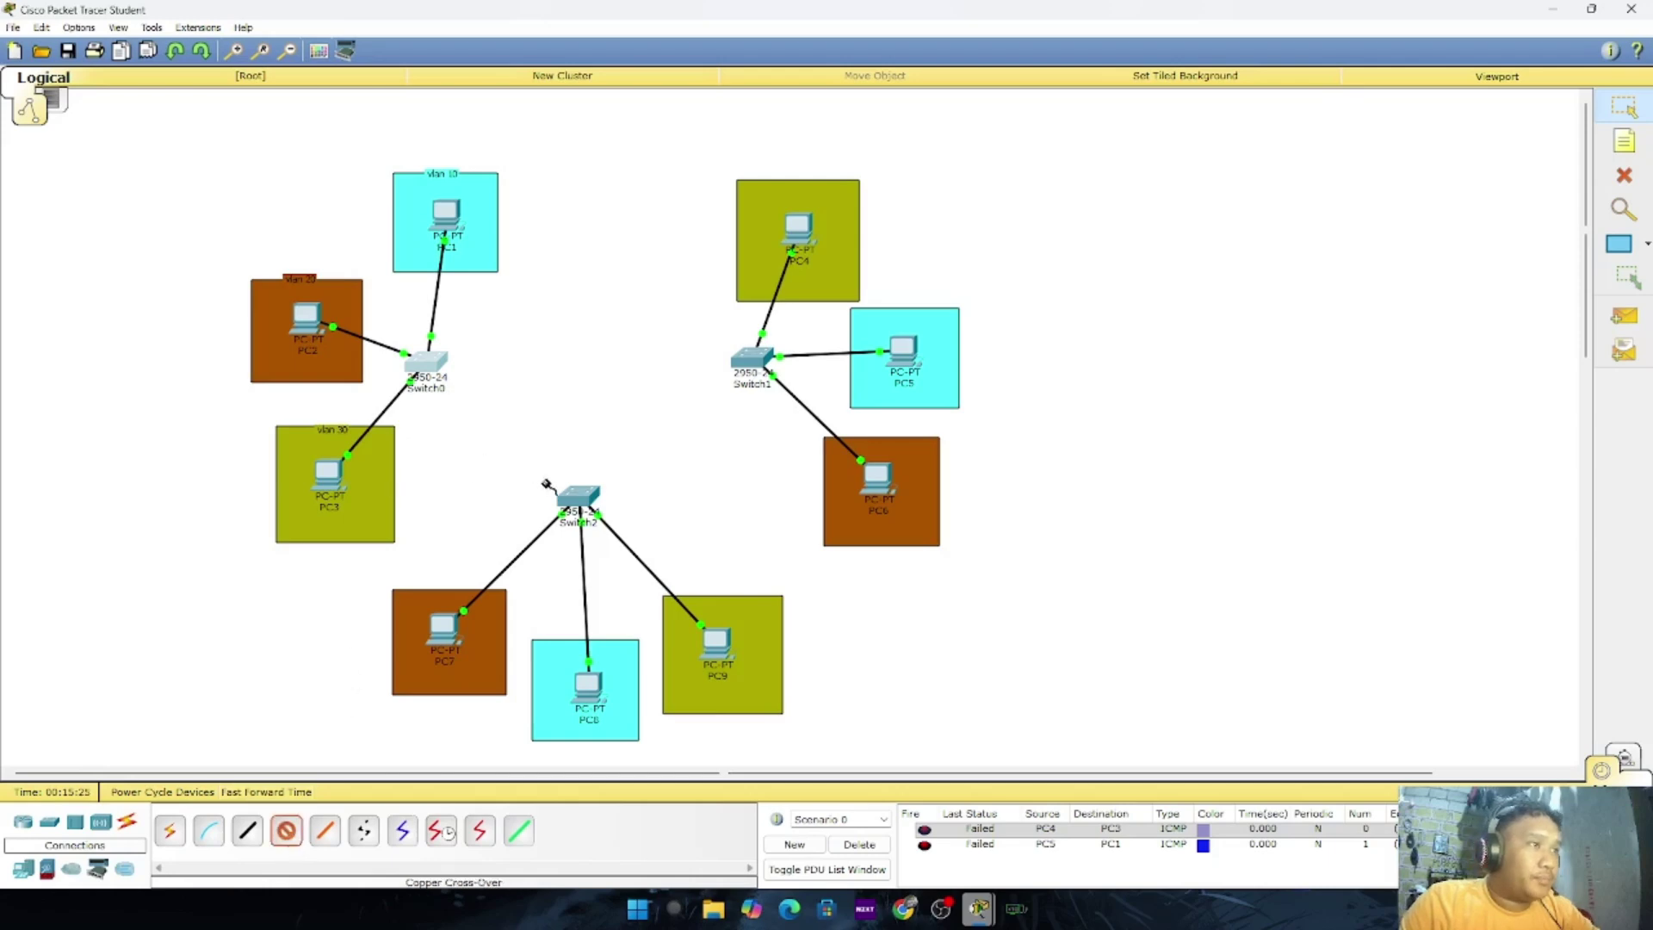
{"action": "left_click", "coordinate": [426, 362]}
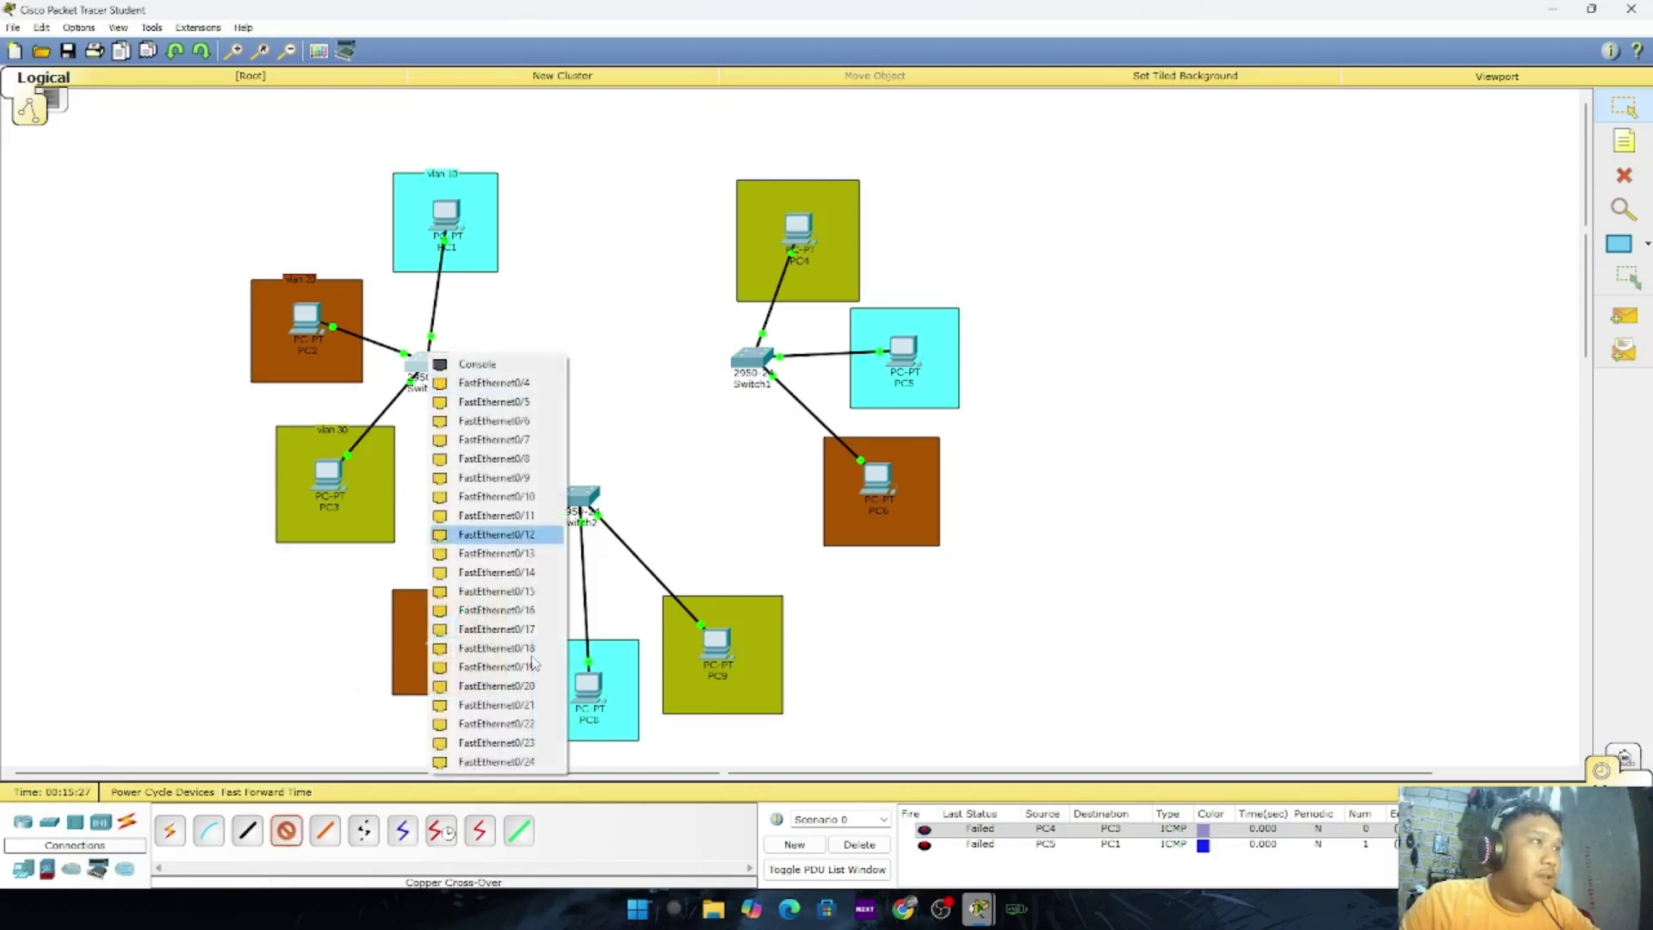
{"action": "left_click", "coordinate": [496, 761]}
{"action": "left_click", "coordinate": [580, 496]}
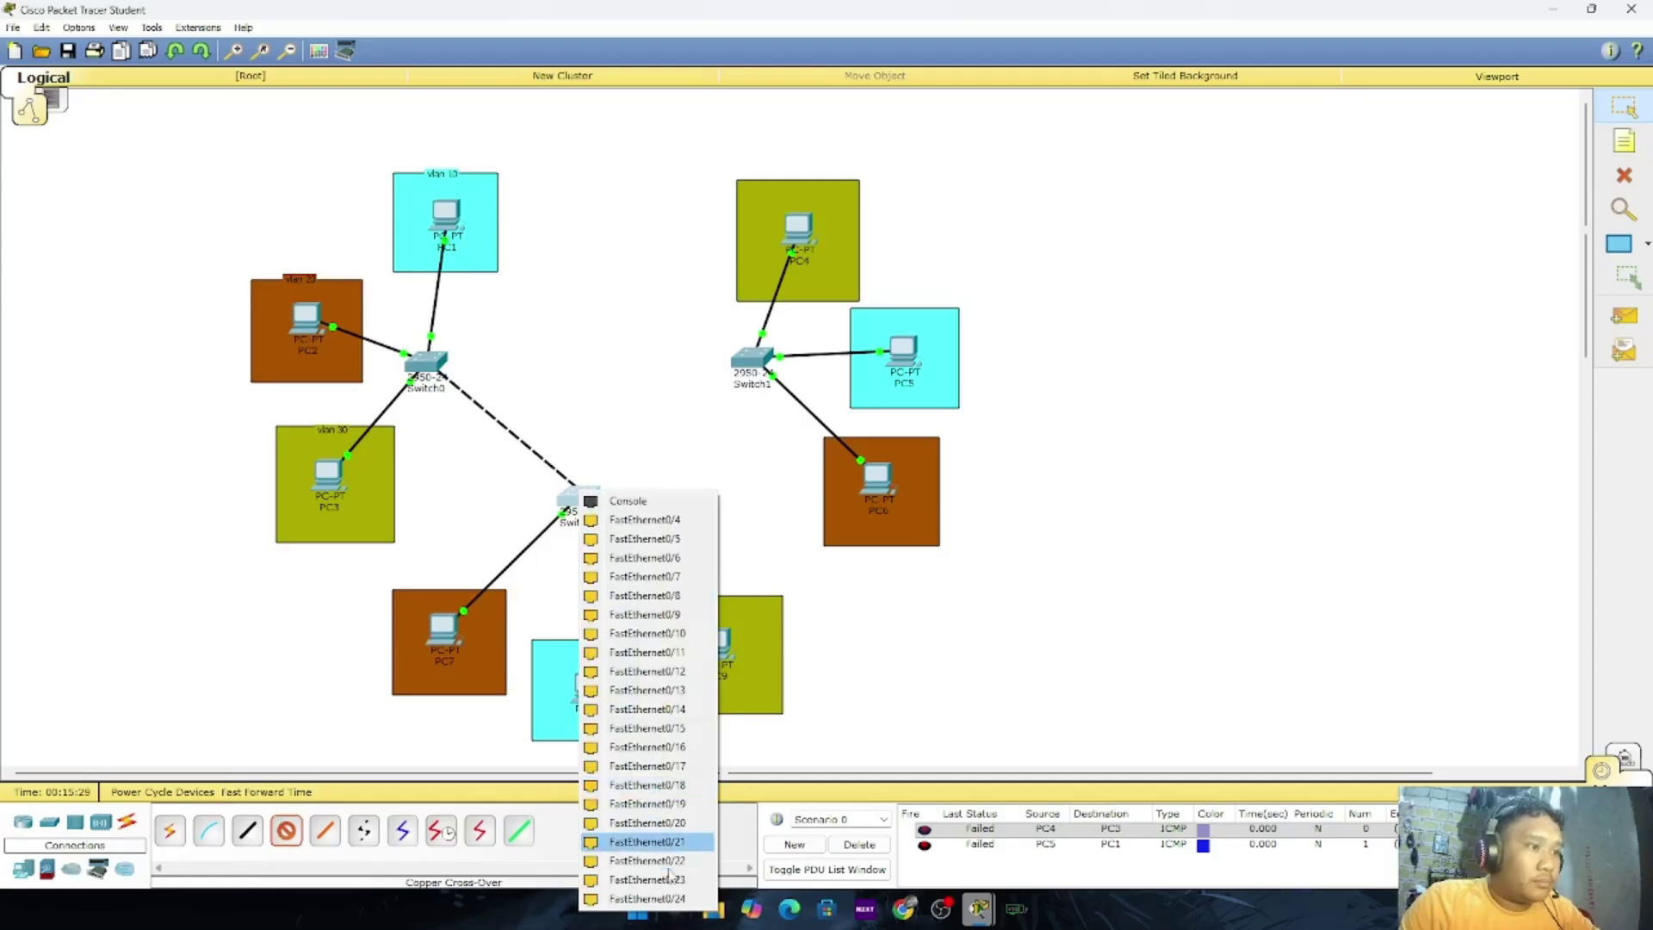
{"action": "left_click", "coordinate": [637, 898]}
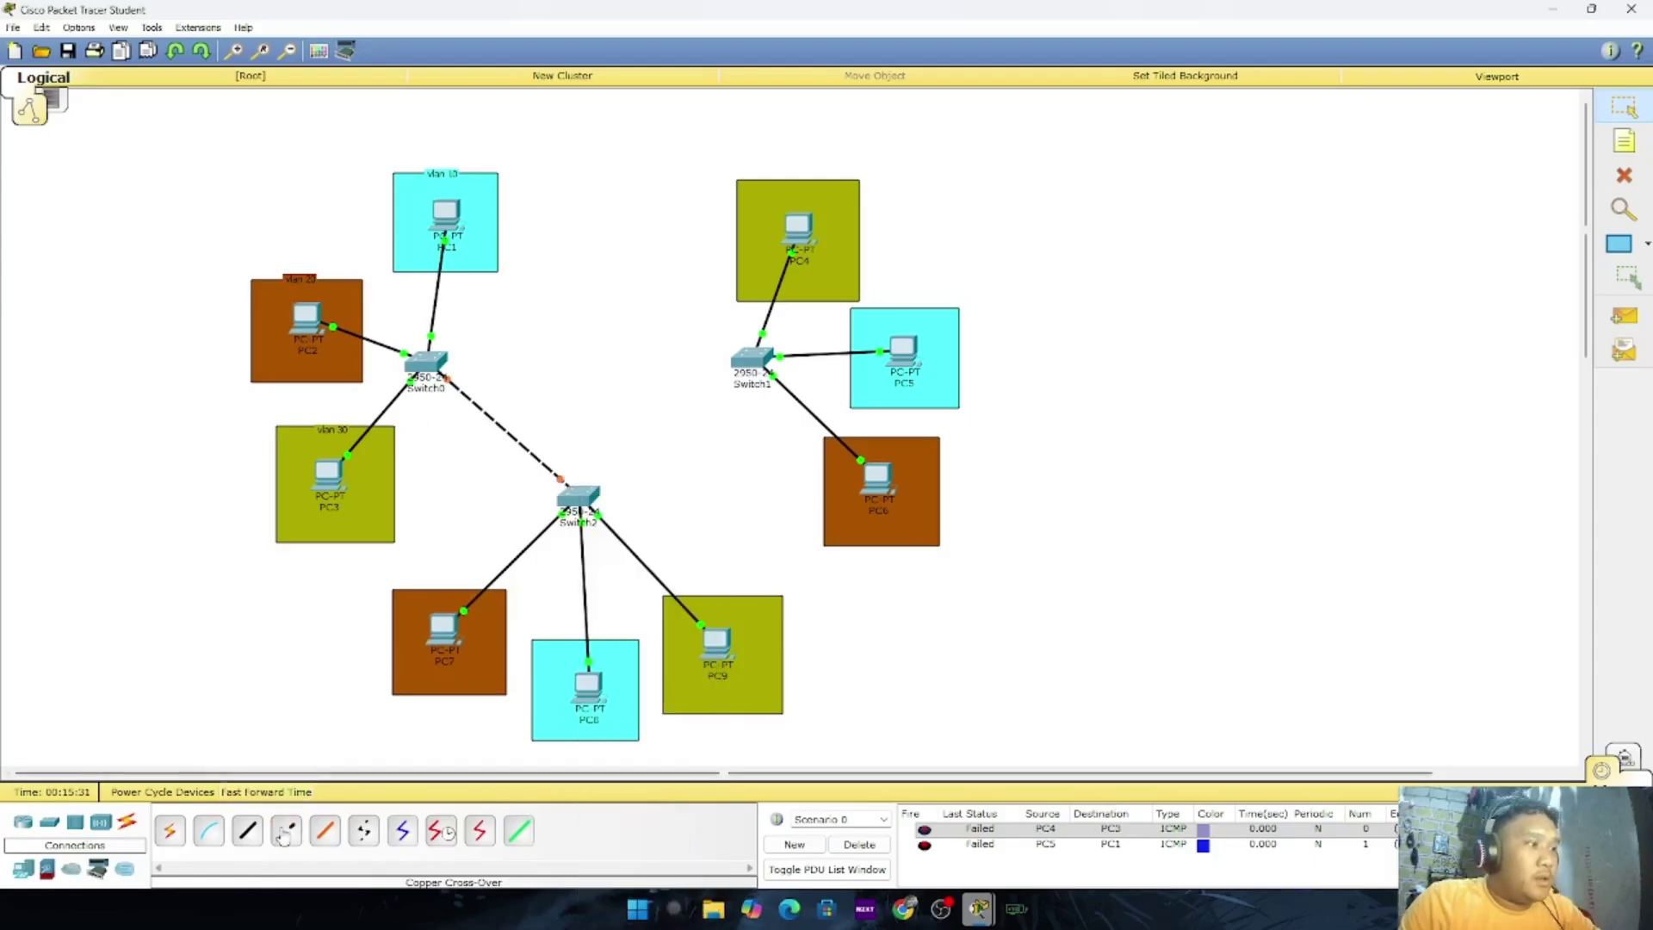
Connect FastEthernet0/23 on Switch0 to FastEthernet0/23 on Switch1 with a copper cross-over cable
{"action": "left_click", "coordinate": [286, 830]}
{"action": "left_click", "coordinate": [425, 362]}
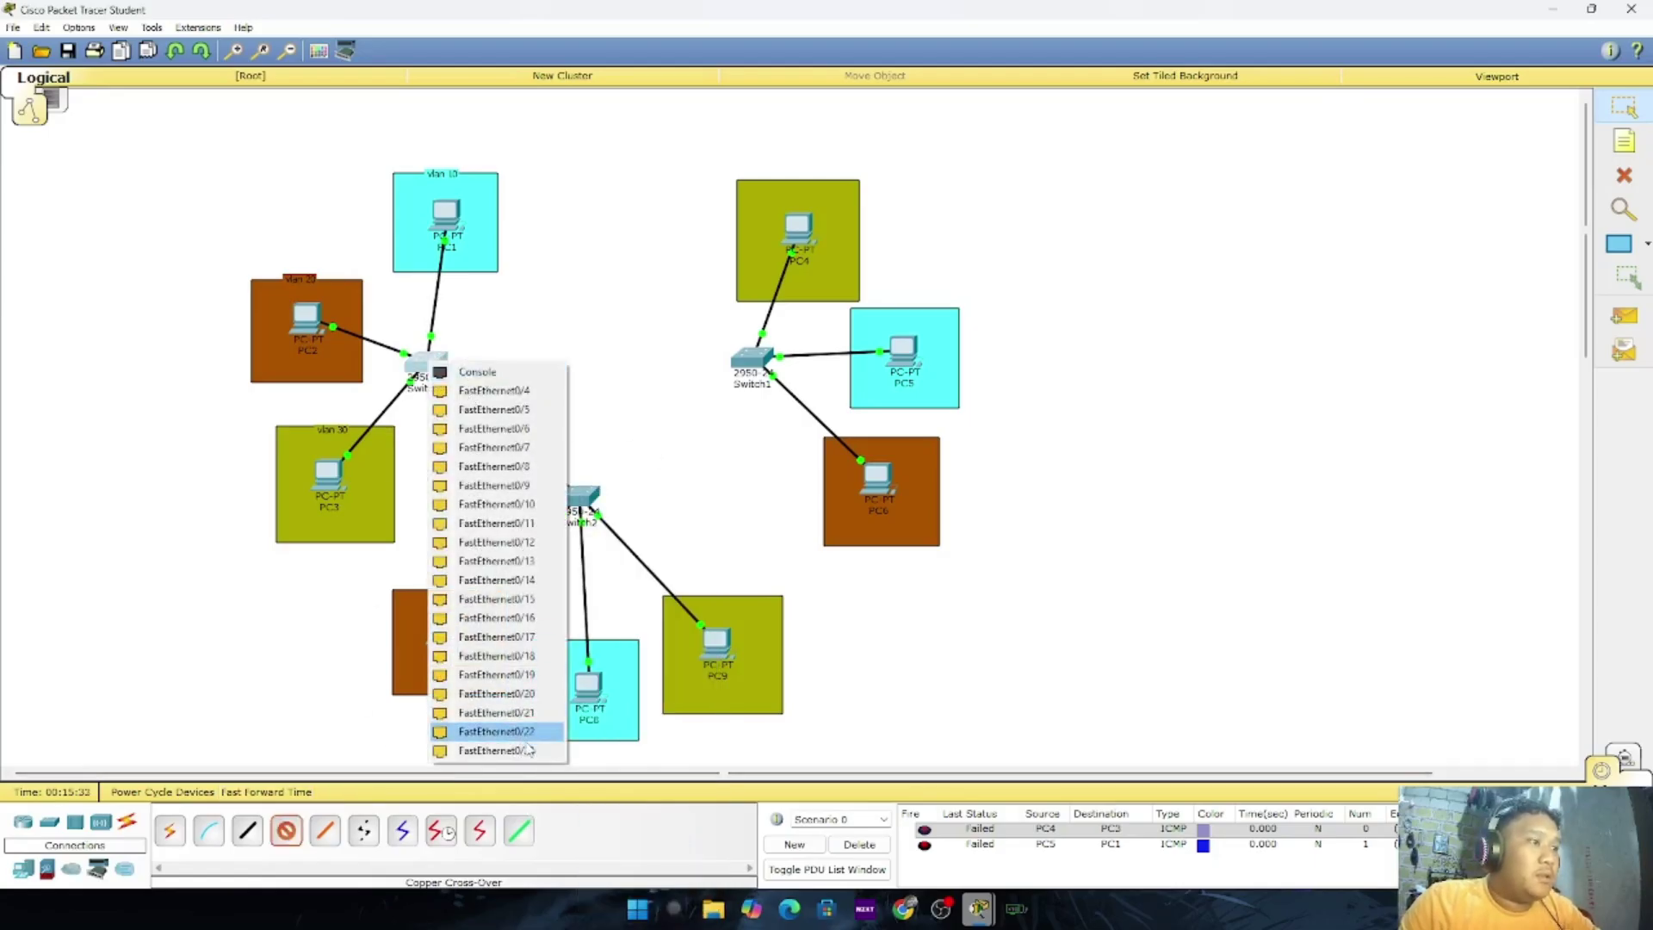
{"action": "left_click", "coordinate": [496, 750]}
{"action": "left_click", "coordinate": [752, 357]}
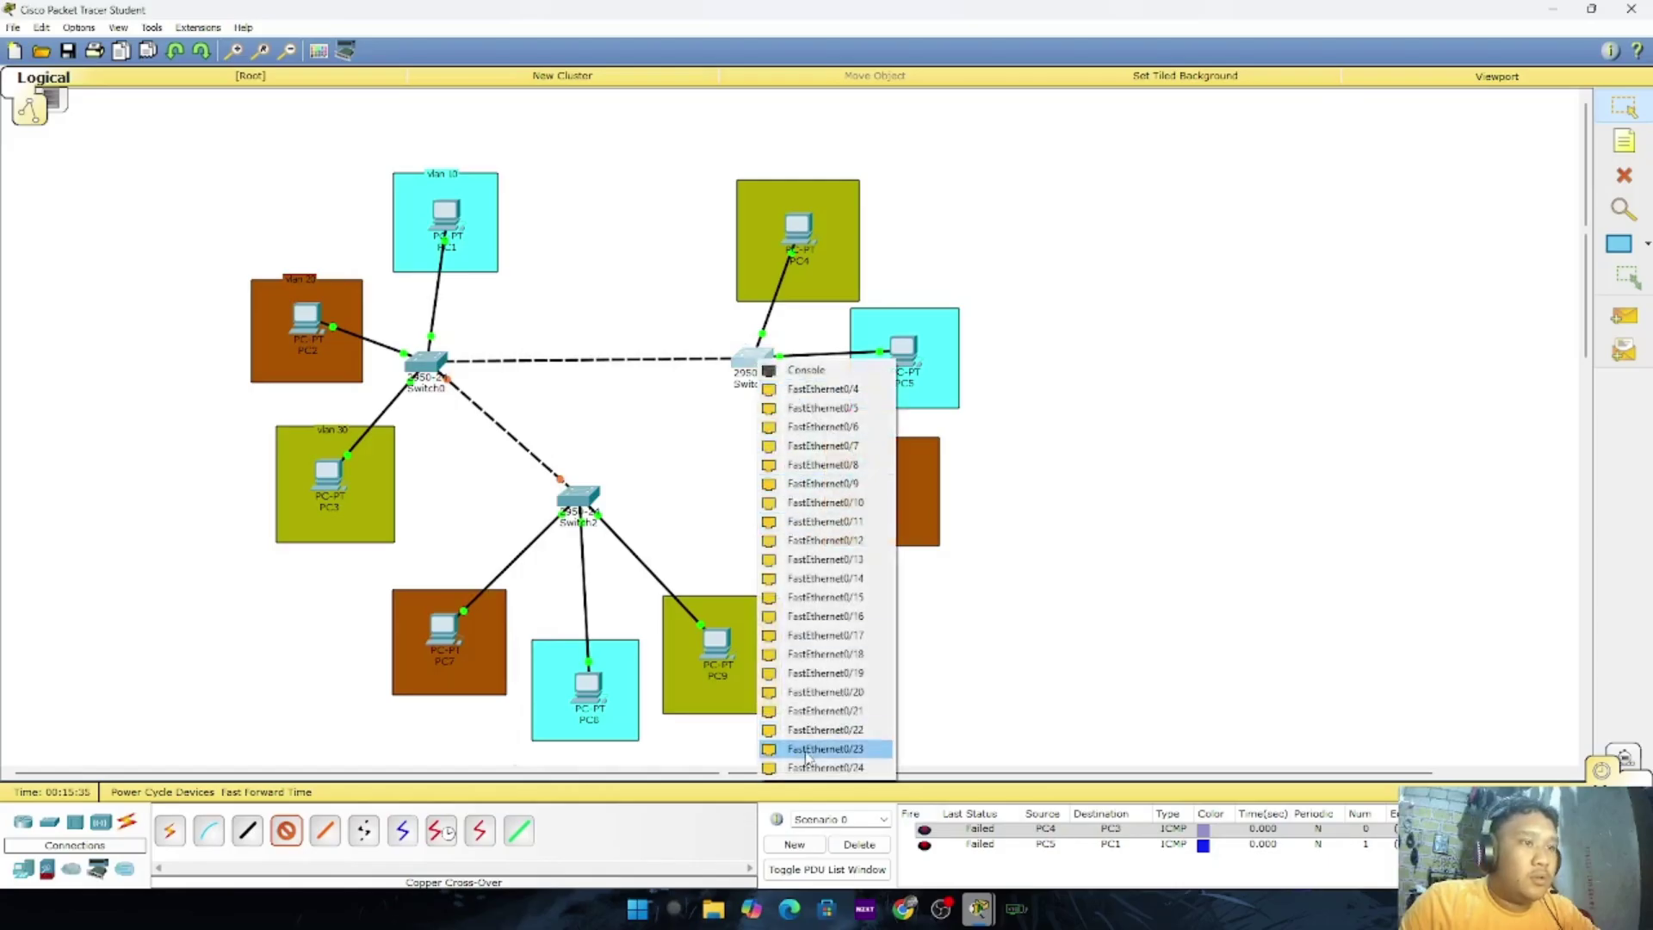
{"action": "left_click", "coordinate": [810, 749]}
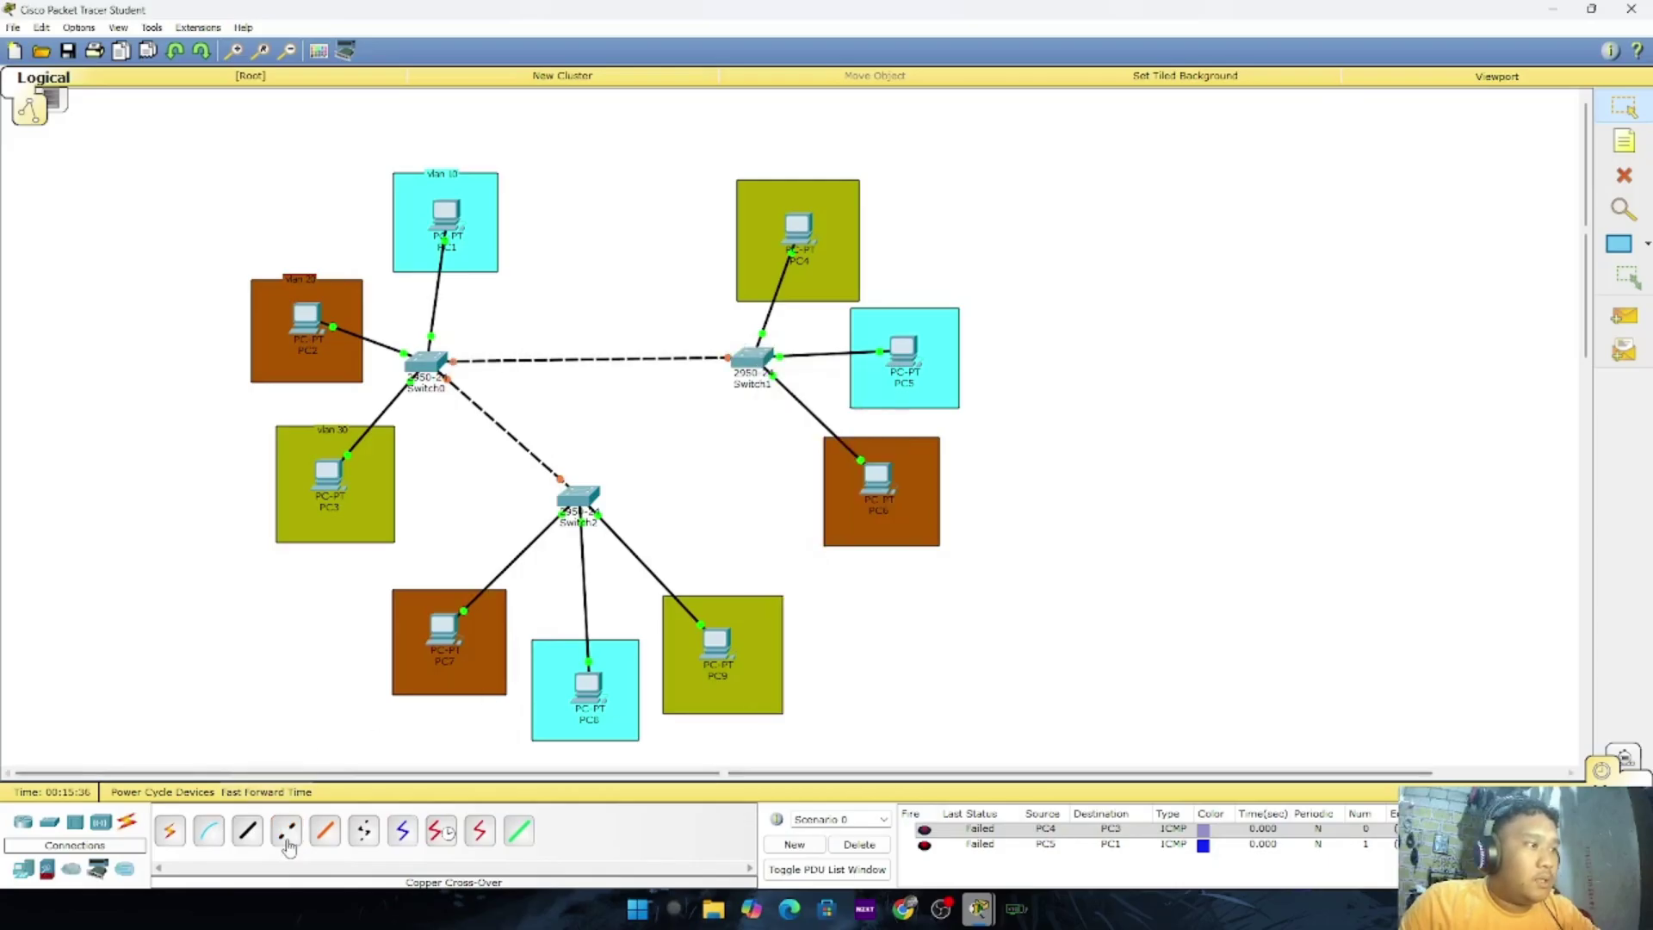
Connect FastEthernet0/24 on Switch1 to a free FastEthernet port on Switch2 with a copper cross-over cable
{"action": "left_click", "coordinate": [286, 830]}
{"action": "left_click", "coordinate": [753, 356]}
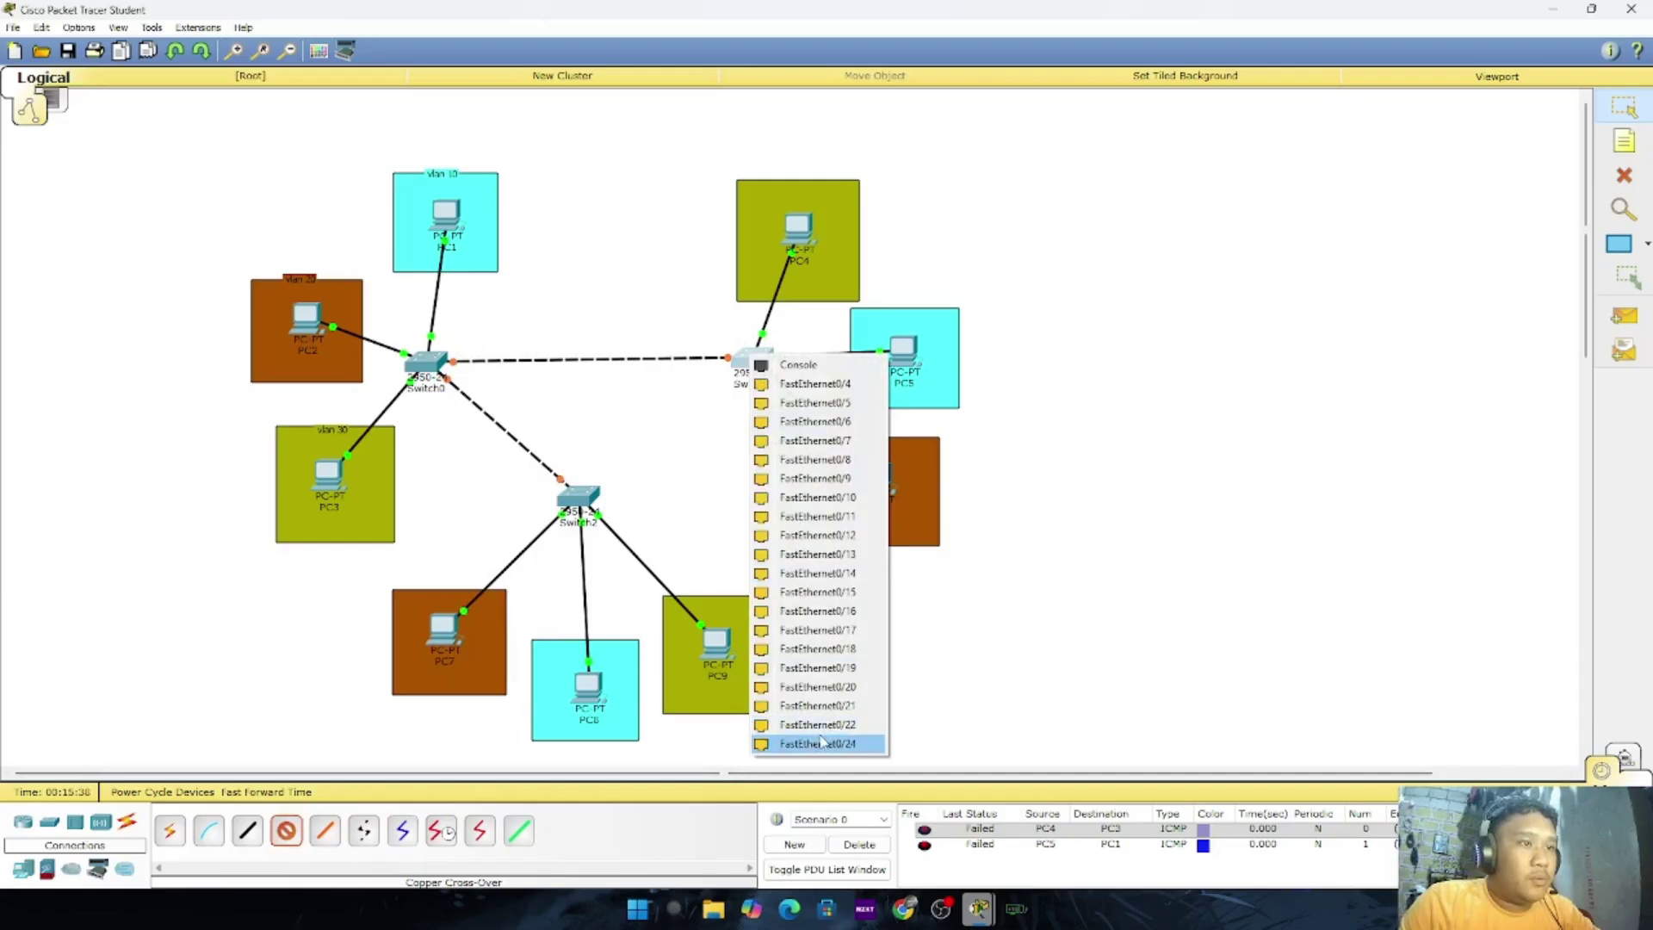
{"action": "left_click", "coordinate": [818, 744]}
{"action": "left_click", "coordinate": [579, 497]}
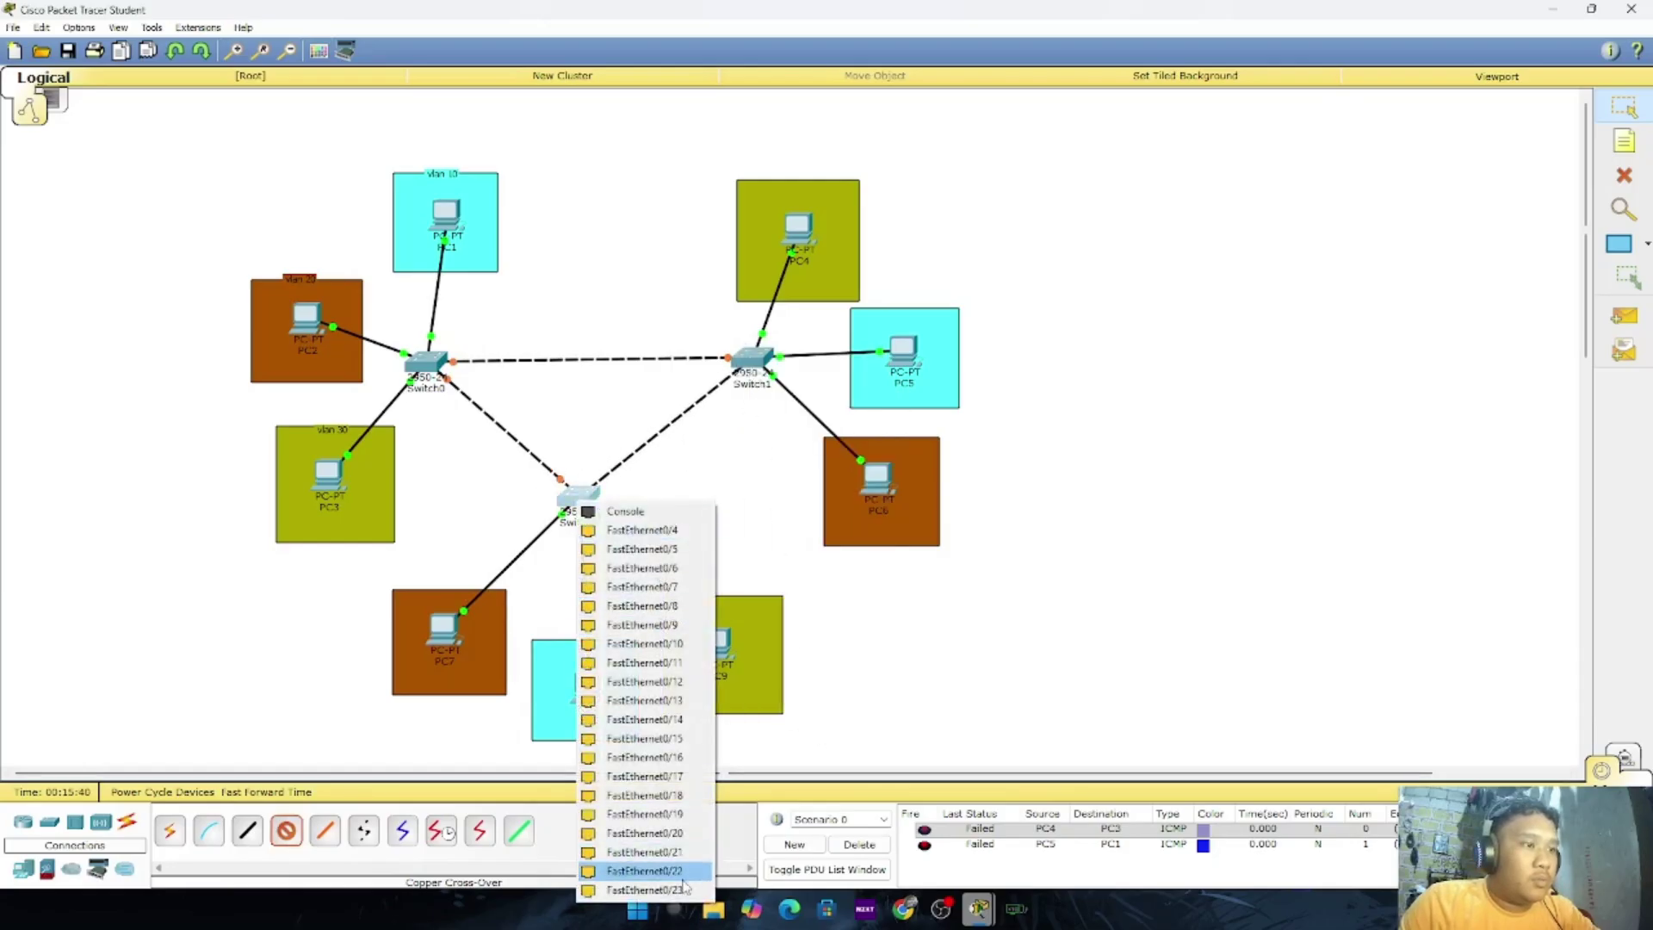
{"action": "left_click", "coordinate": [700, 854]}
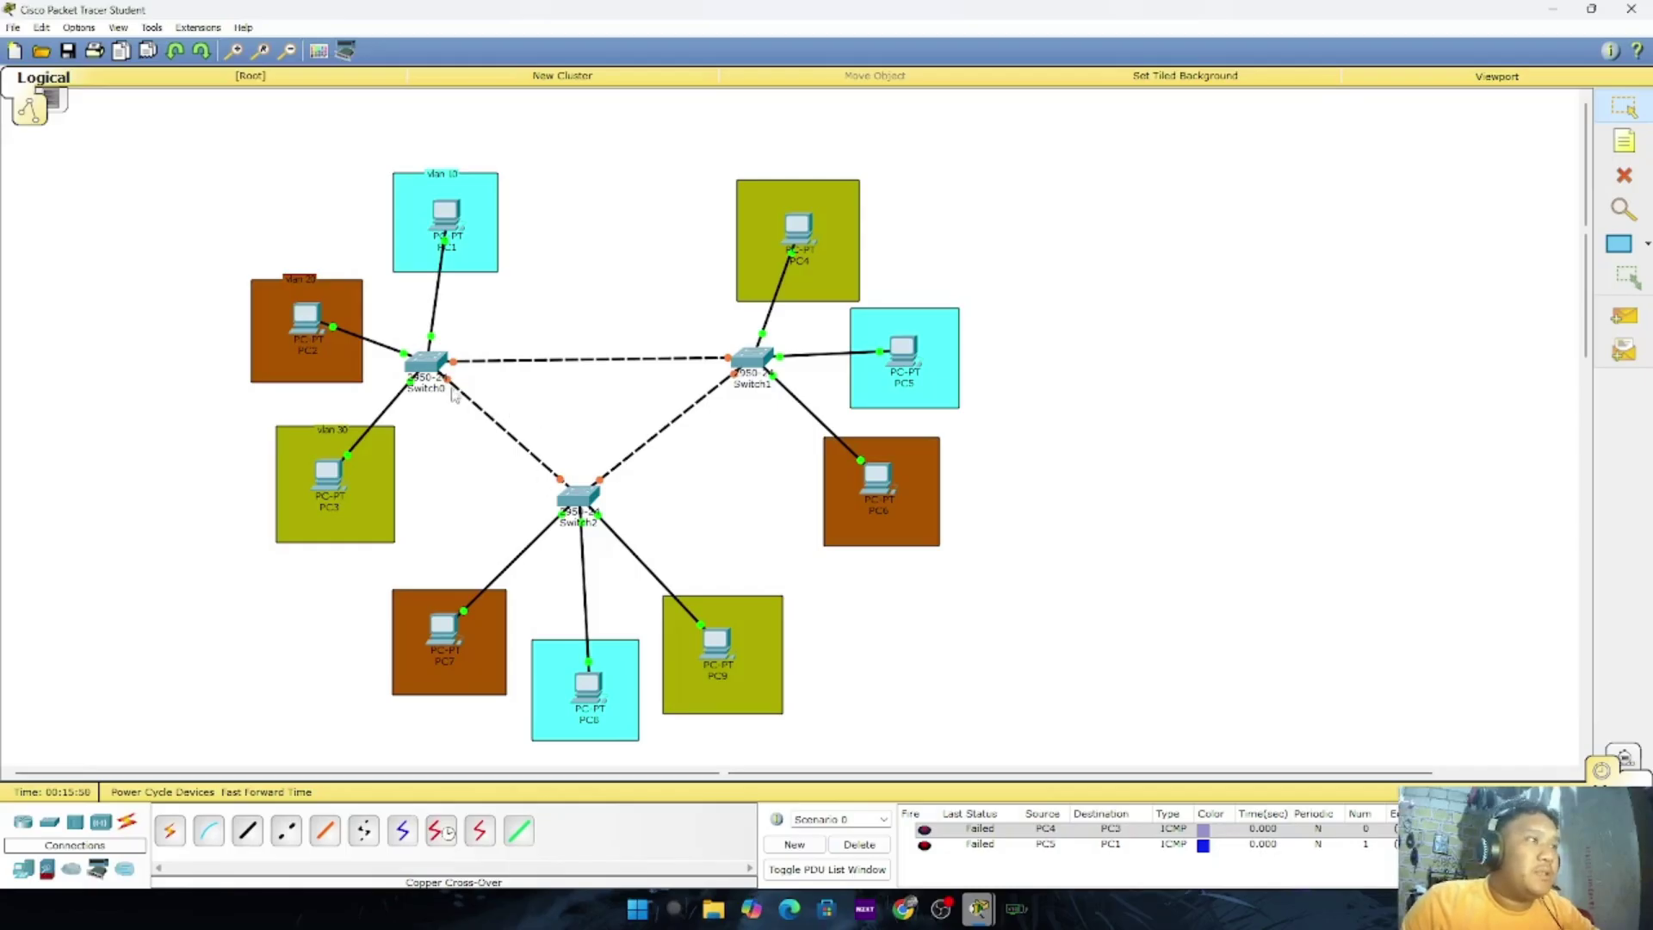
Enter global configuration mode in Switch0's command-line interface using enable and conf t
{"action": "left_click", "coordinate": [426, 362]}
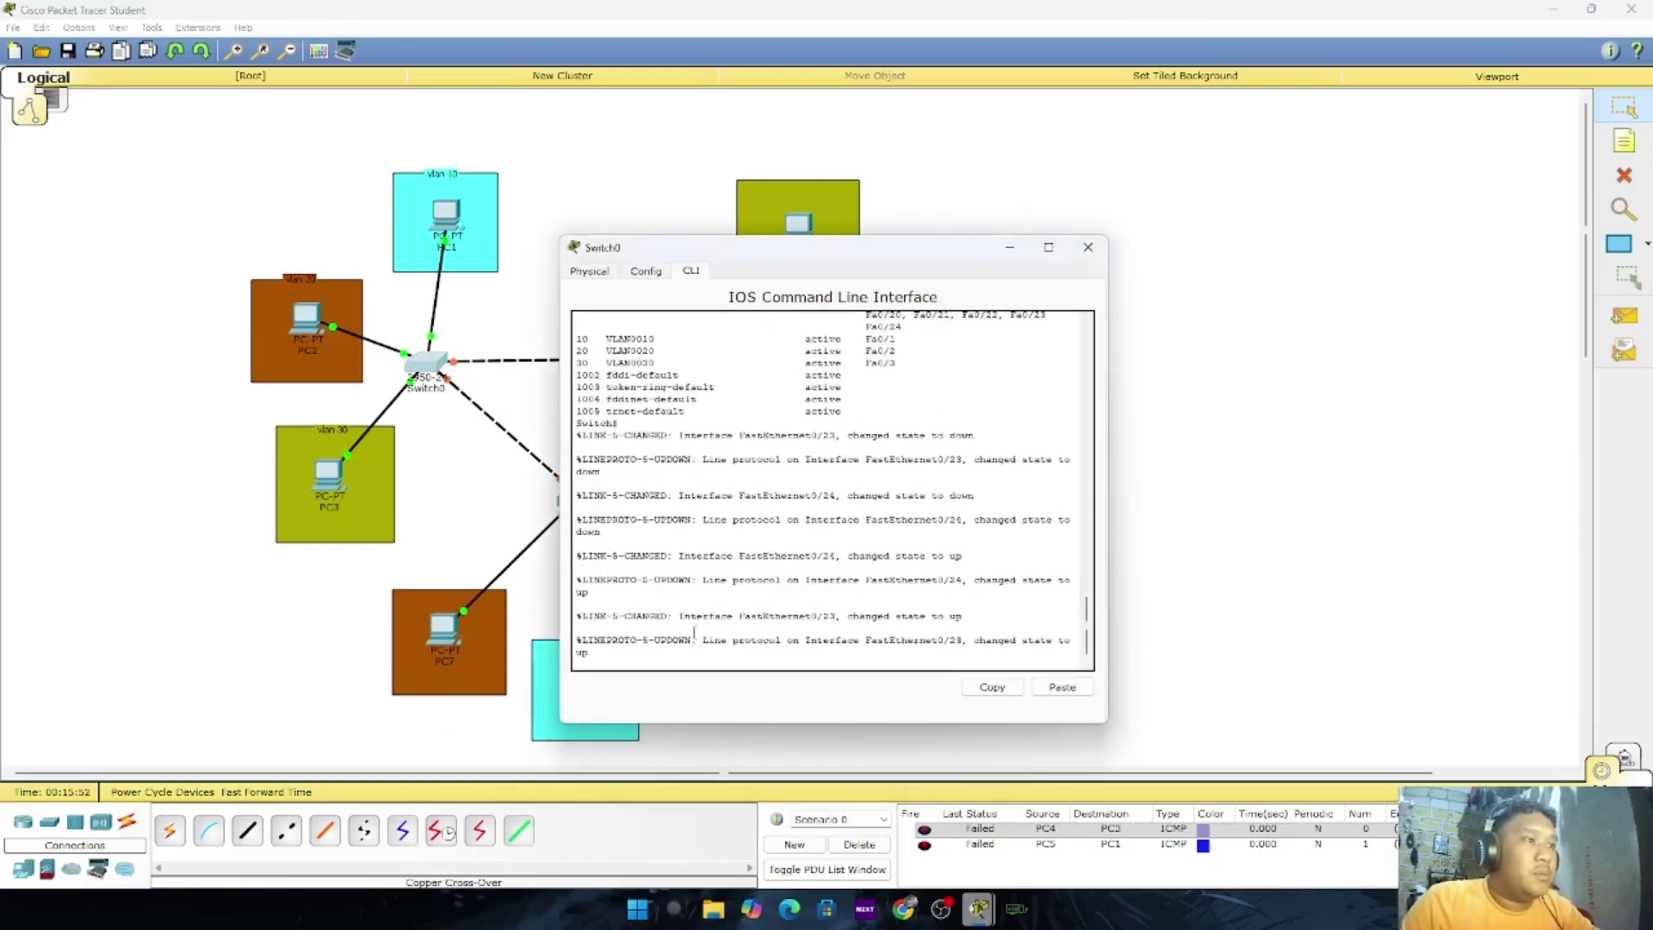
{"action": "key", "text": "Return"}
{"action": "type", "text": "enable"}
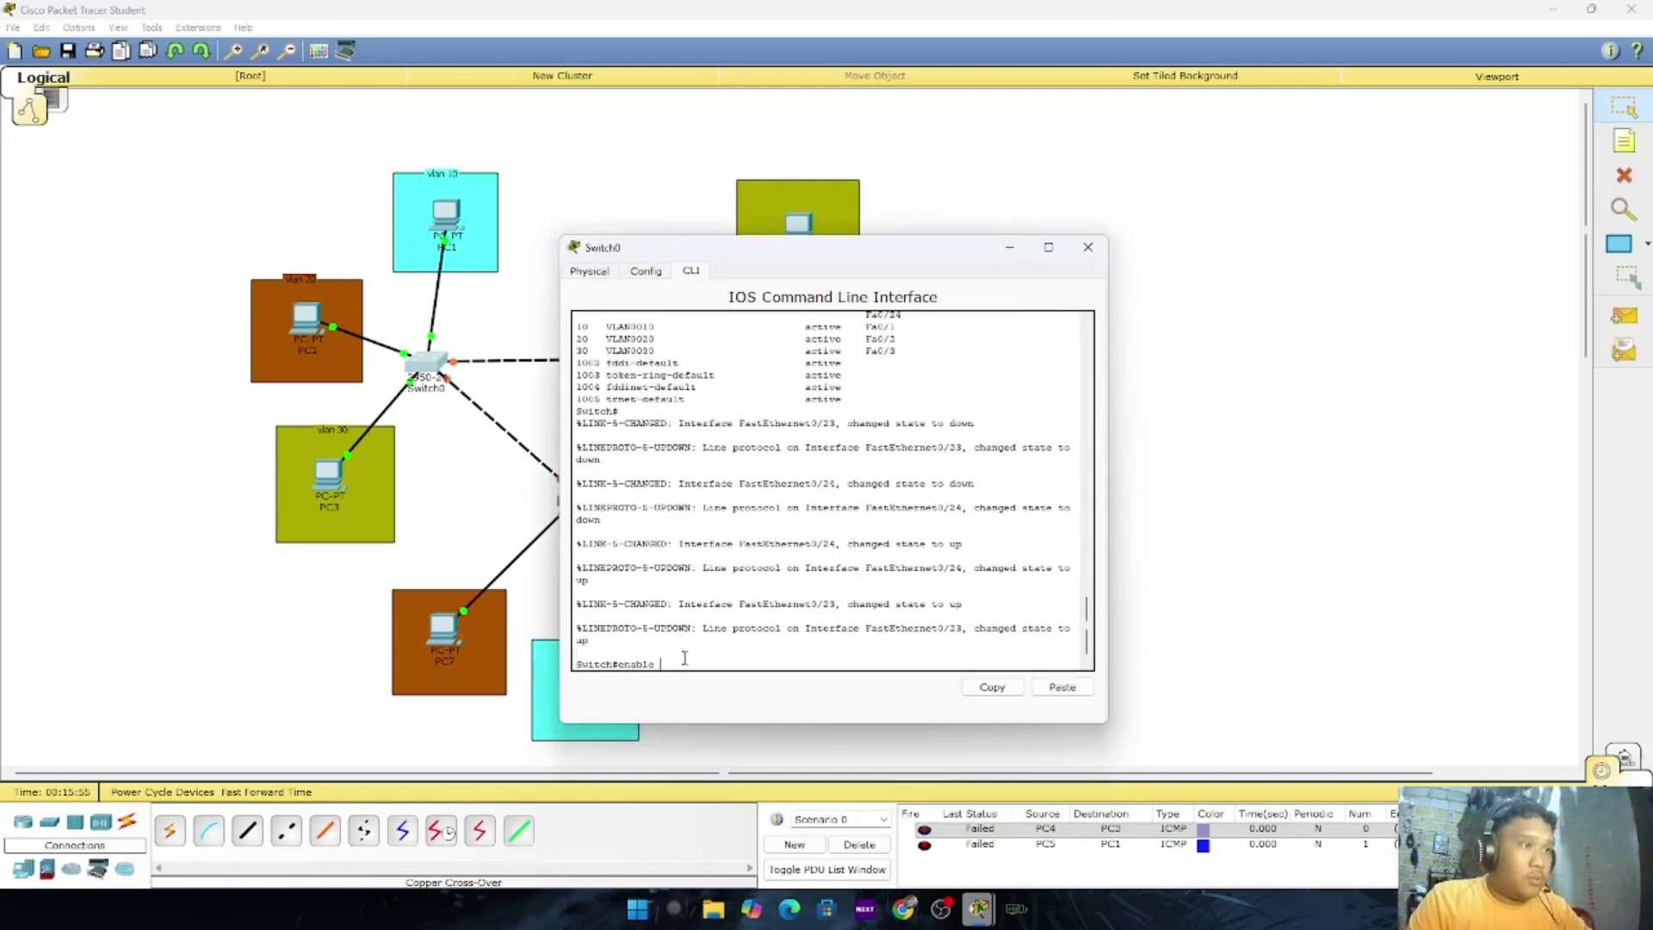
{"action": "key", "text": "Return"}
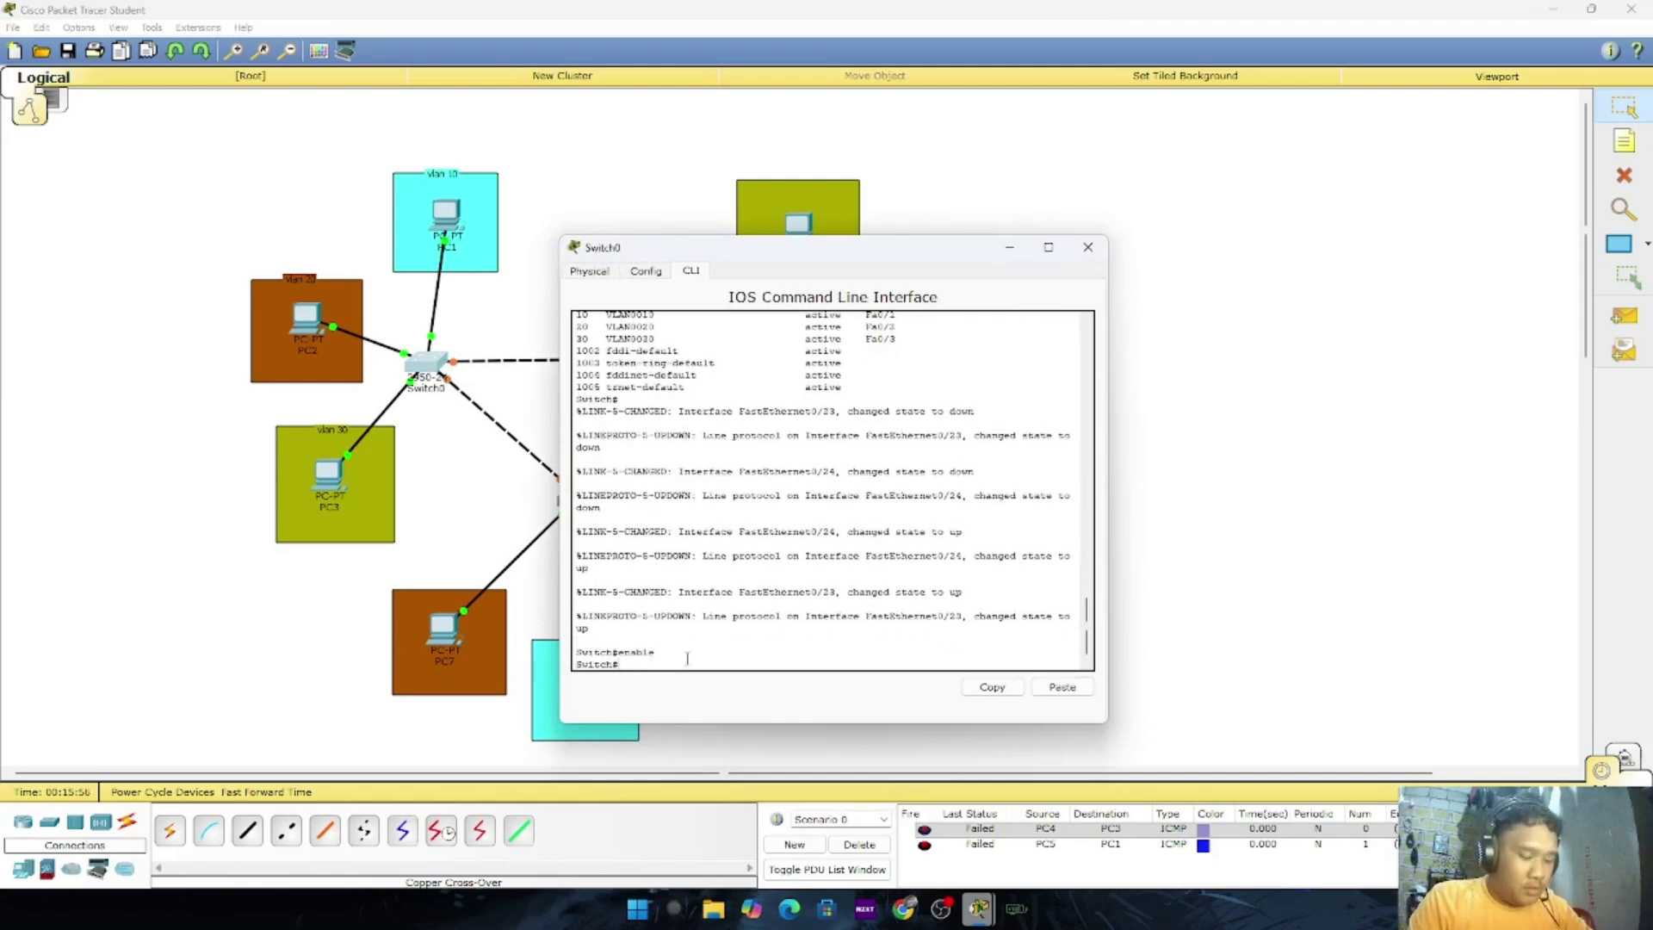
{"action": "type", "text": "conf t"}
{"action": "key", "text": "Return"}
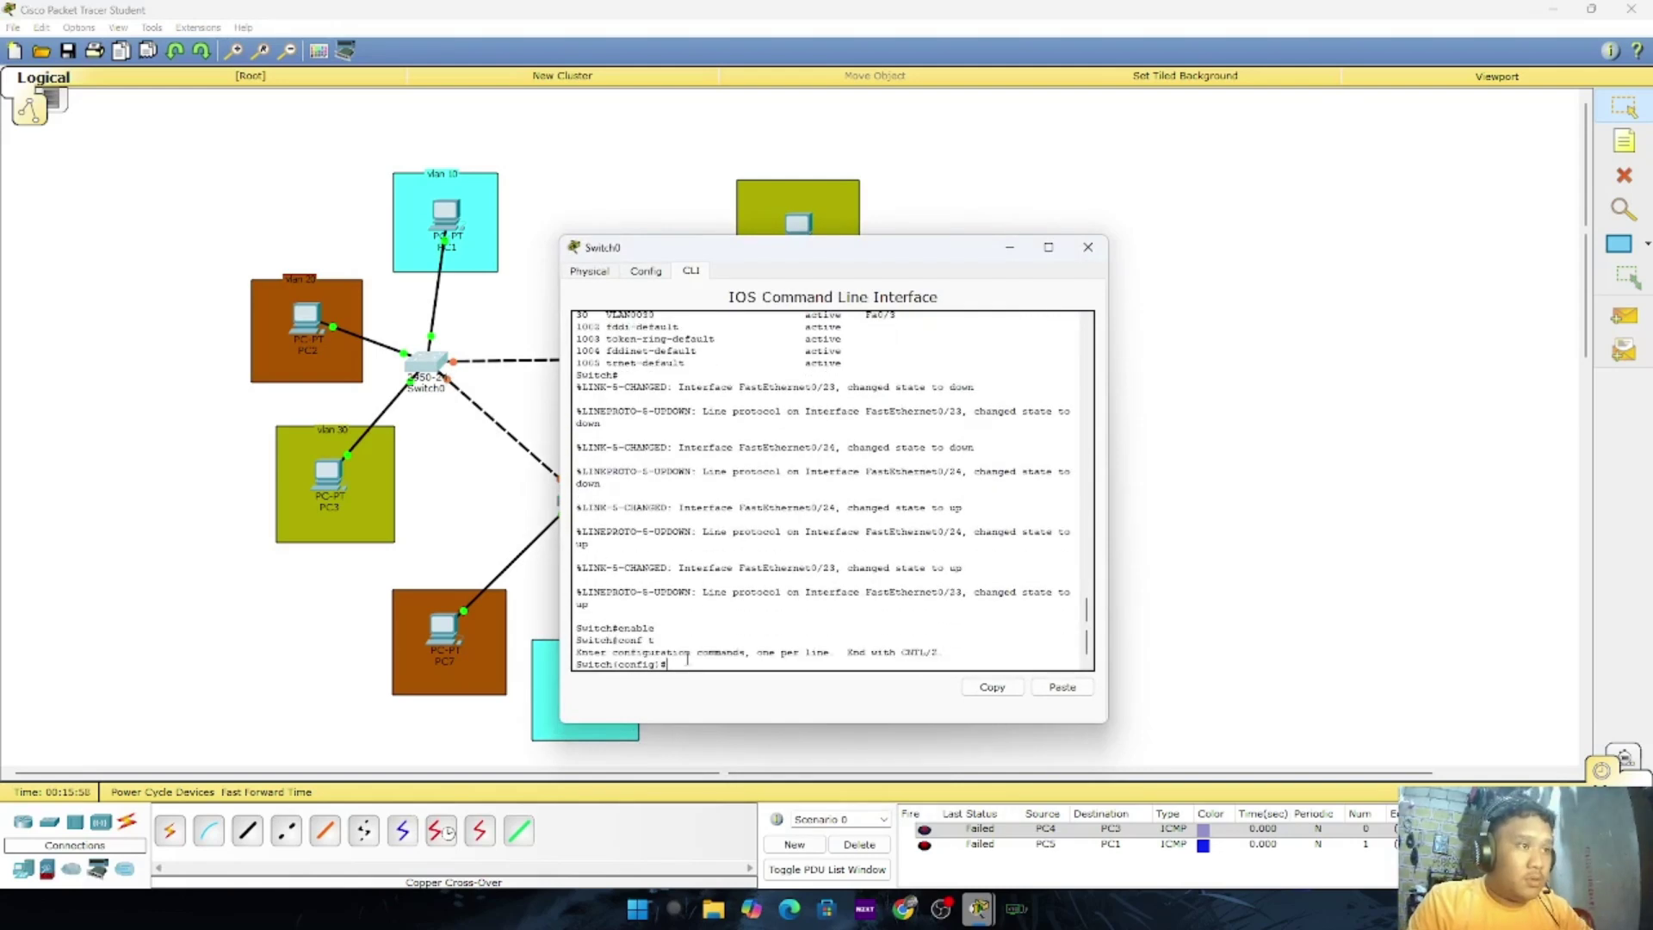
Set Switch0's interface fa0/24 to trunk mode with switchport mode trunk and close the switch window
{"action": "type", "text": "in"}
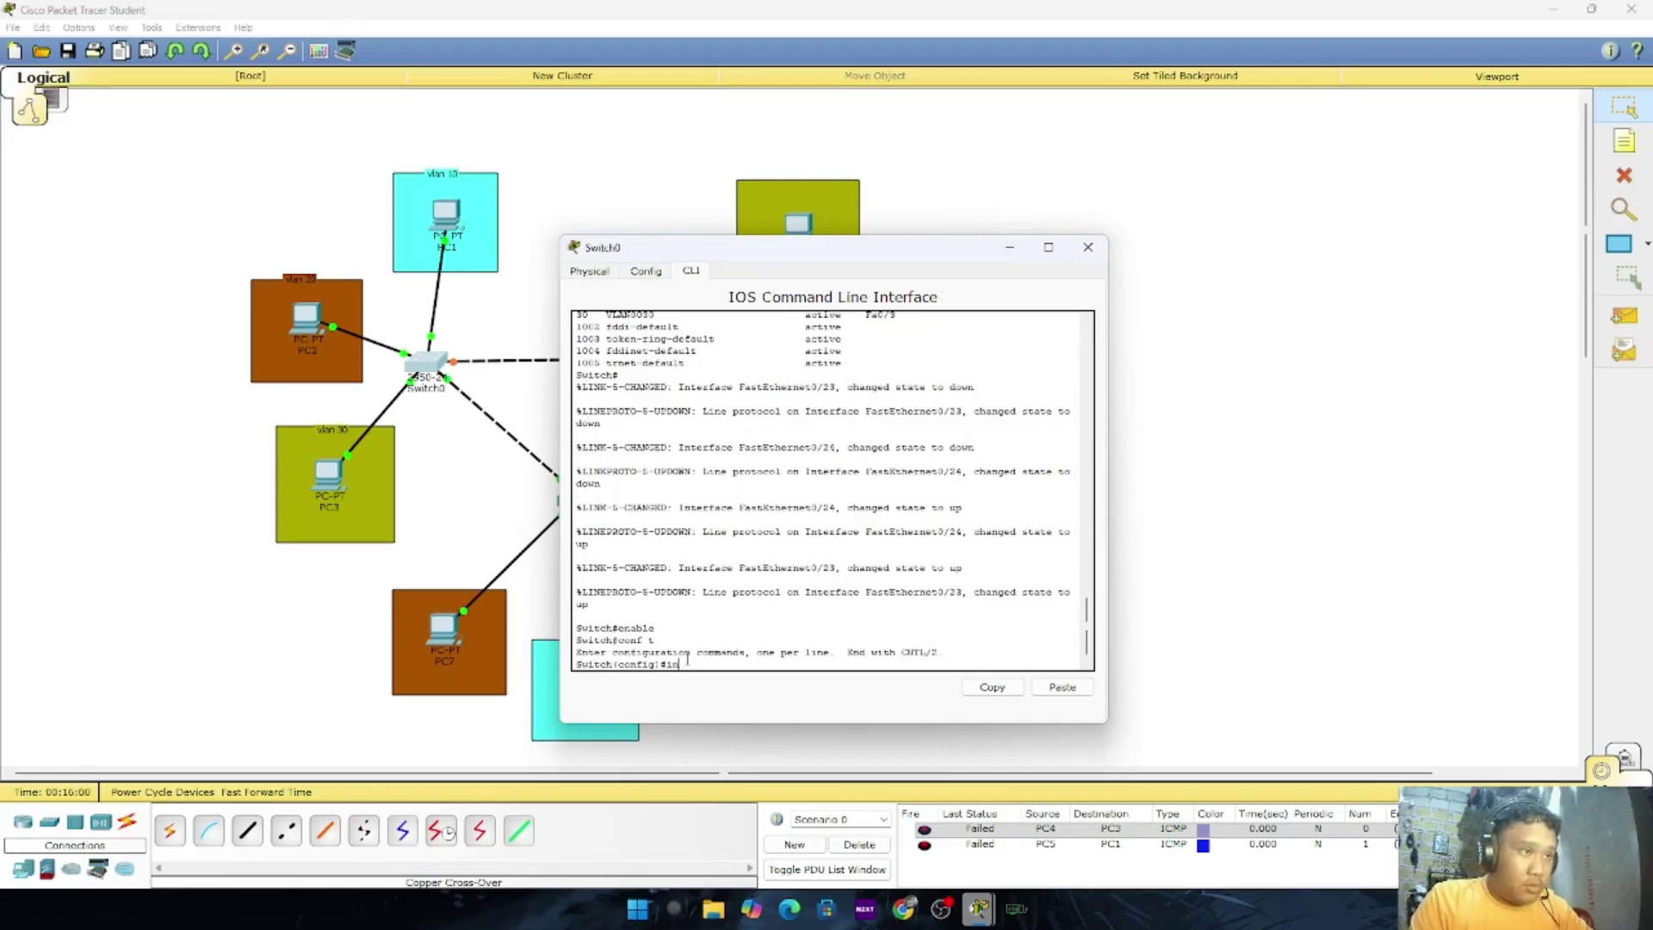
{"action": "type", "text": "t fa"}
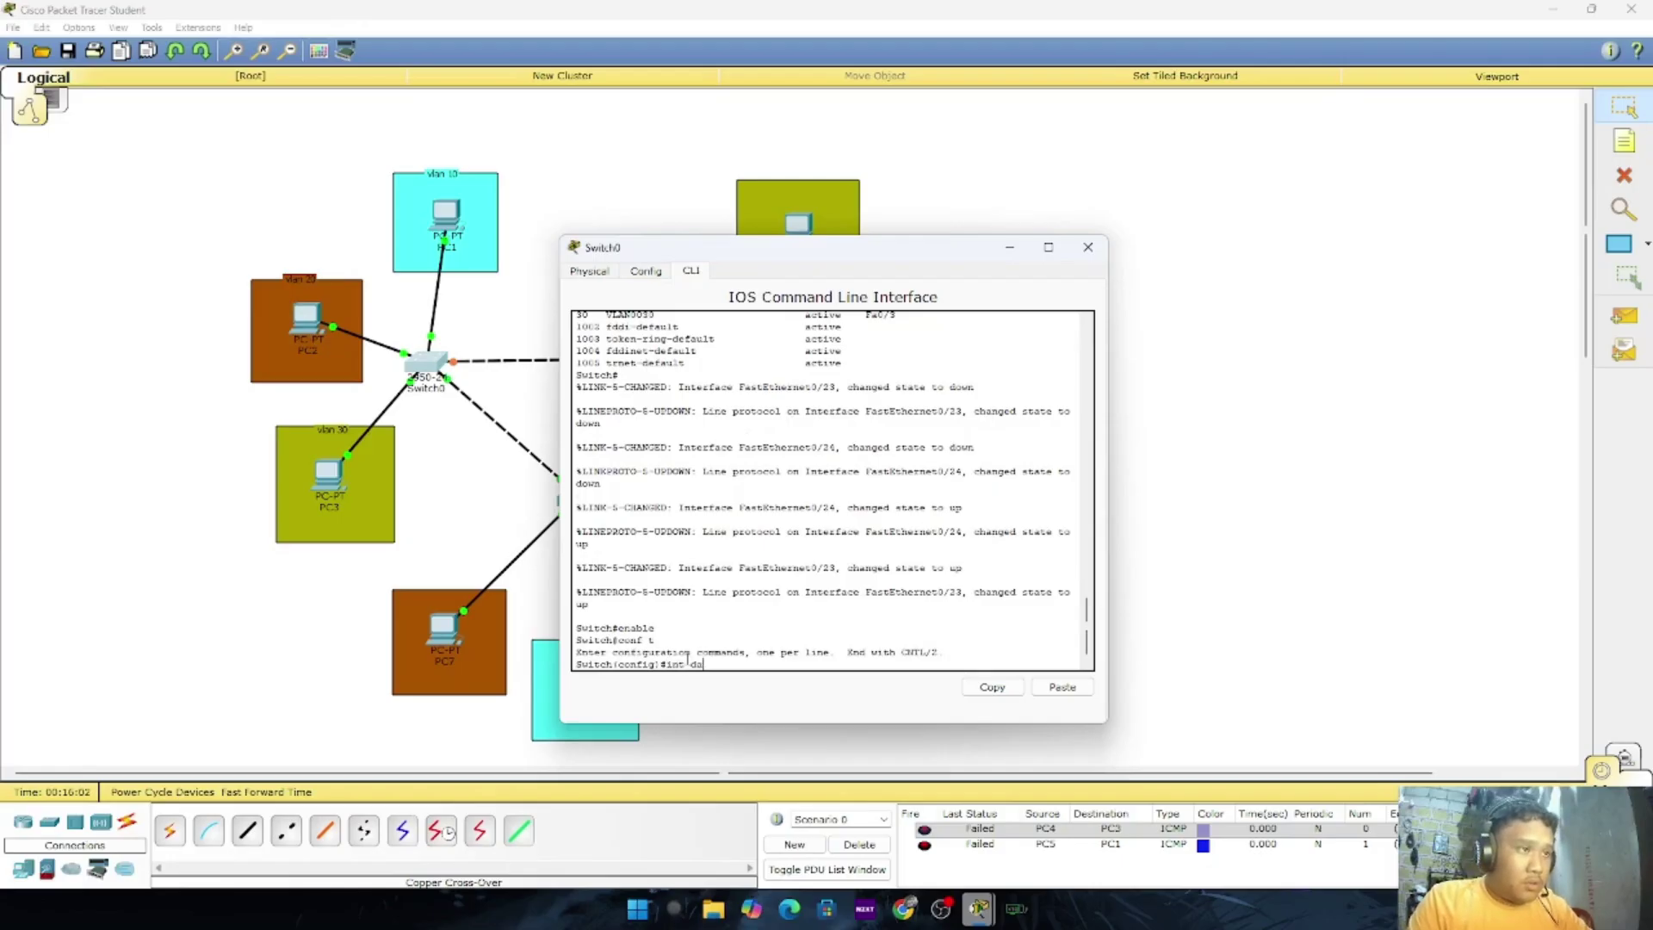
{"action": "type", "text": "a0"}
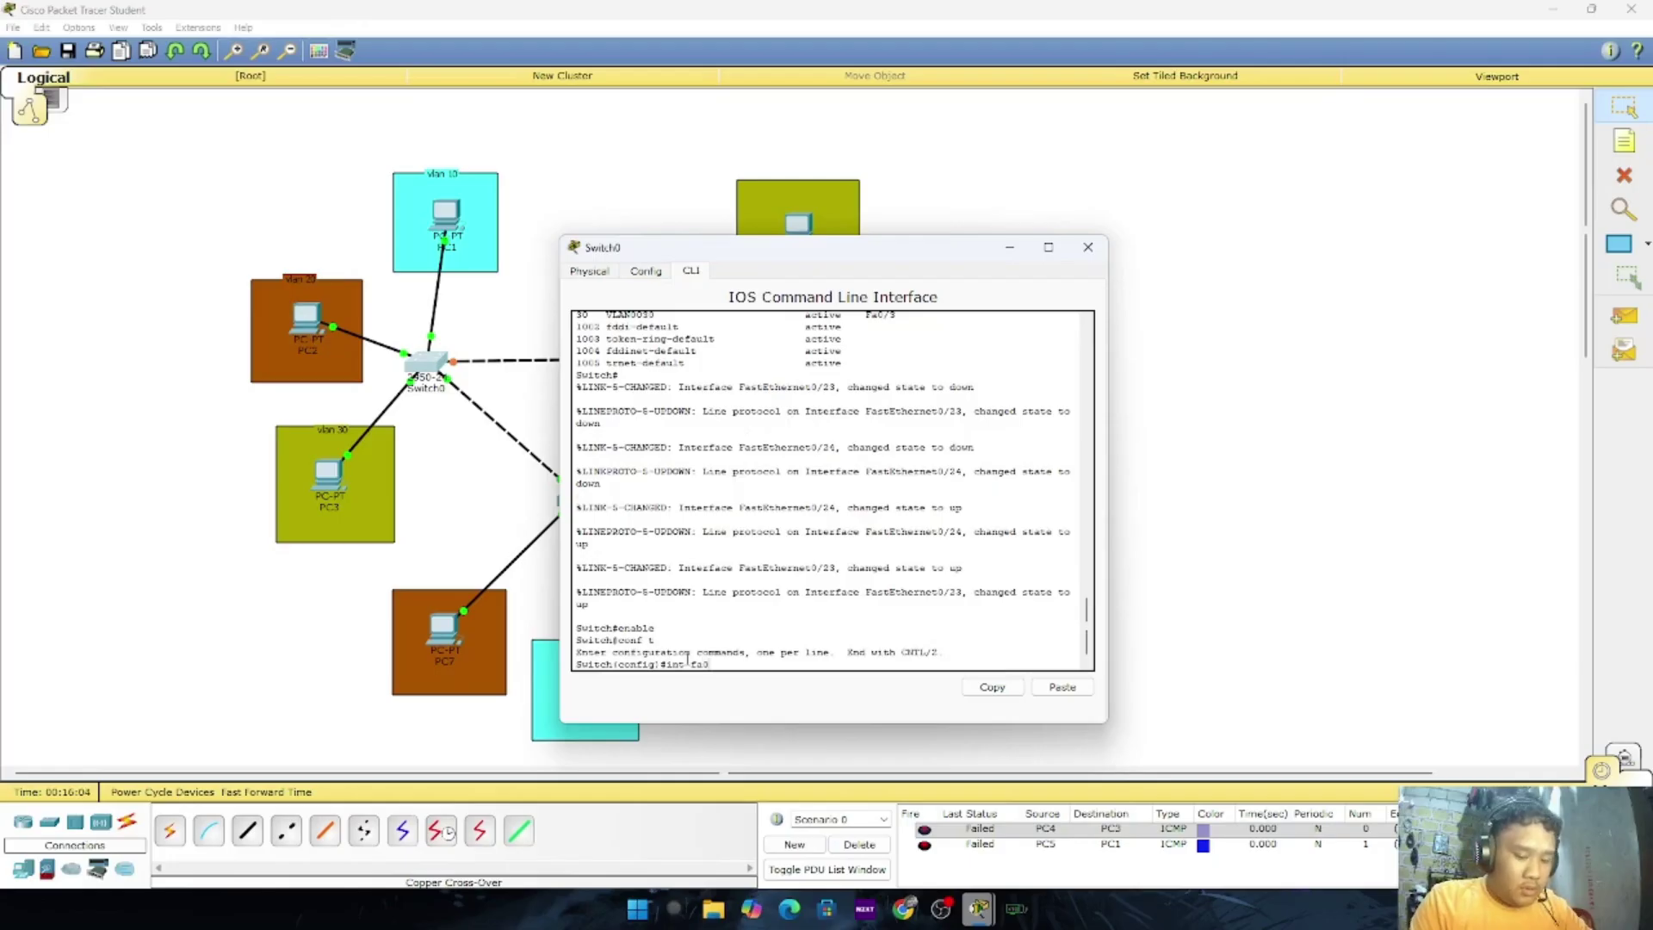
{"action": "type", "text": "/23"}
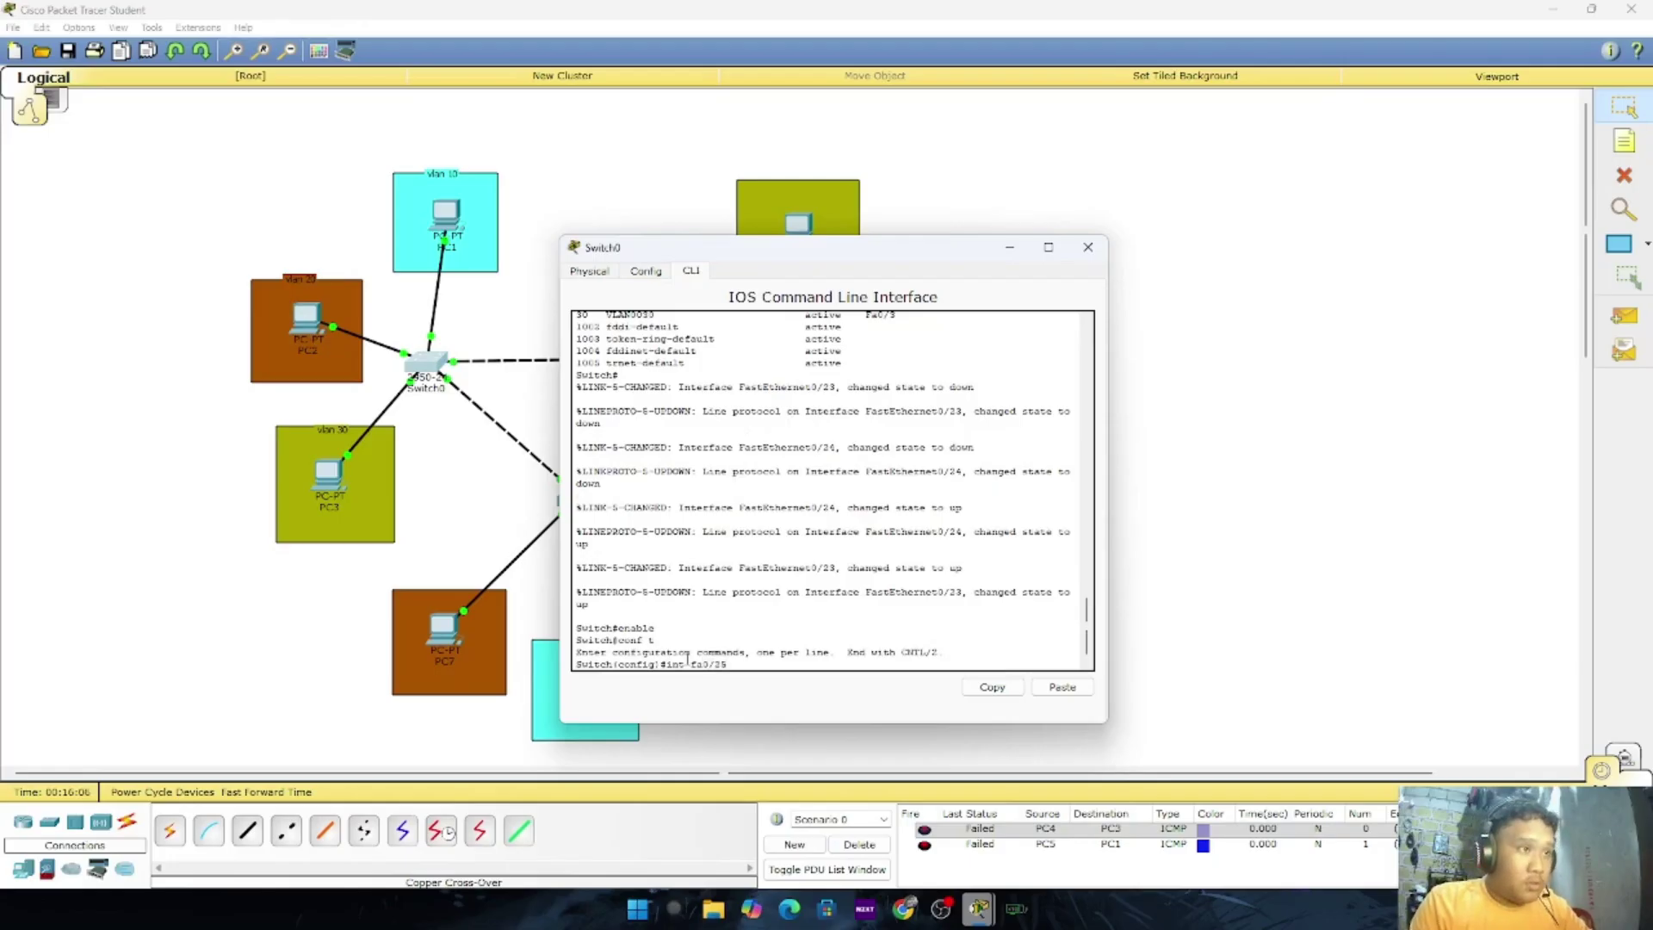
{"action": "key", "text": "Return"}
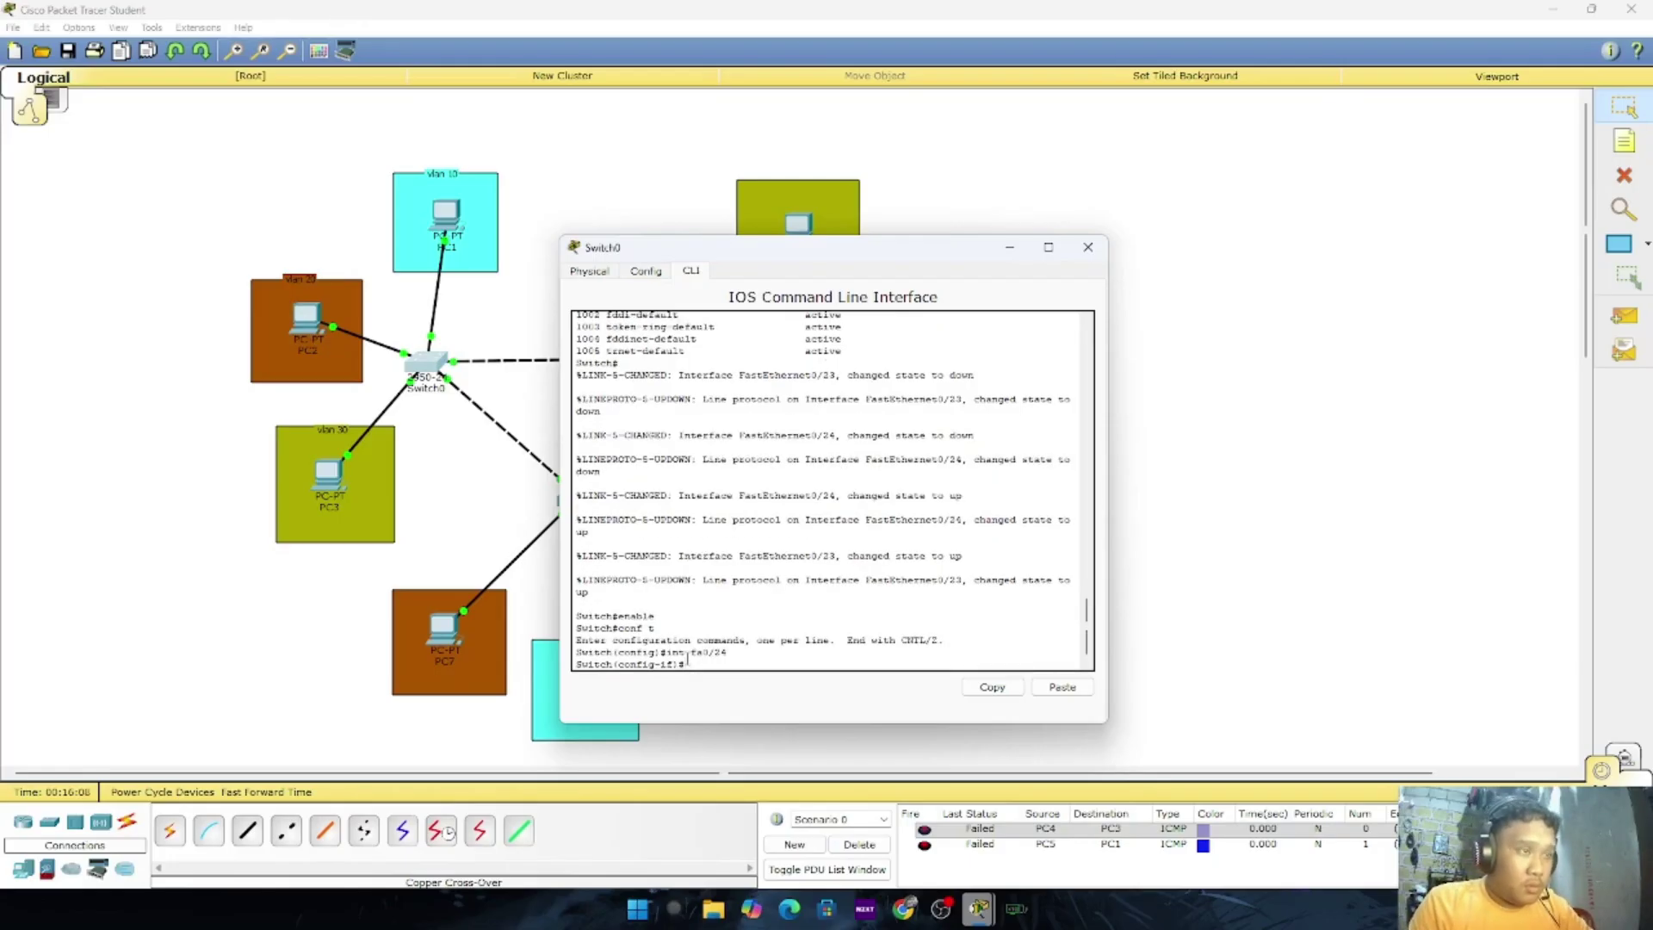
{"action": "type", "text": "switc"}
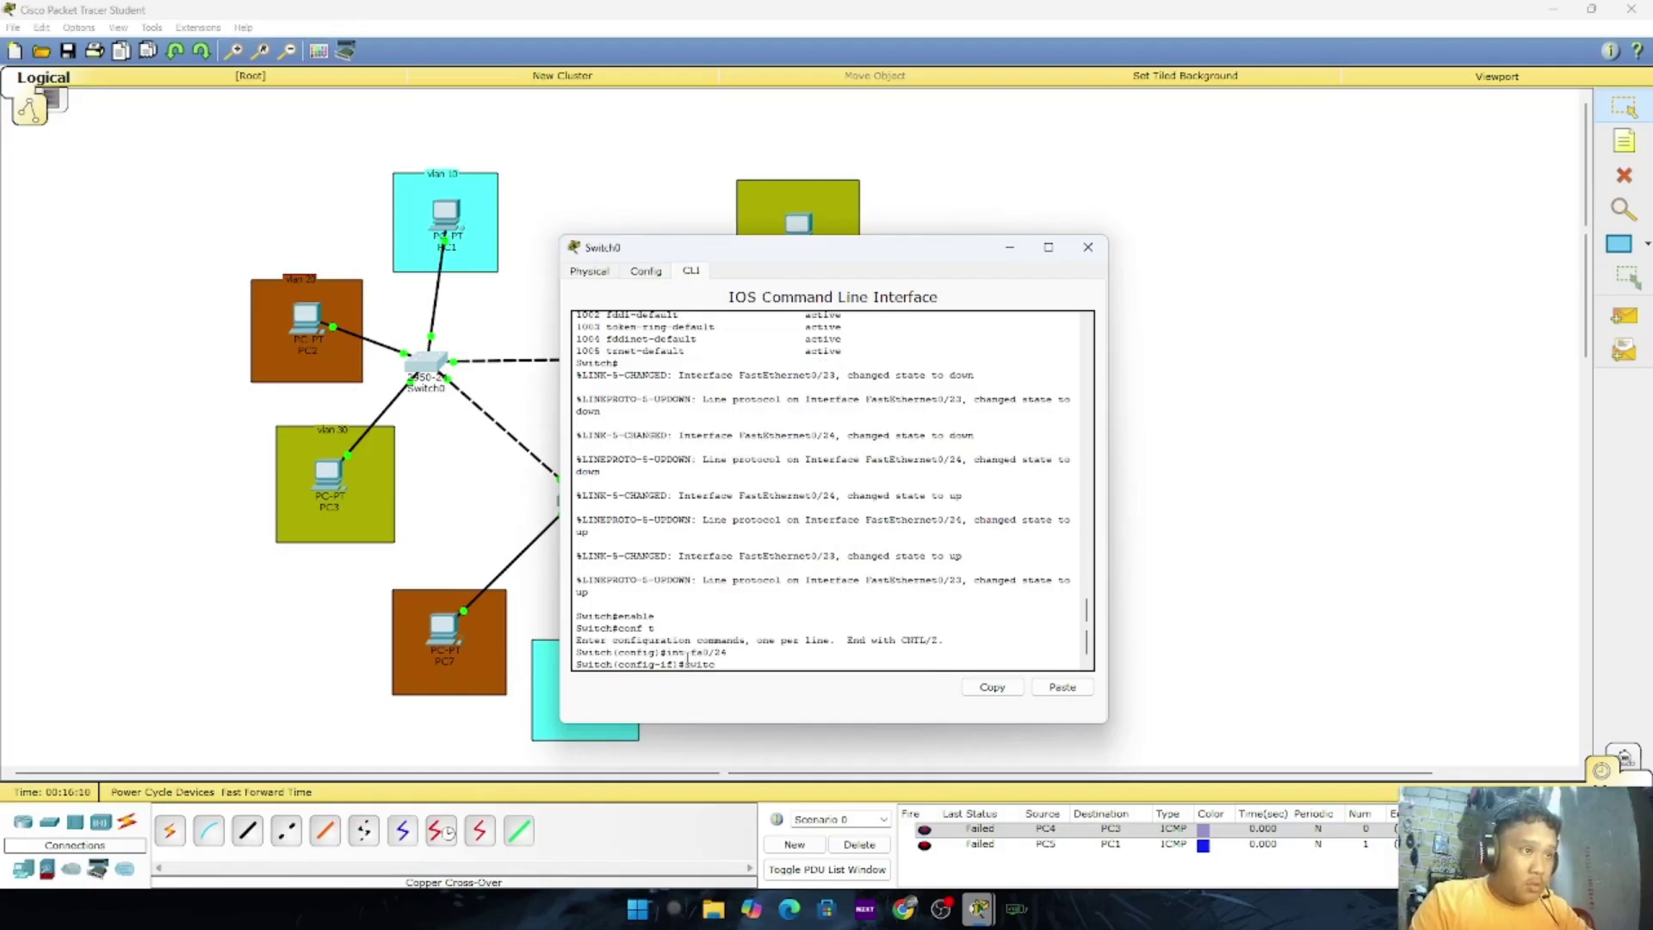
{"action": "type", "text": "hport mod"}
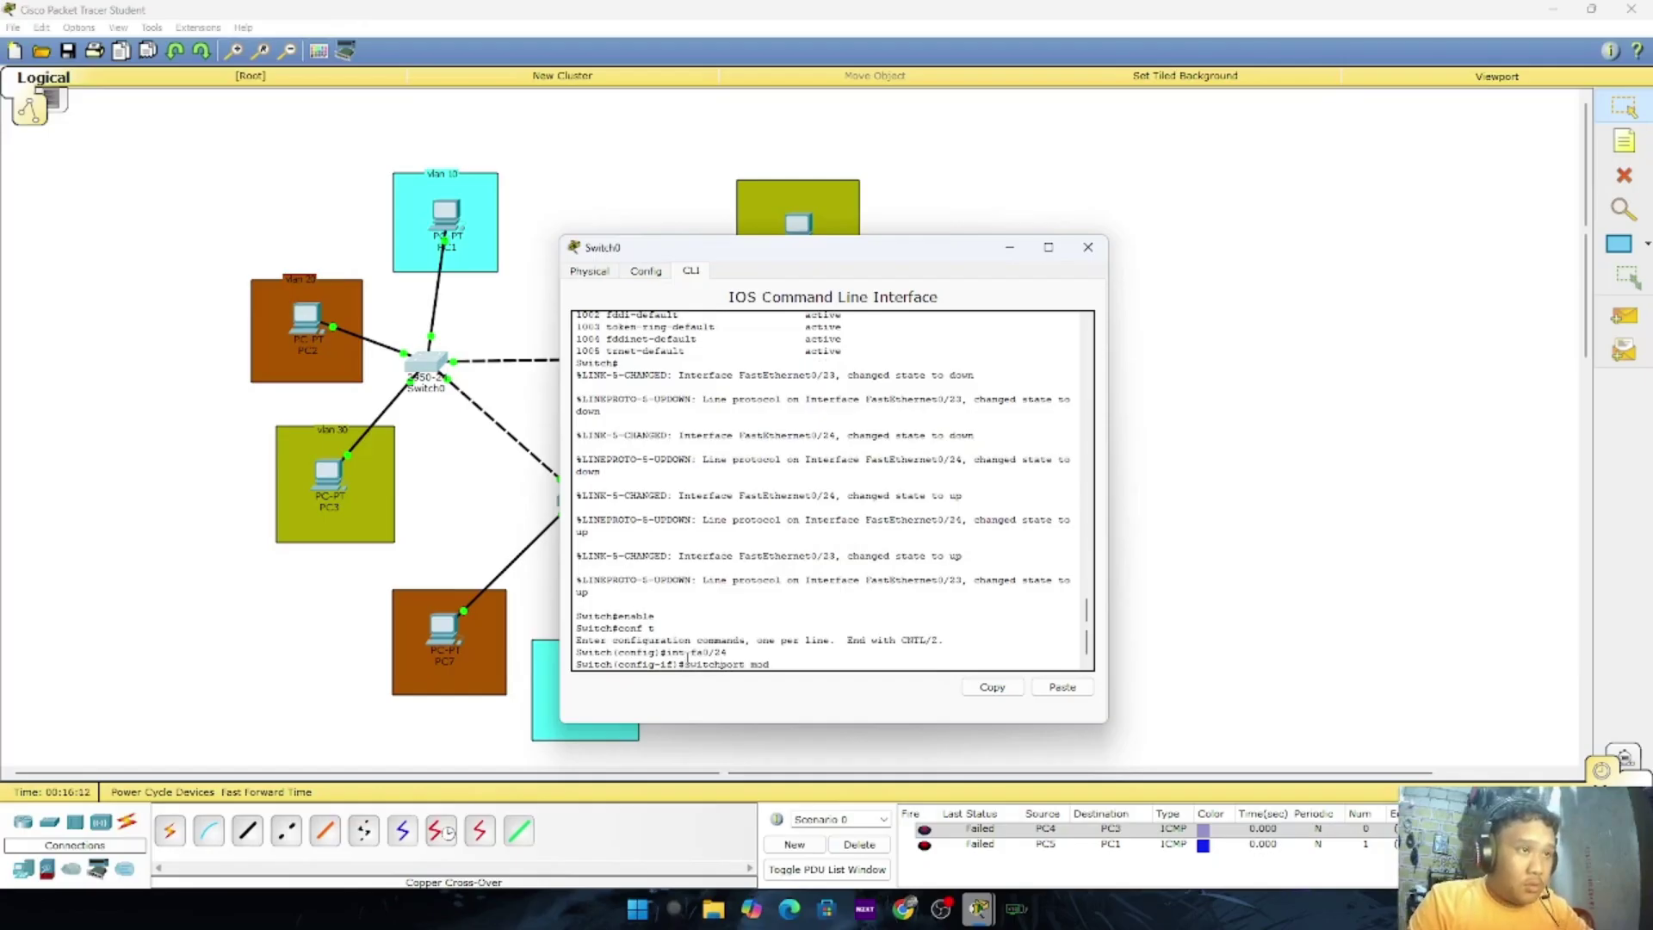
{"action": "type", "text": "e trunk"}
{"action": "key", "text": "Return"}
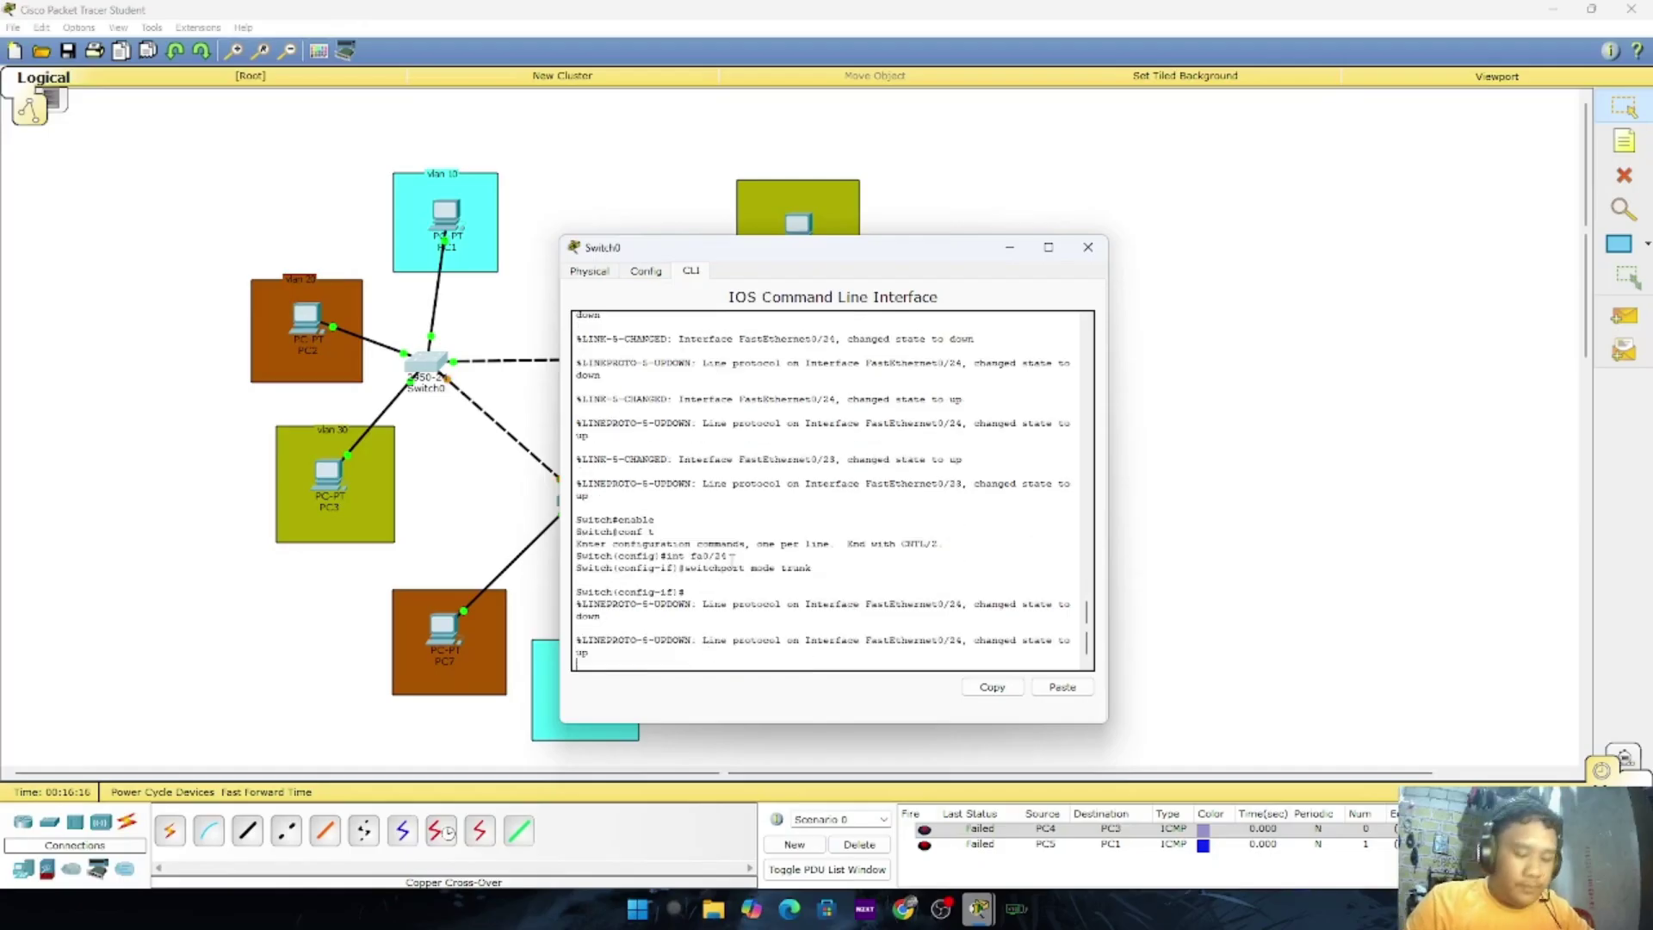
{"action": "left_click", "coordinate": [1089, 247]}
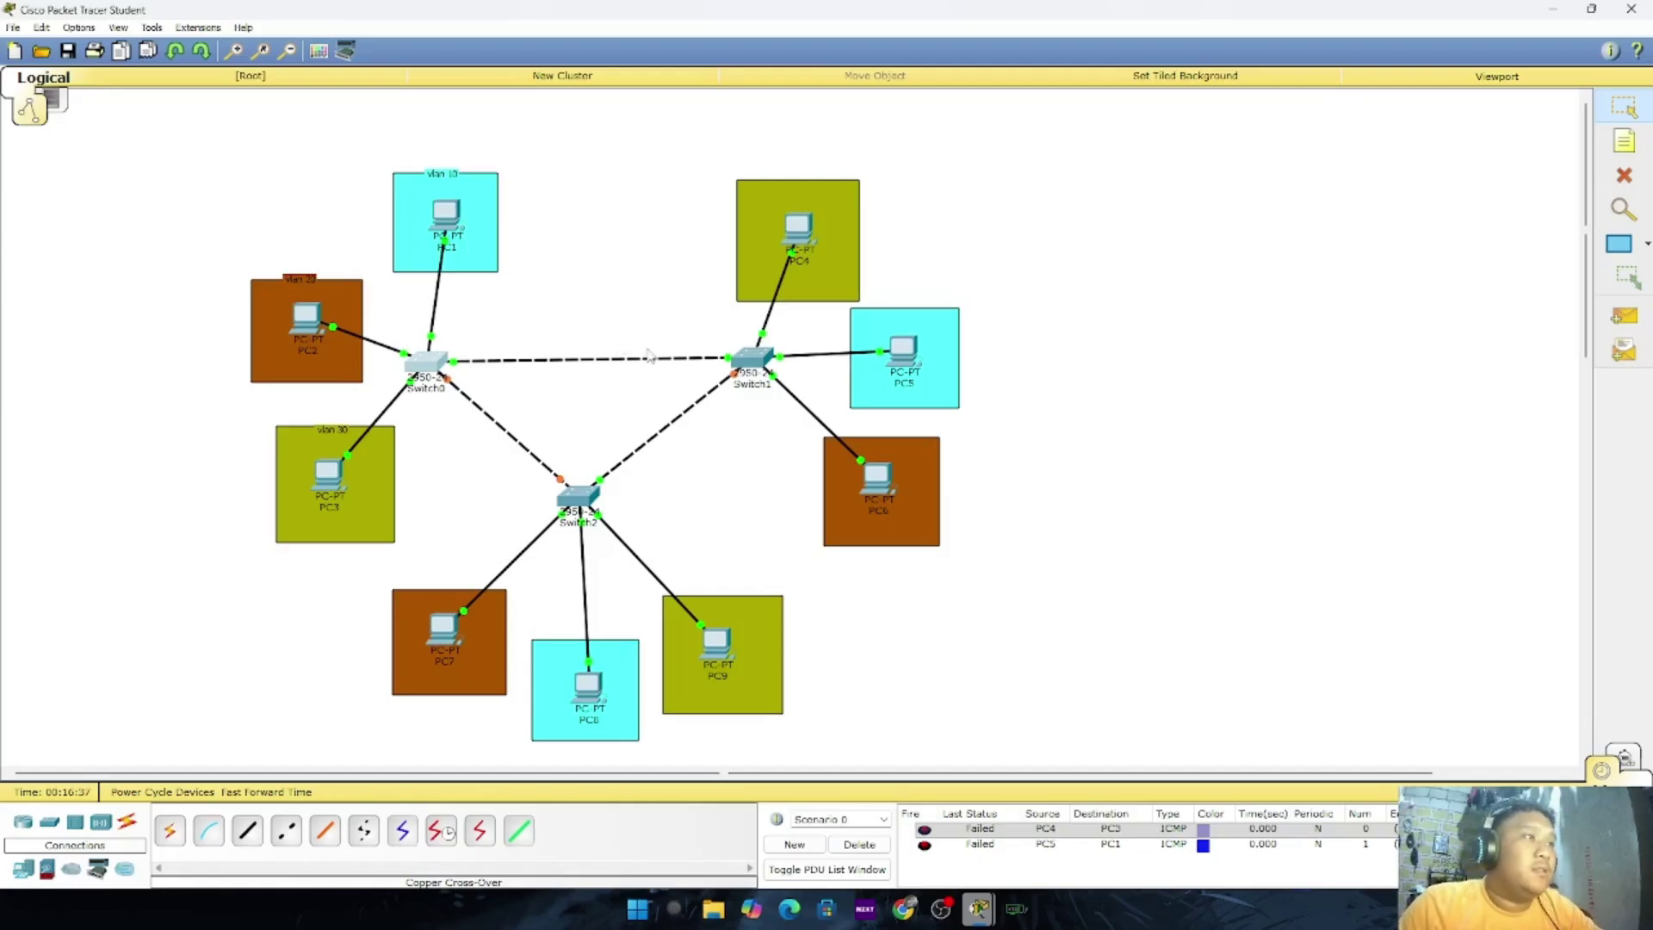
Test connectivity between the two cyan-zone PCs by sending a simple PDU from PC8 to PC1 twice
{"action": "left_click", "coordinate": [1624, 316]}
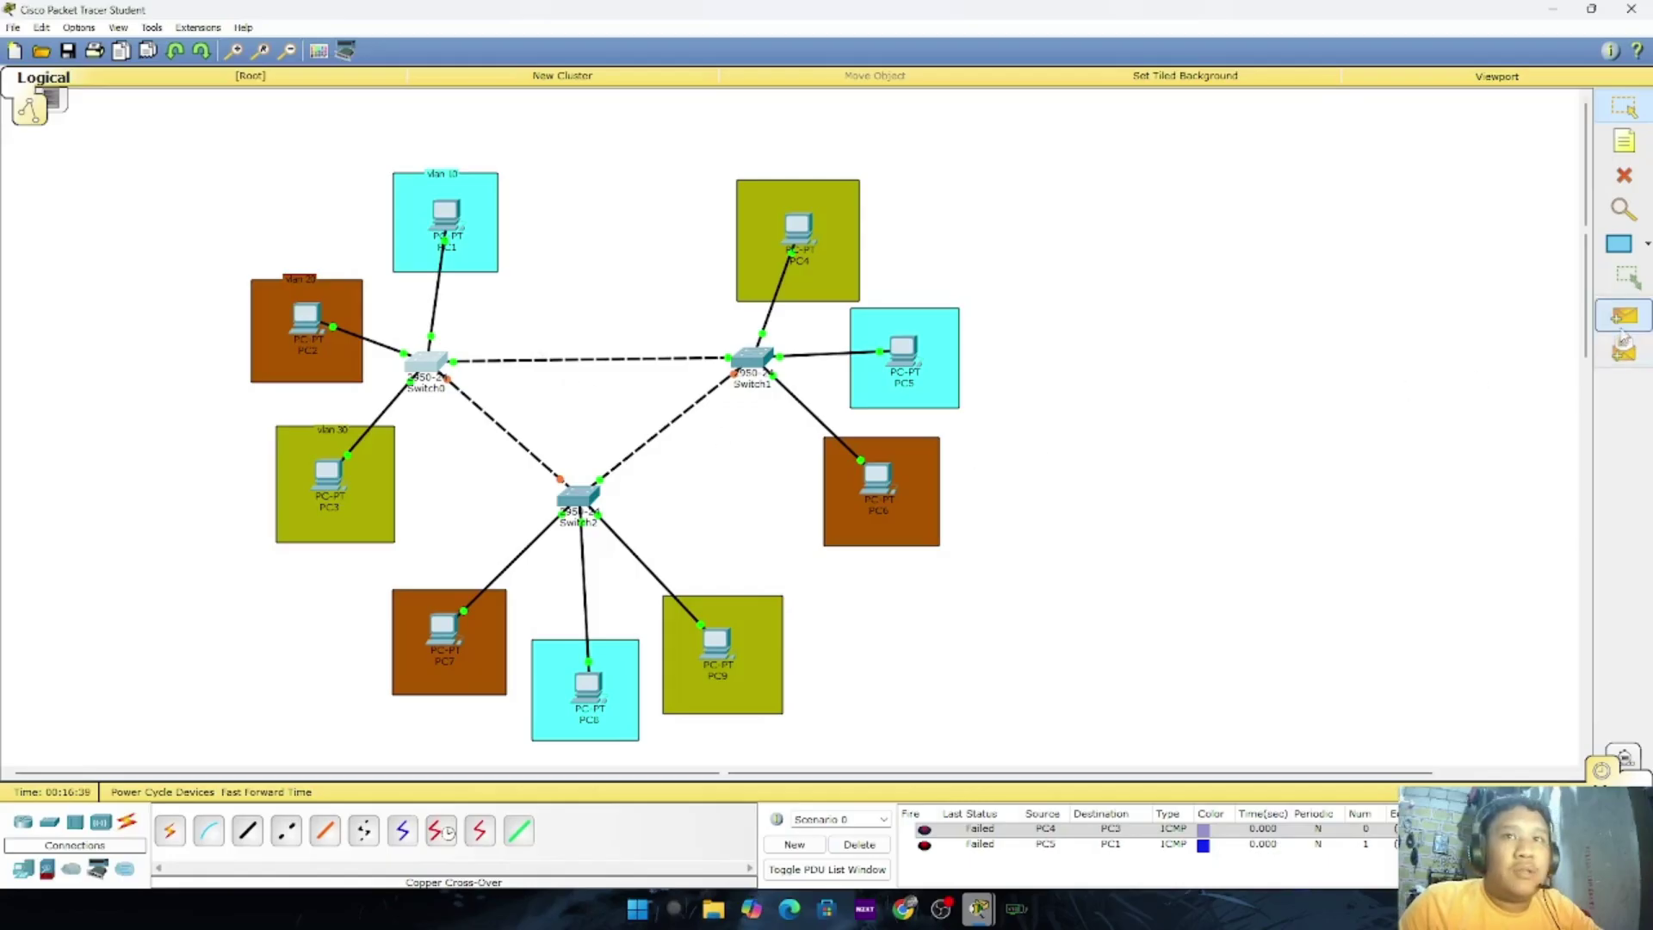
{"action": "left_click", "coordinate": [588, 687]}
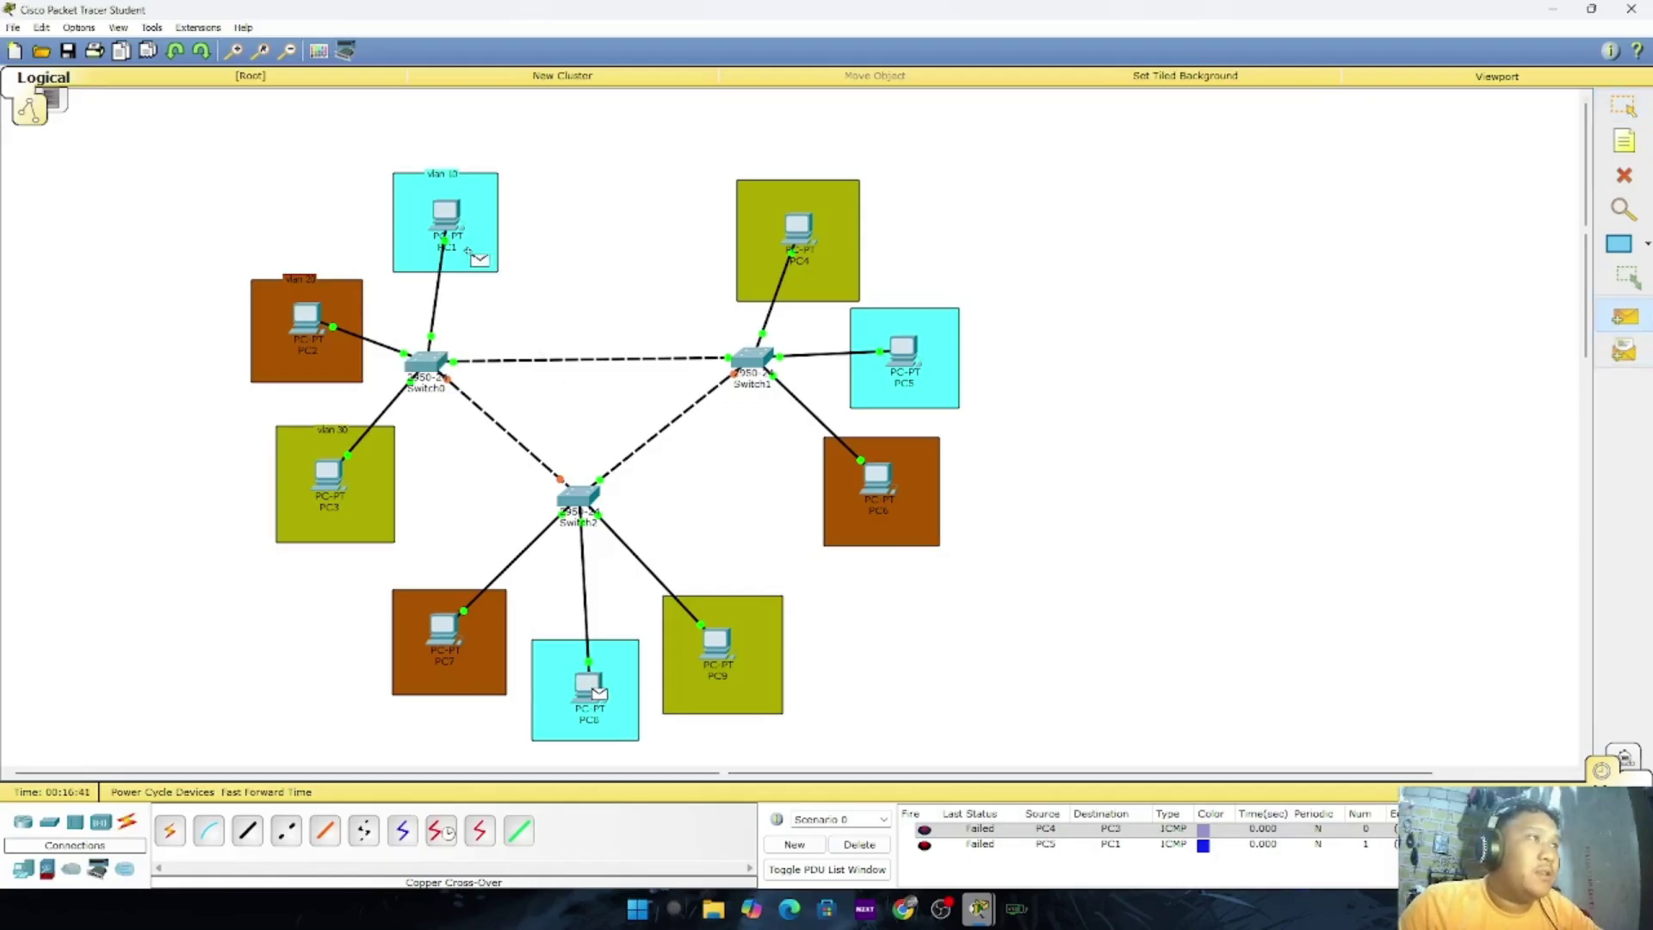
{"action": "left_click", "coordinate": [447, 211]}
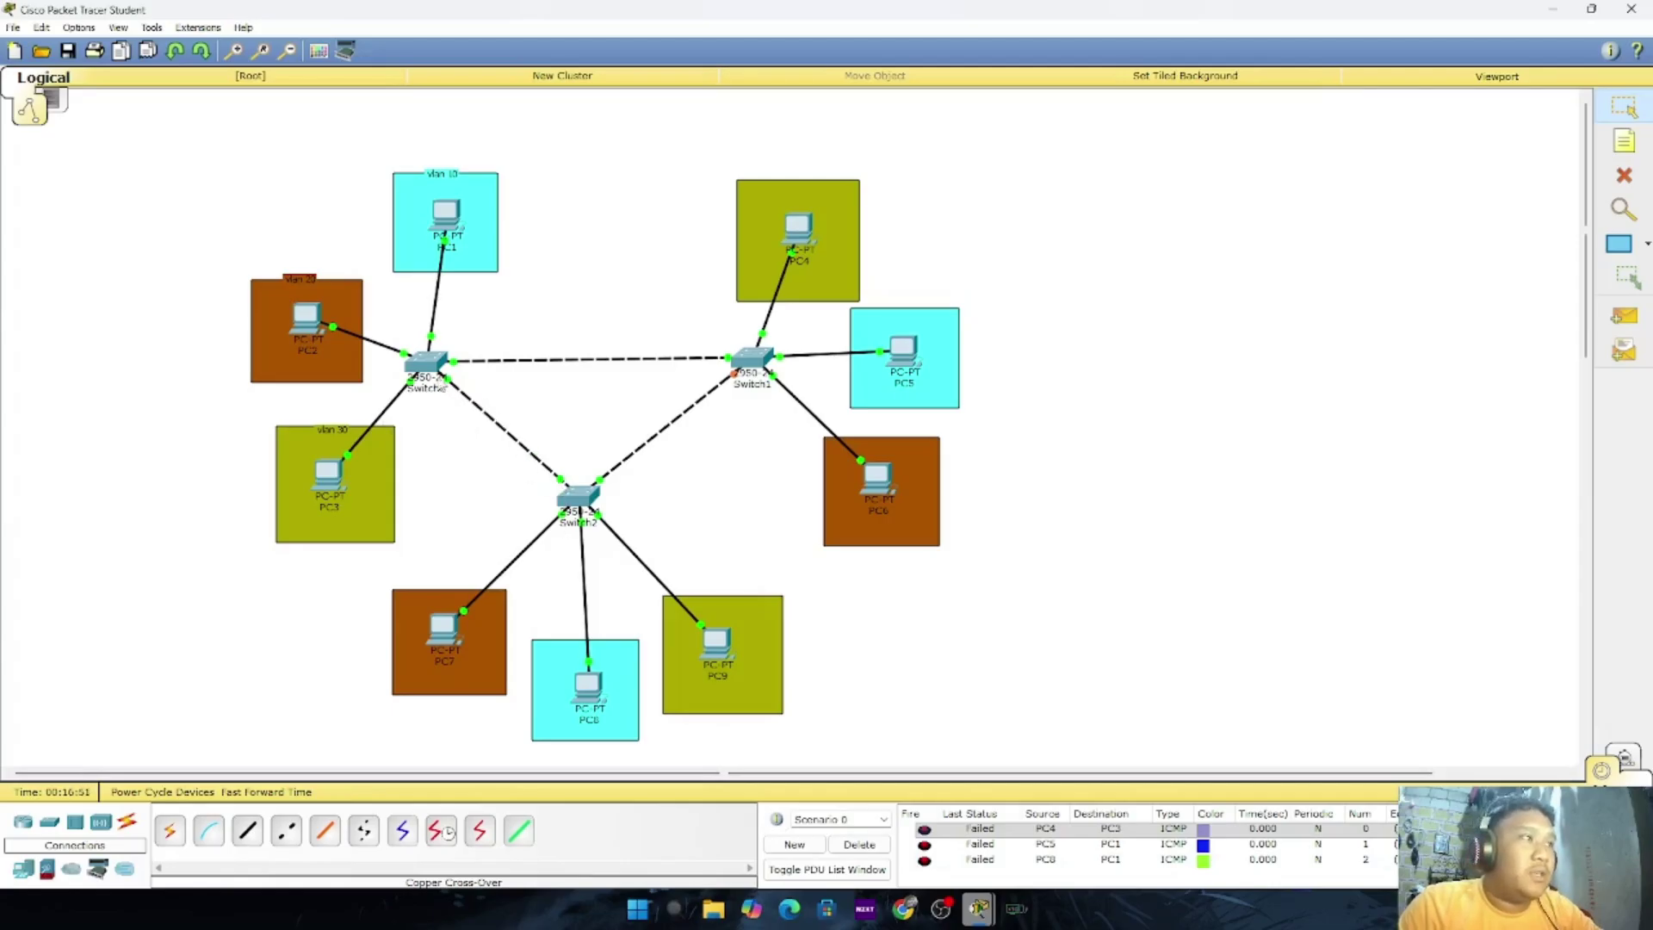
{"action": "left_click", "coordinate": [1624, 316]}
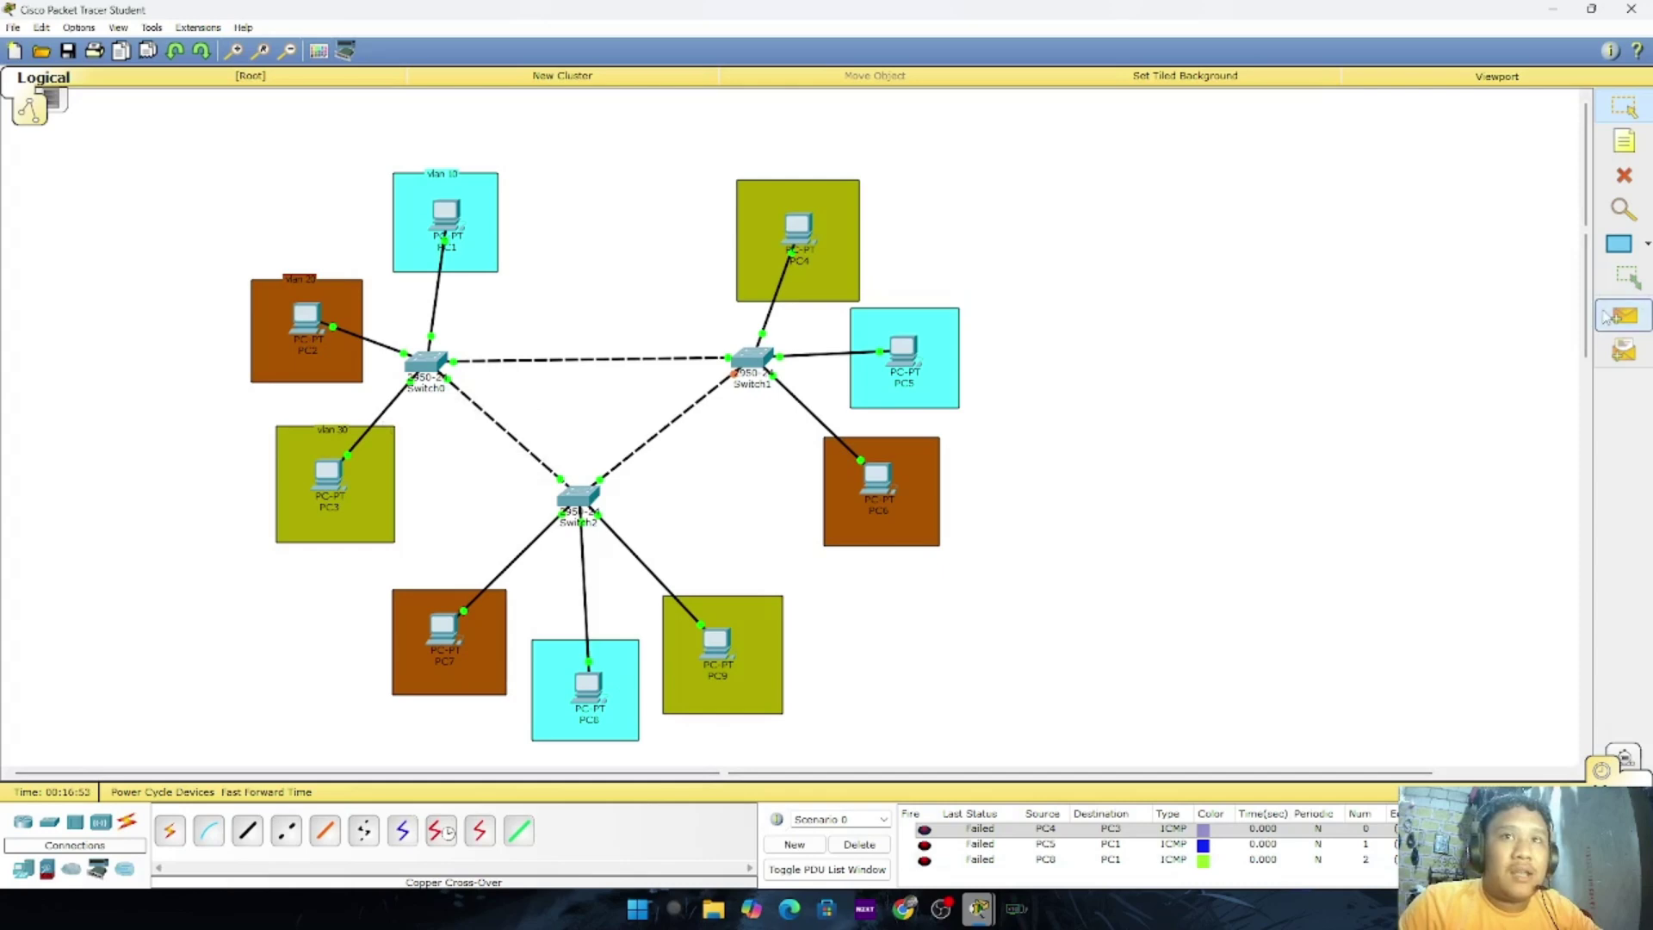
{"action": "left_click", "coordinate": [589, 686]}
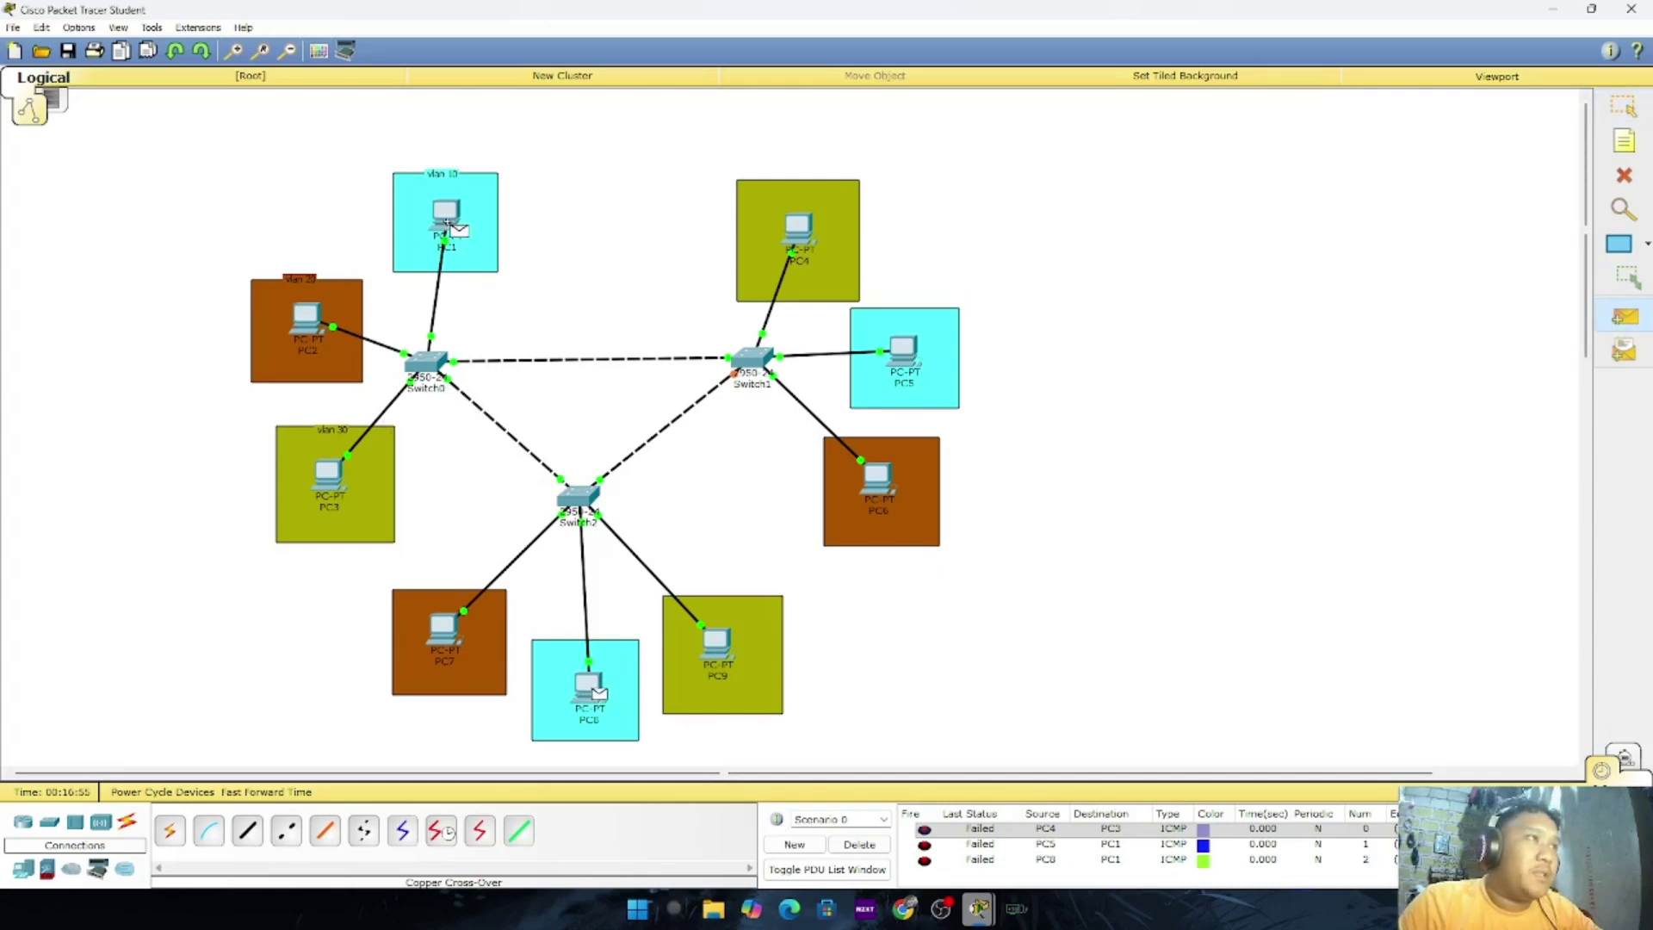
{"action": "left_click", "coordinate": [448, 222]}
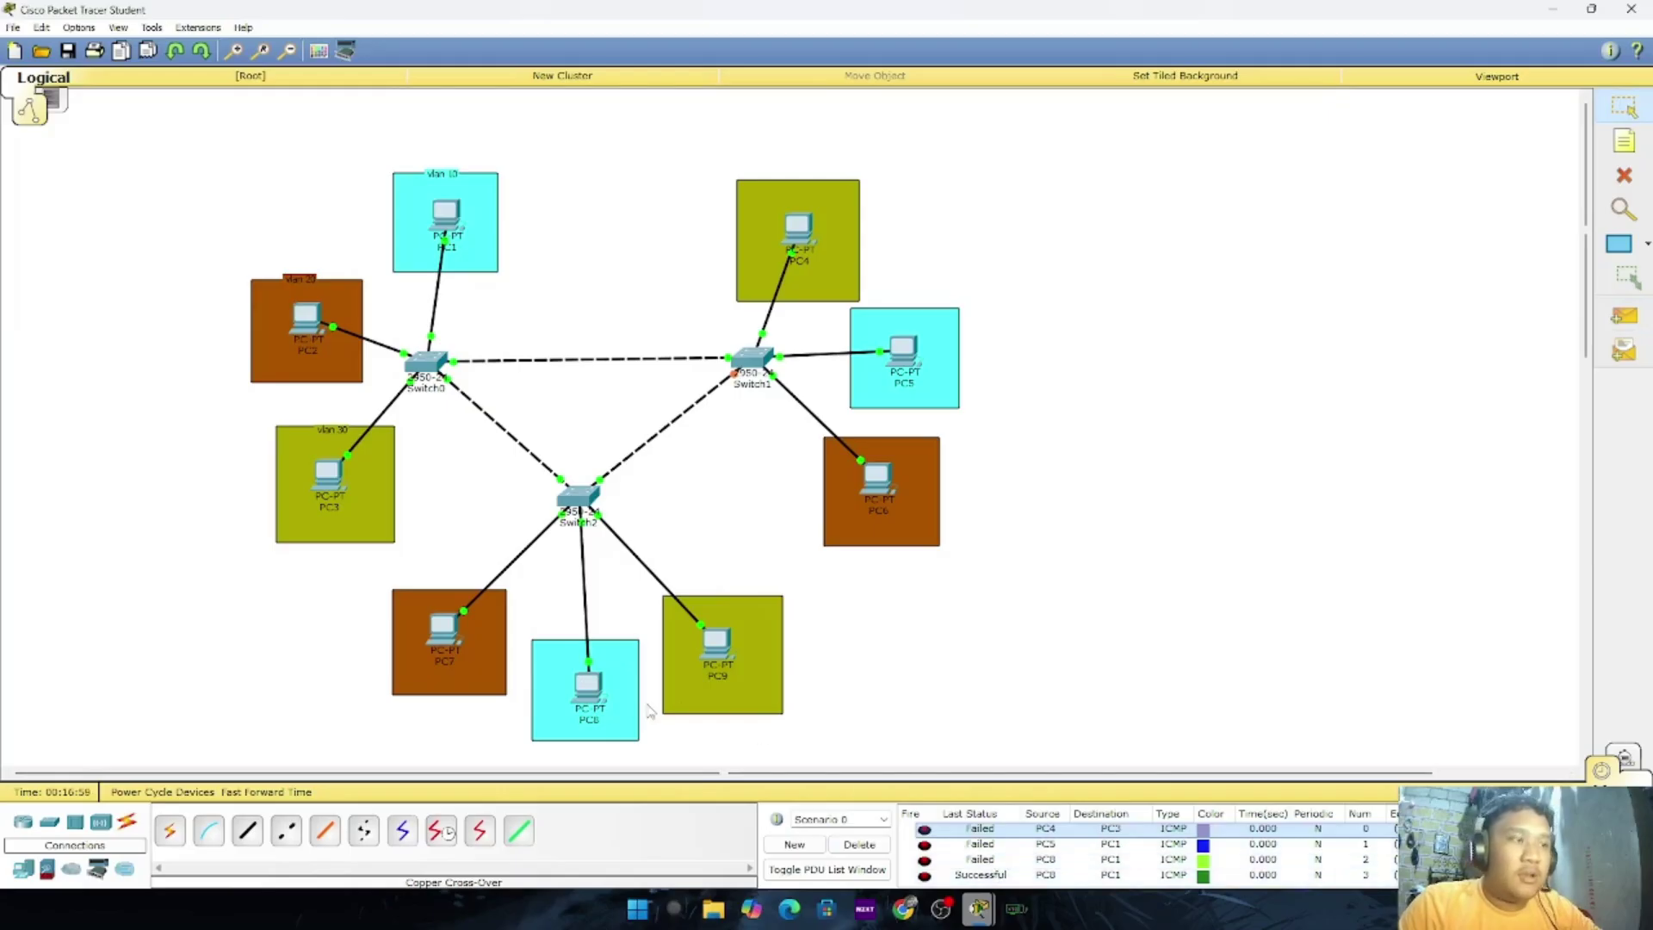
Test connectivity between the cyan-zone PCs by sending a simple PDU from PC8 to PC5
{"action": "left_click", "coordinate": [1624, 316]}
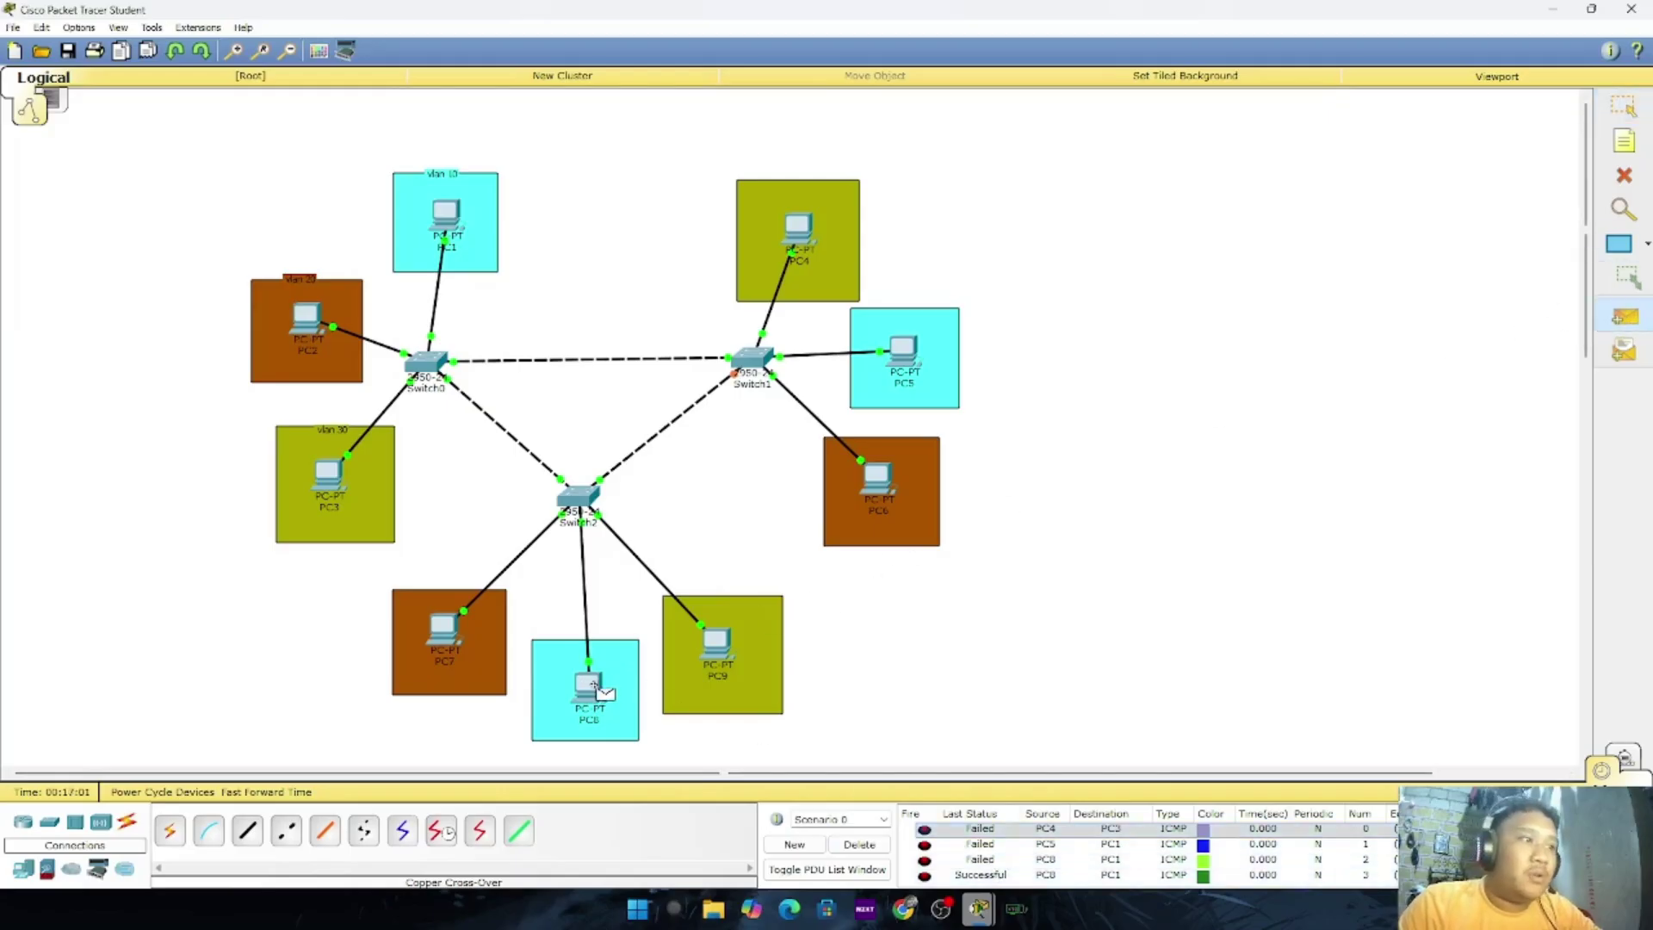
{"action": "key", "text": "Escape"}
{"action": "scroll", "coordinate": [1042, 856], "scroll_direction": "down", "scroll_amount": 1}
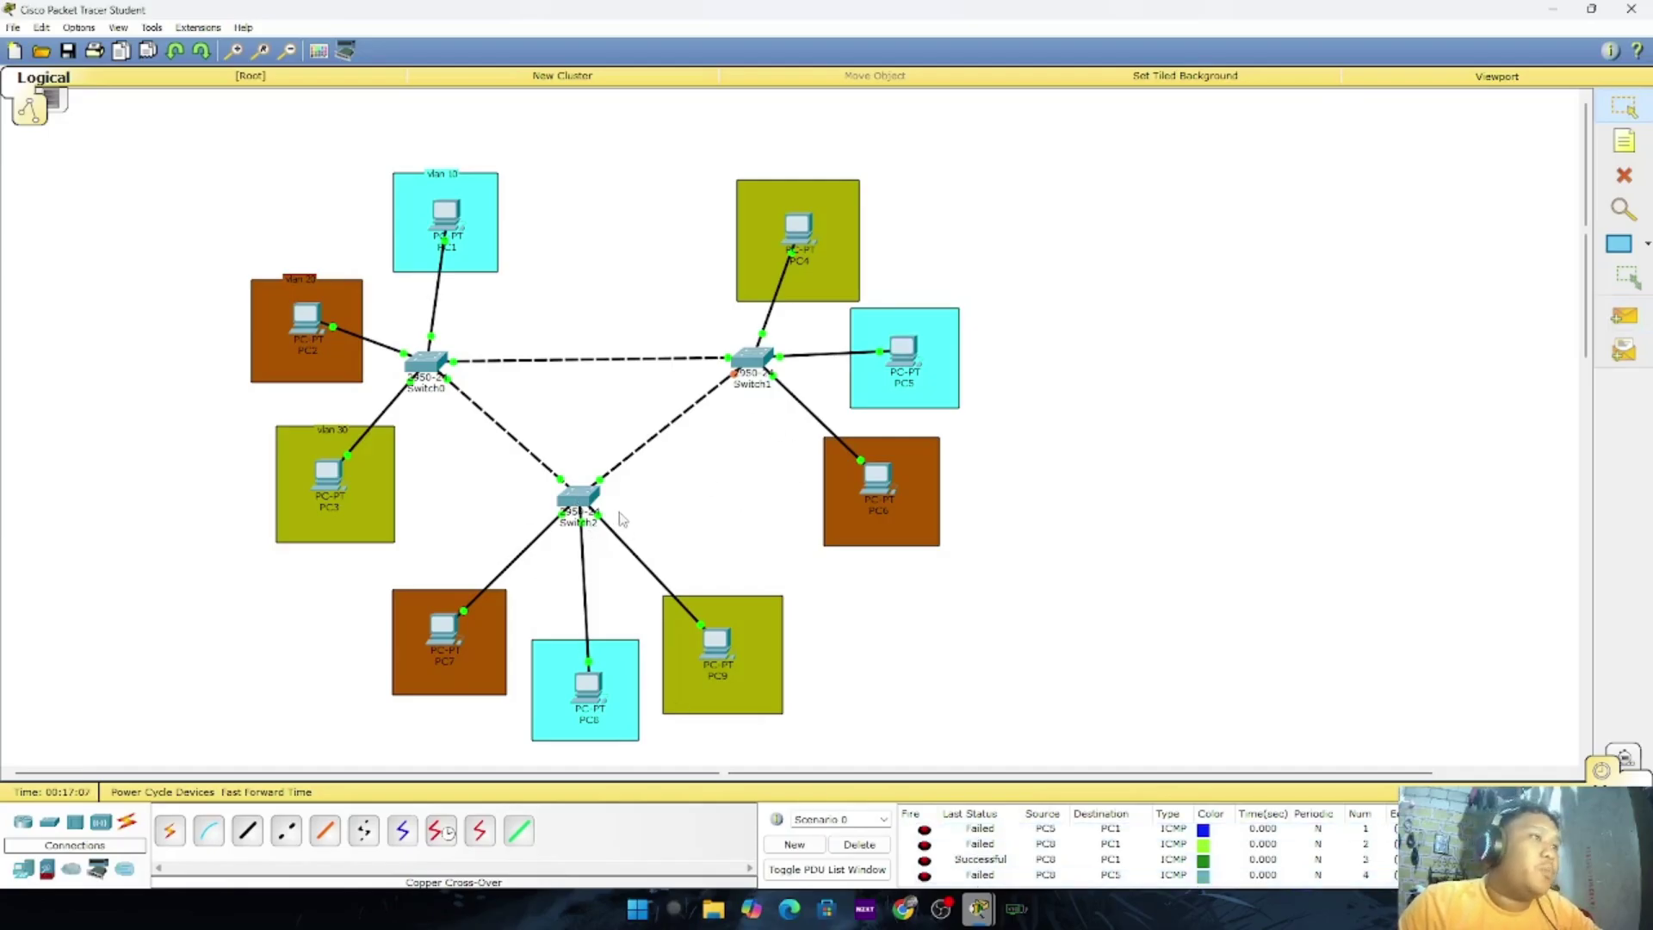
Enter global configuration mode in Switch1's command-line interface using enable and conf t
{"action": "mouse_move", "coordinate": [629, 515]}
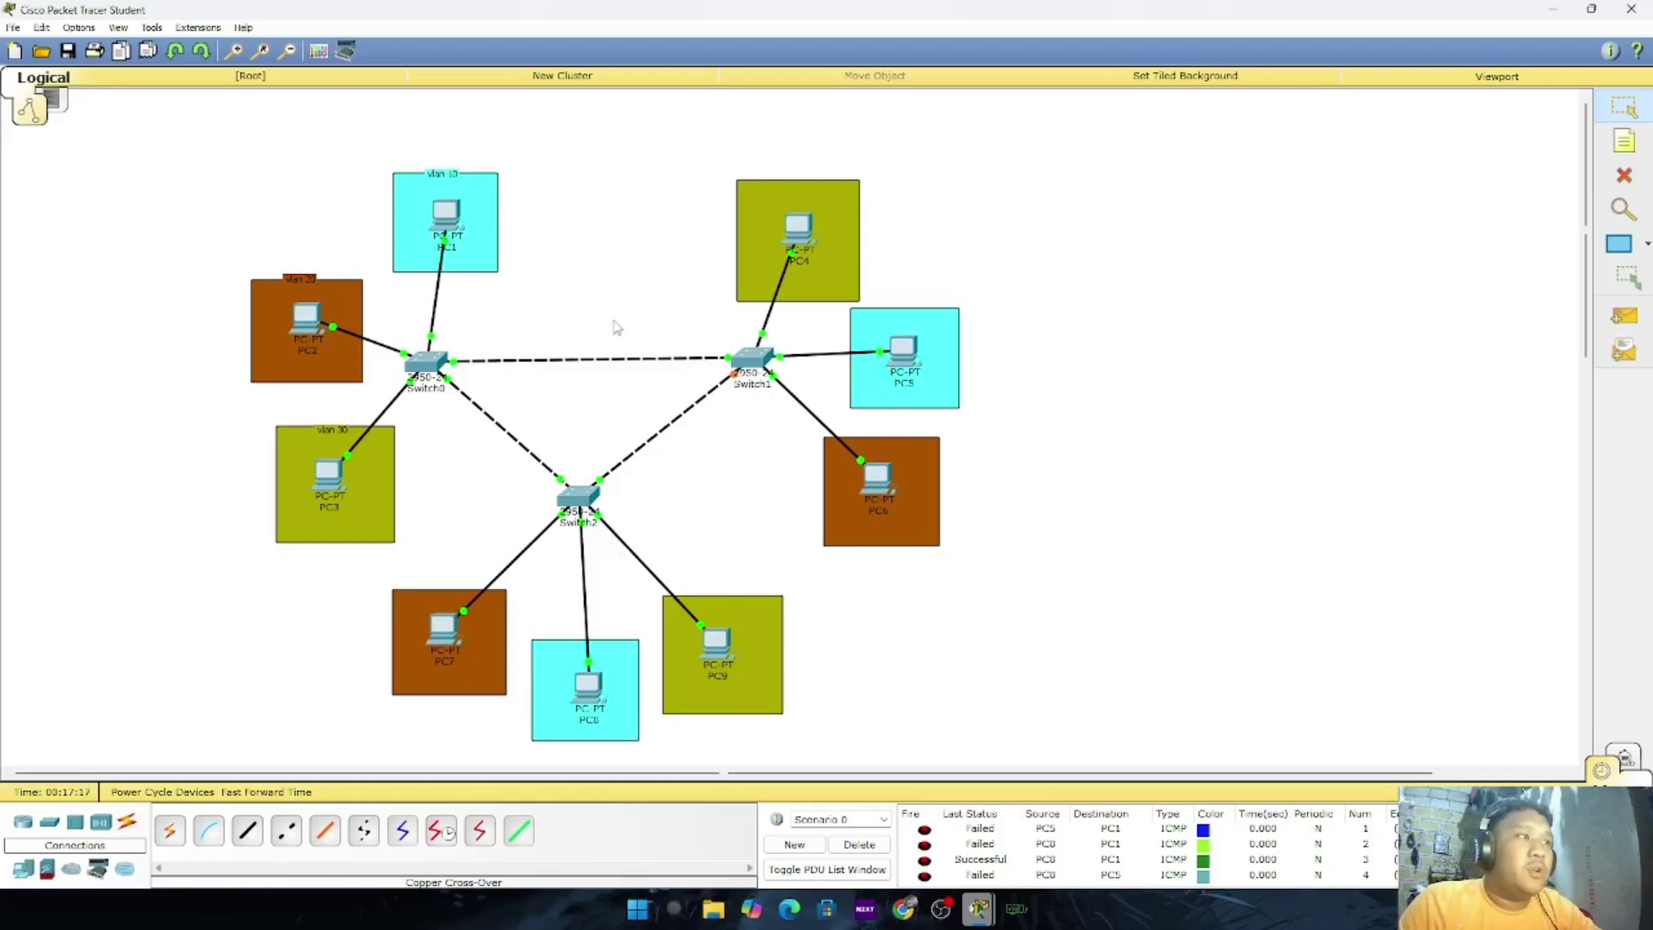
{"action": "mouse_move", "coordinate": [591, 360]}
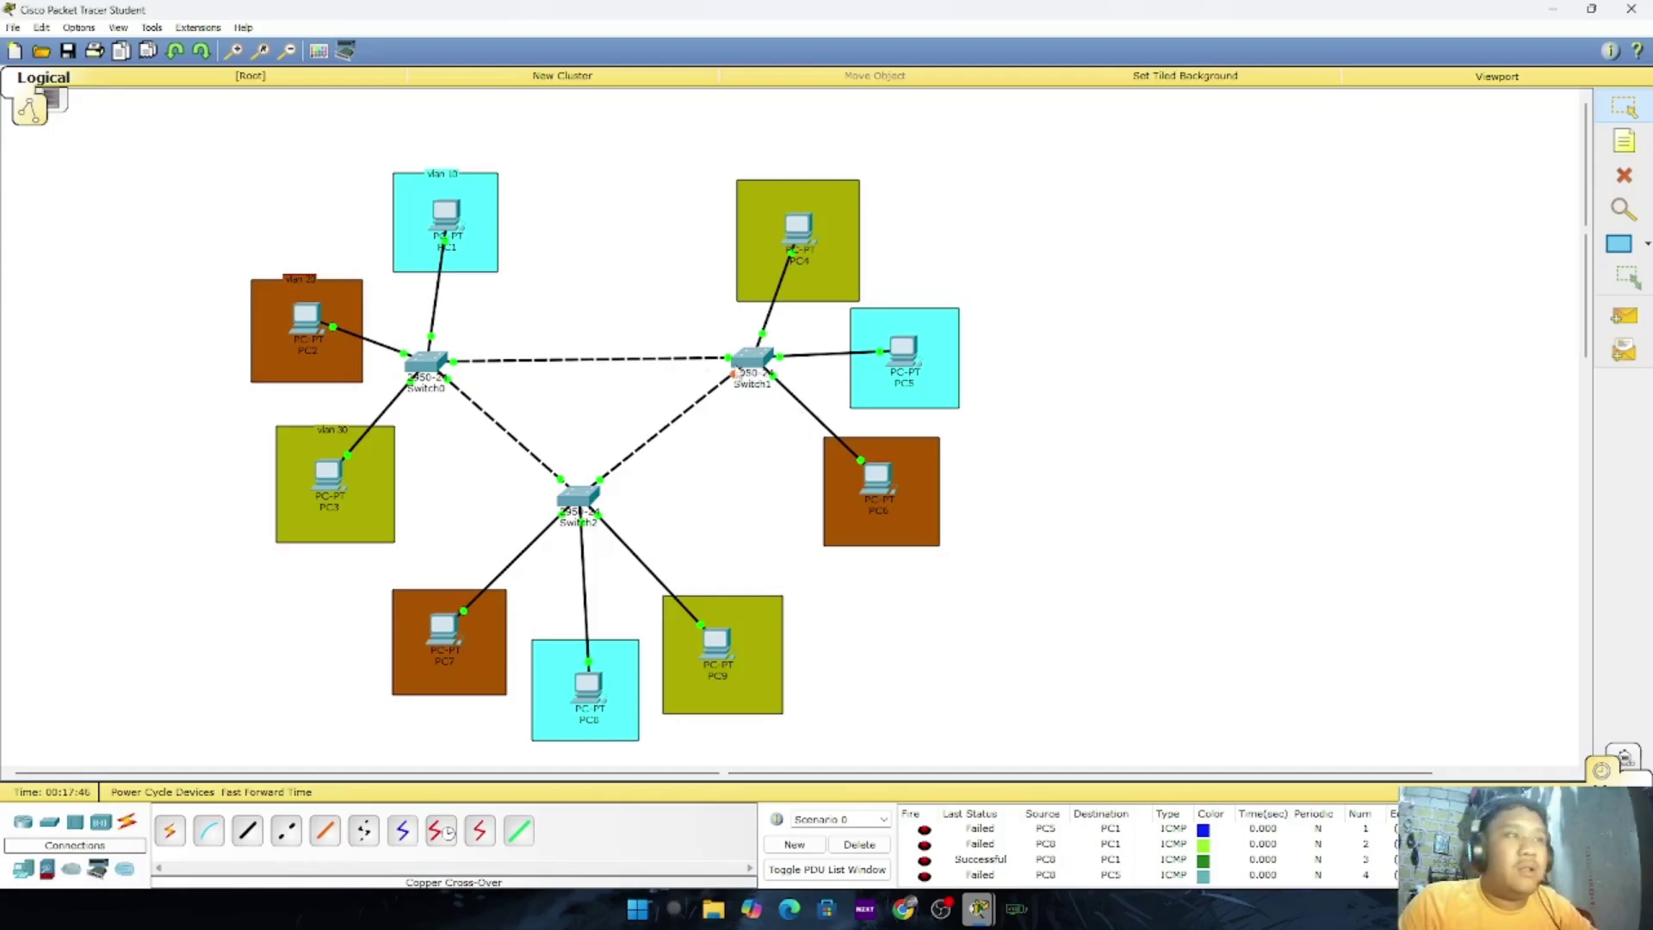
{"action": "left_click", "coordinate": [751, 363]}
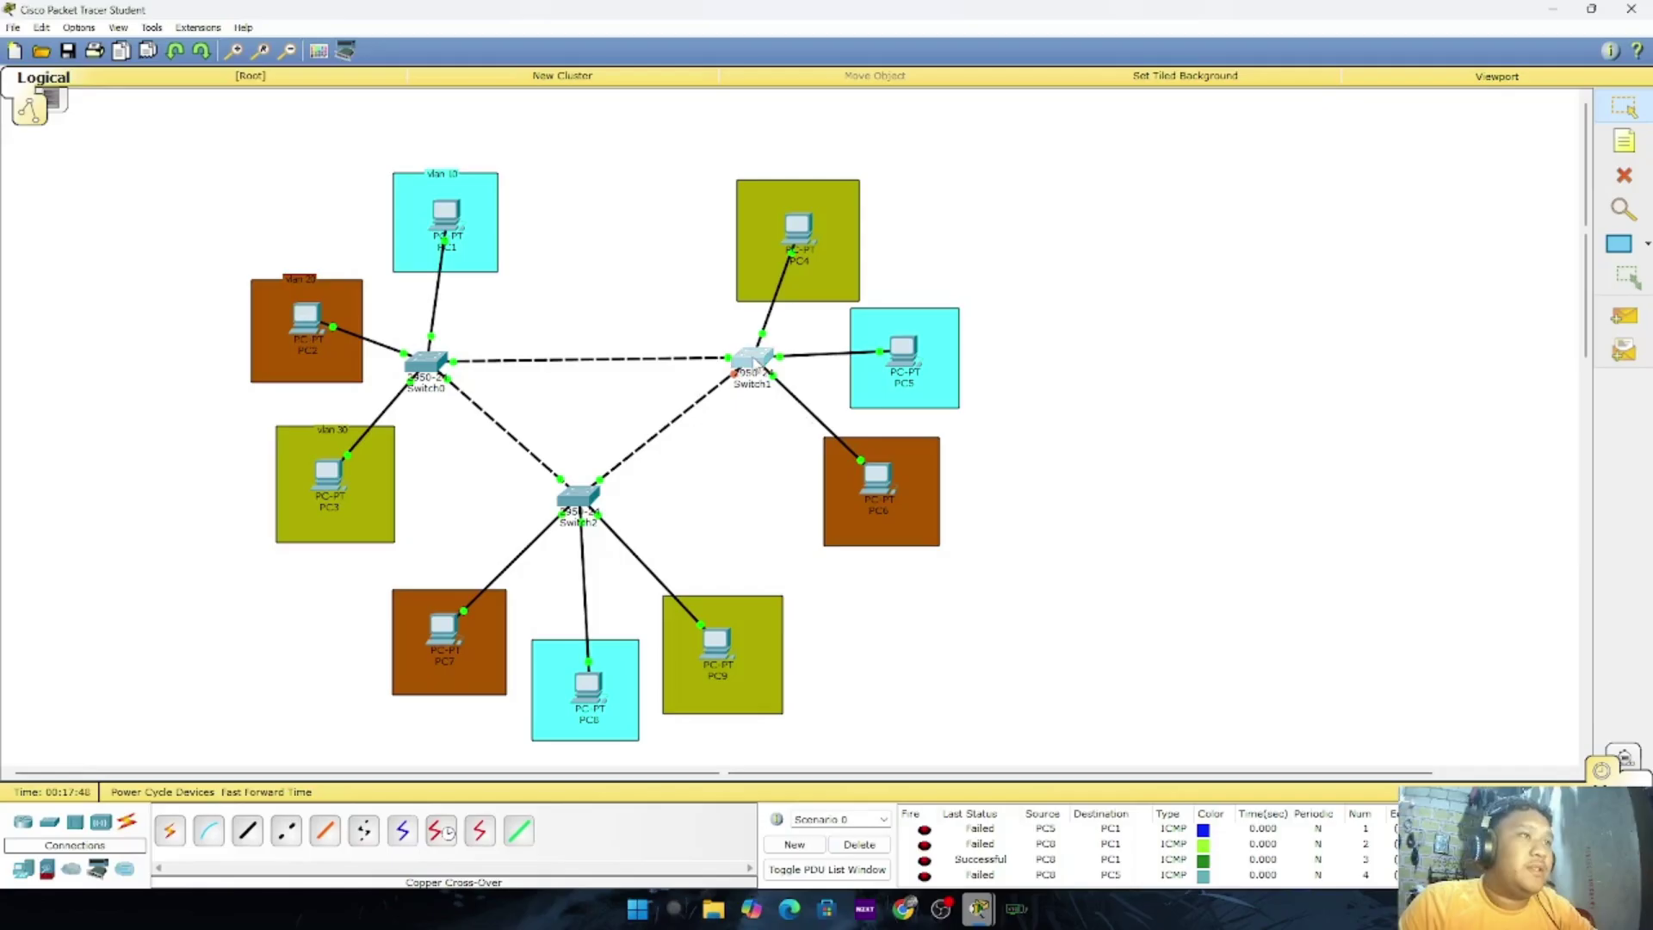
{"action": "key", "text": "Return"}
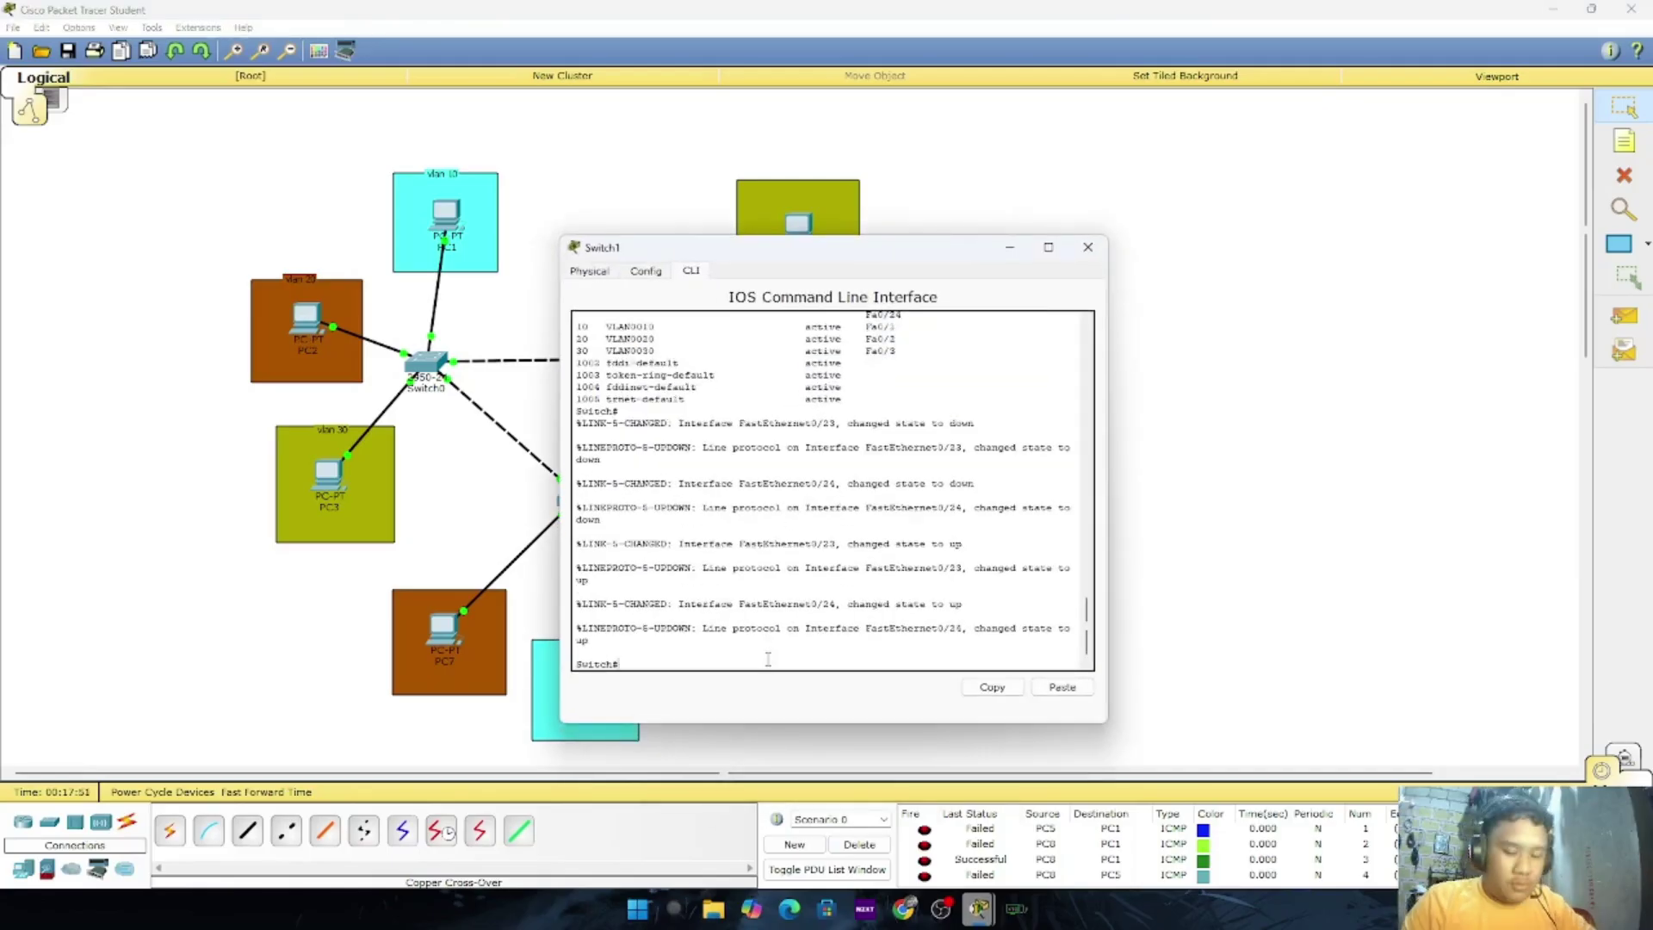
{"action": "type", "text": "enable"}
{"action": "key", "text": "Return"}
{"action": "type", "text": "conf t"}
{"action": "key", "text": "Return"}
Set Switch1's interface fa0/23 to trunk mode with switchport mode trunk
{"action": "type", "text": "int fa0/2"}
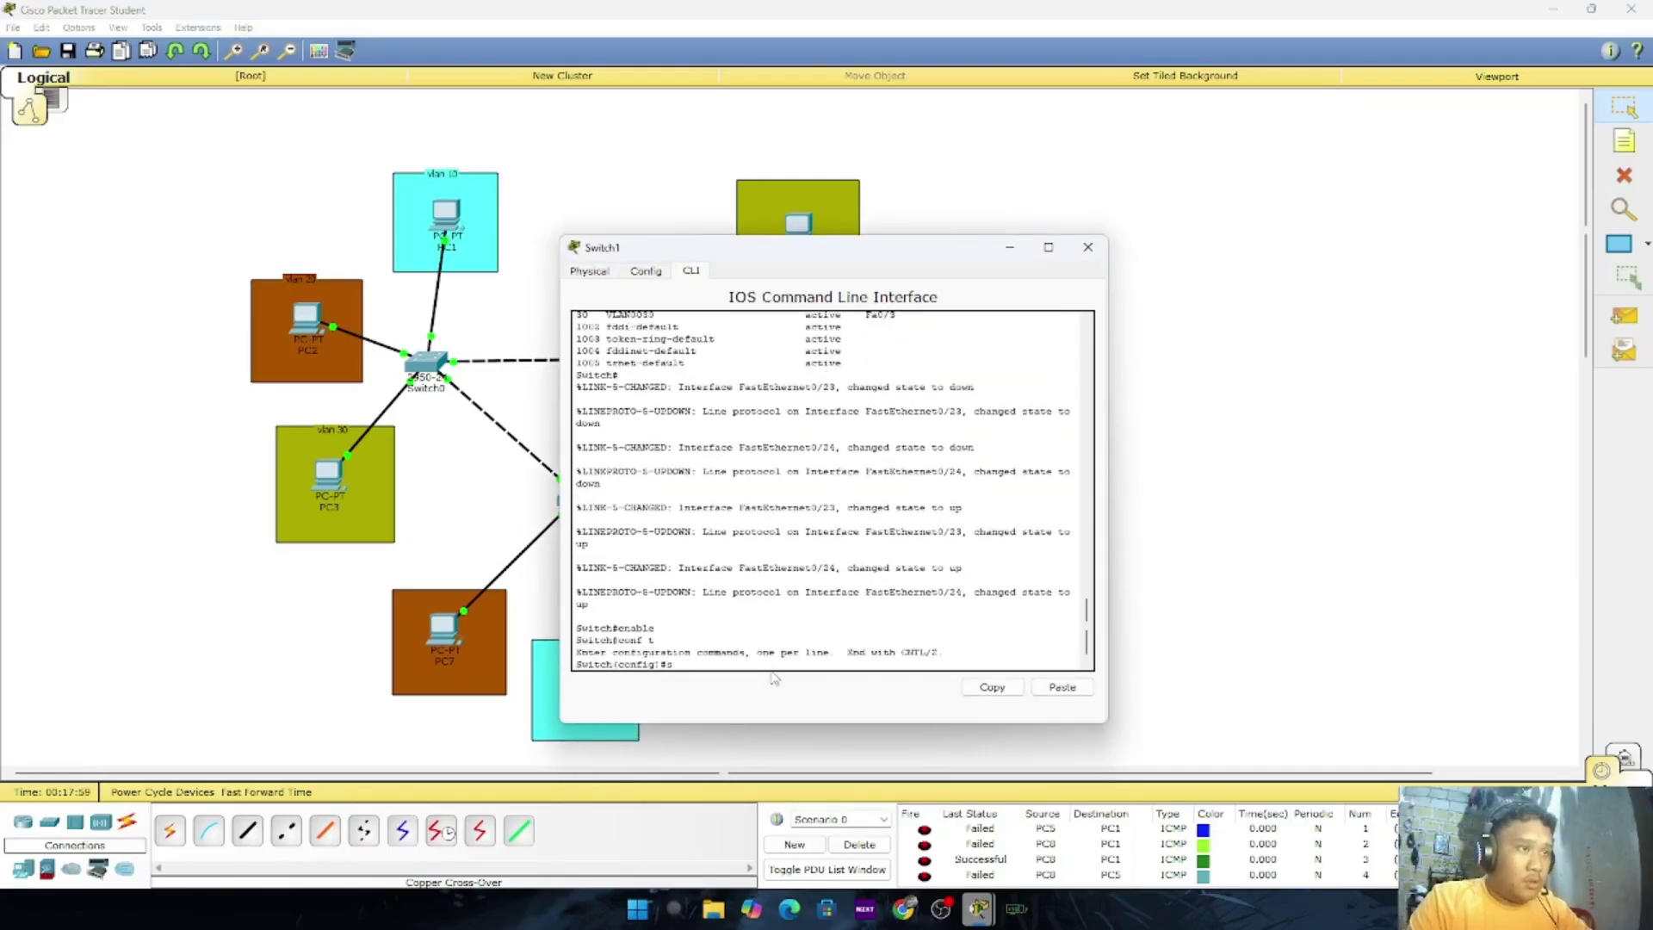
{"action": "type", "text": "3"}
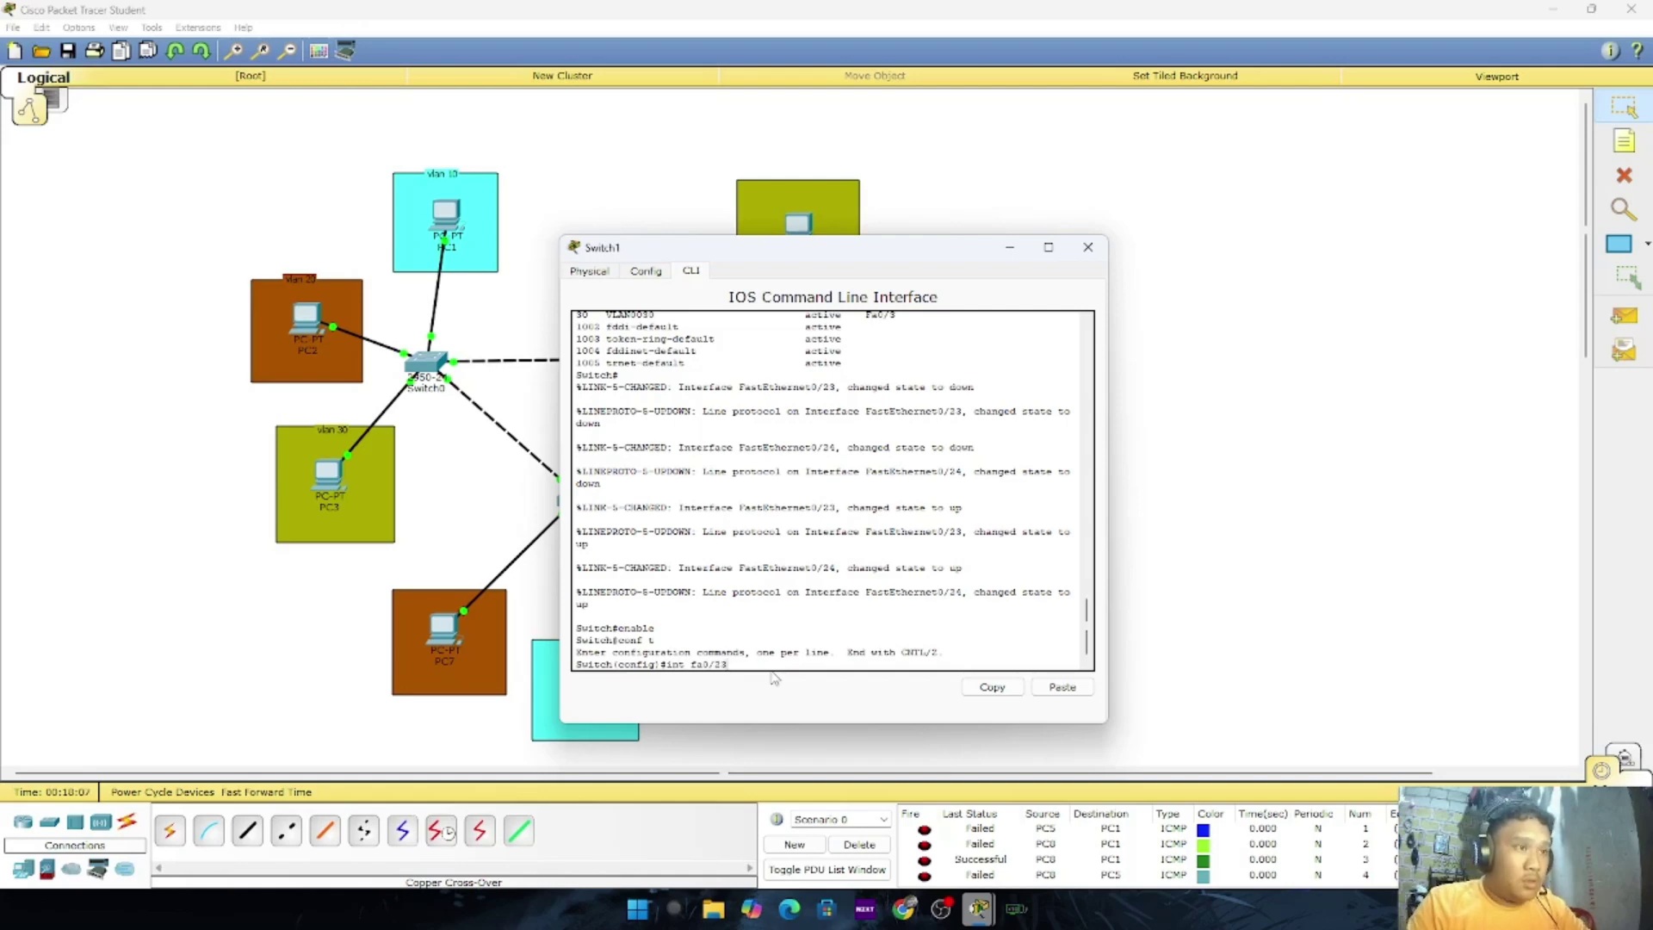
{"action": "key", "text": "Return"}
{"action": "type", "text": "switchport mode trunk"}
{"action": "key", "text": "Return"}
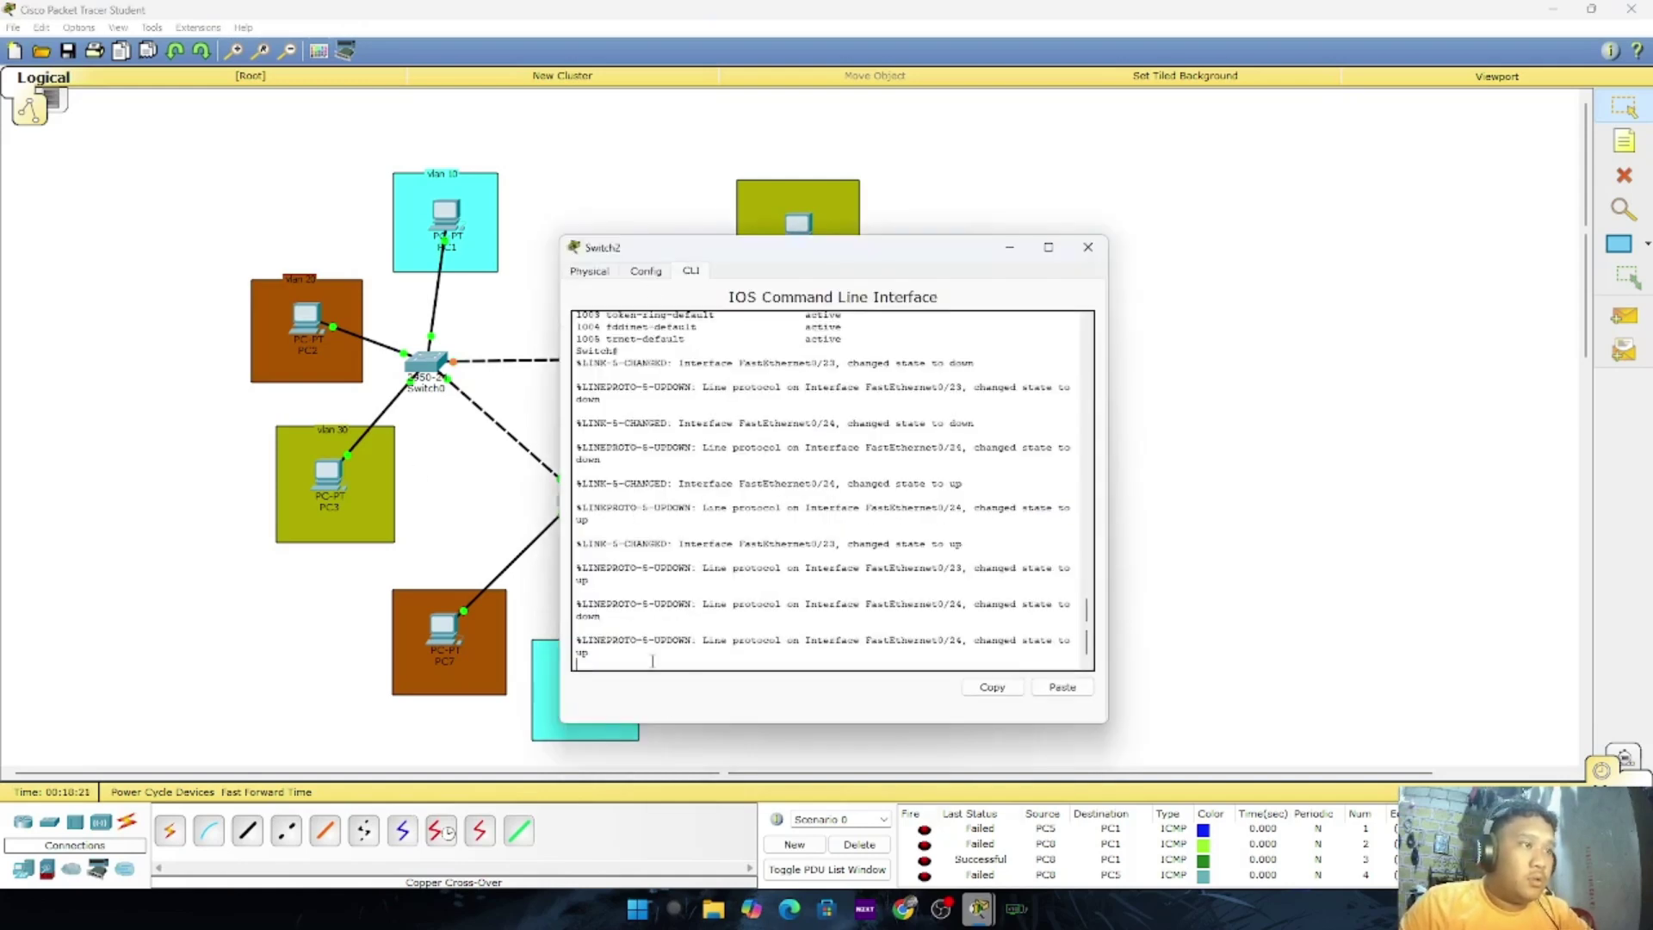
Try to select interface fa0/24 on Switch2 directly from privileged EXEC mode with int fa0/24
{"action": "key", "text": "Return"}
{"action": "type", "text": "enable"}
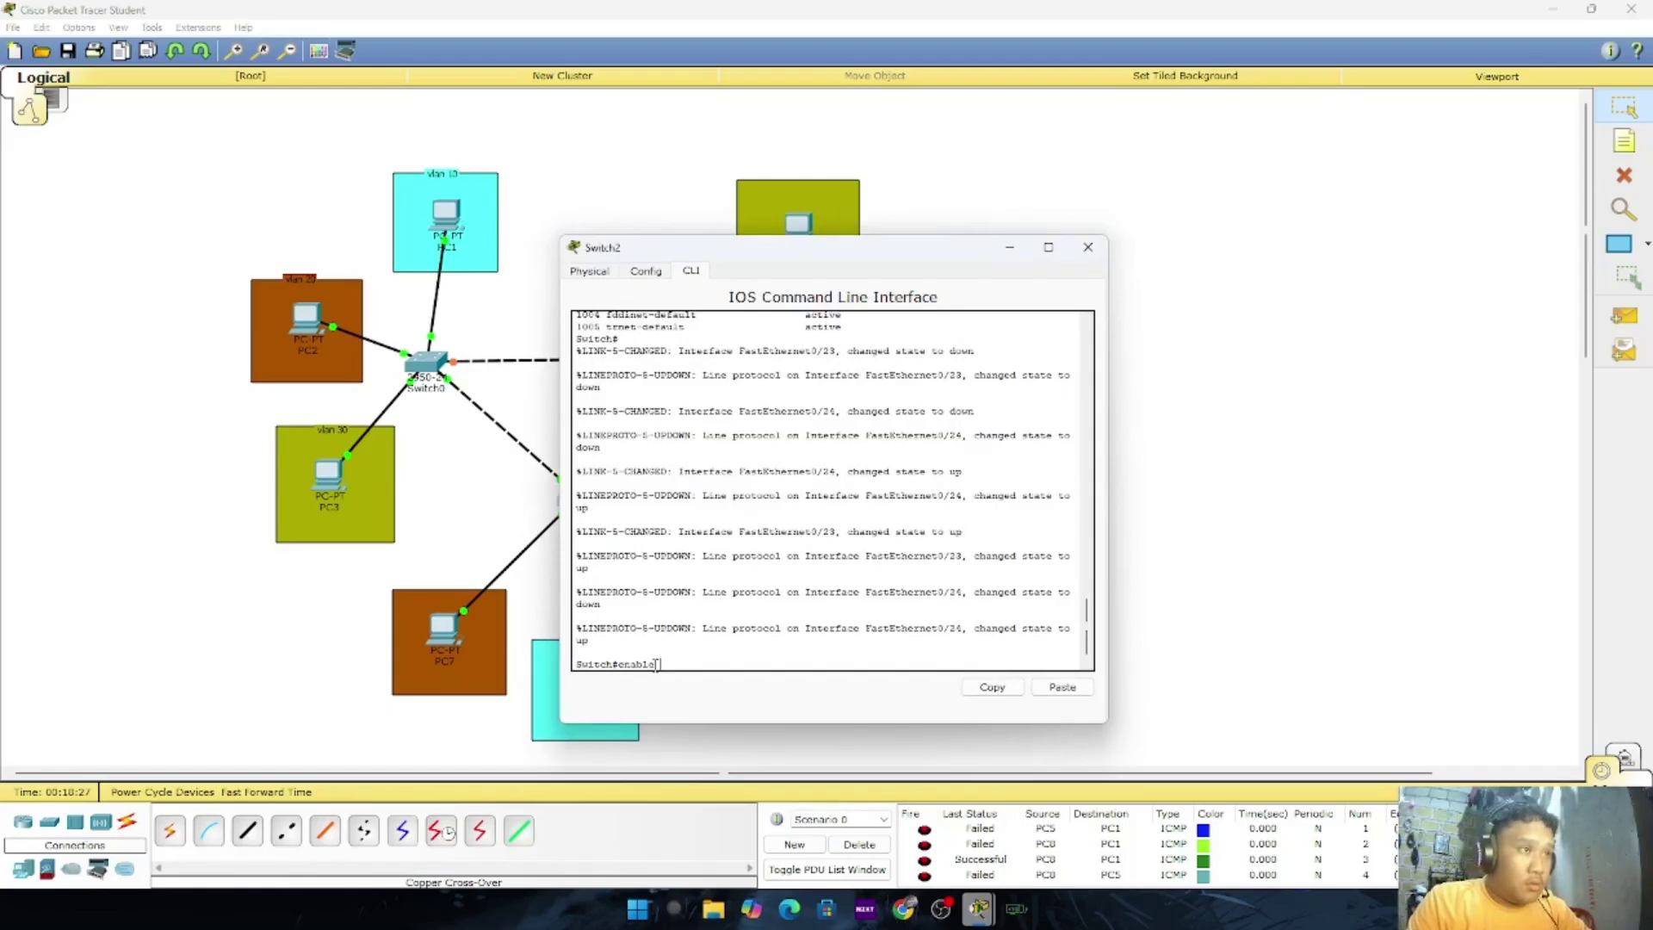
{"action": "key", "text": "Return"}
{"action": "type", "text": "int fa0/24"}
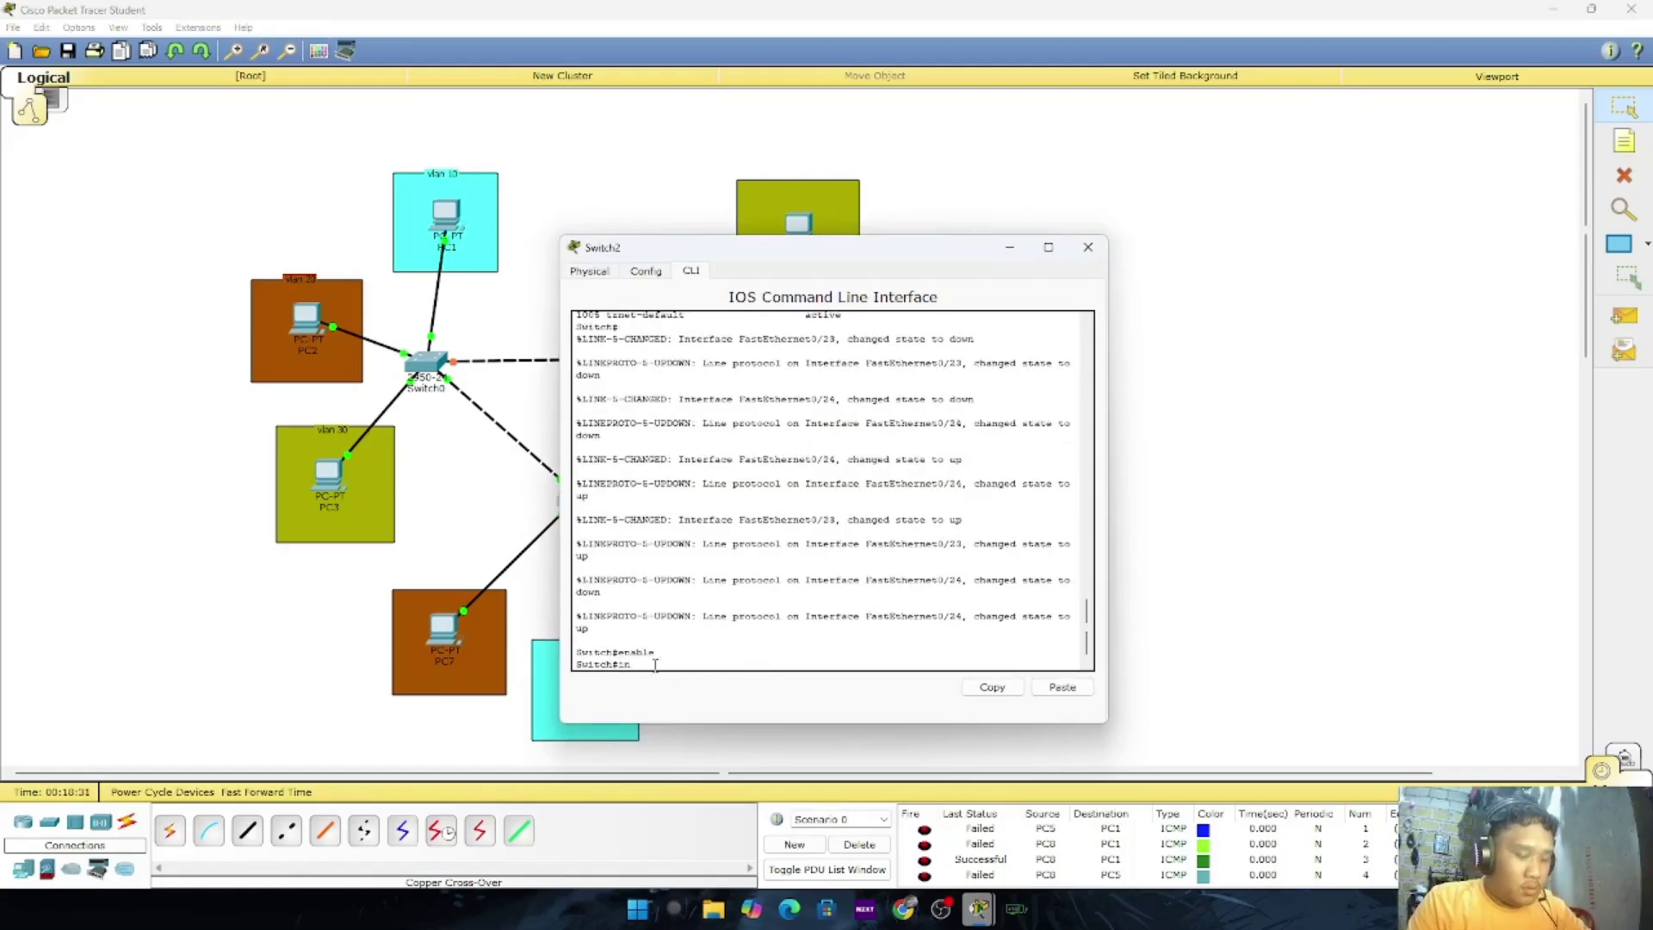
{"action": "key", "text": "Return"}
{"action": "key", "text": "Up"}
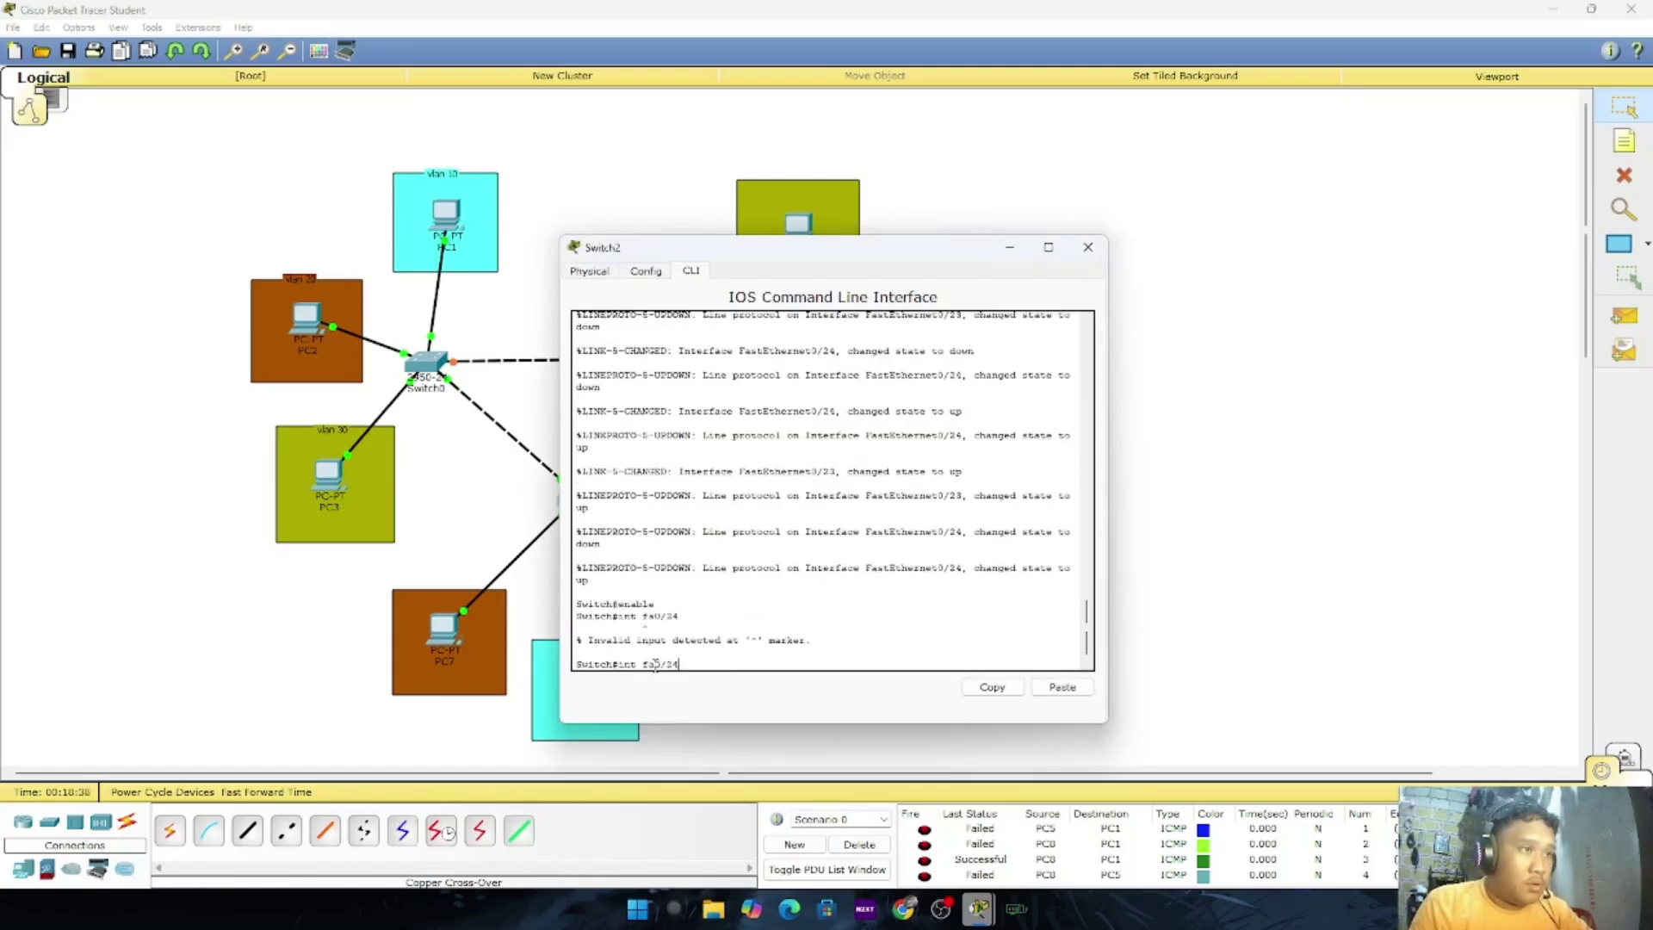
{"action": "key", "text": "Return"}
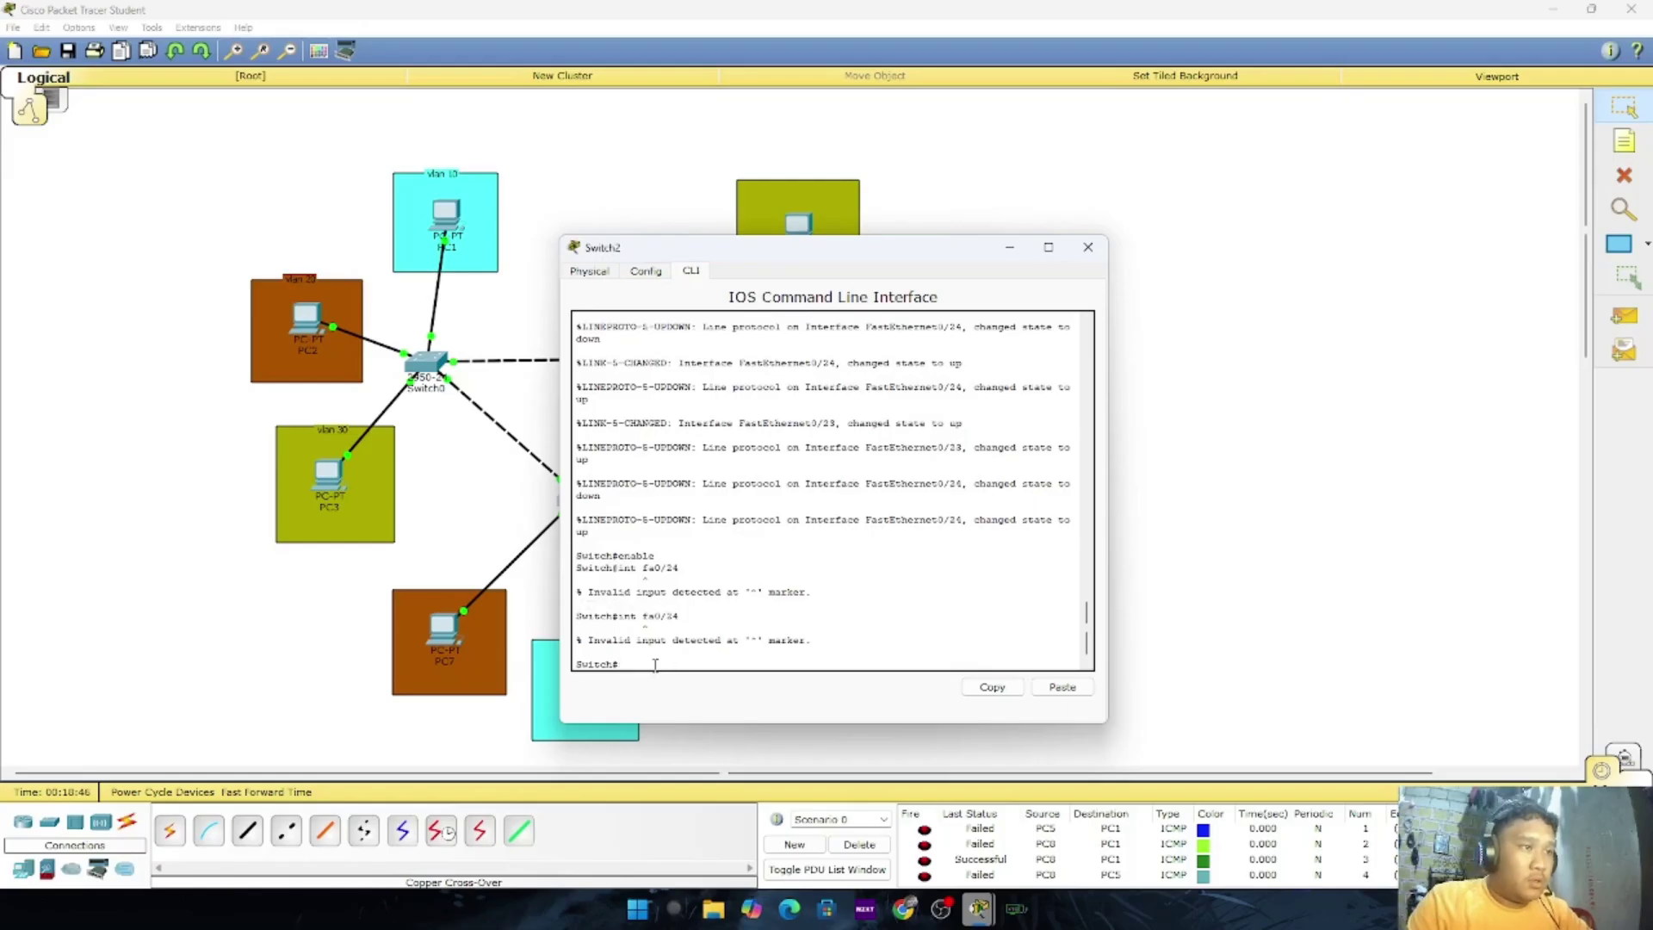
Enter global configuration mode on Switch2 and set interface fa0/24 to trunk mode with switchport mode trunk
{"action": "type", "text": "conf t"}
{"action": "key", "text": "Return"}
{"action": "type", "text": "int fa0/24"}
{"action": "key", "text": "Return"}
{"action": "type", "text": "switchport mode trun"}
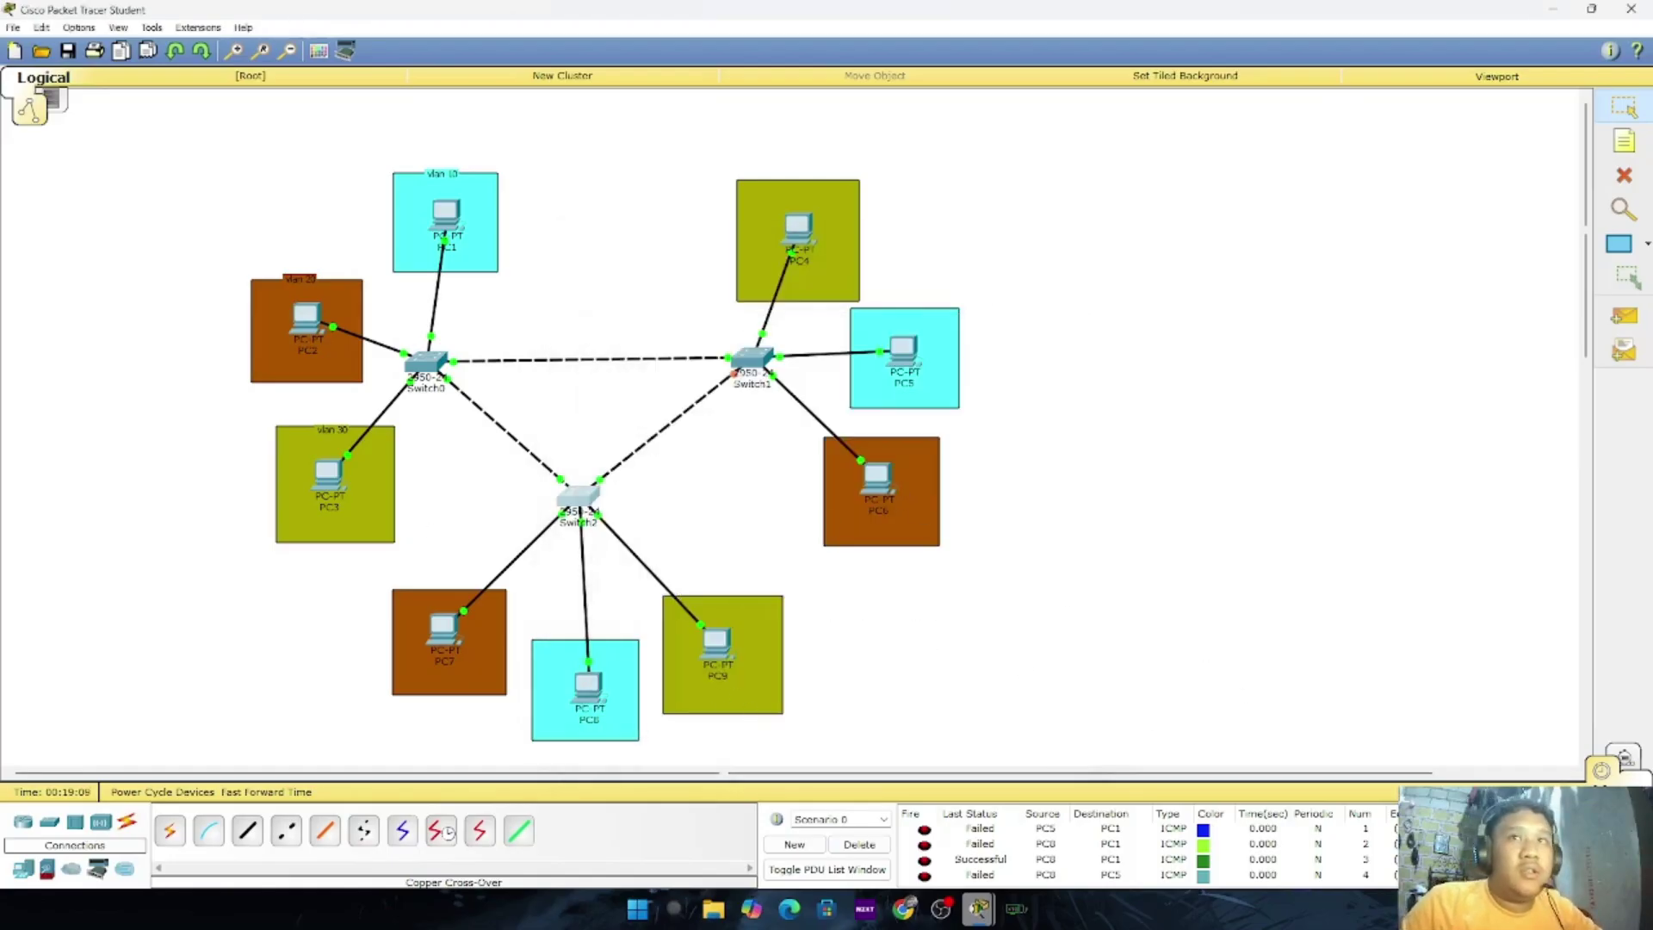
Test connectivity across the trunks by sending a simple PDU from PC1 to PC5 and check its status
{"action": "left_click", "coordinate": [1634, 327]}
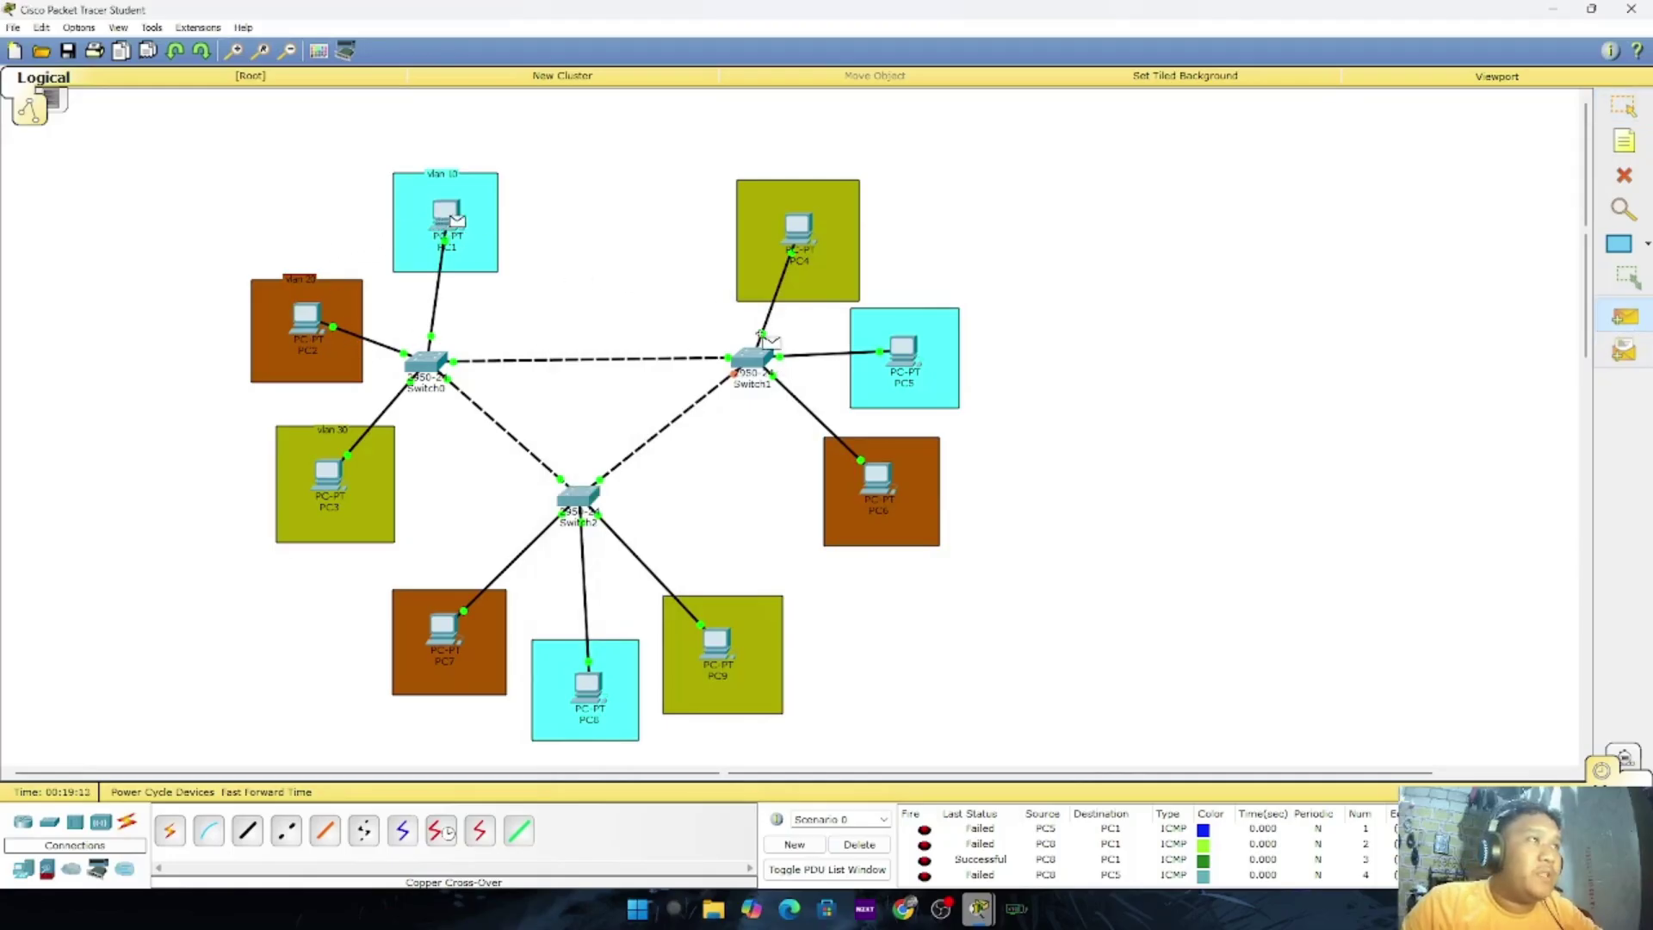
{"action": "left_click", "coordinate": [904, 350]}
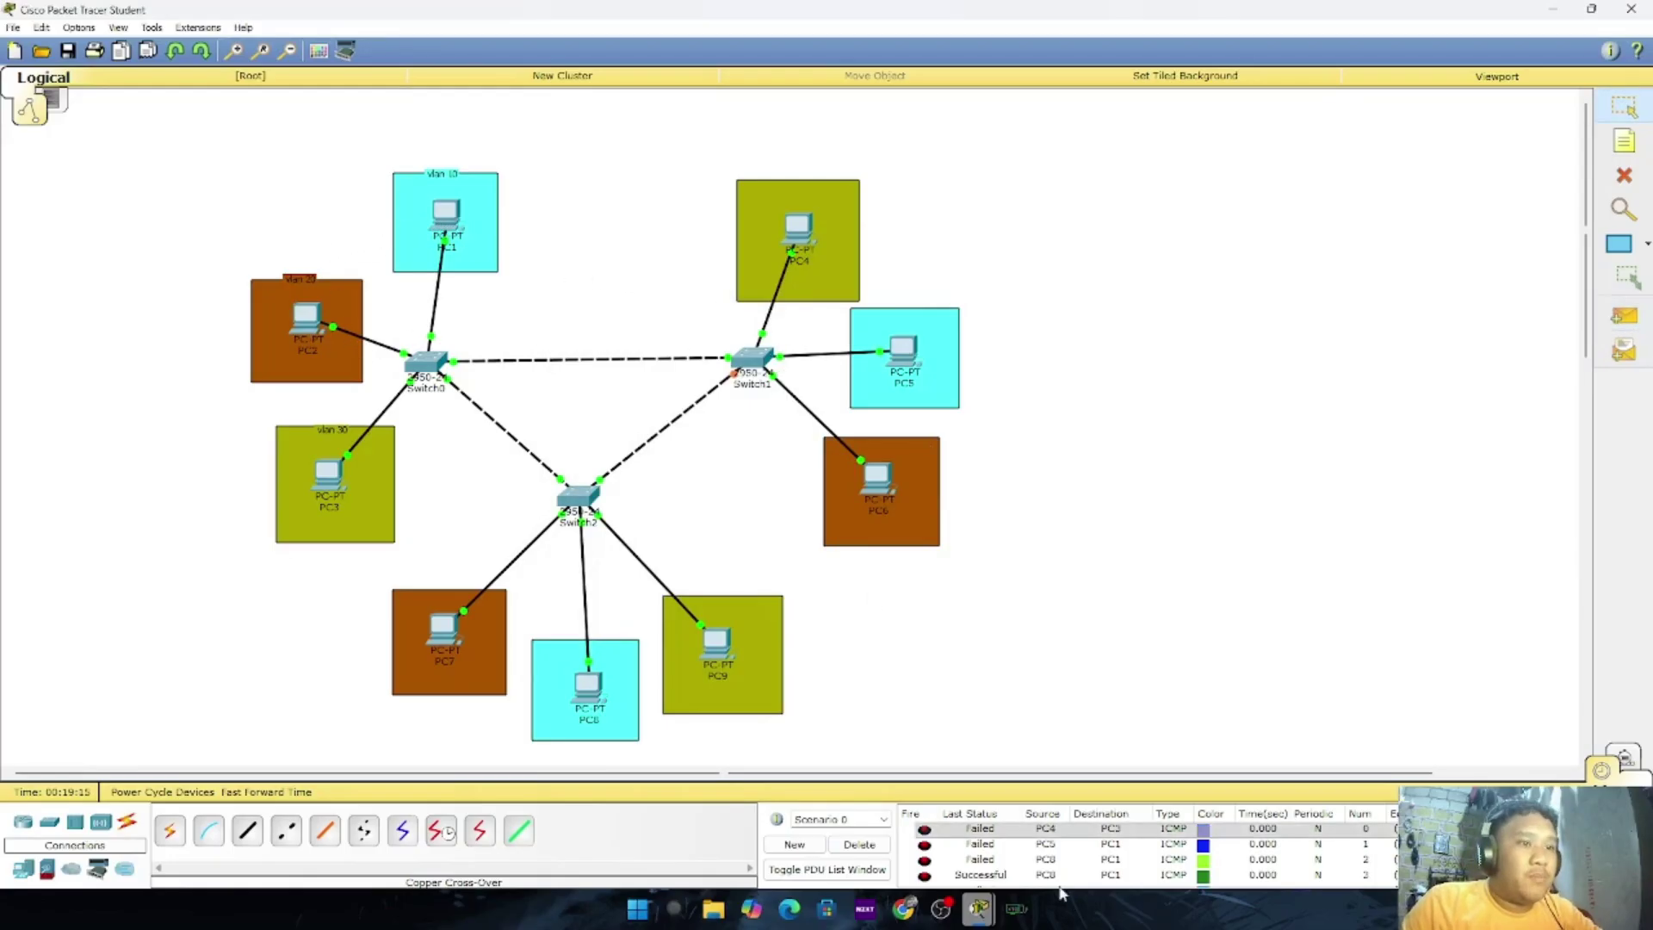
{"action": "scroll", "coordinate": [1030, 864], "scroll_direction": "down", "scroll_amount": 2}
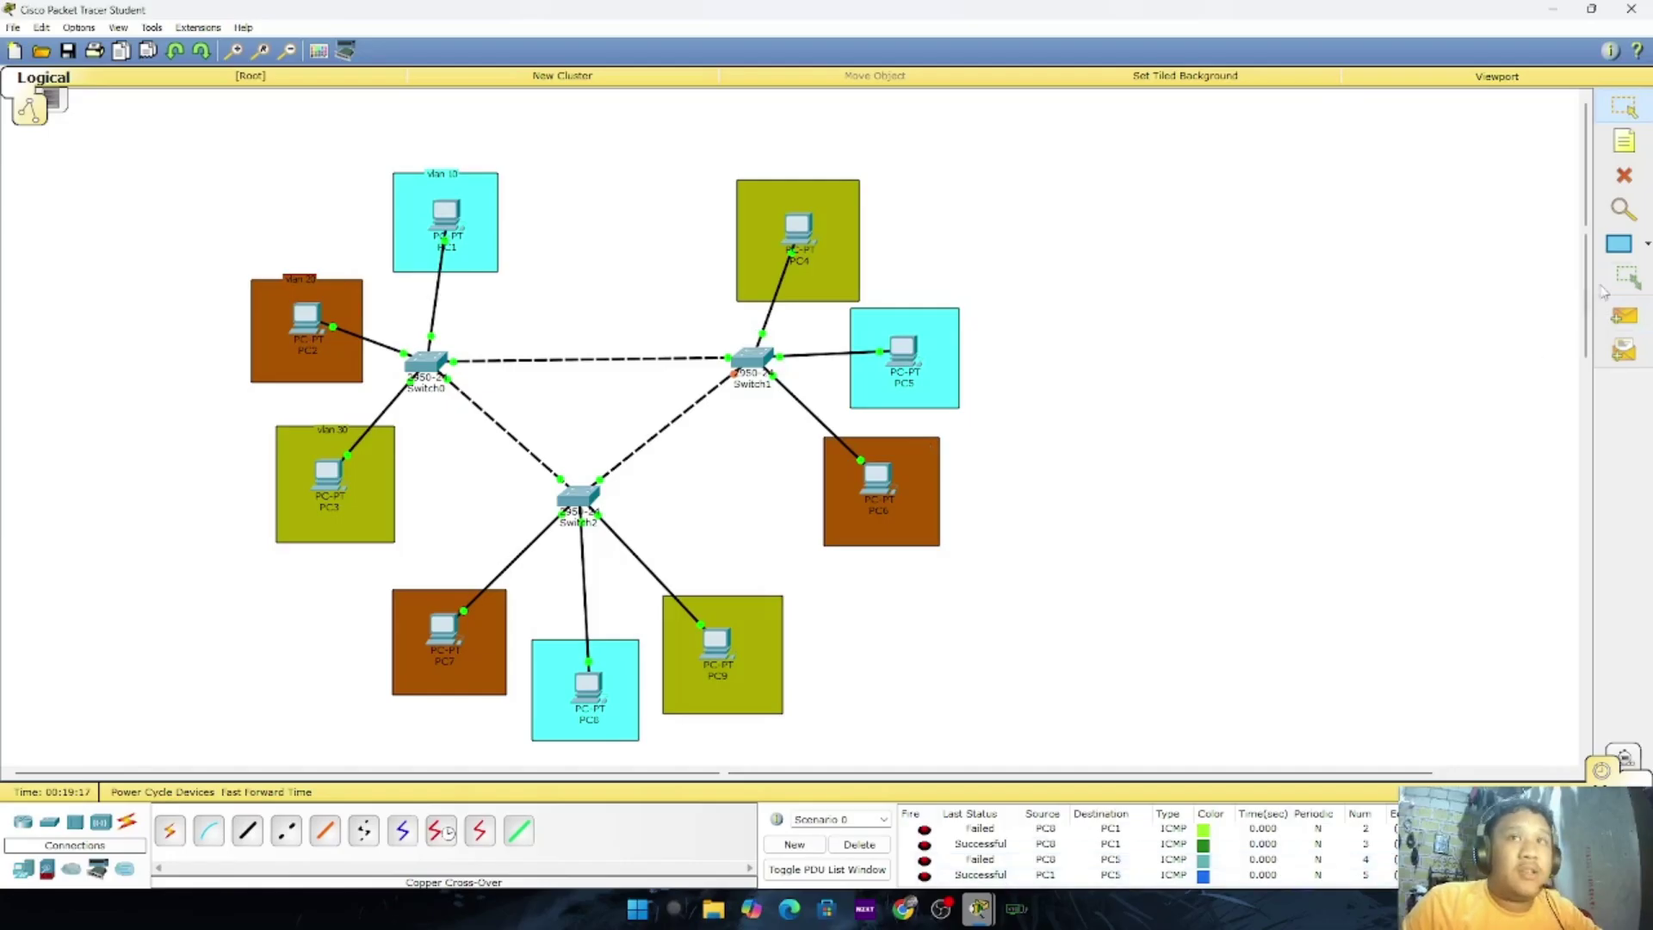
Test connectivity between the brown-zone PCs by sending a simple PDU from PC6 to PC7
{"action": "left_click", "coordinate": [1624, 316]}
{"action": "left_click", "coordinate": [874, 478]}
{"action": "left_click", "coordinate": [444, 630]}
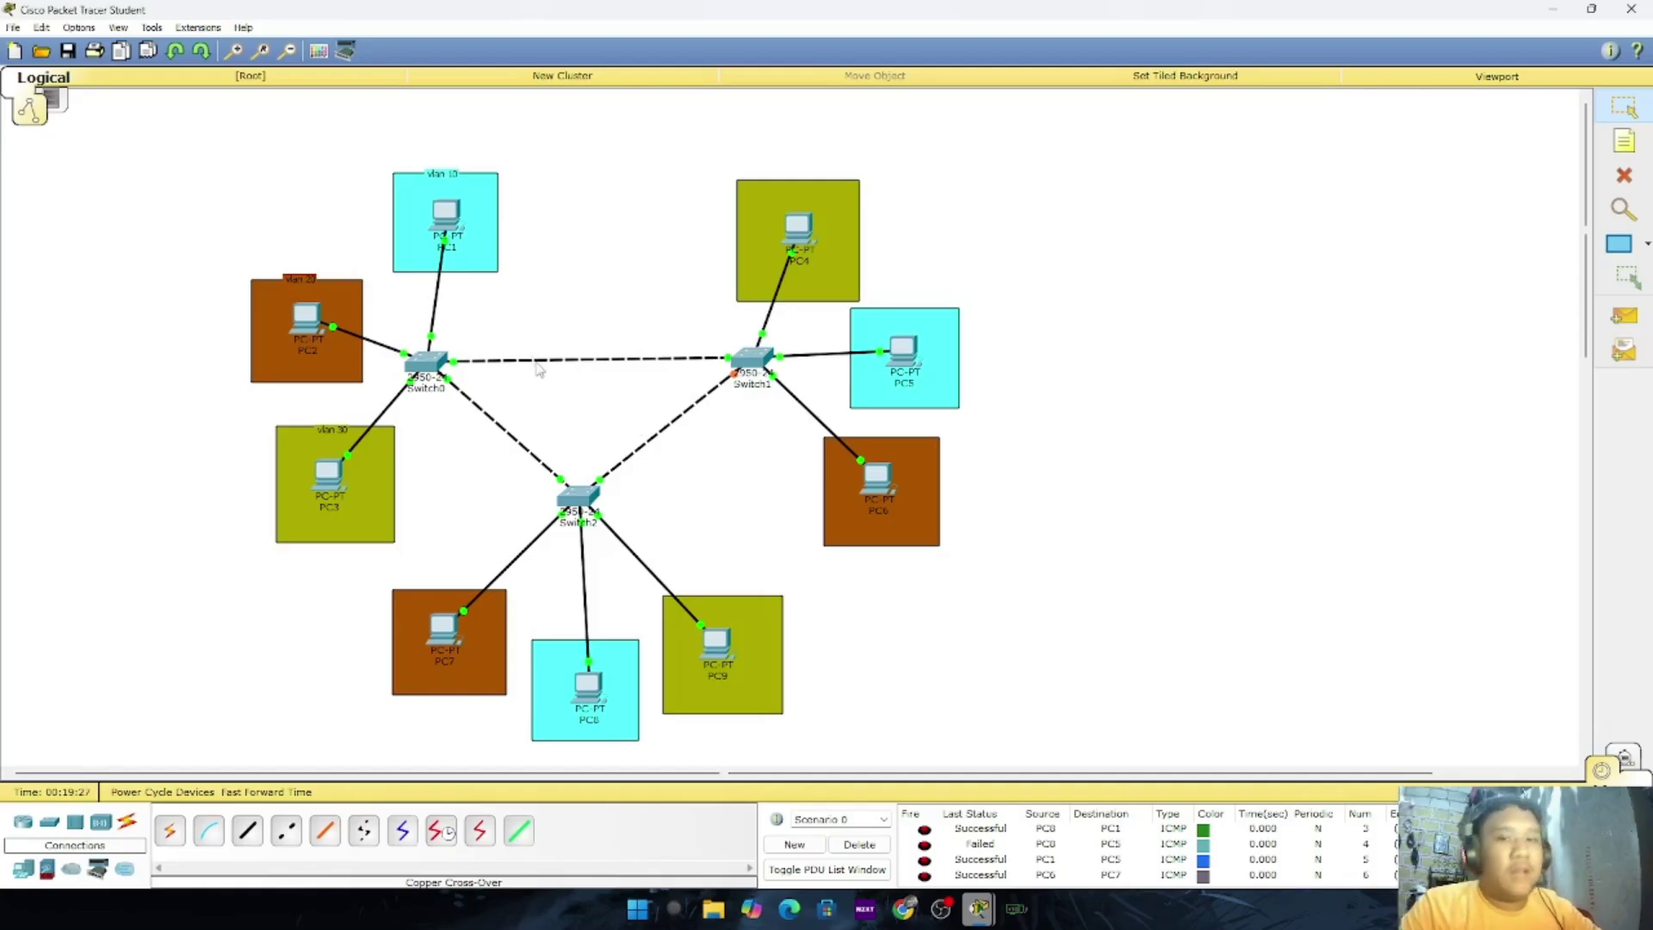
Disable spanning tree on Switch2 with no spanning-tree vlan 10,20,30, exit configuration mode and close its window
{"action": "mouse_move", "coordinate": [539, 369]}
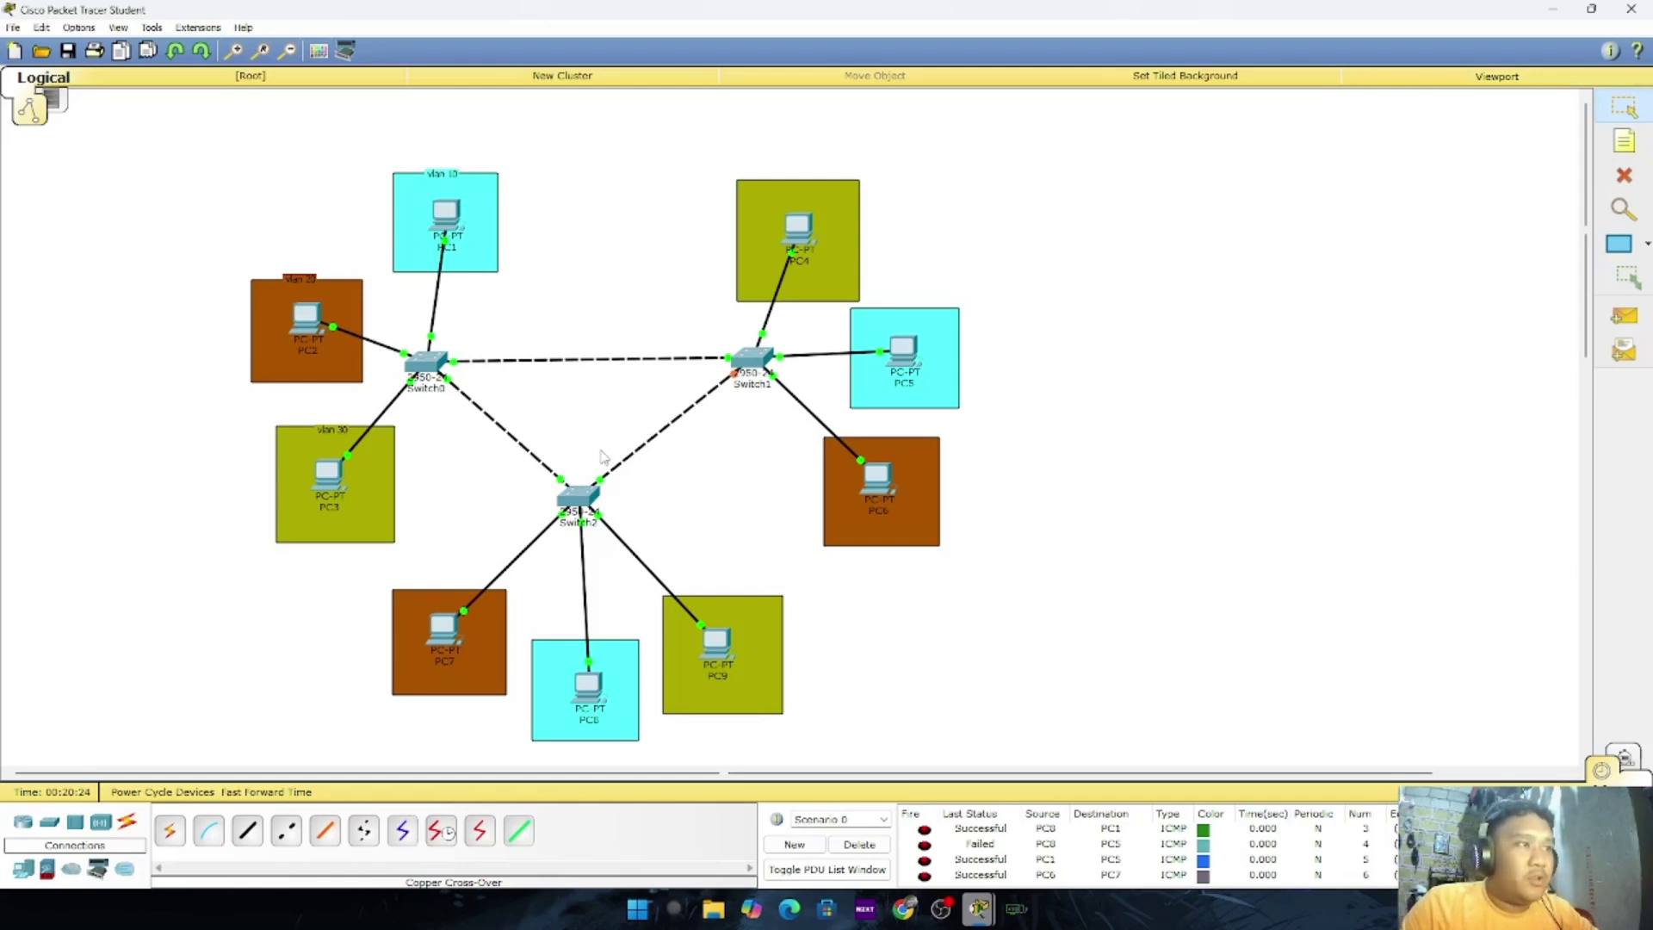
{"action": "left_click", "coordinate": [578, 497]}
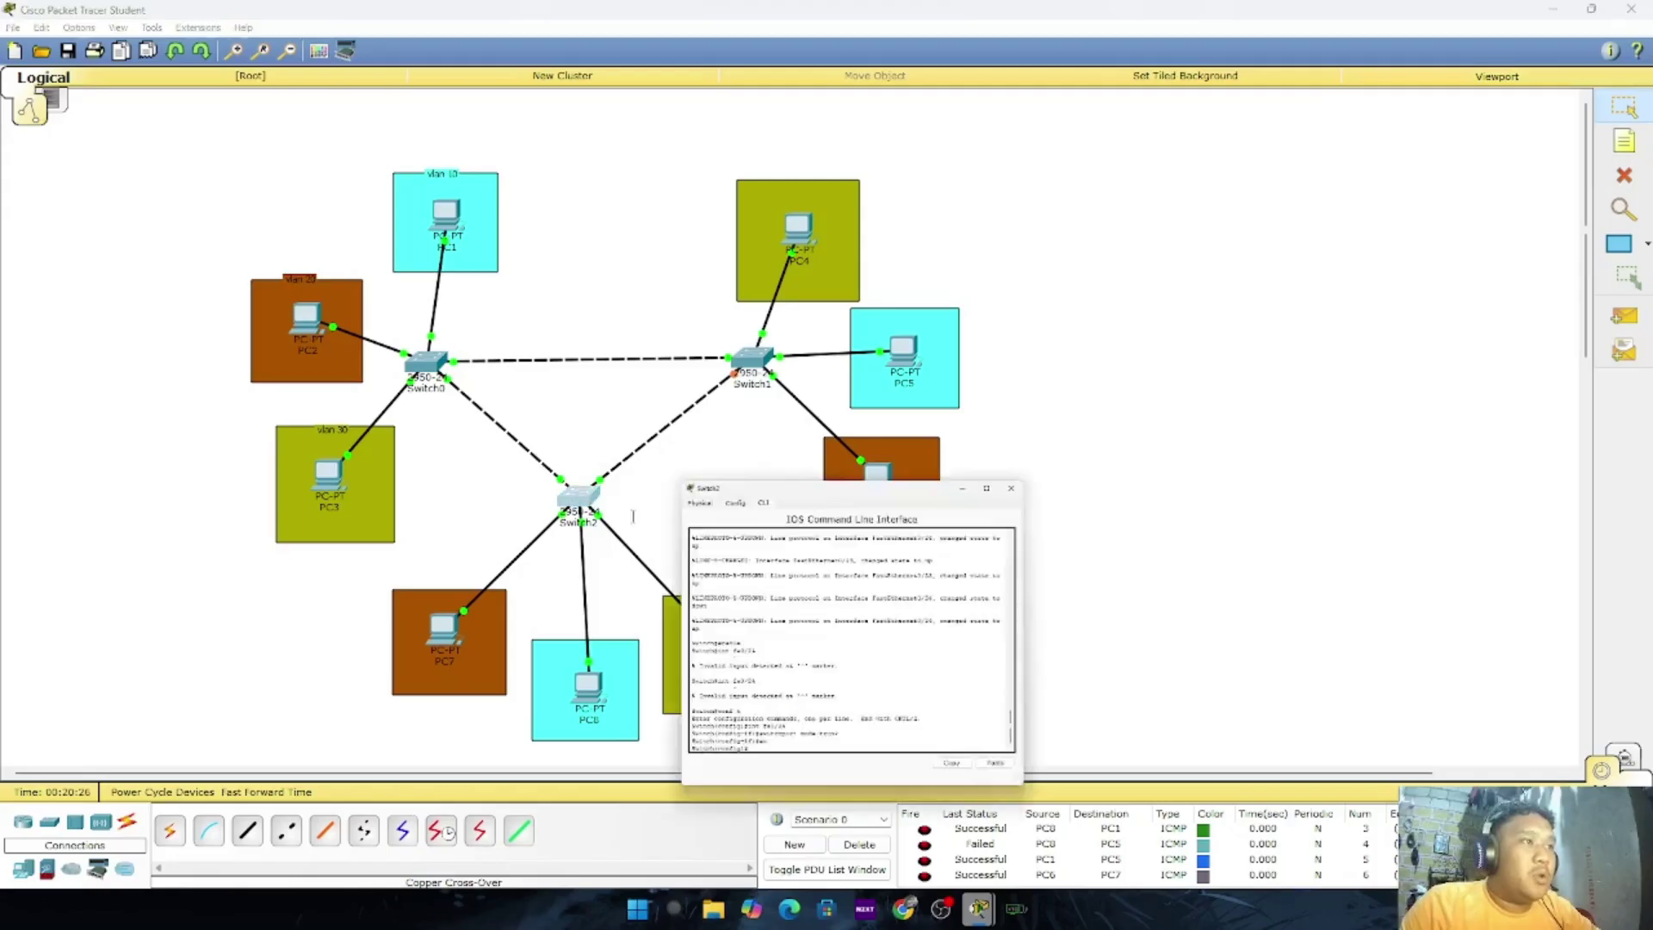
{"action": "type", "text": "no sp"}
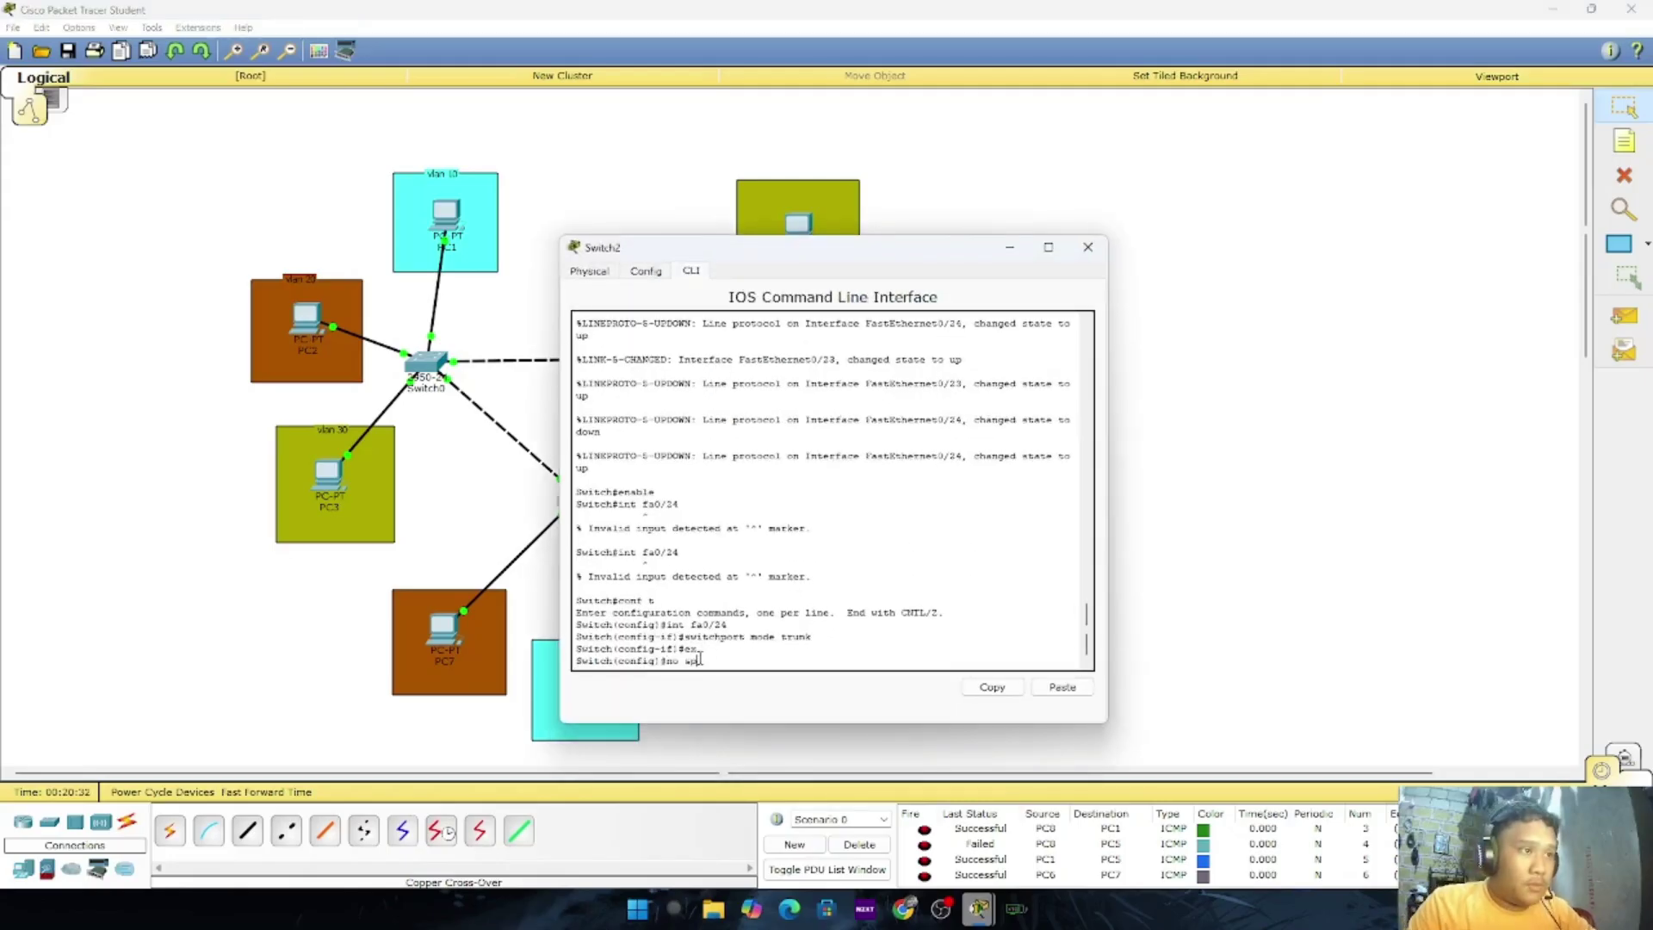
{"action": "key", "text": "Return"}
{"action": "type", "text": "no spanning-"}
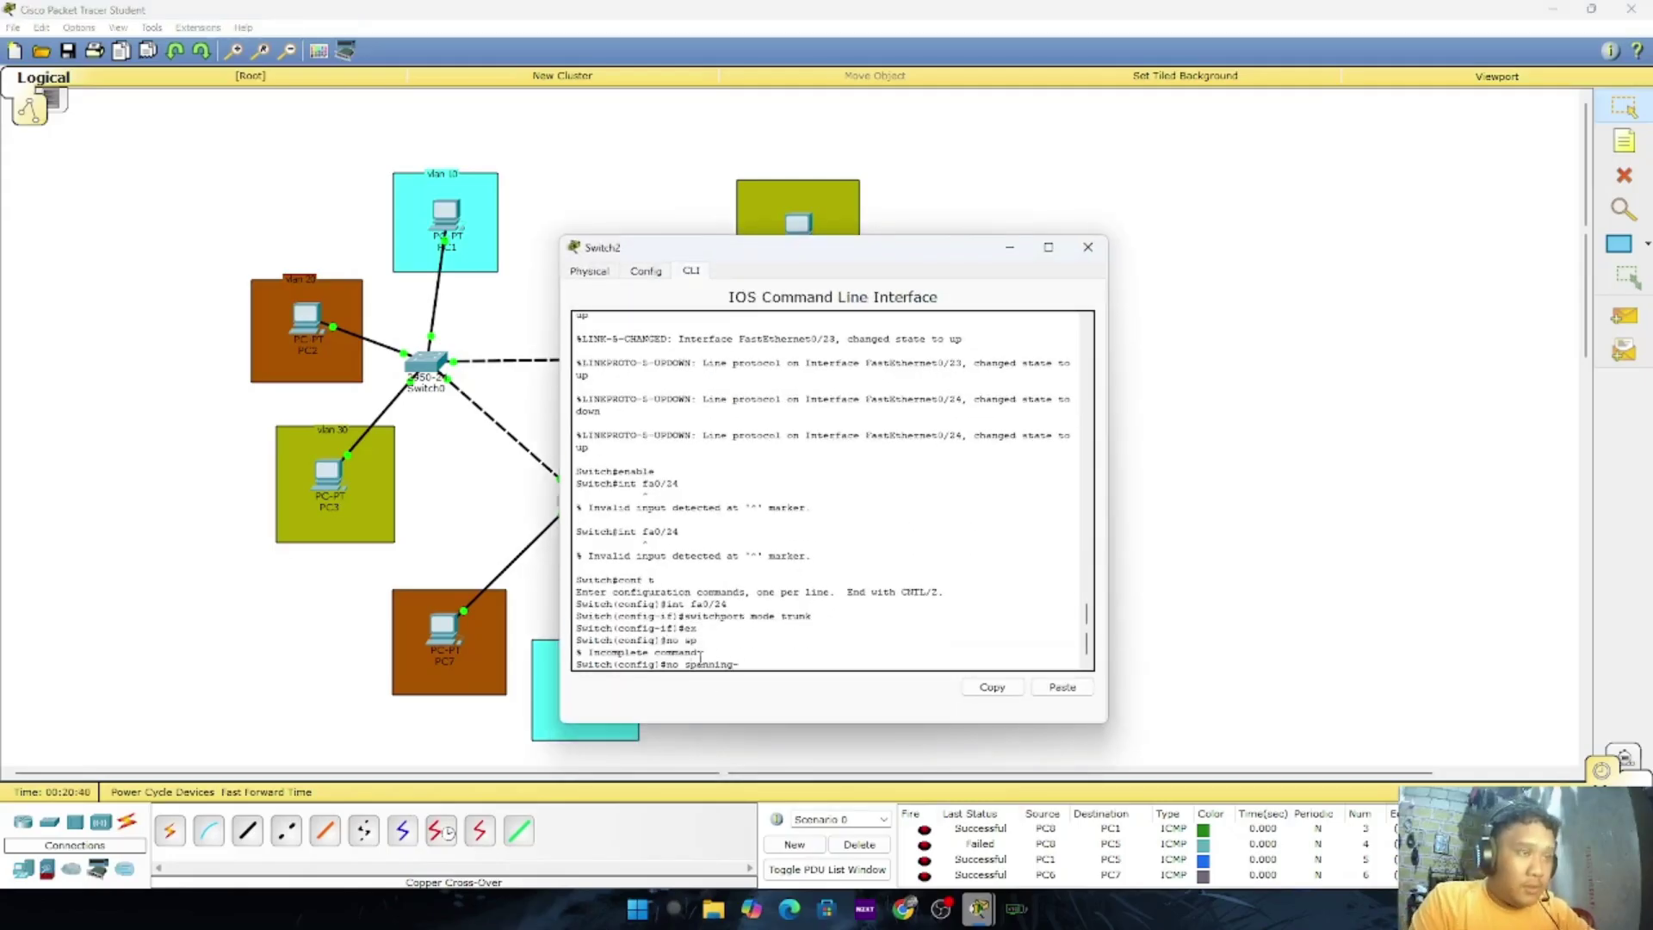
{"action": "type", "text": "tree vlan 10,20,30"}
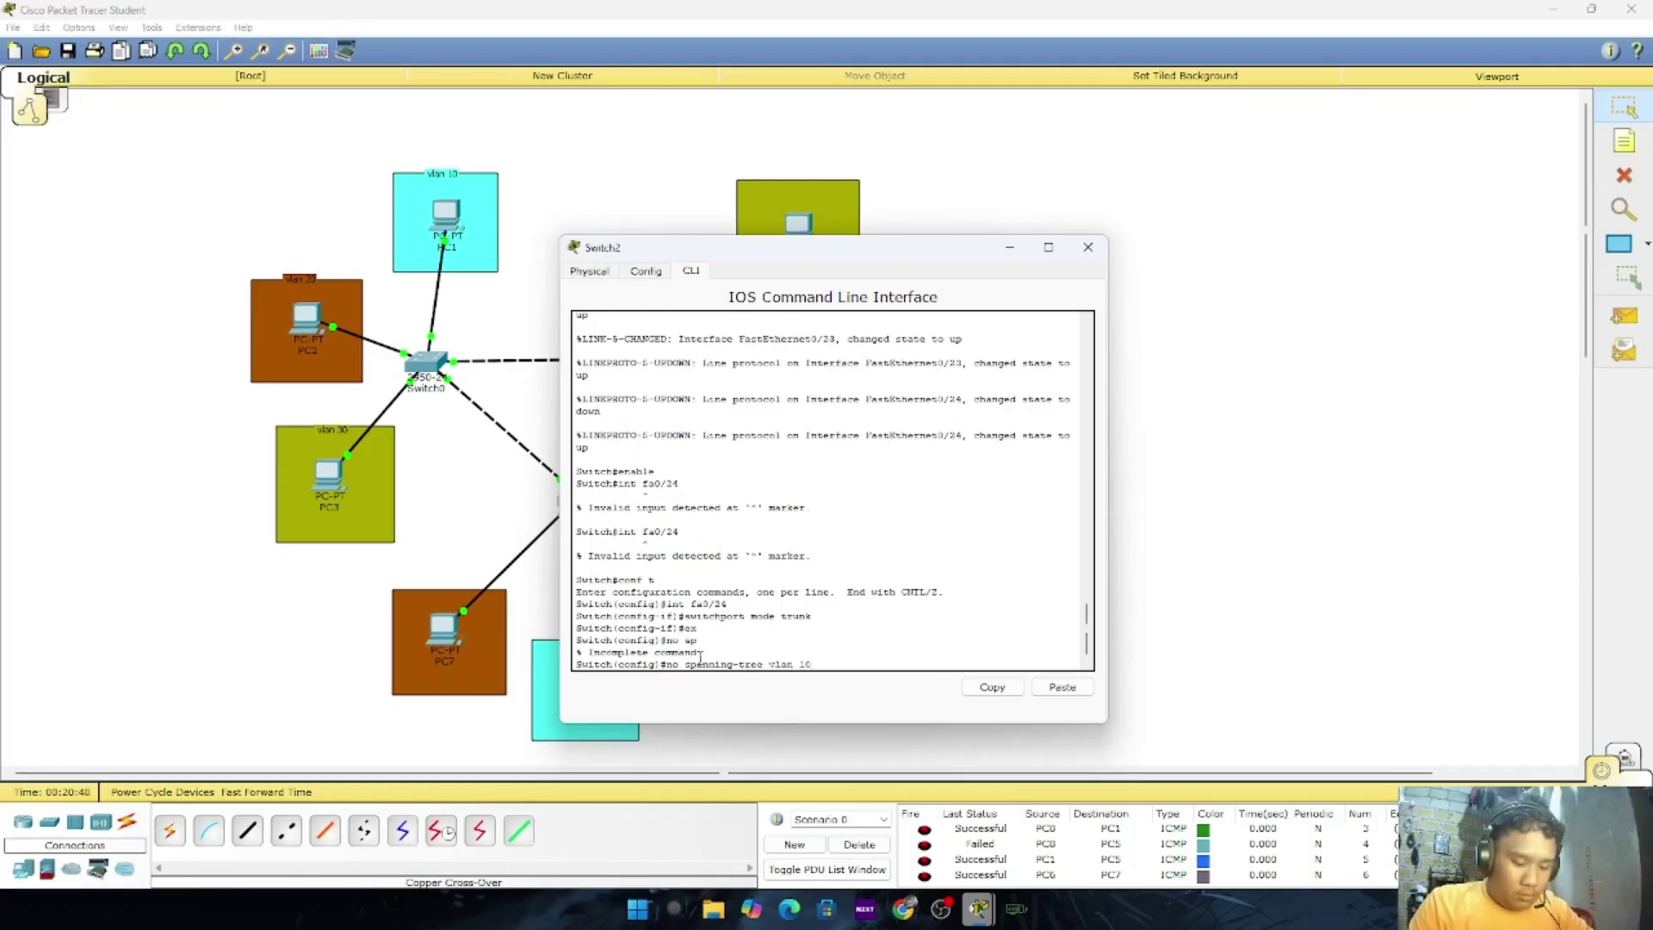
{"action": "key", "text": "Return"}
{"action": "type", "text": "ex"}
{"action": "key", "text": "Return"}
{"action": "left_click", "coordinate": [1088, 248]}
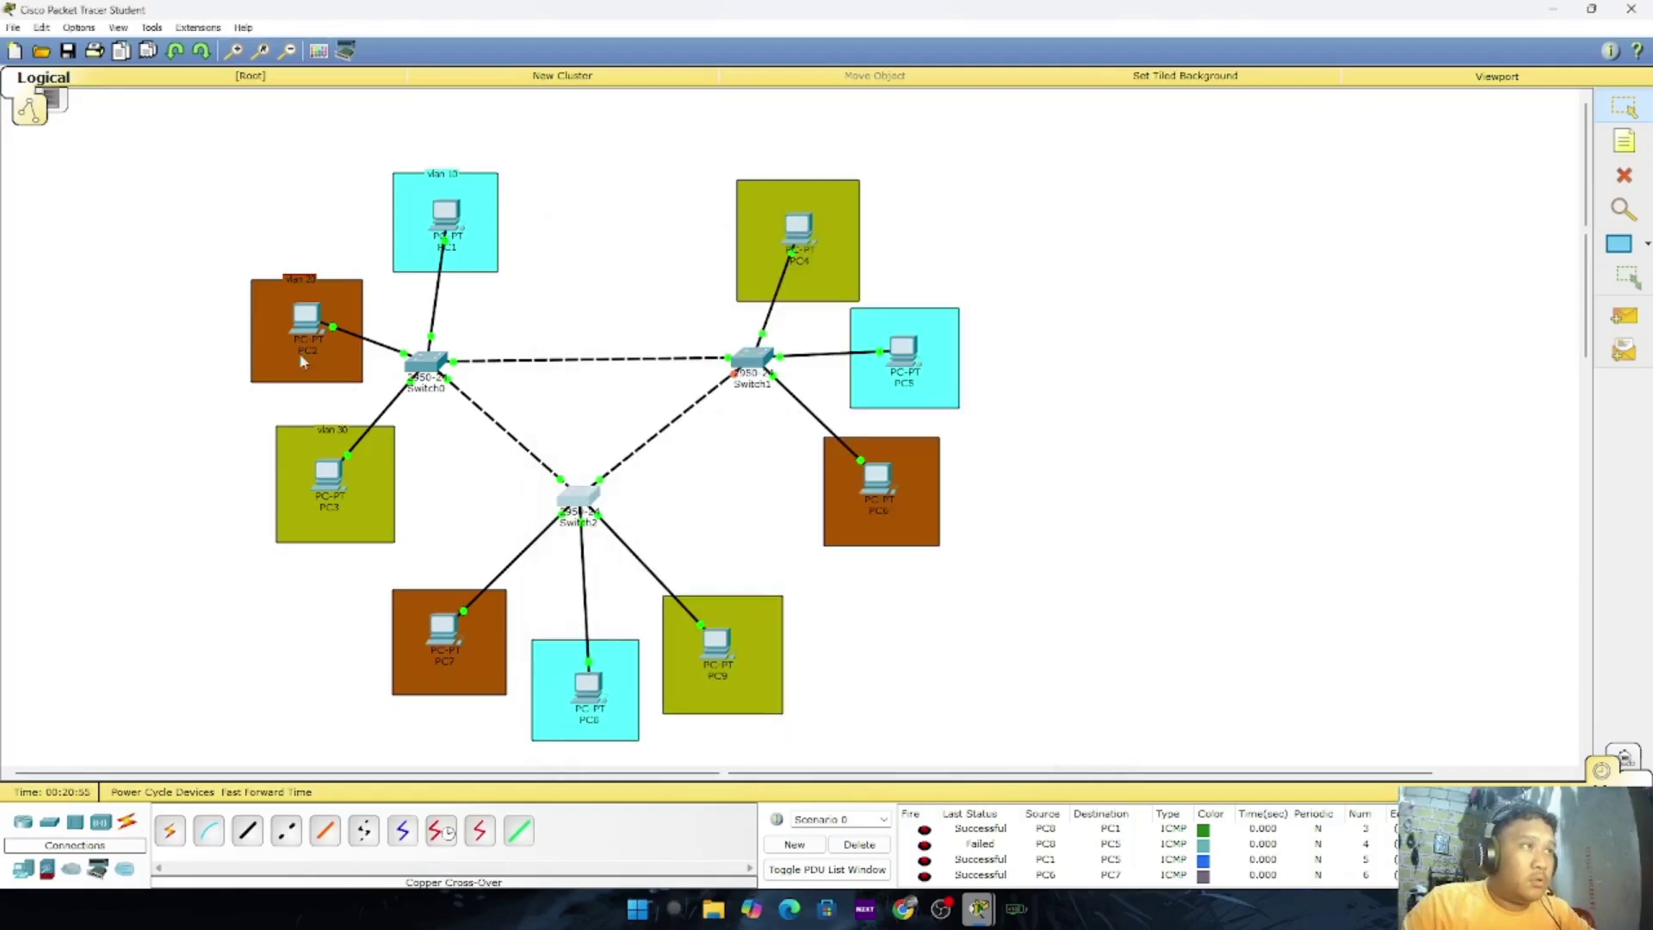
Disable spanning tree on Switch0 with no spanning-tree vlan 10,20,30, exit configuration mode and minimize its window
{"action": "left_click", "coordinate": [425, 362]}
{"action": "type", "text": "ex"}
{"action": "key", "text": "Return"}
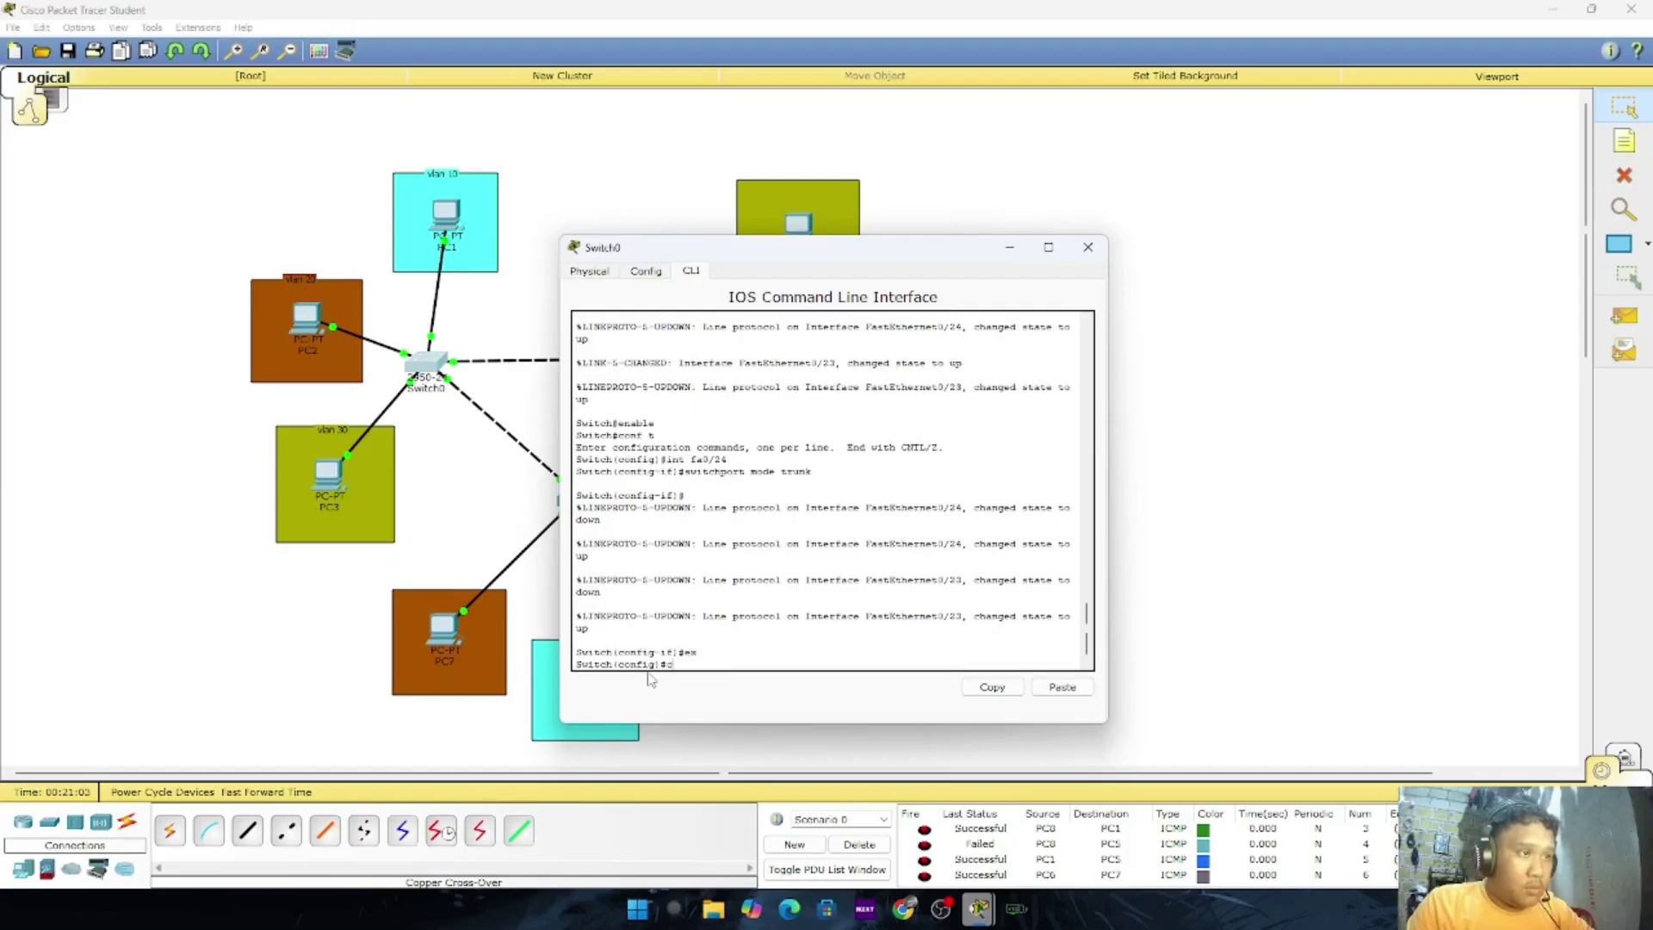
{"action": "type", "text": "no spanning-tree"}
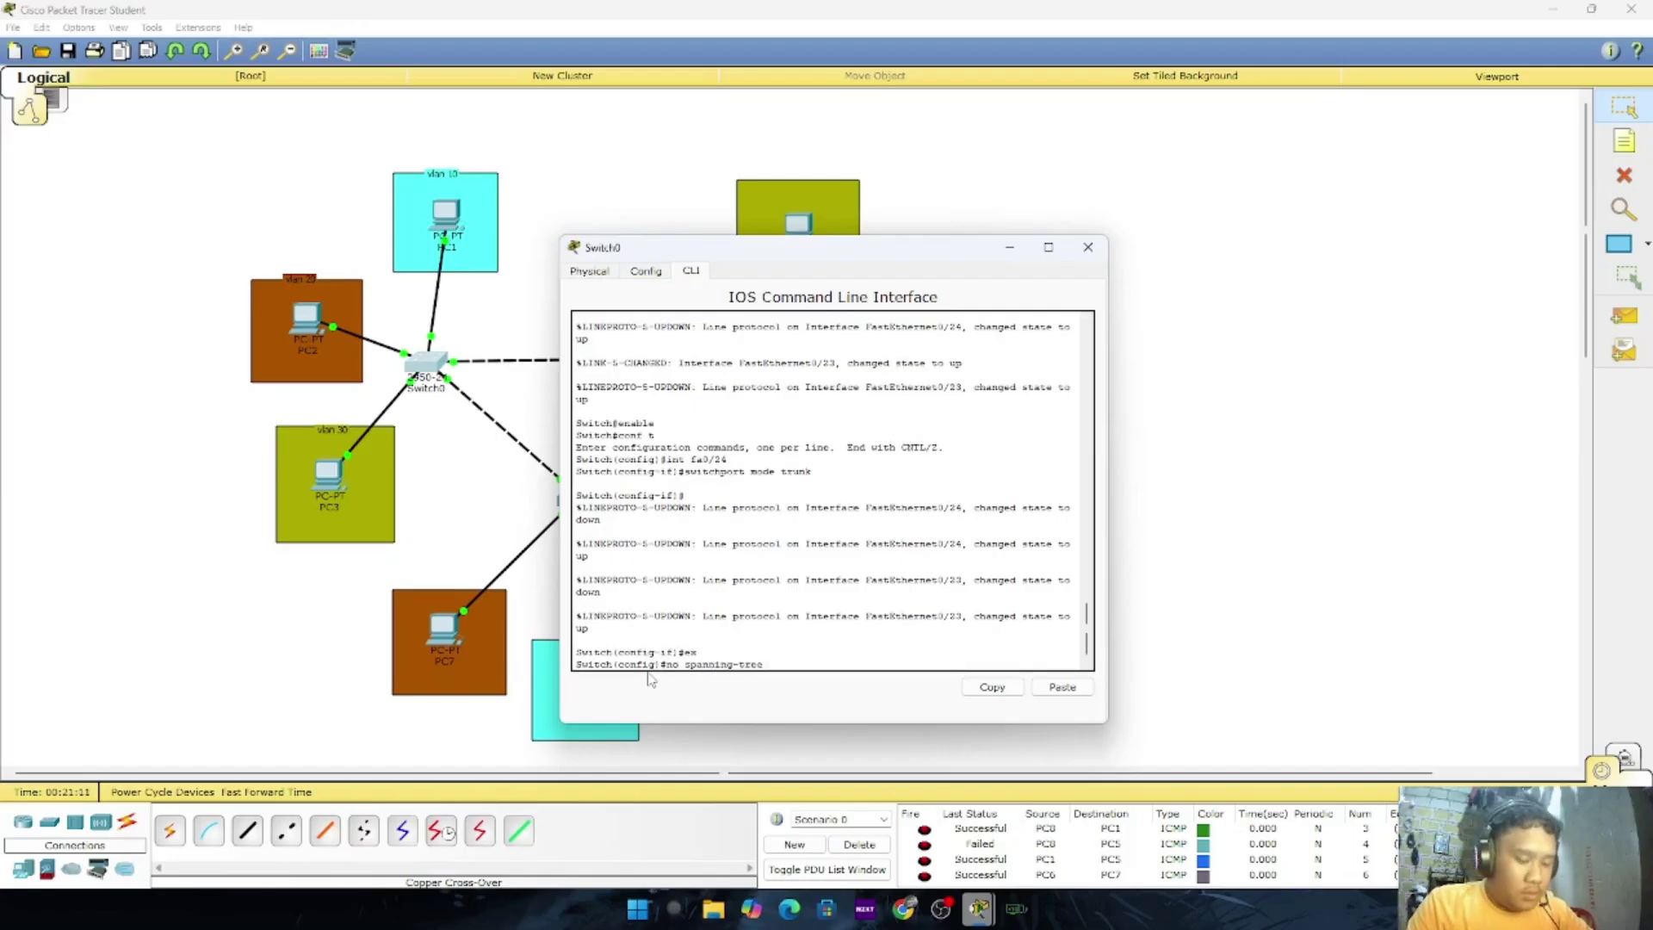
{"action": "type", "text": " vlan 10,20,30"}
{"action": "key", "text": "Return"}
{"action": "type", "text": "ex"}
{"action": "key", "text": "Return"}
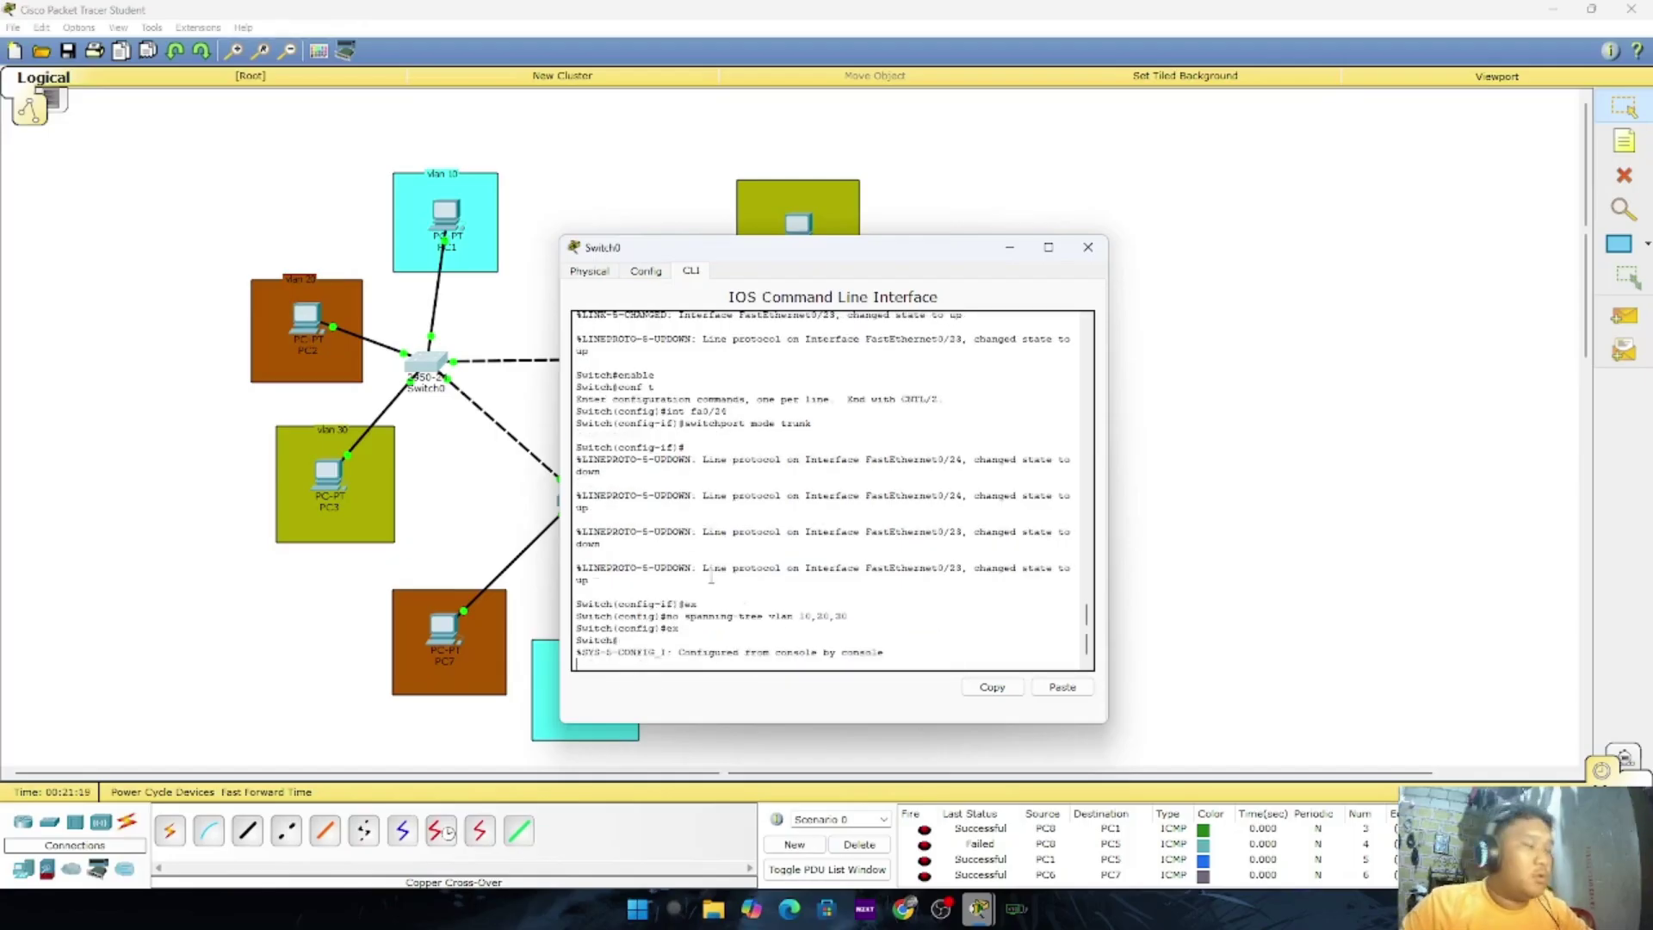
{"action": "scroll", "coordinate": [712, 579], "scroll_direction": "up", "scroll_amount": 1}
{"action": "left_click", "coordinate": [1010, 247]}
Disable spanning tree on Switch1 with no spanning-tree vlan 10,20,30 and exit configuration mode
{"action": "left_click", "coordinate": [742, 358]}
{"action": "type", "text": "ex"}
{"action": "key", "text": "Return"}
{"action": "type", "text": "nom s"}
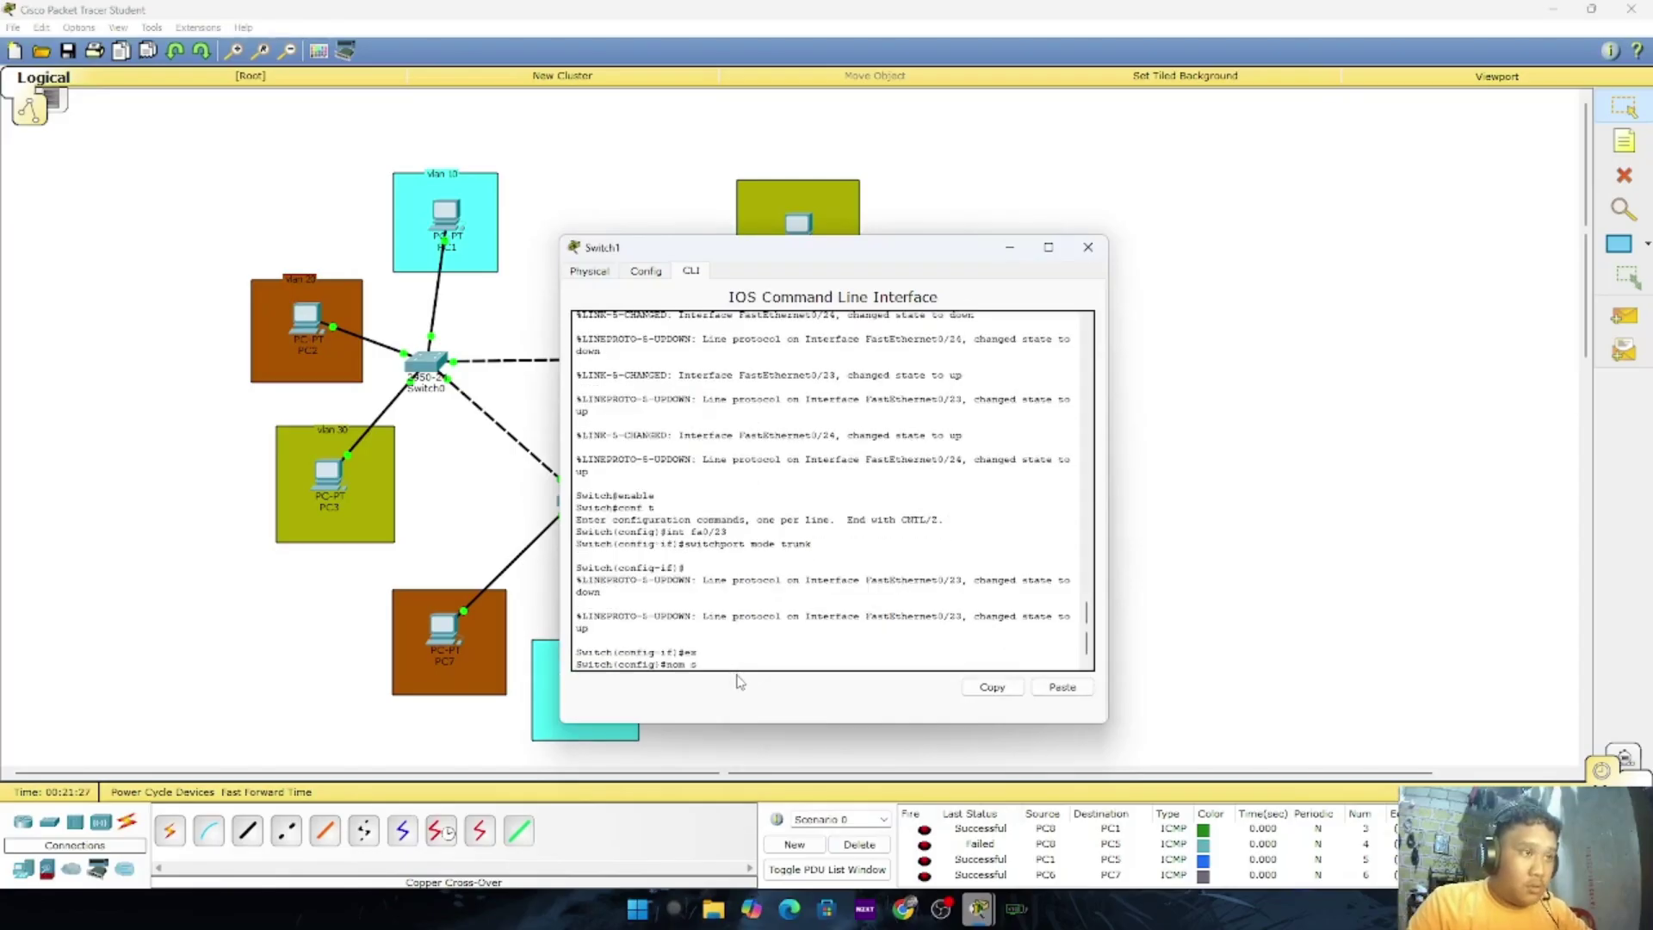
{"action": "key", "text": "BackSpace"}
{"action": "key", "text": "BackSpace"}
{"action": "key", "text": "BackSpace"}
{"action": "type", "text": "spanning-tree vlan 10,20,30"}
{"action": "key", "text": "Return"}
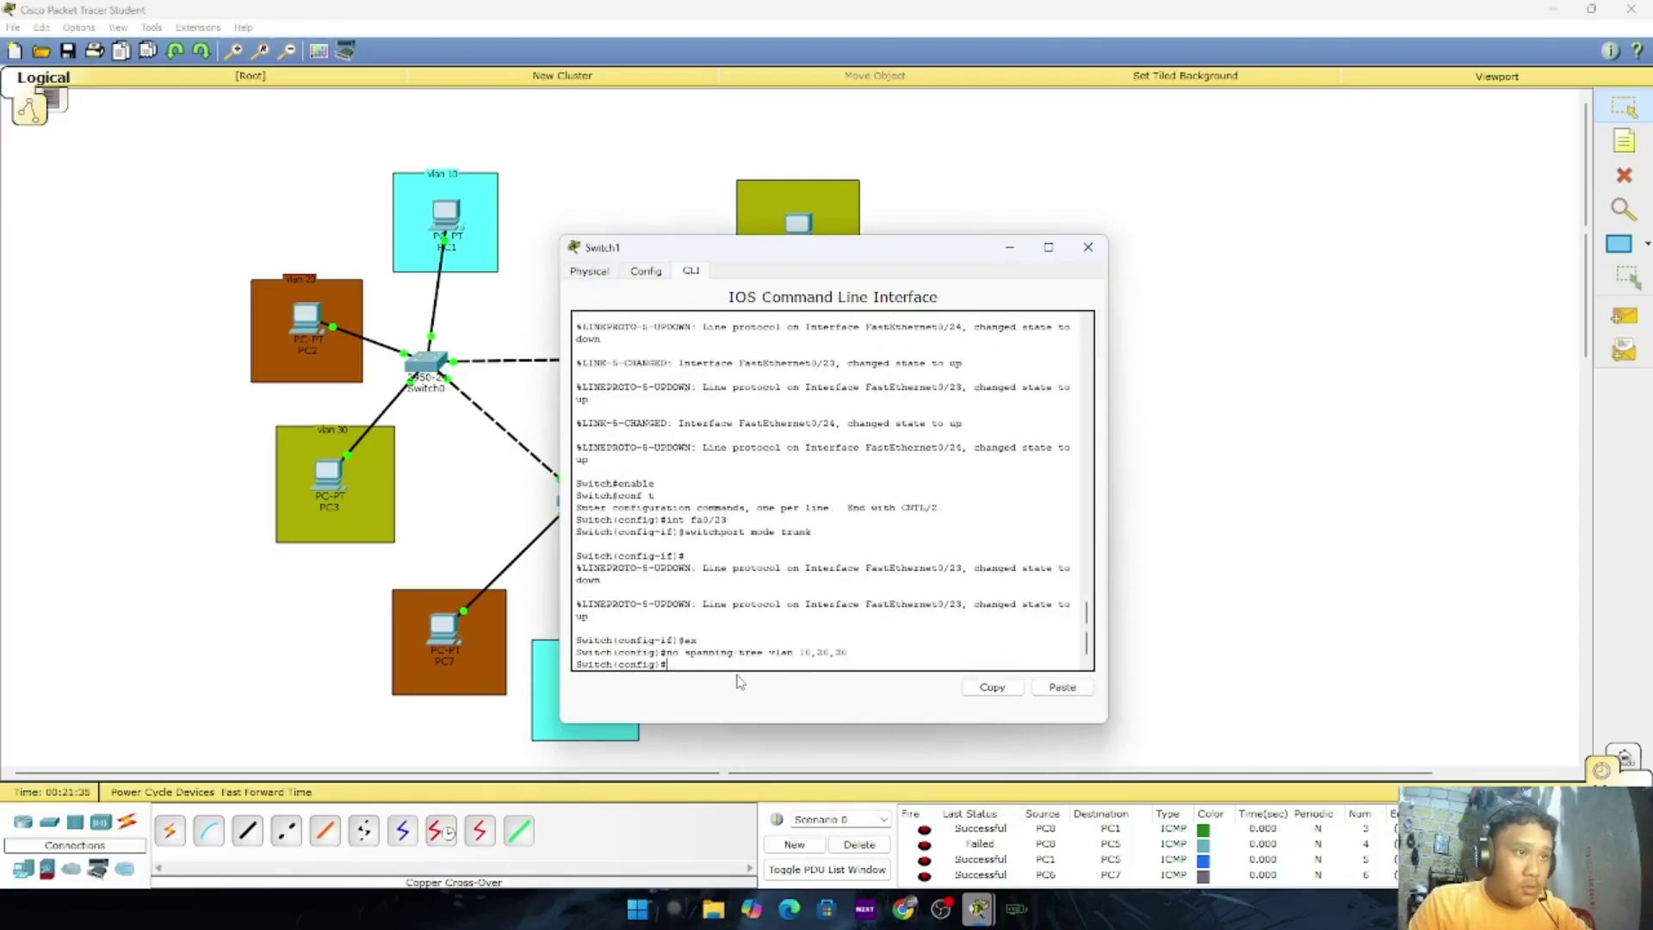
{"action": "type", "text": "ex"}
{"action": "key", "text": "Return"}
Log out to user mode on Switch1 and examine its spanning-tree status with show spanning-tree
{"action": "type", "text": "ex"}
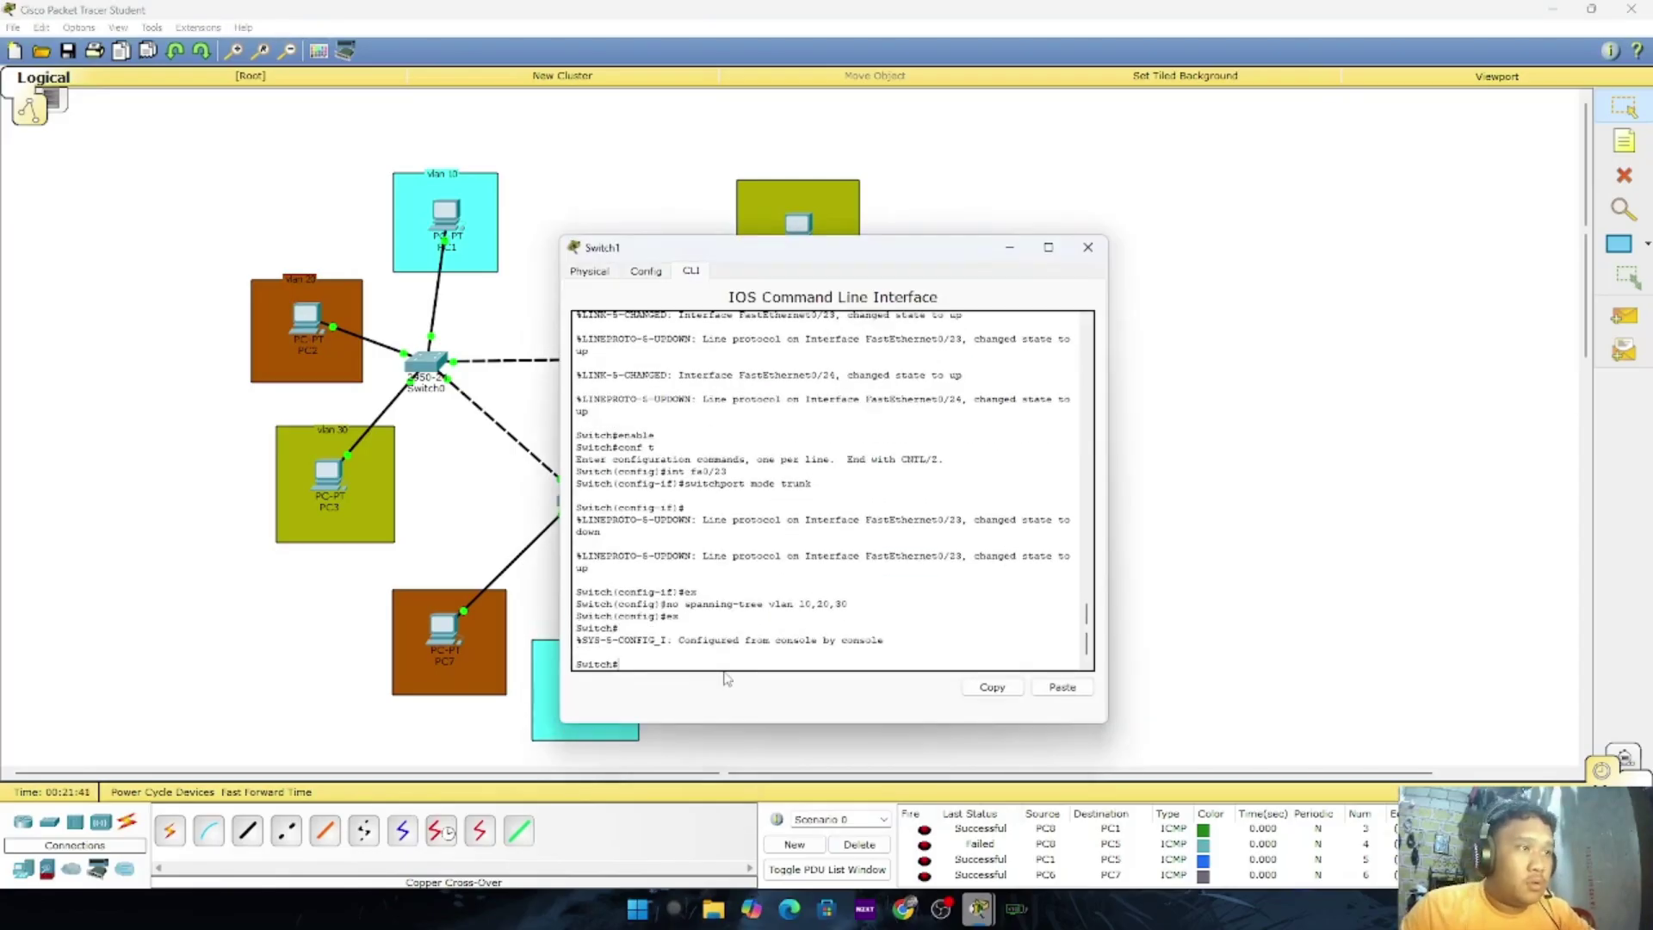
{"action": "type", "text": "i"}
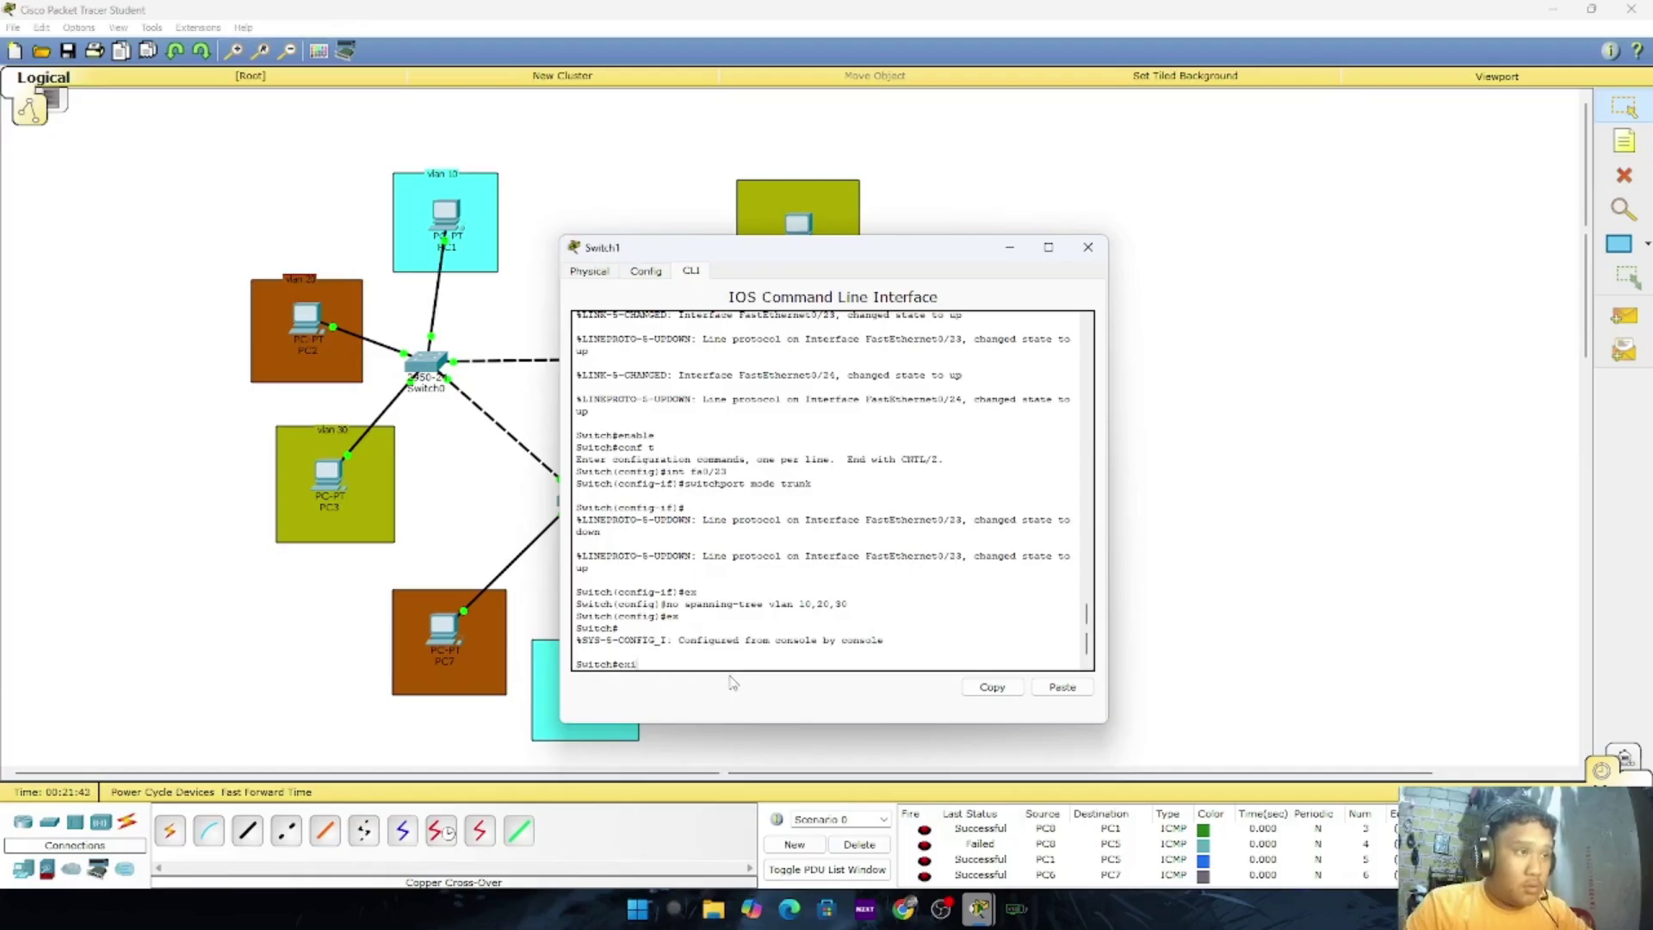
{"action": "type", "text": "t"}
{"action": "key", "text": "Return"}
{"action": "key", "text": "Return"}
{"action": "type", "text": "show spanning-tre"}
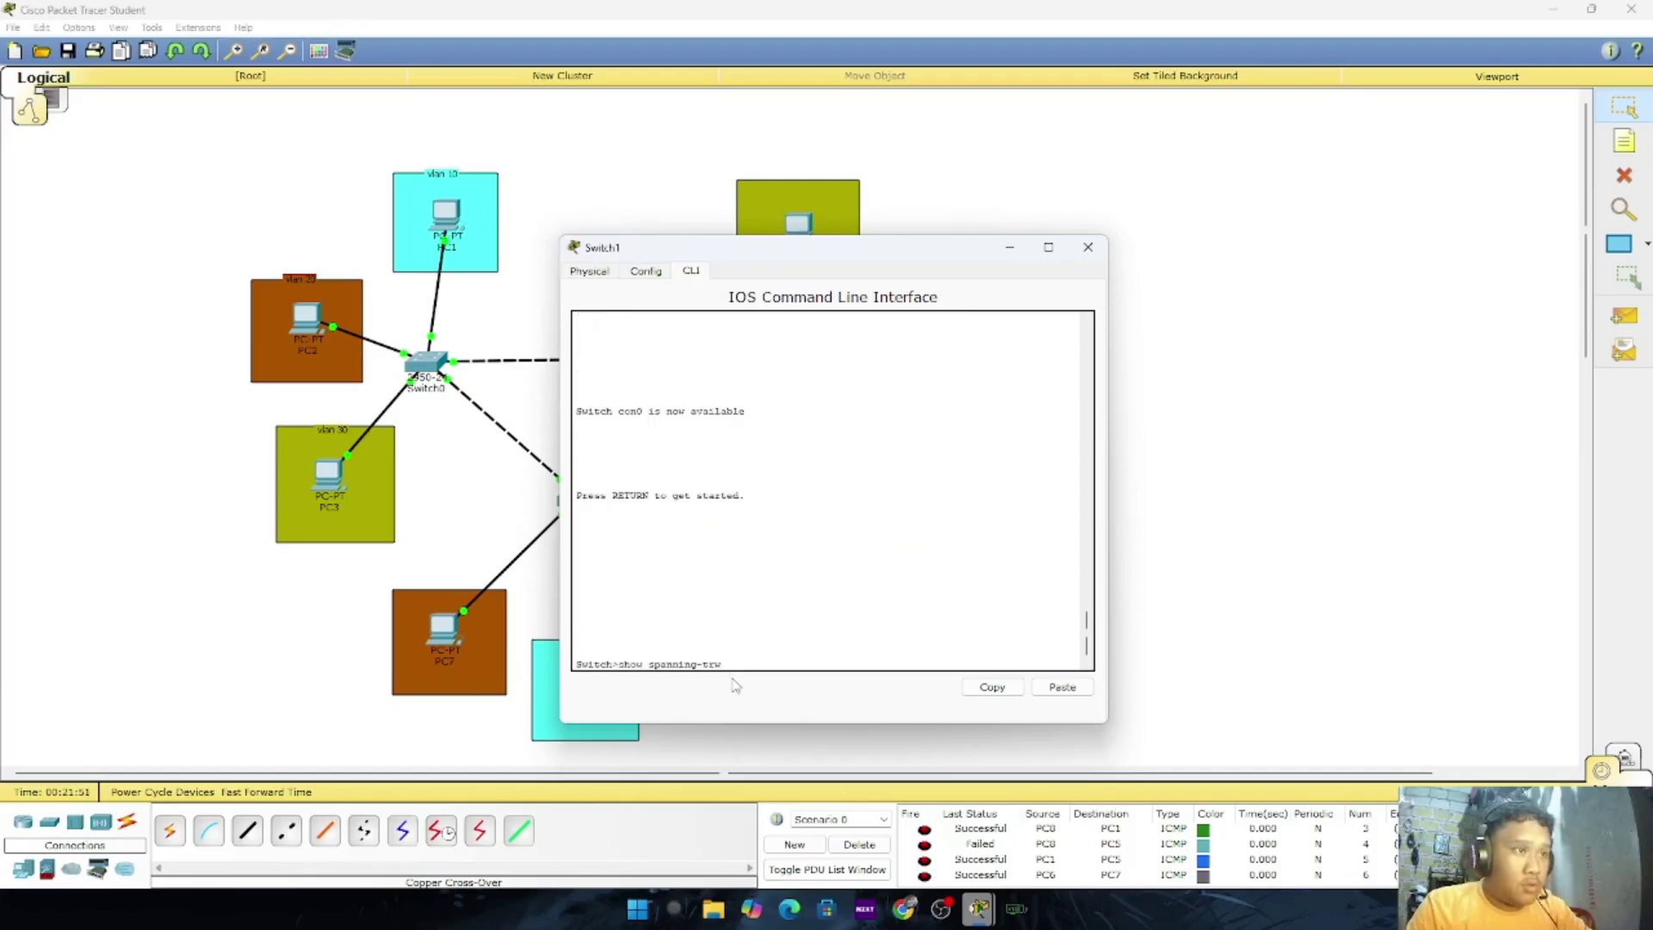
{"action": "key", "text": "Return"}
{"action": "key", "text": "Up"}
{"action": "key", "text": "BackSpace"}
{"action": "type", "text": "ee"}
{"action": "key", "text": "Return"}
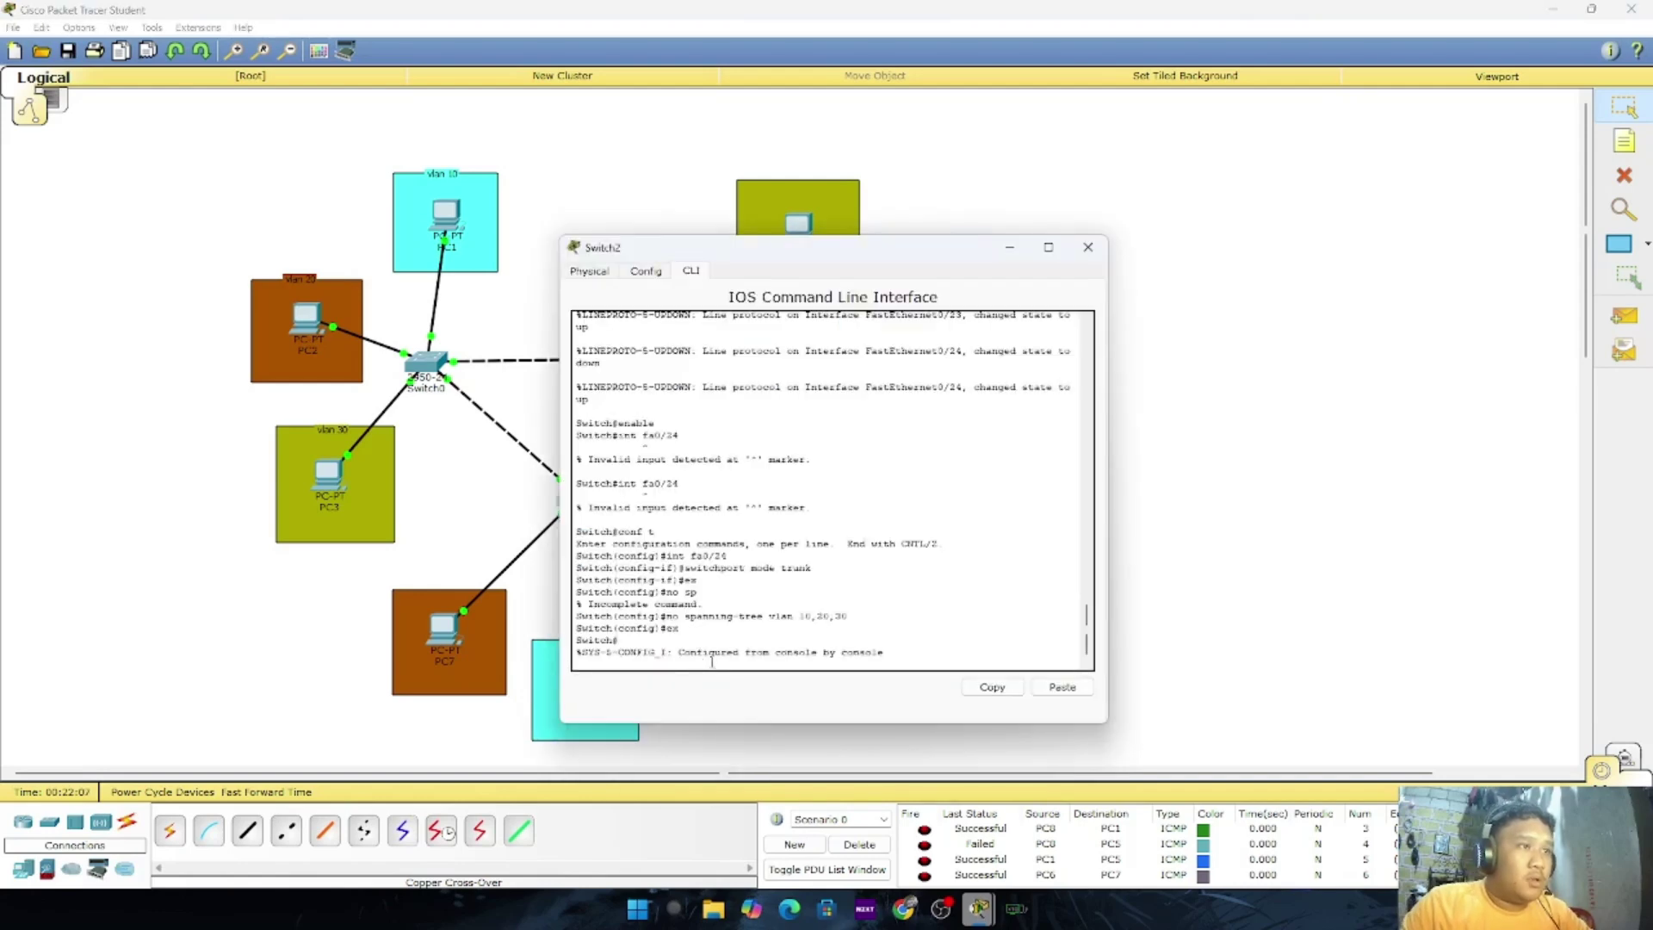
Re-enter configuration mode on Switch2 and run no spanning-tree vlan 10,20,30 again
{"action": "key", "text": "Return"}
{"action": "type", "text": "enable"}
{"action": "key", "text": "Return"}
{"action": "type", "text": "conf t"}
{"action": "key", "text": "Return"}
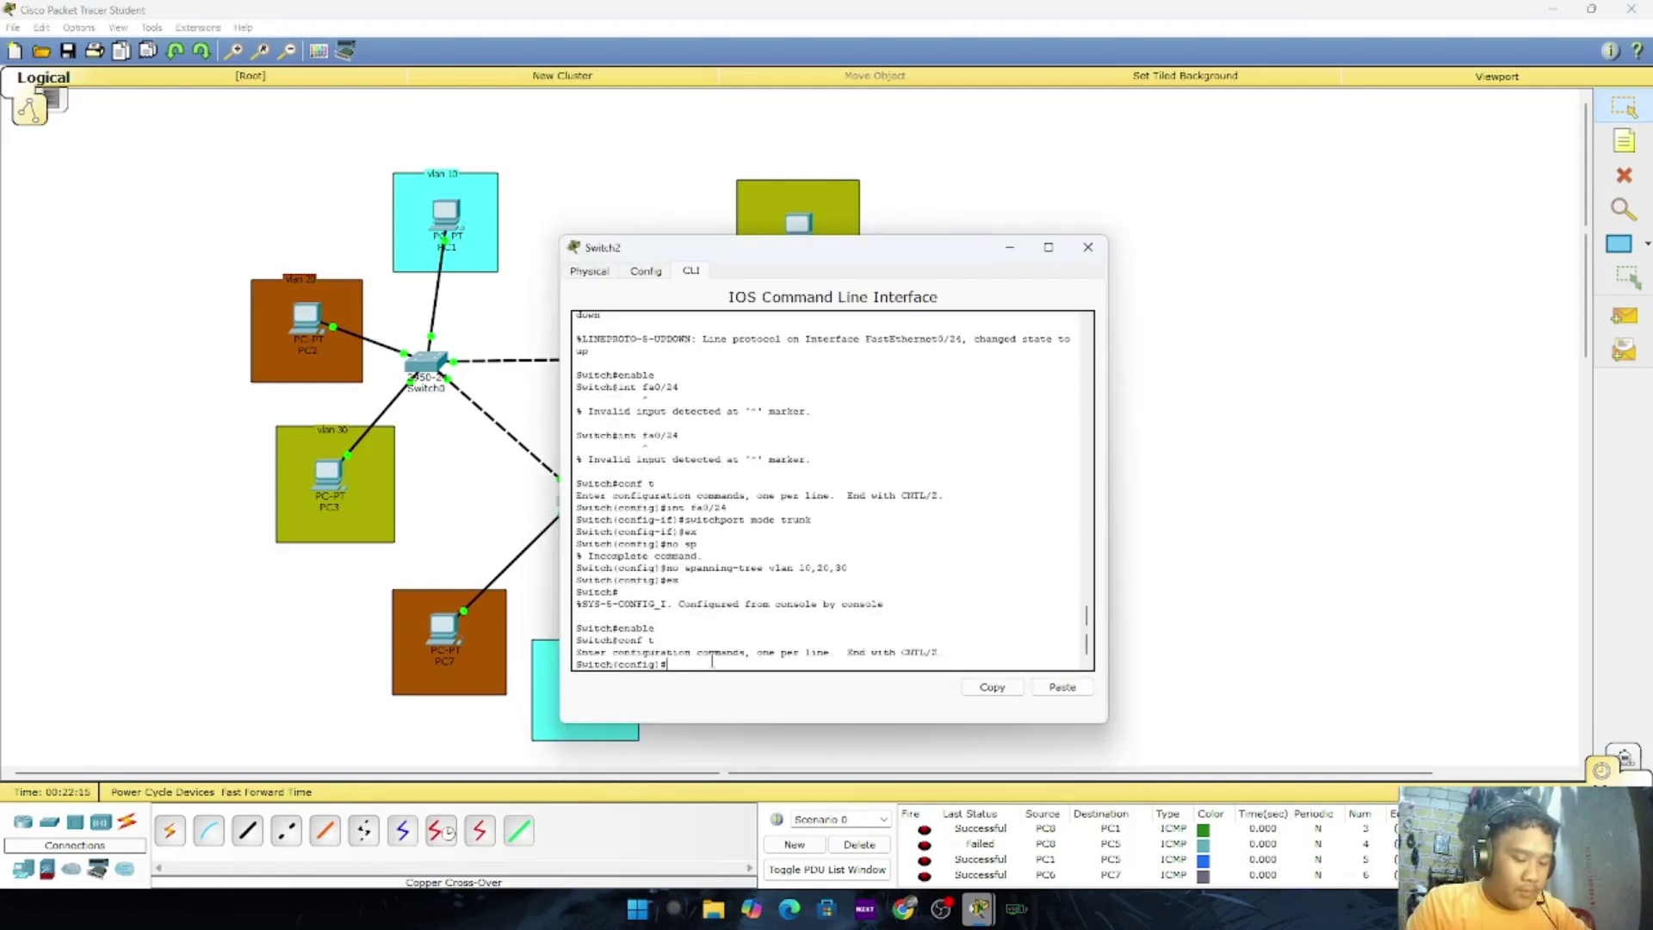
{"action": "type", "text": "no spanning-tr"}
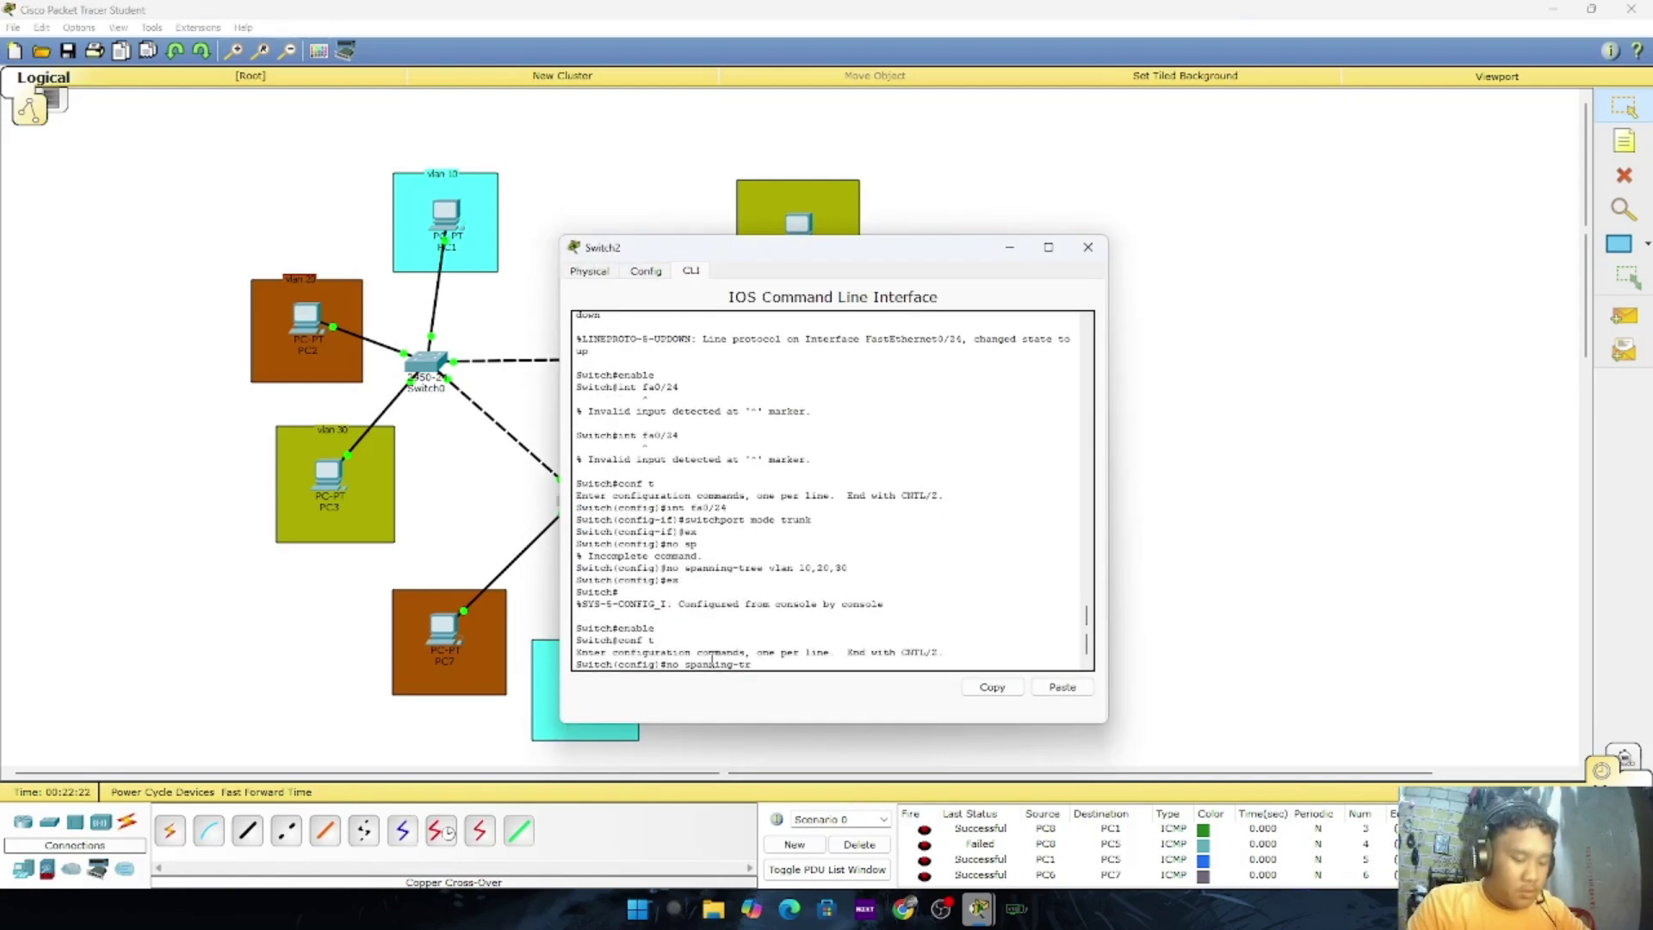
{"action": "type", "text": "ee vlan 10,20,30"}
{"action": "key", "text": "Return"}
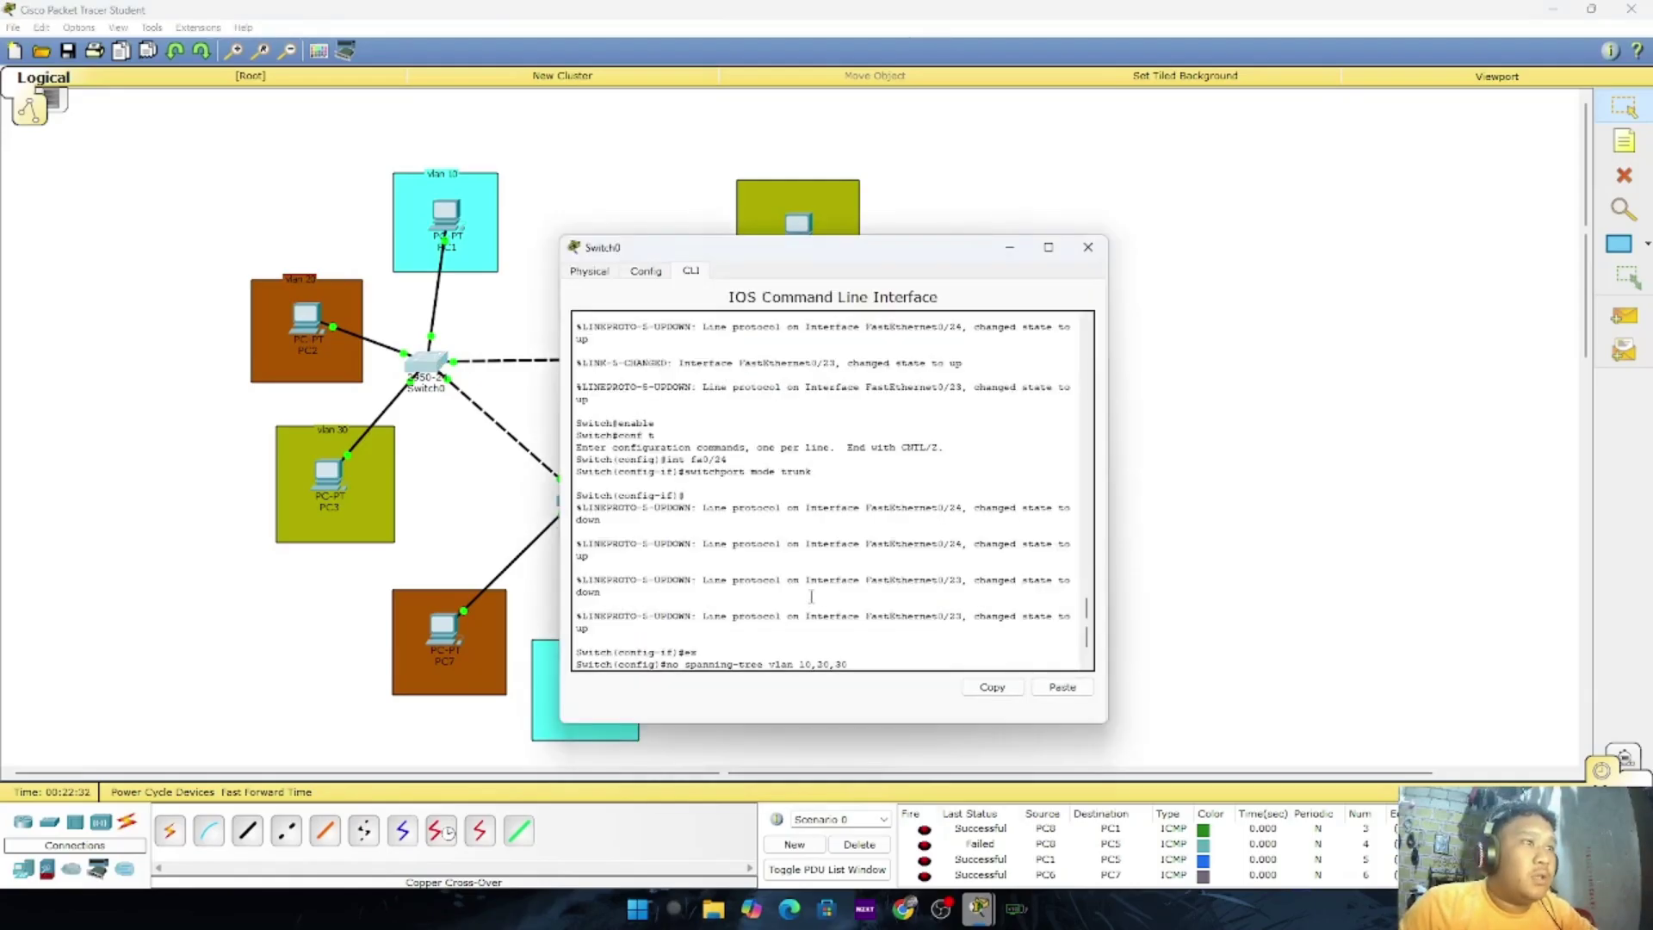
{"action": "key", "text": "Return"}
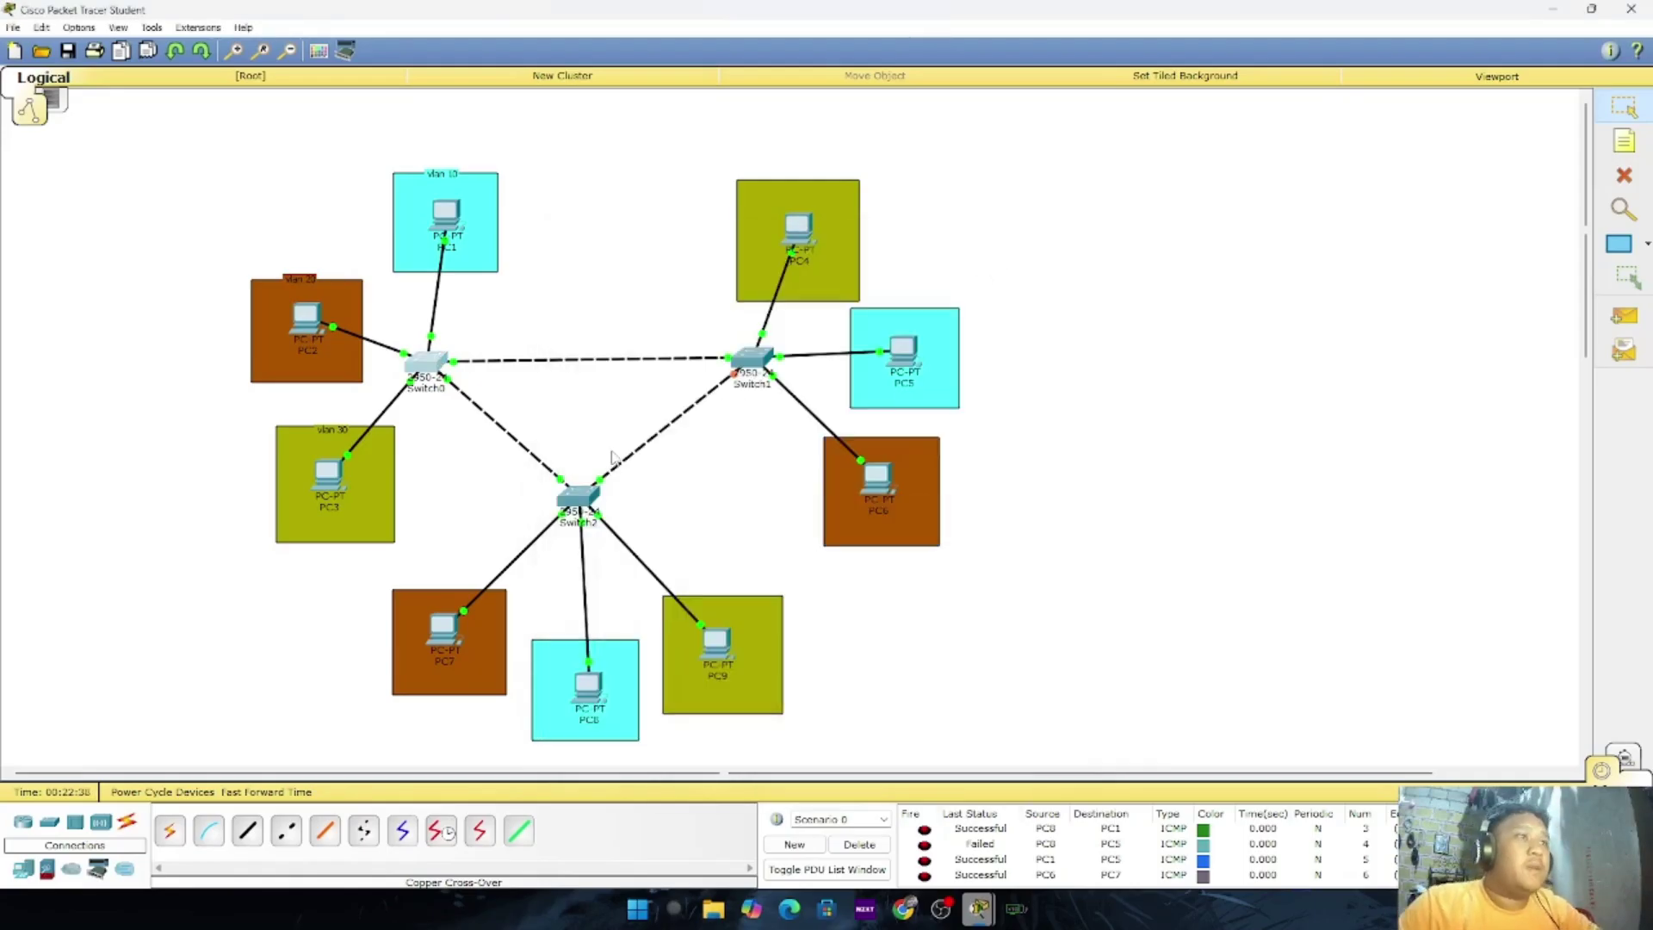
Send a simple PDU from PC4 to PC3 to test connectivity within their VLAN
{"action": "left_click", "coordinate": [1625, 316]}
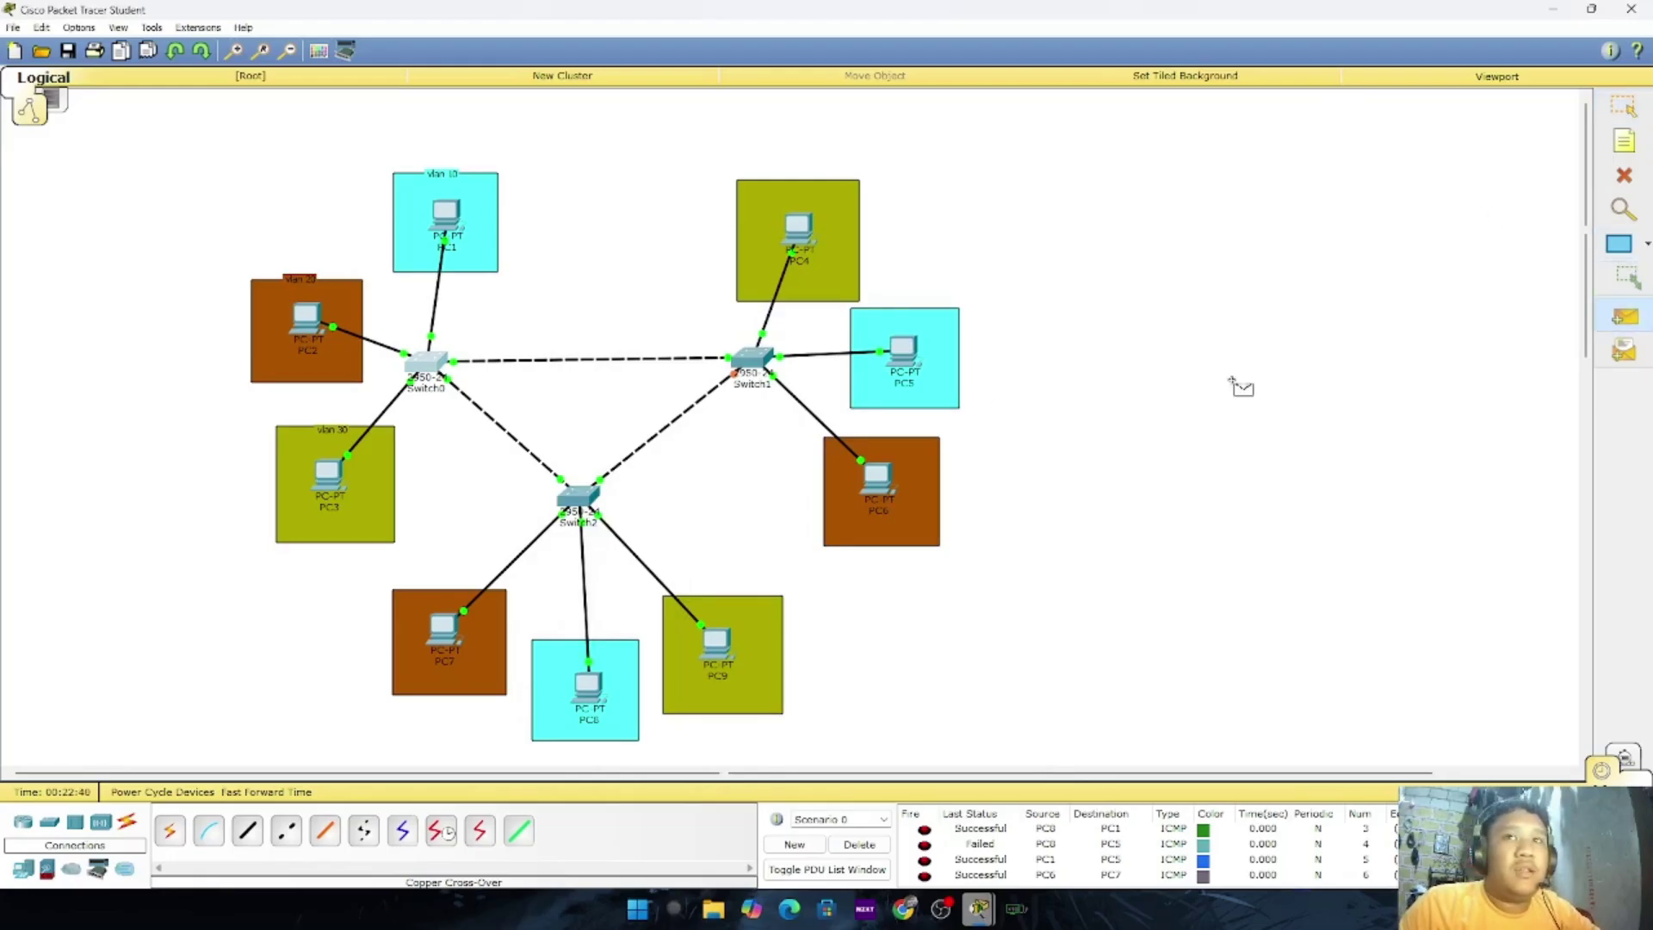
{"action": "left_click", "coordinate": [797, 228]}
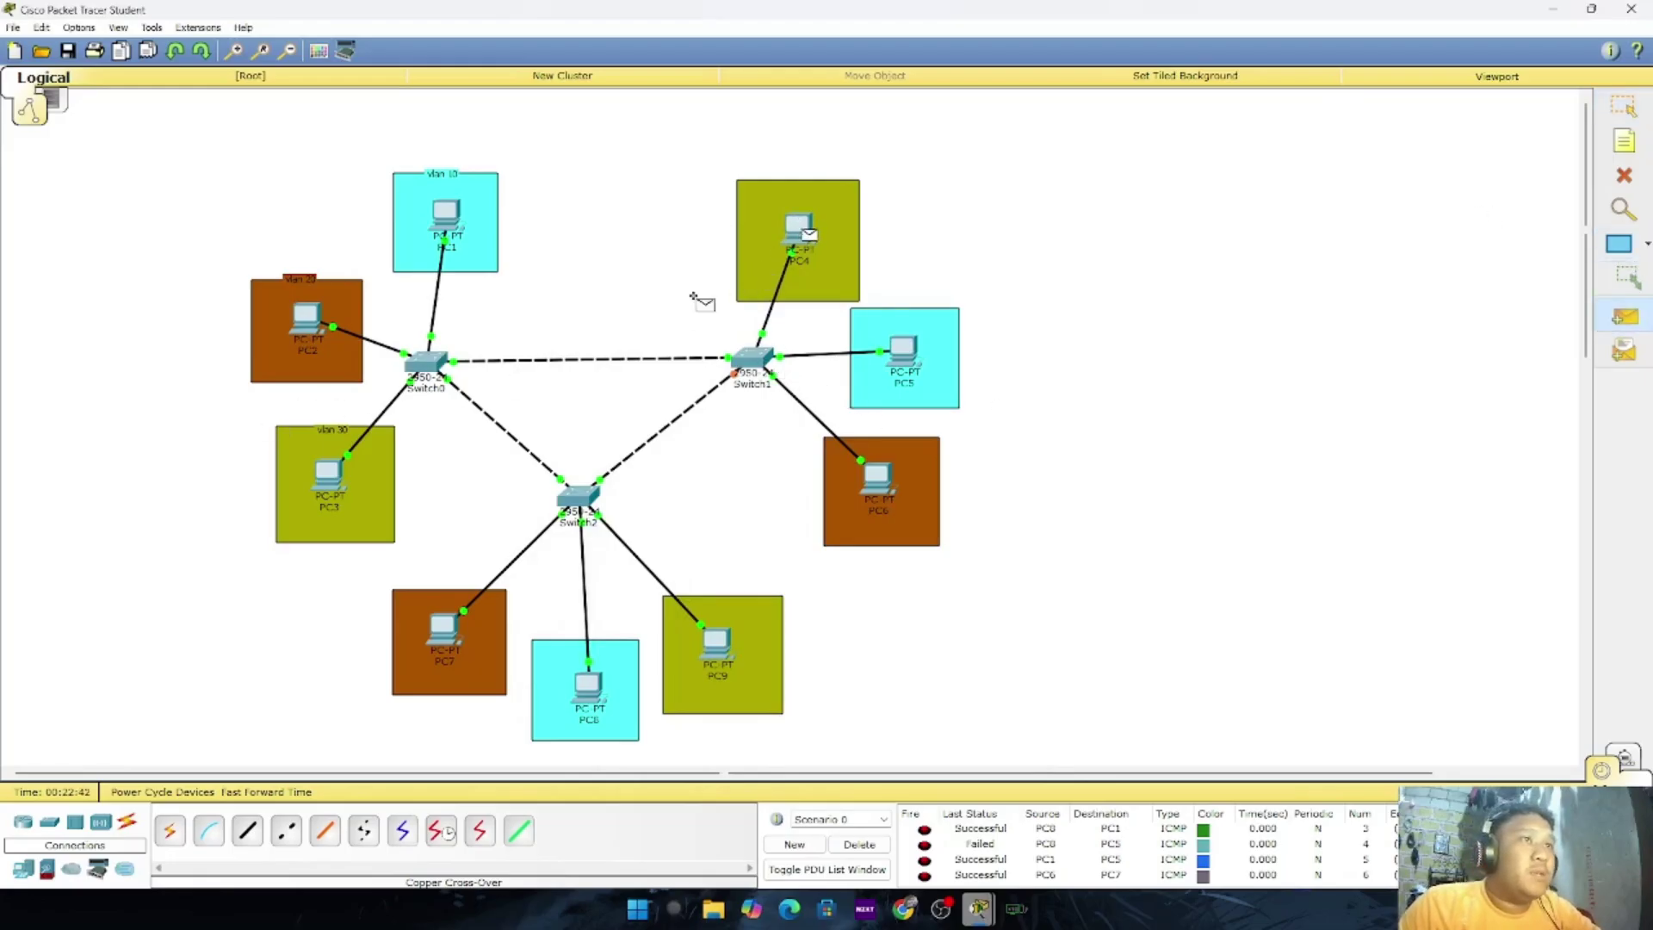
{"action": "left_click", "coordinate": [336, 469]}
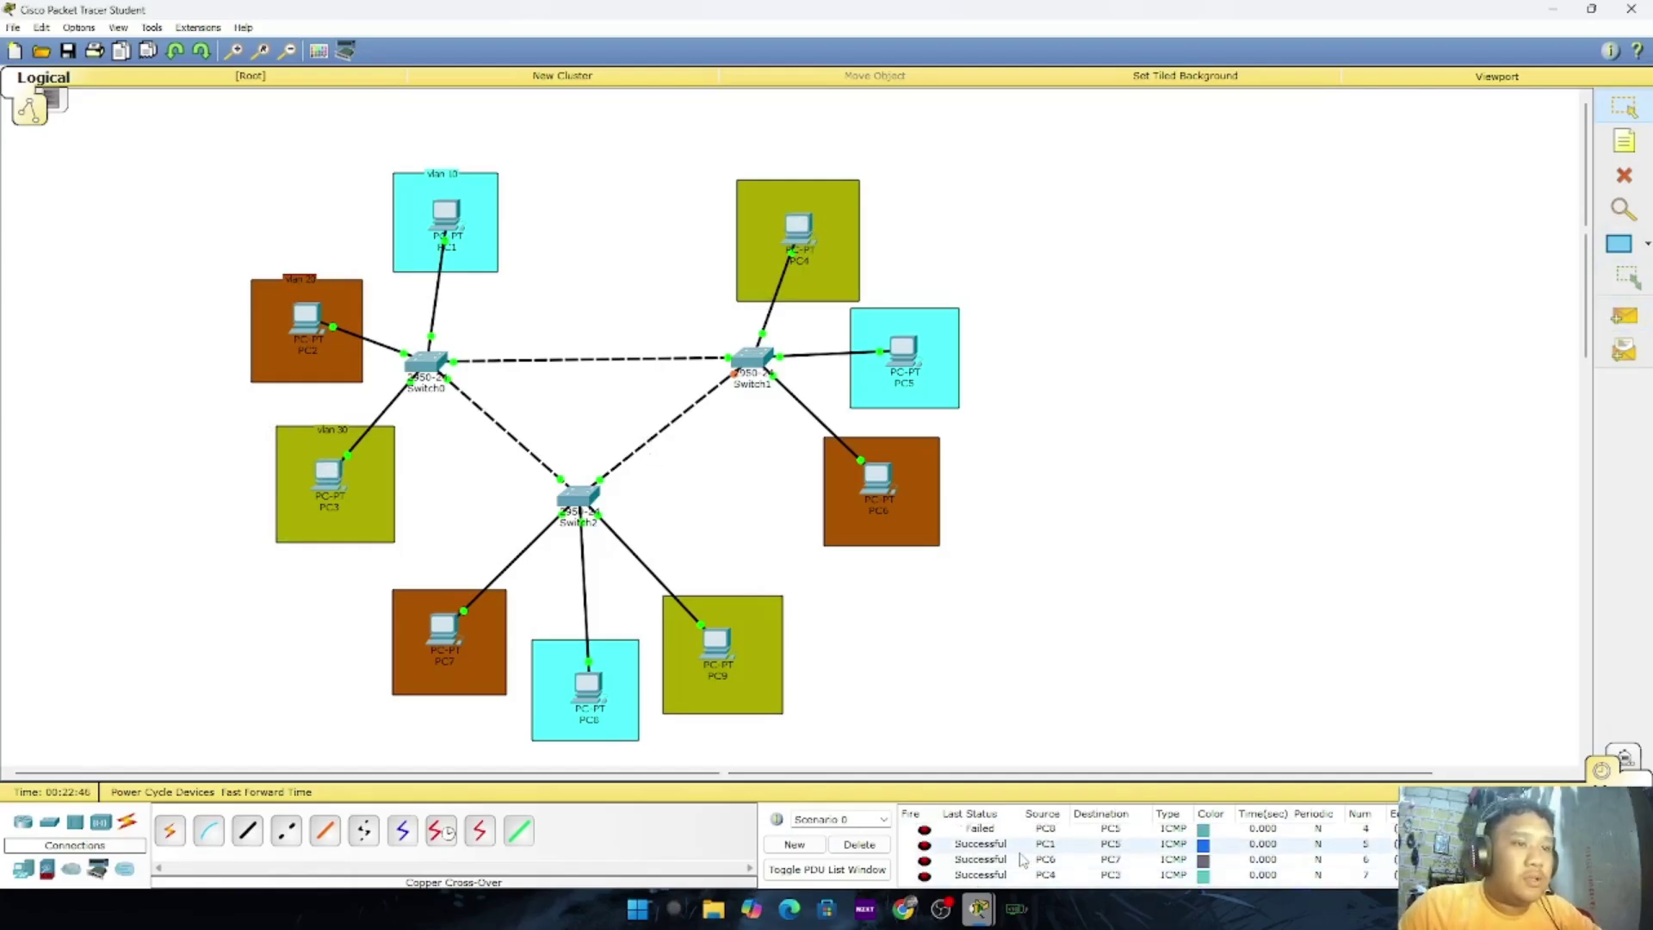
Examine the Fa0/24 role and state in Switch1's spanning-tree output, highlighting that row, and close the window
{"action": "left_click", "coordinate": [752, 360]}
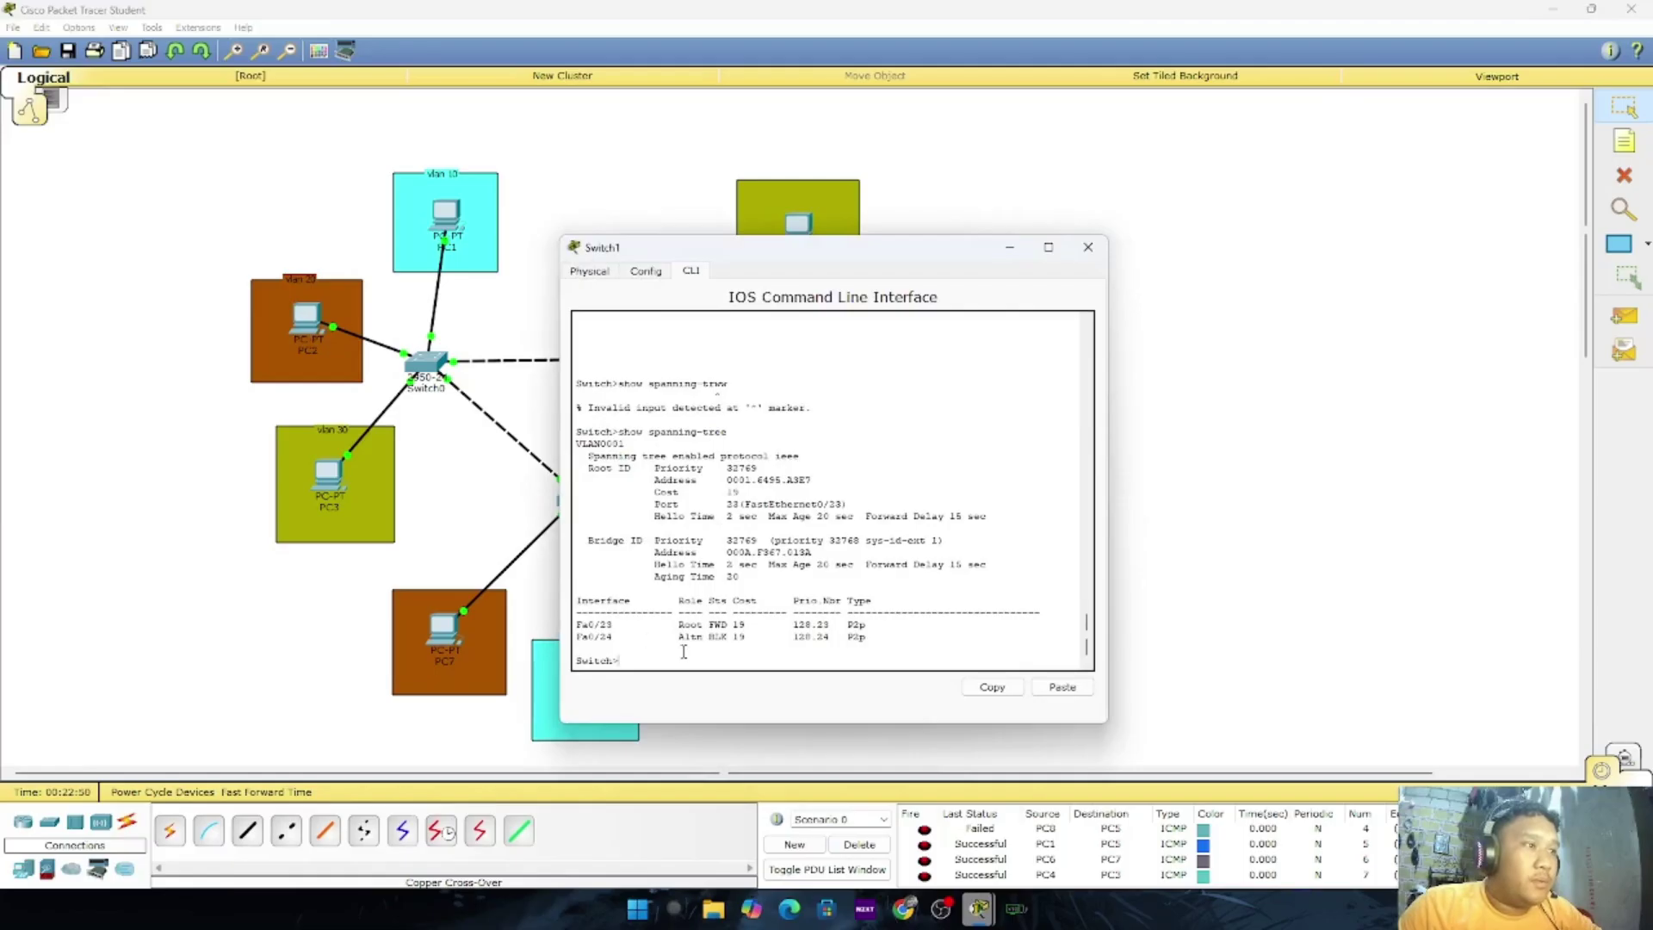
{"action": "left_click_drag", "start_coordinate": [668, 637], "coordinate": [875, 638]}
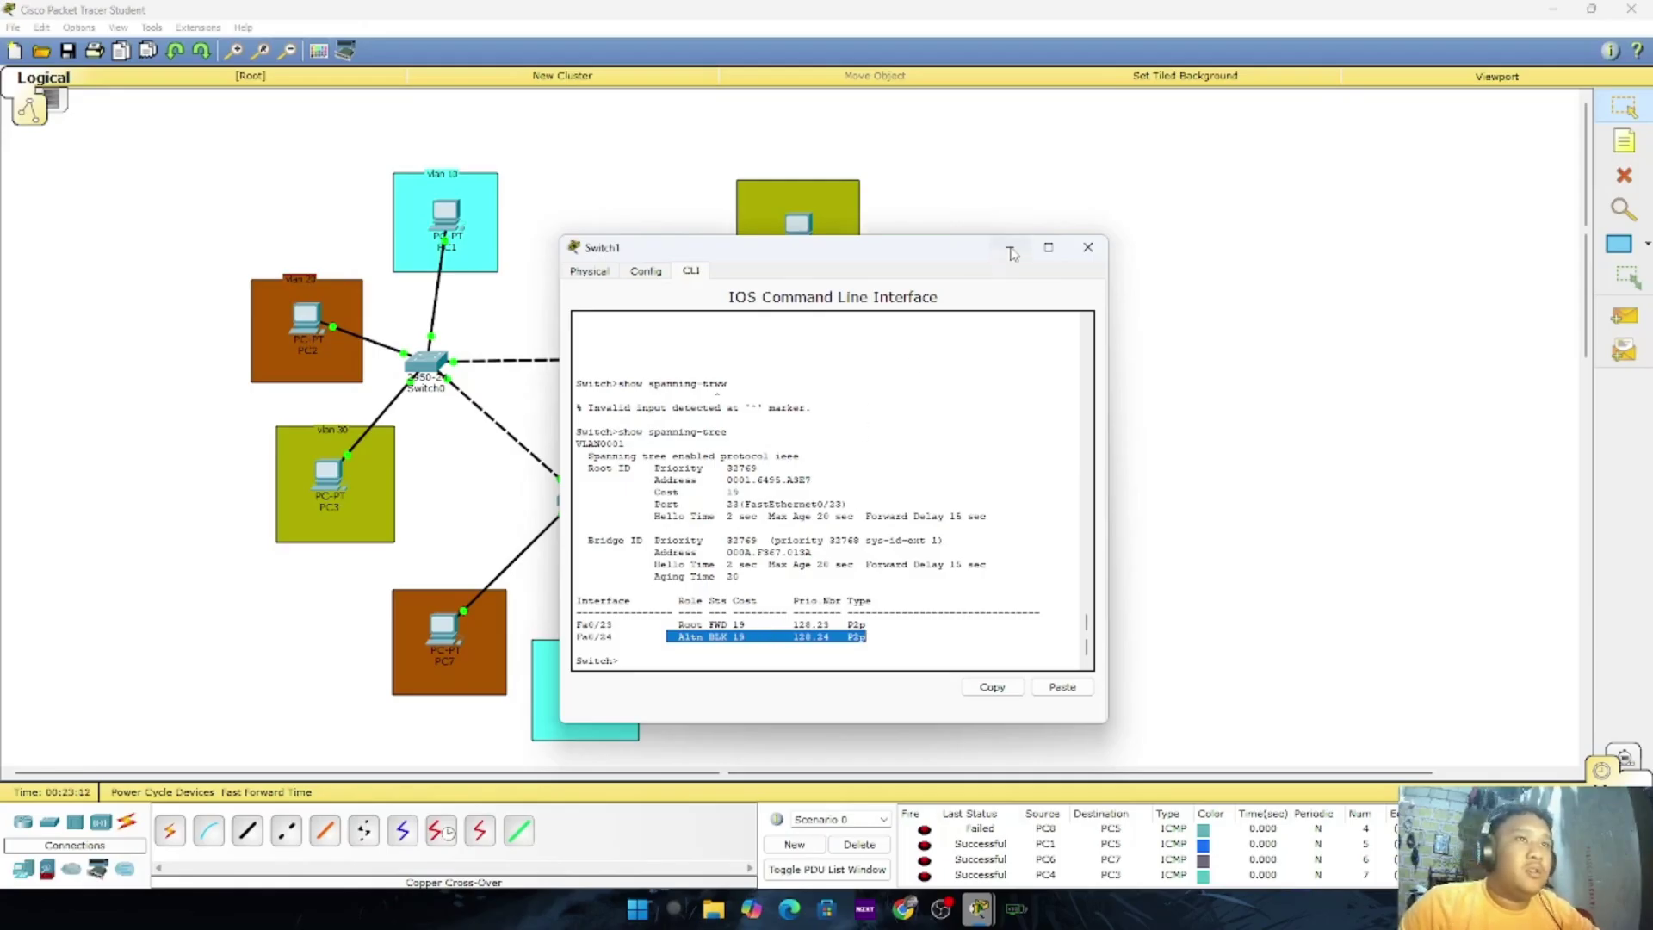
{"action": "left_click", "coordinate": [1089, 247]}
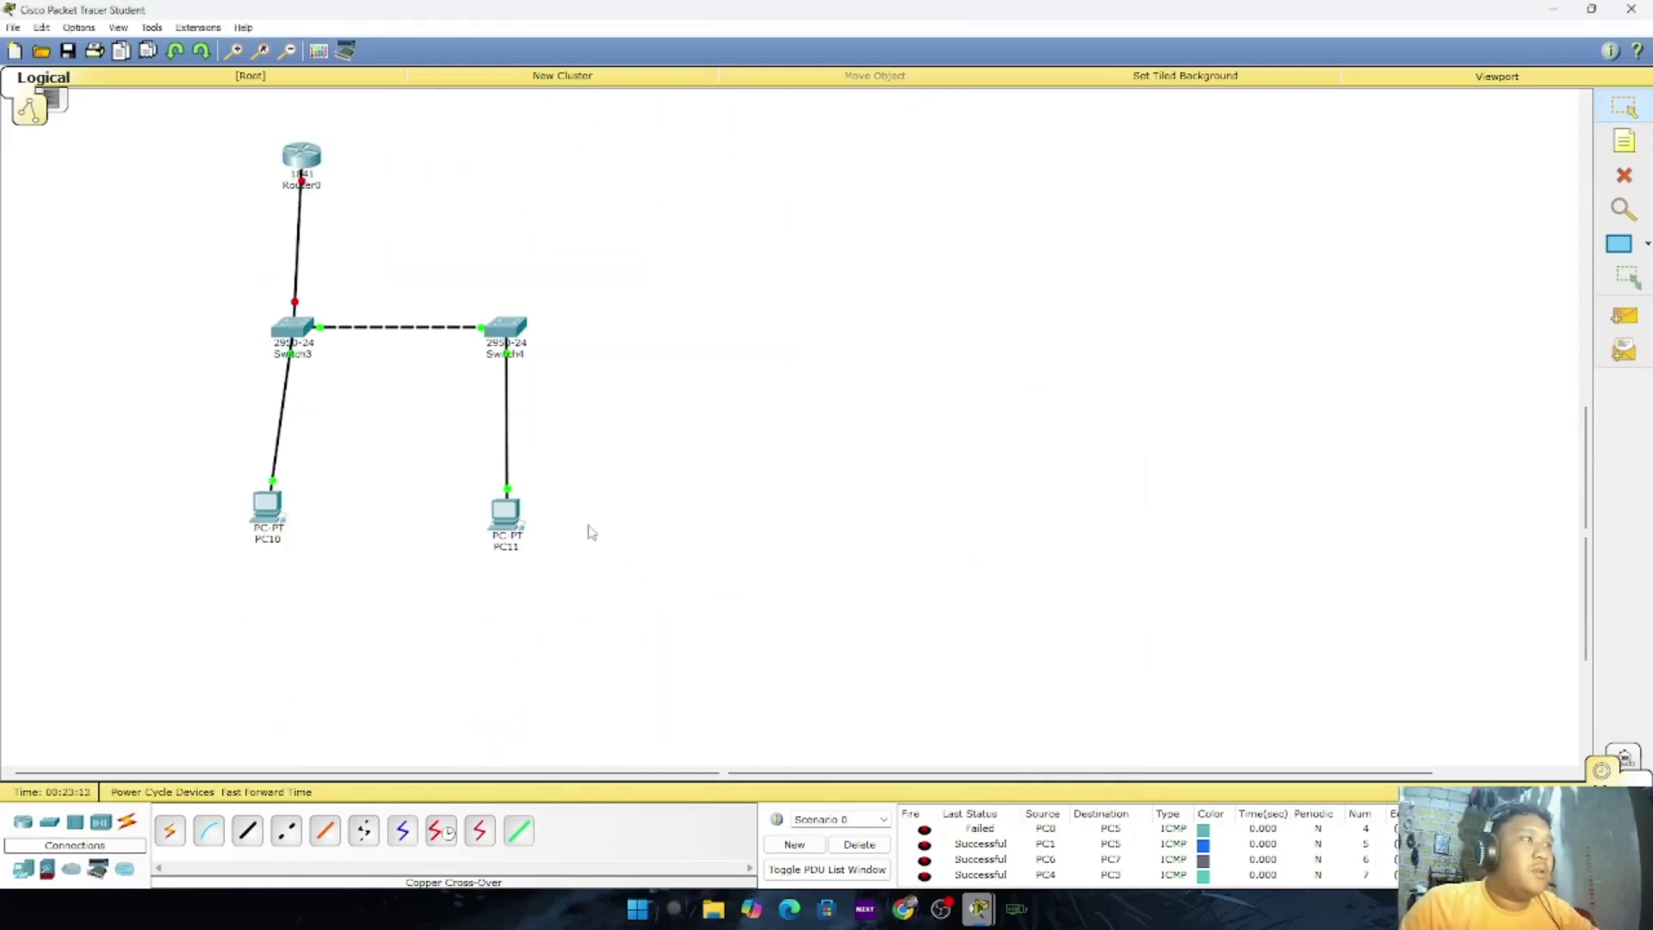
Move PC10 slightly to the right in the topology with Router0
{"action": "left_click_drag", "start_coordinate": [259, 511], "coordinate": [268, 506]}
{"action": "scroll", "coordinate": [414, 464], "scroll_direction": "up", "scroll_amount": 3}
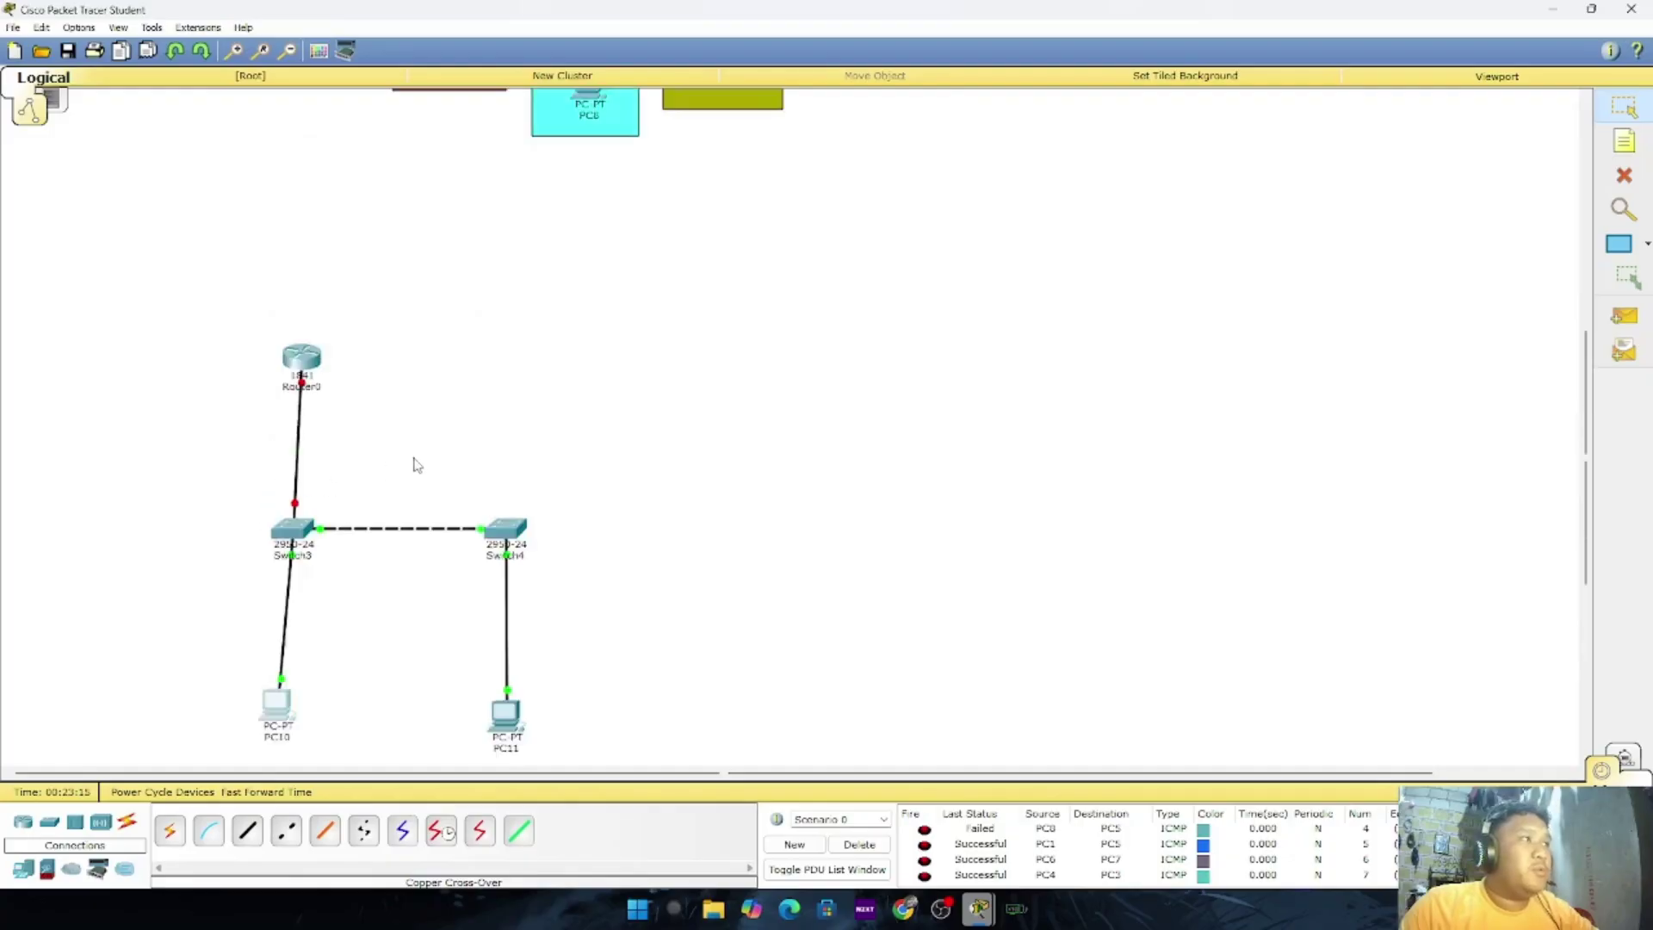
{"action": "scroll", "coordinate": [414, 465], "scroll_direction": "down", "scroll_amount": 2}
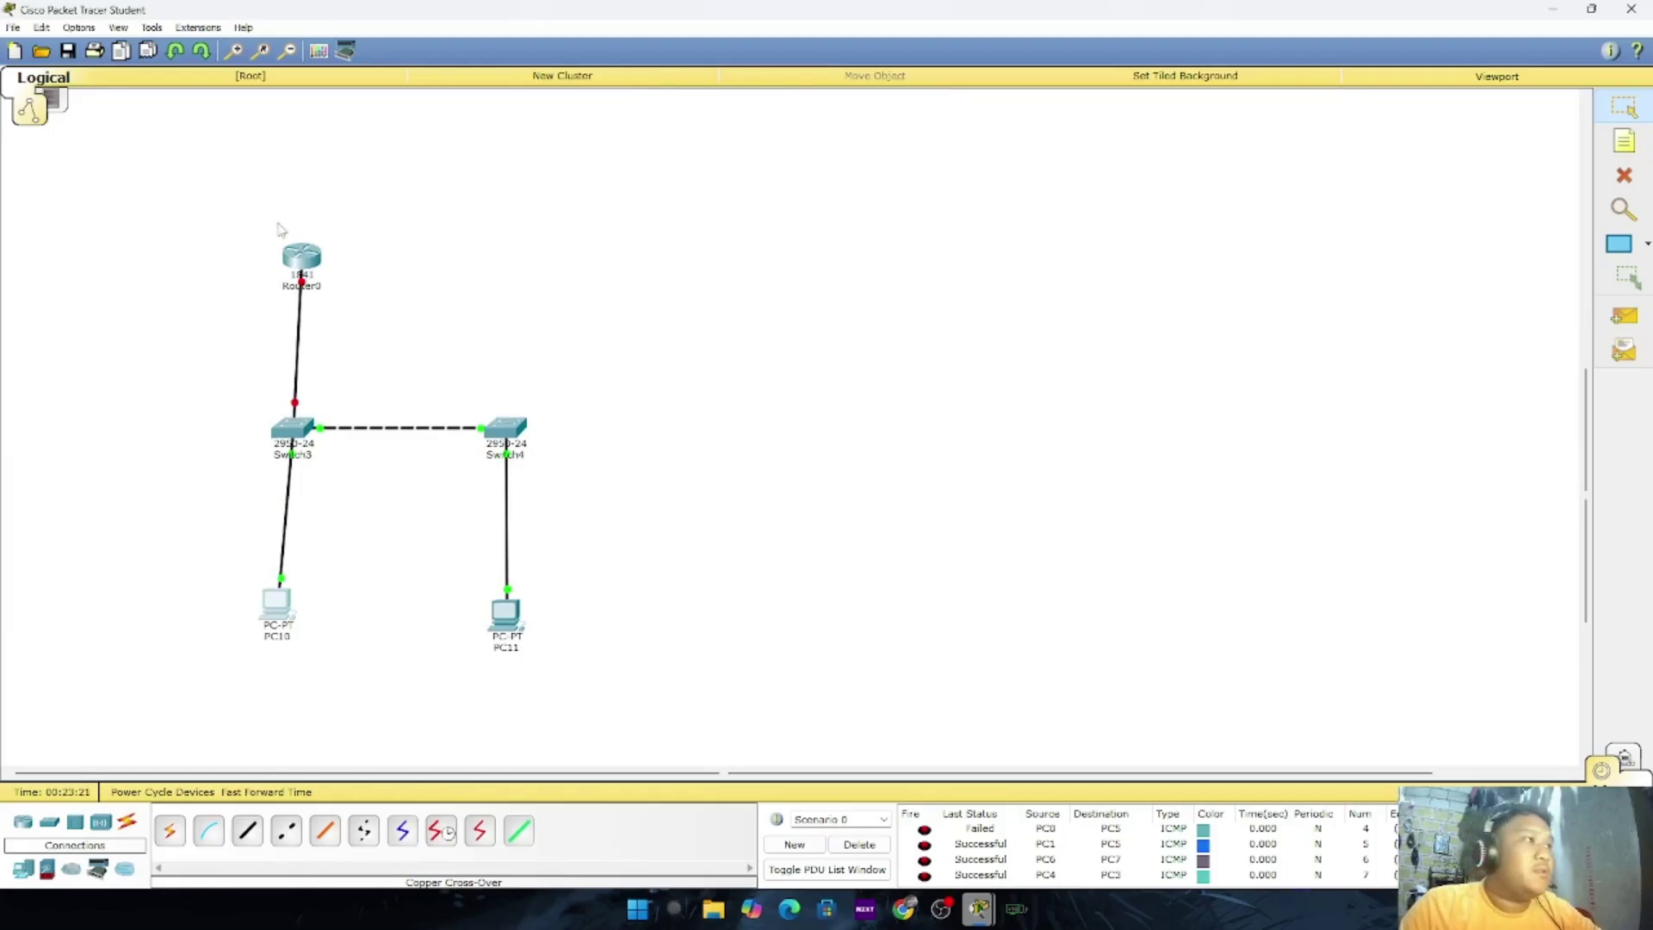
Review Switch3's command-line output and check which ports link it to Switch4
{"action": "left_click", "coordinate": [289, 435]}
{"action": "left_click", "coordinate": [690, 270]}
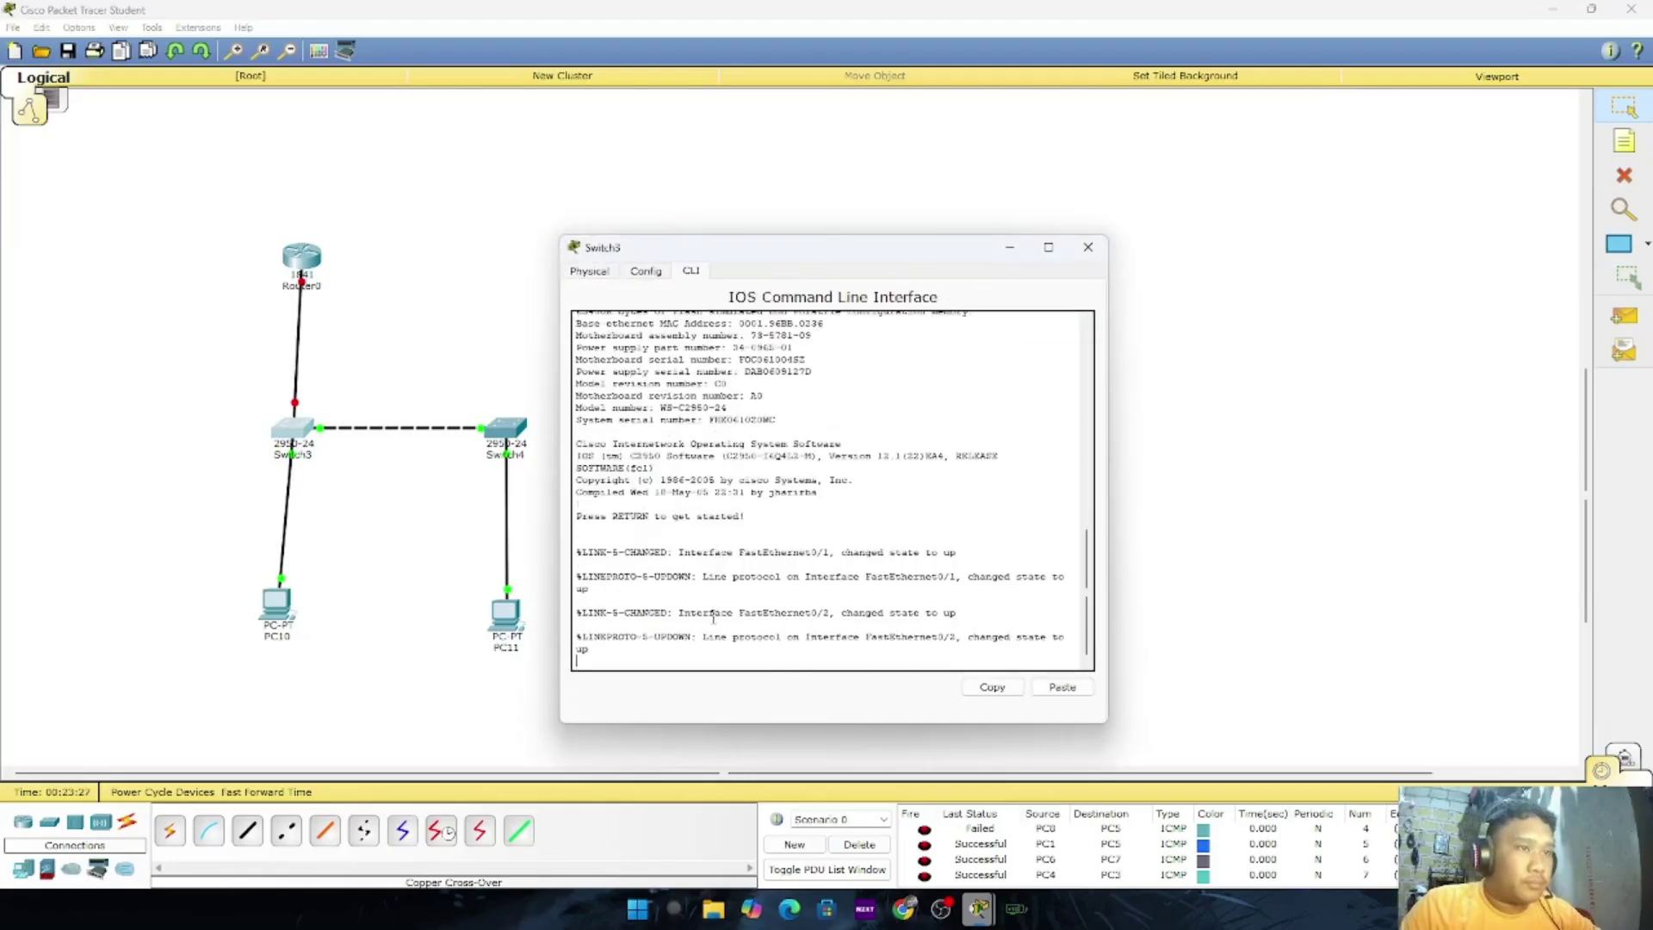
{"action": "scroll", "coordinate": [713, 617], "scroll_direction": "up", "scroll_amount": 3}
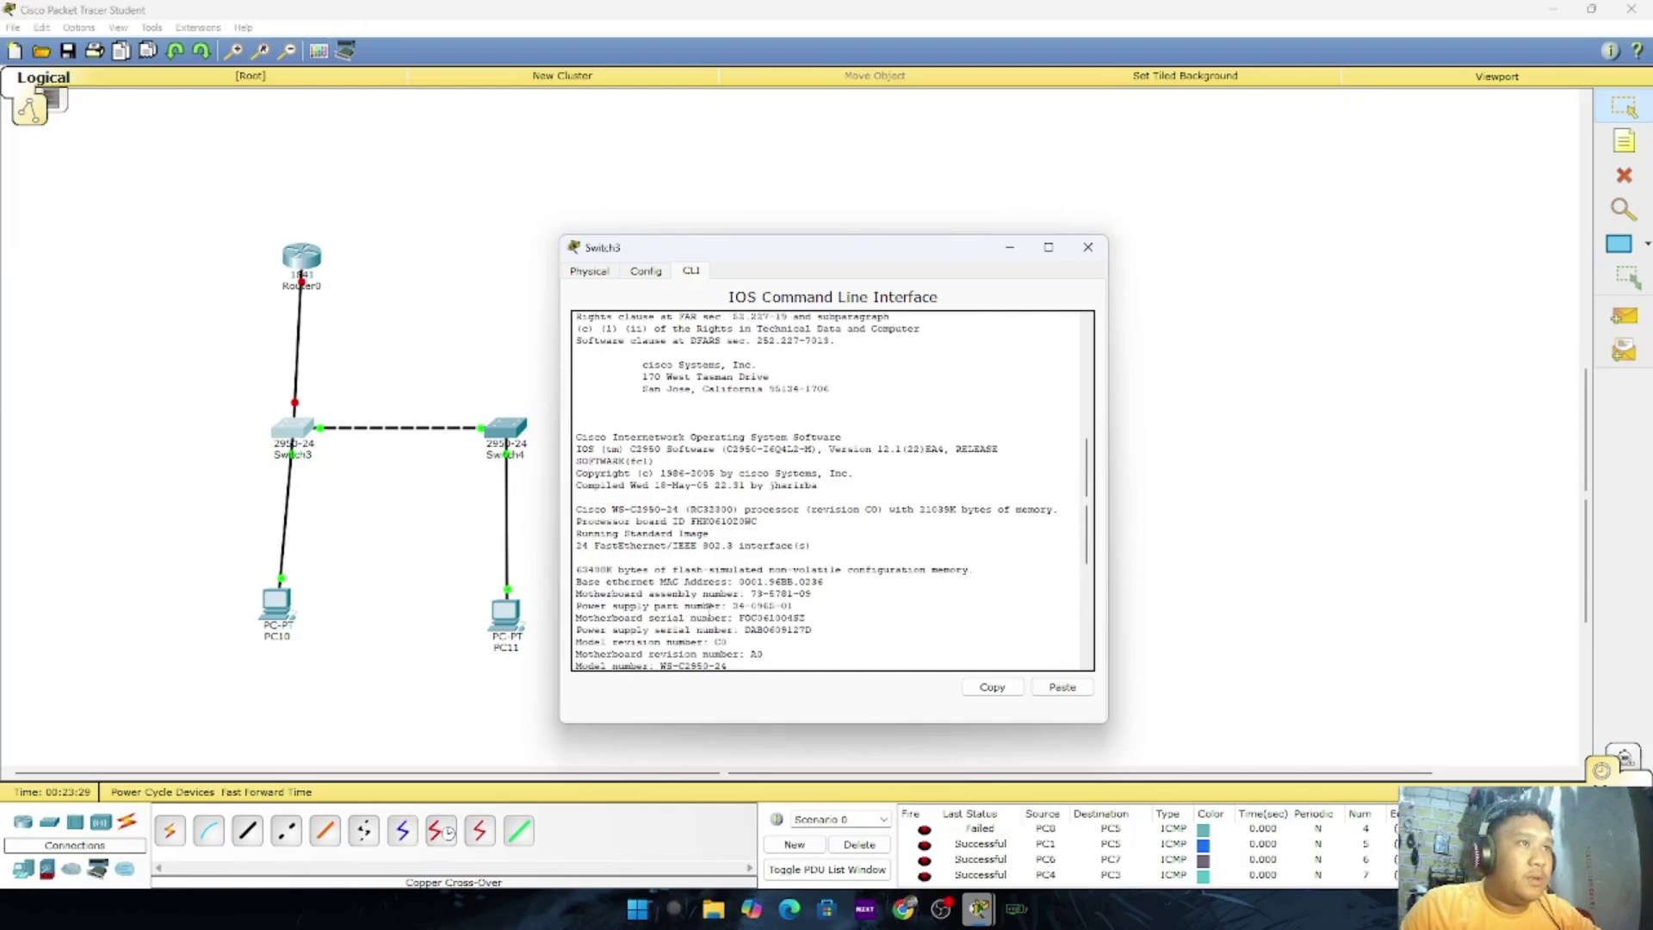
{"action": "scroll", "coordinate": [708, 609], "scroll_direction": "down", "scroll_amount": 3}
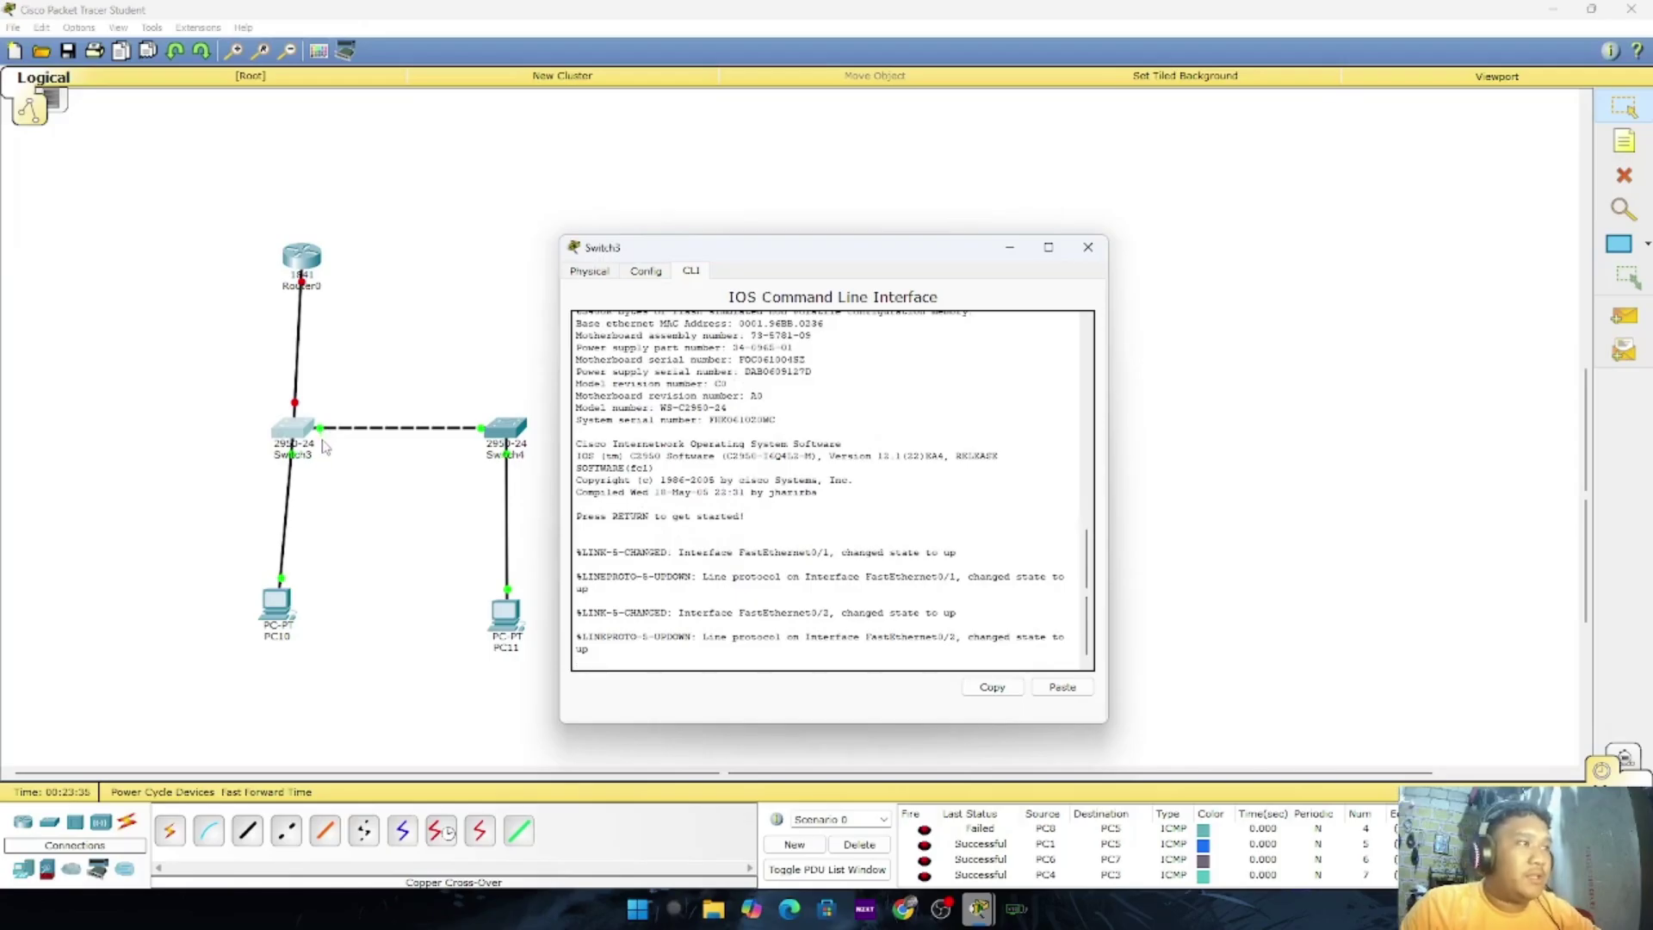
{"action": "left_click", "coordinate": [366, 464]}
{"action": "mouse_move", "coordinate": [348, 436]}
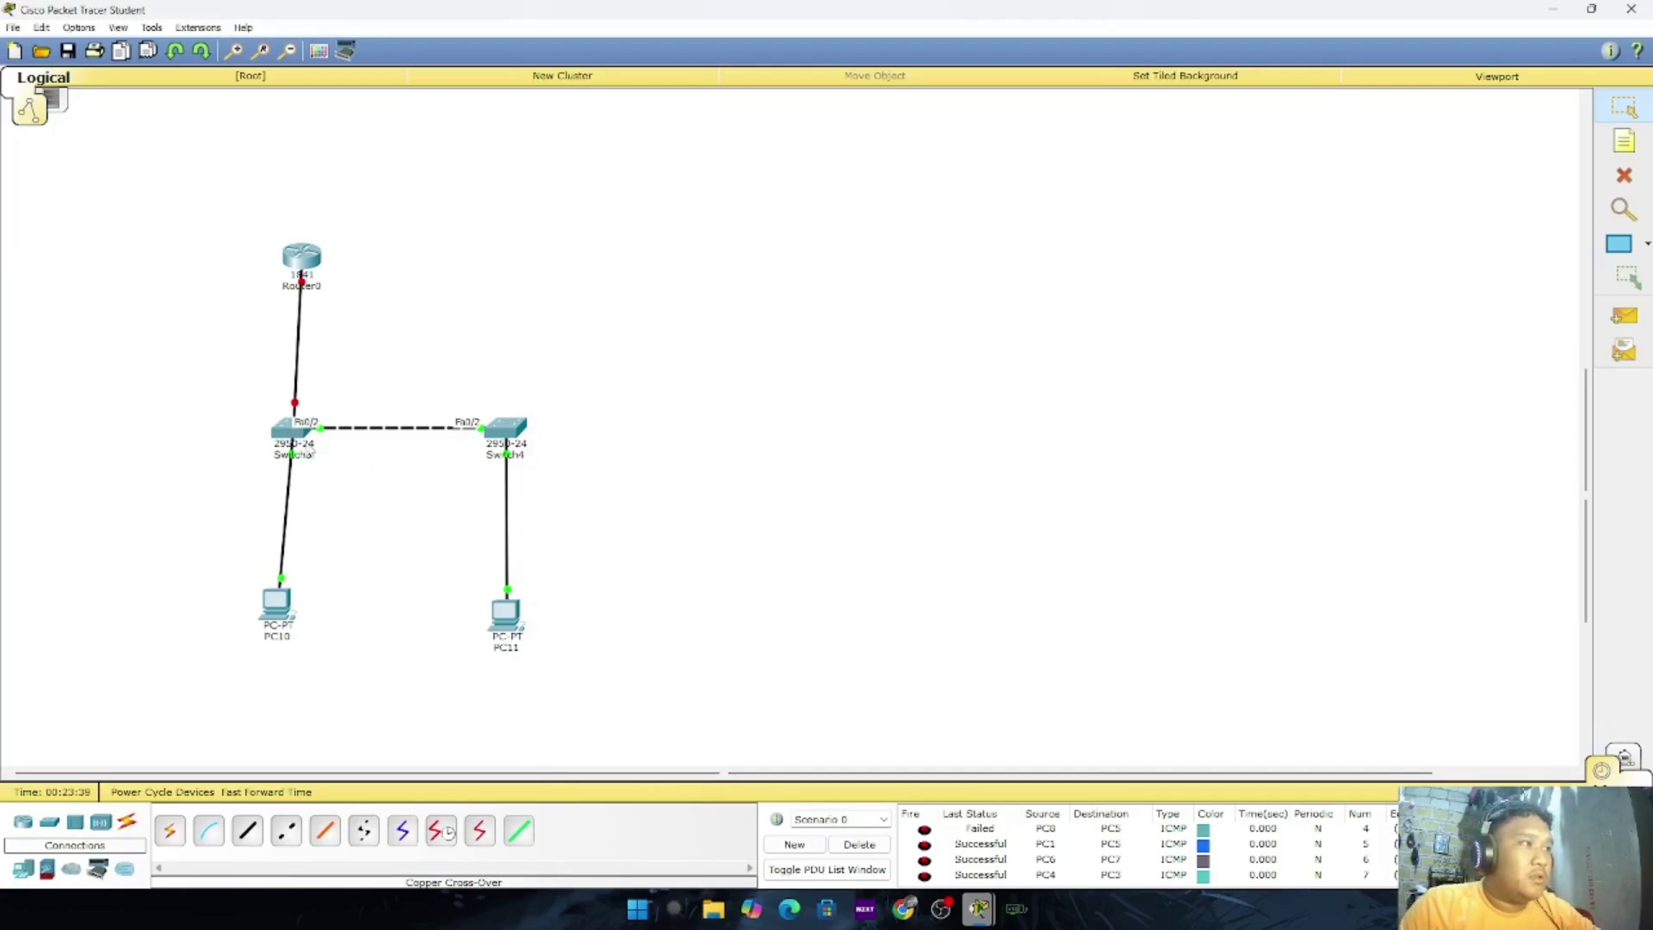
Open Switch3's command line and enter global configuration mode with enable and conf t
{"action": "left_click", "coordinate": [294, 431]}
{"action": "key", "text": "Return"}
{"action": "type", "text": "enable"}
{"action": "key", "text": "Return"}
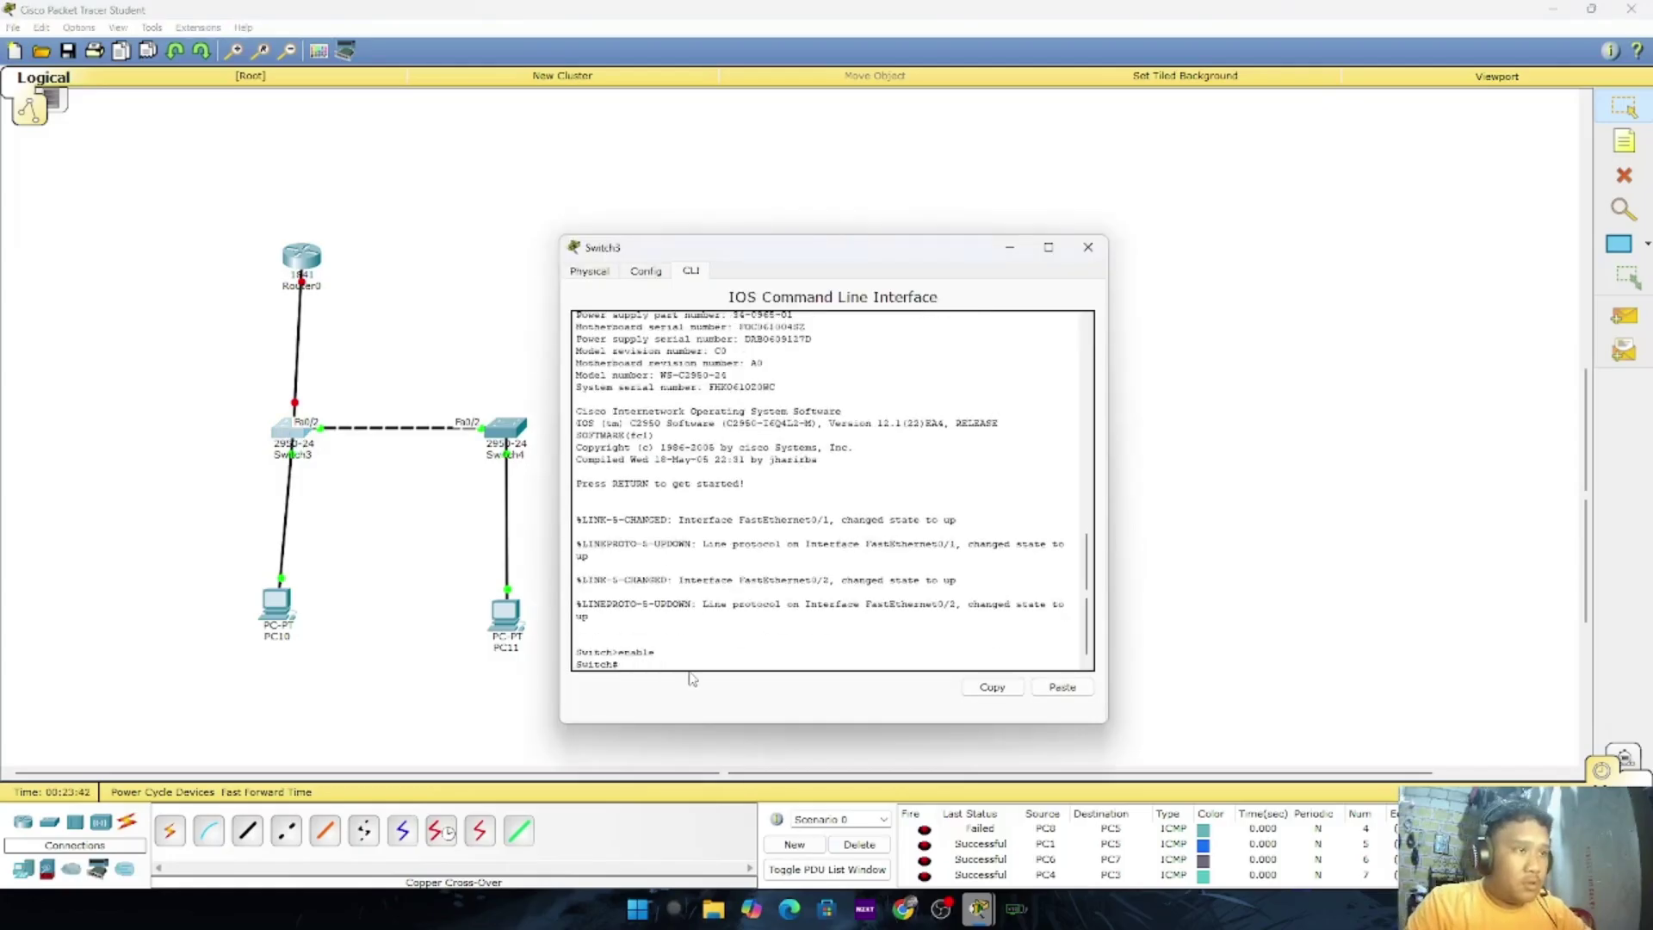
{"action": "type", "text": "conf t"}
{"action": "key", "text": "Return"}
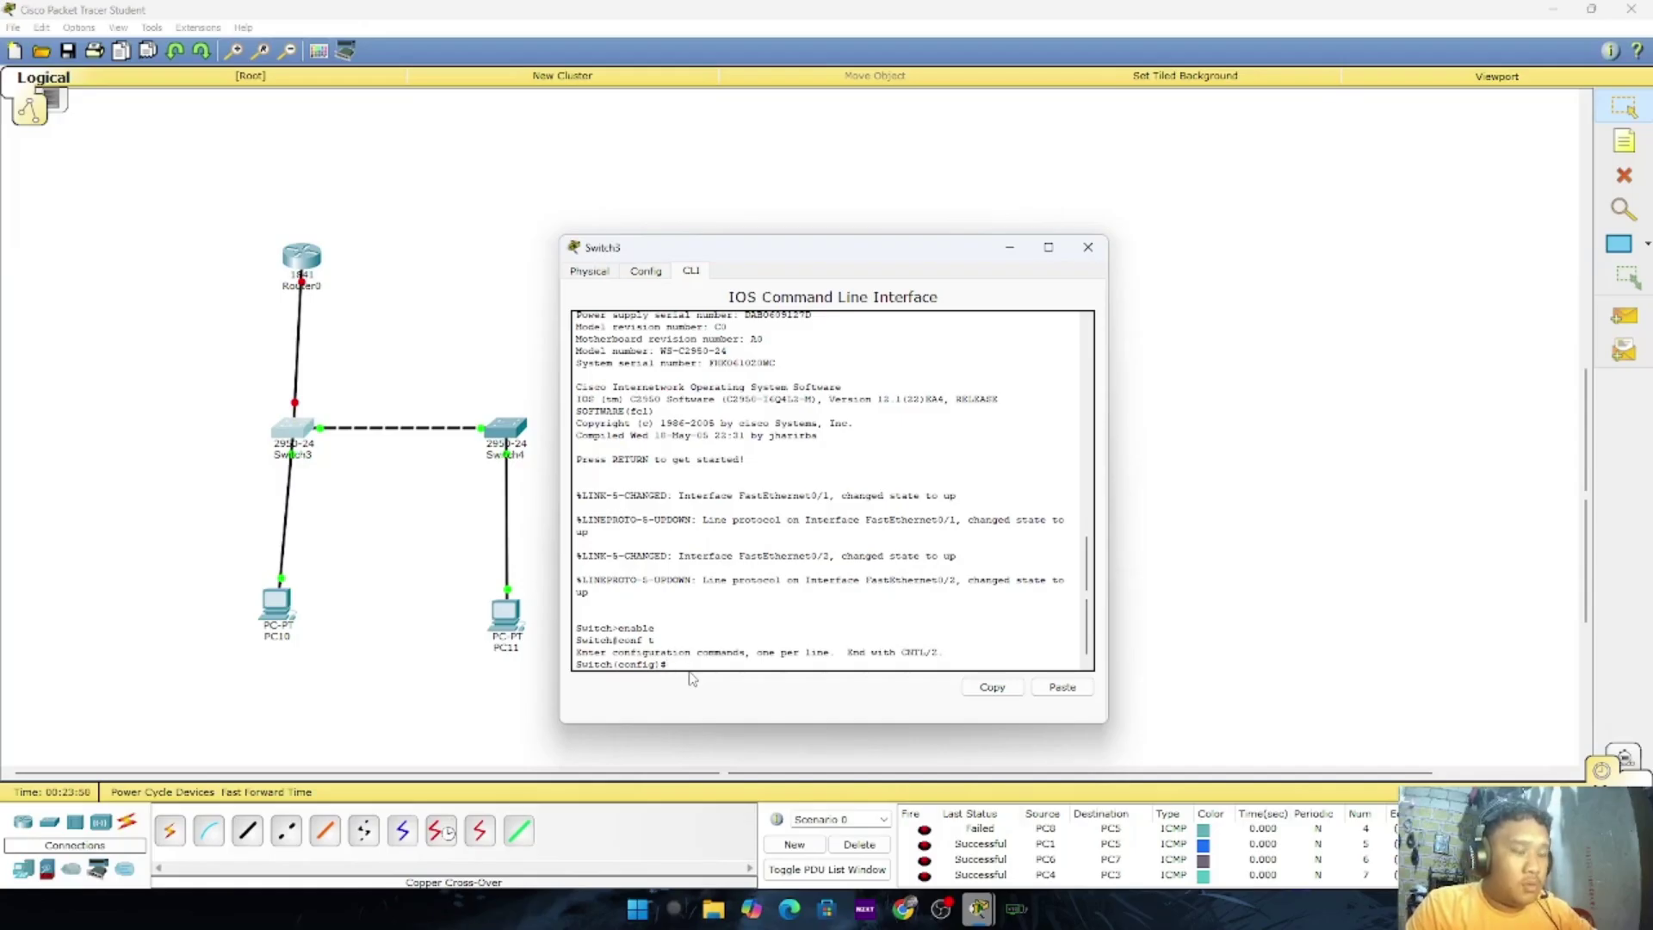
Set Switch3's interface fa0/2 toward Switch4 to switchport mode trunk and leave interface configuration
{"action": "type", "text": "int fa0"}
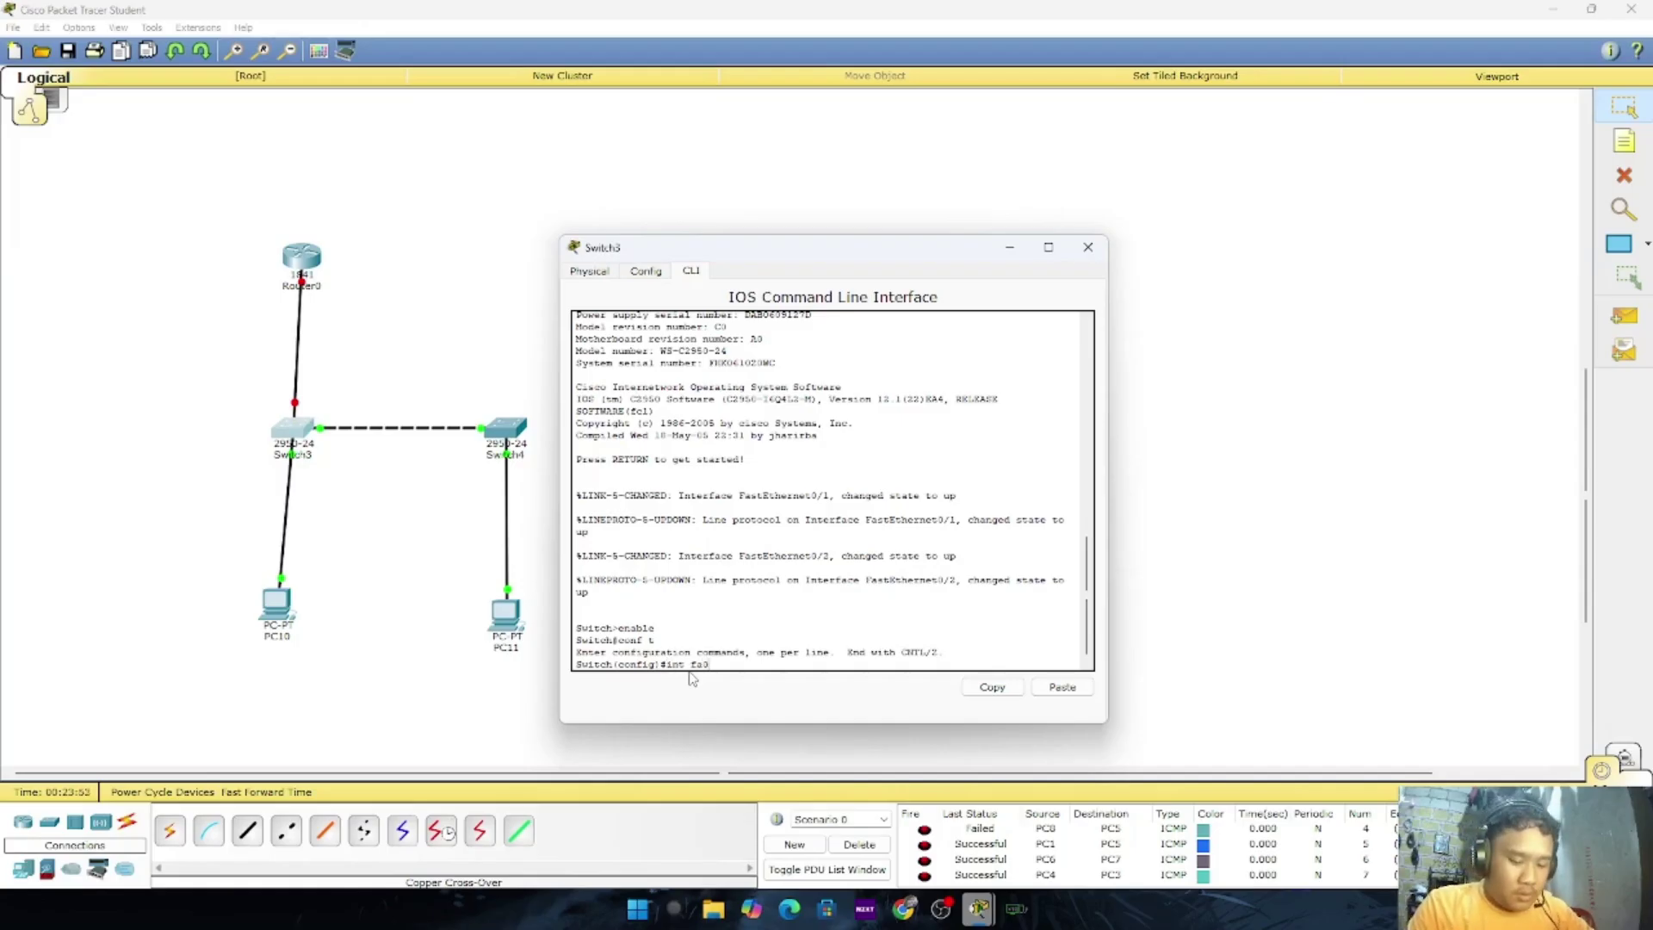
{"action": "type", "text": "/"}
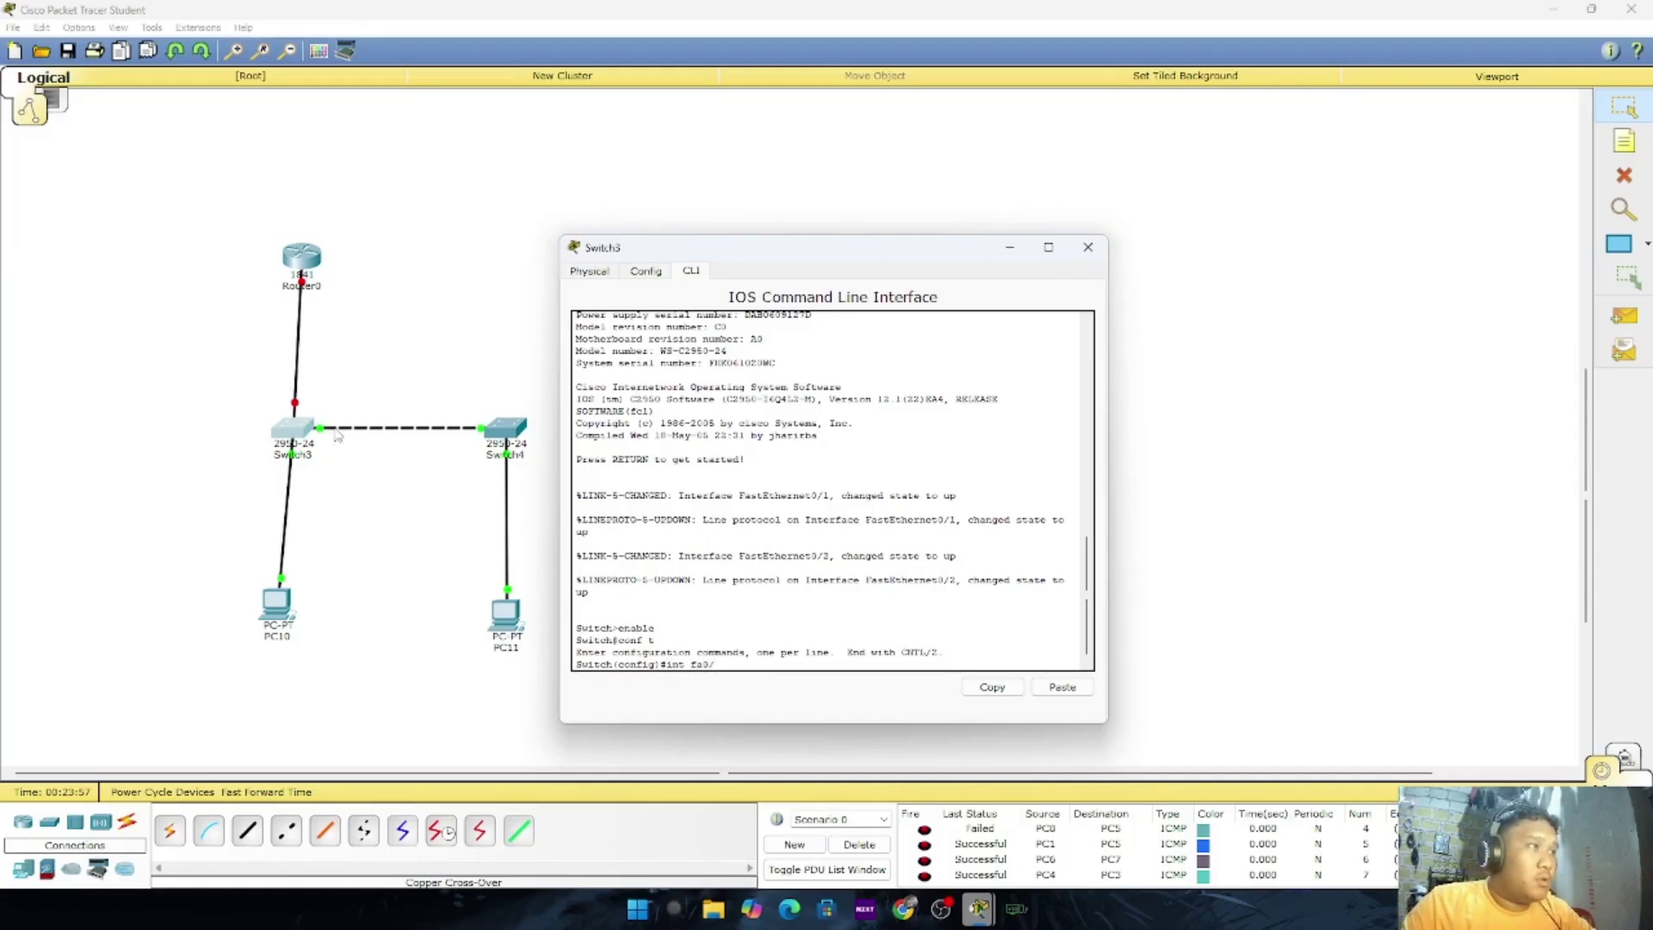
{"action": "left_click", "coordinate": [1010, 247]}
{"action": "left_click", "coordinate": [315, 432]}
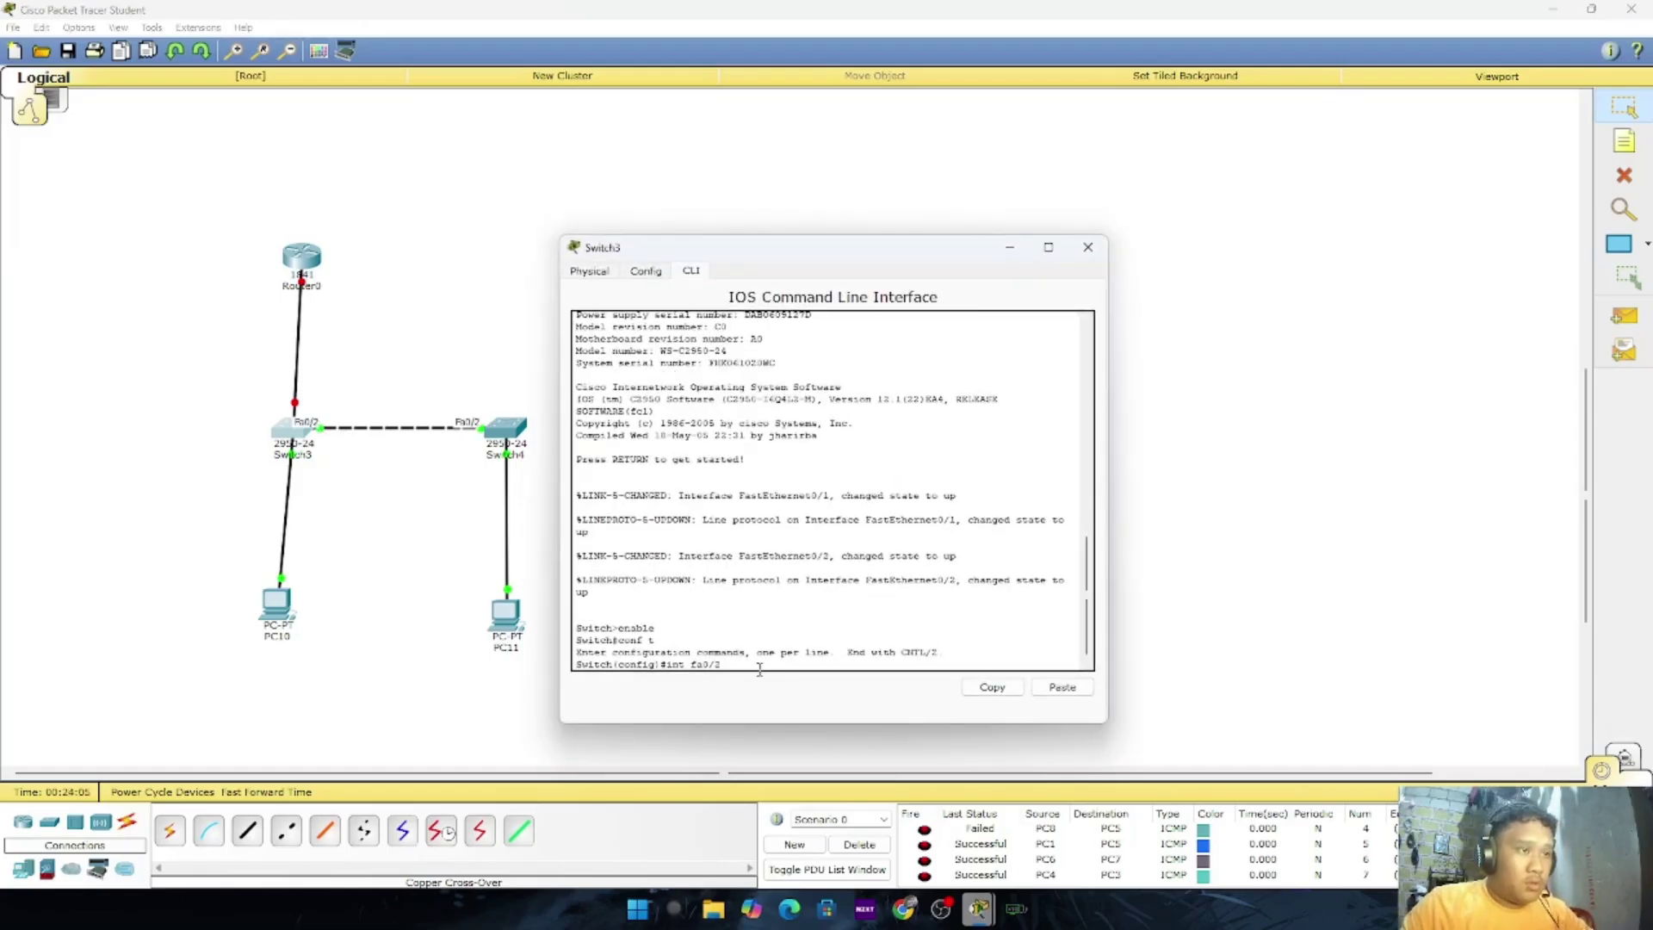
{"action": "key", "text": "Return"}
{"action": "type", "text": "switchpor"}
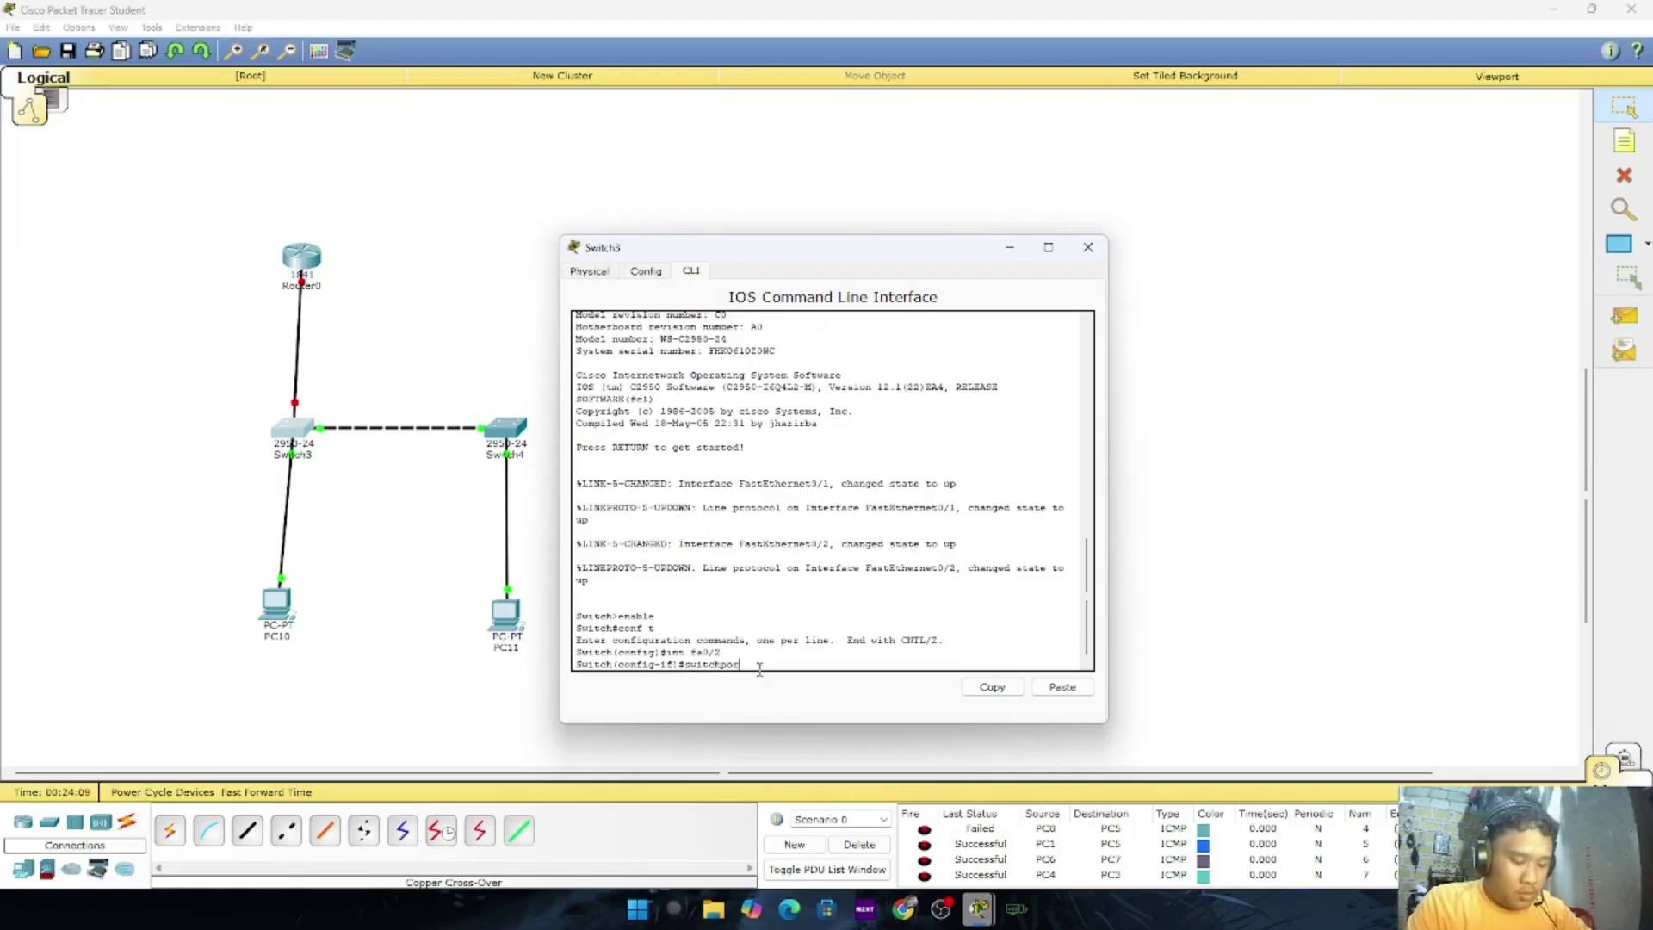
{"action": "type", "text": "t mode trunk"}
{"action": "key", "text": "Return"}
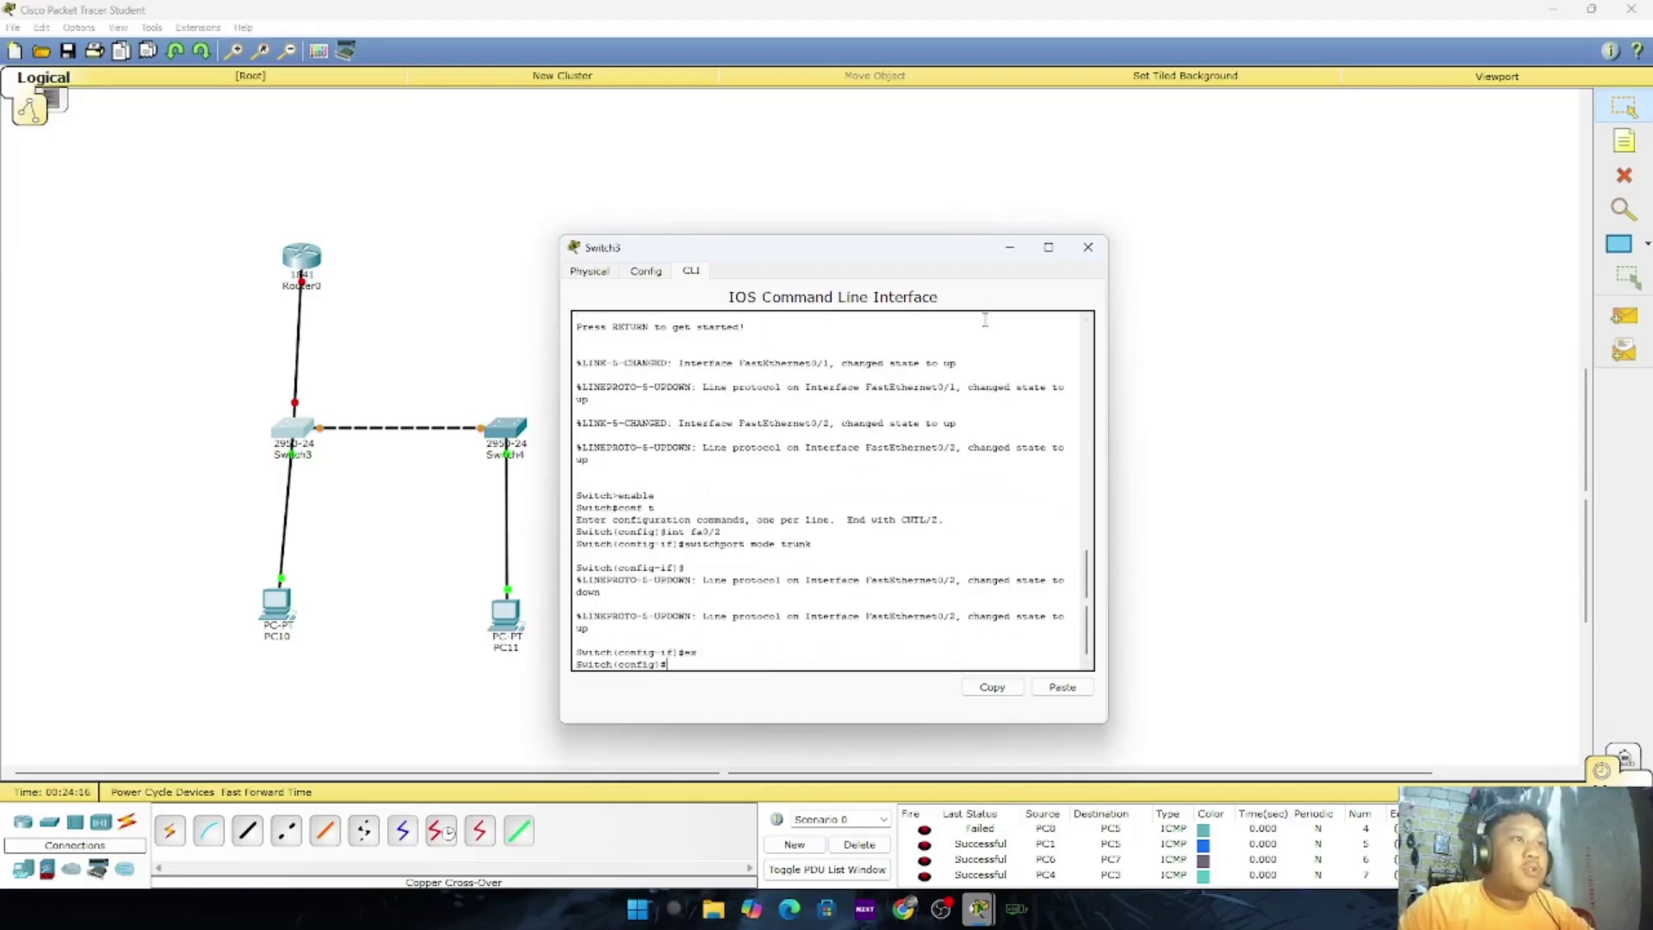
{"action": "left_click", "coordinate": [1089, 247]}
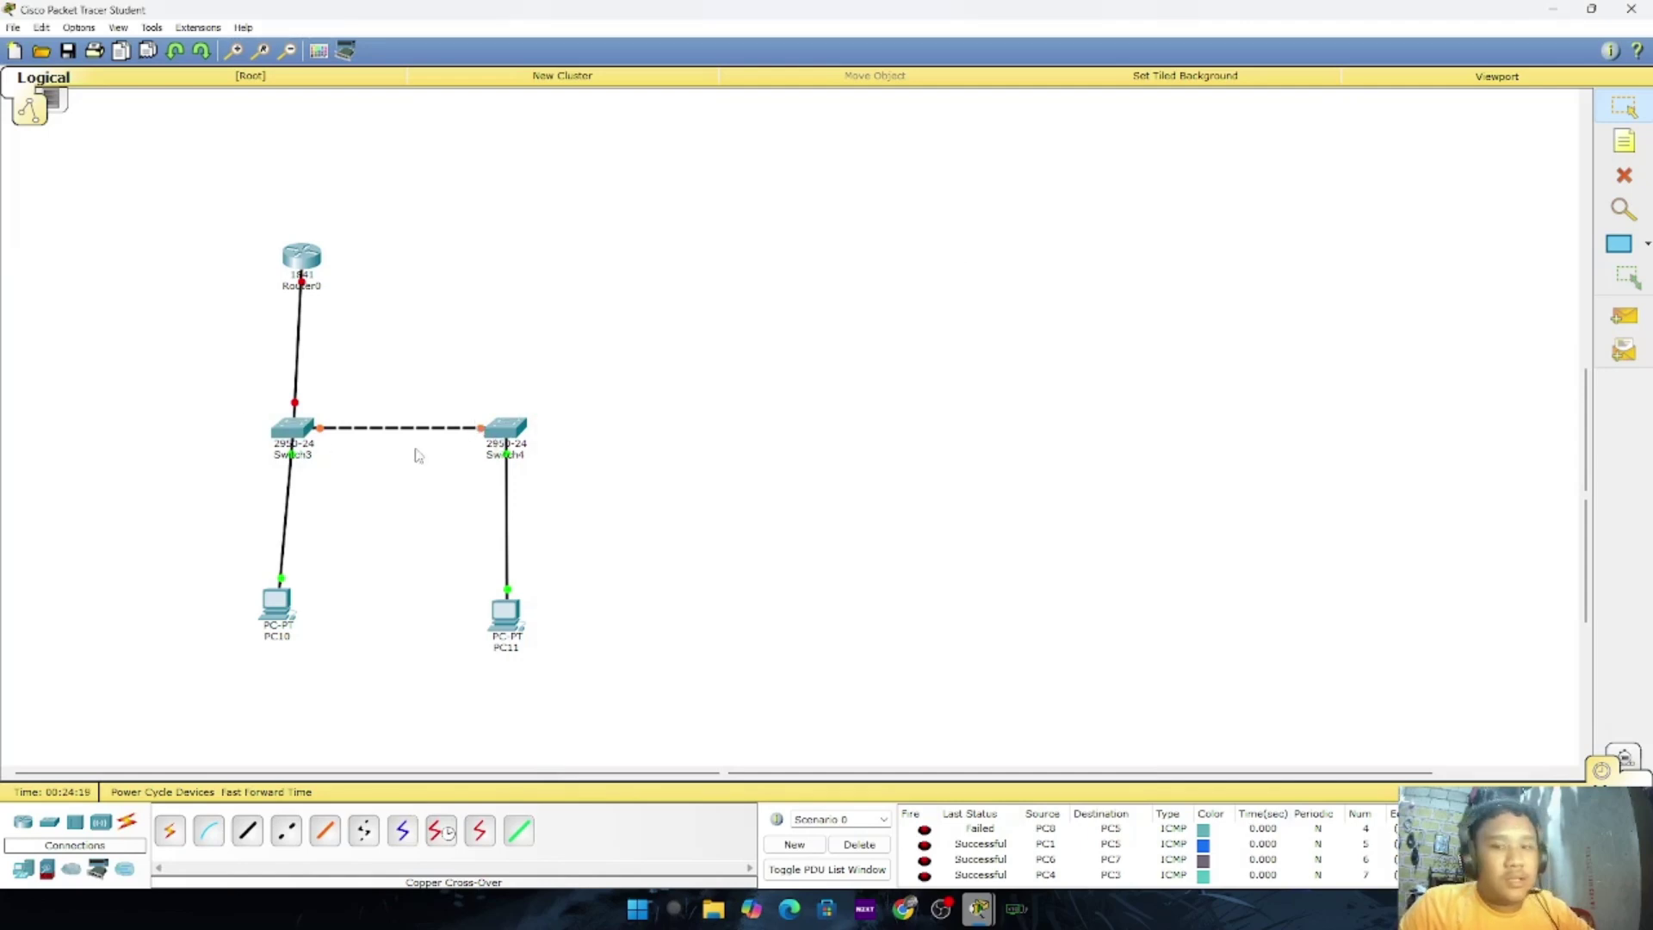
{"action": "mouse_move", "coordinate": [291, 434]}
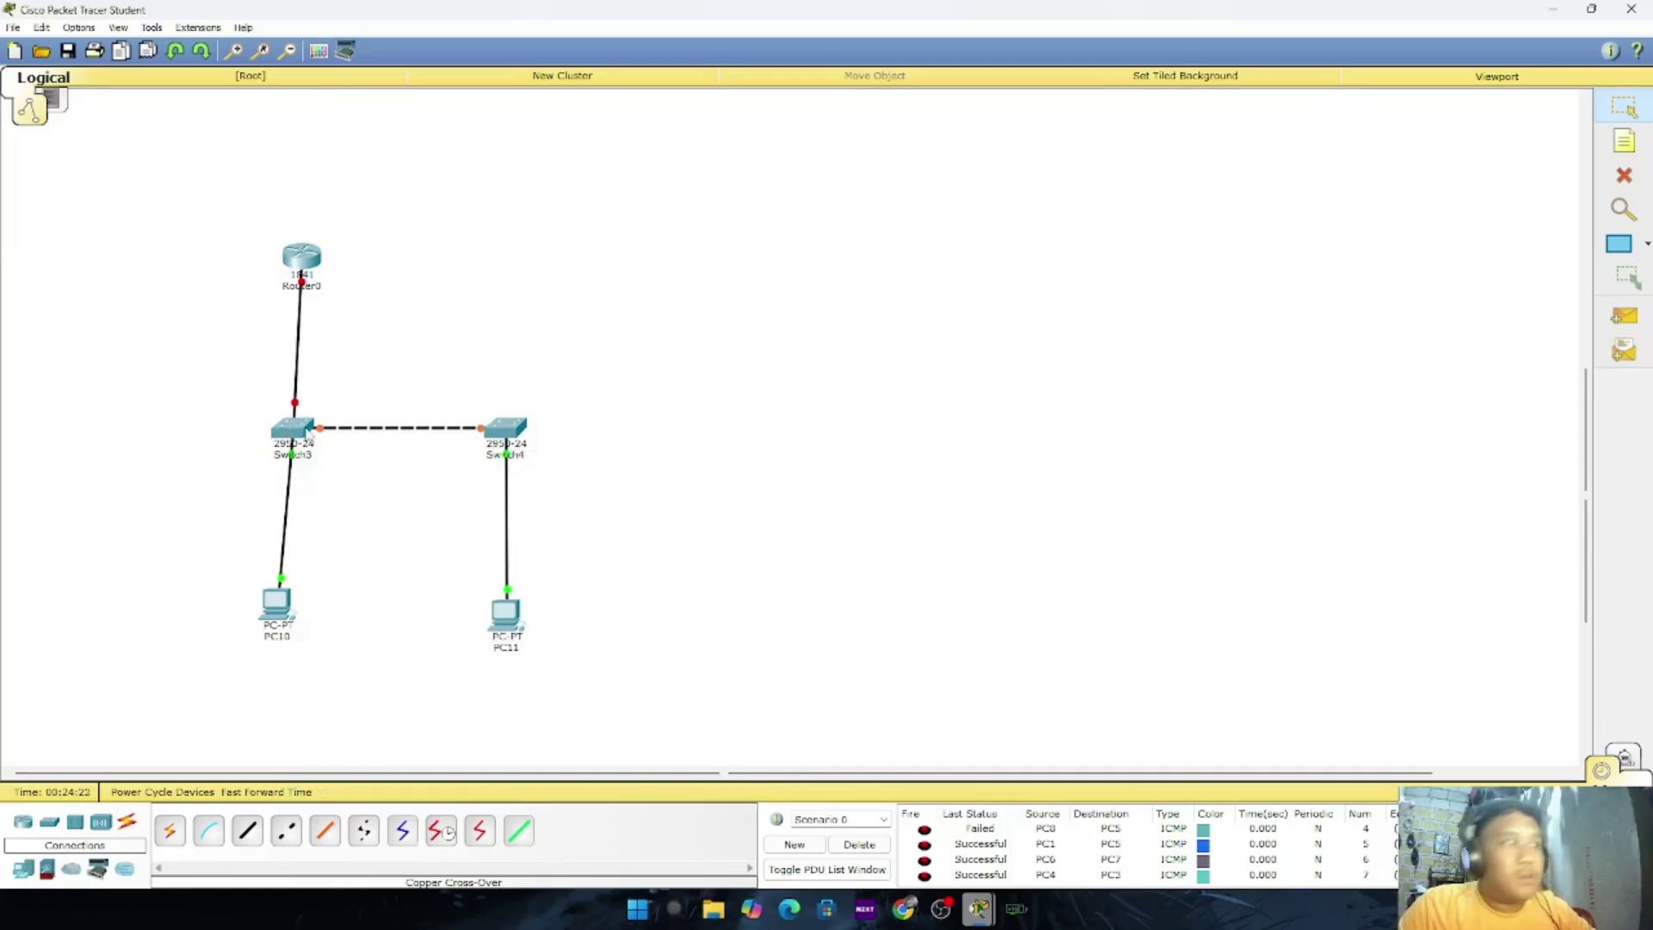
{"action": "left_click", "coordinate": [297, 432]}
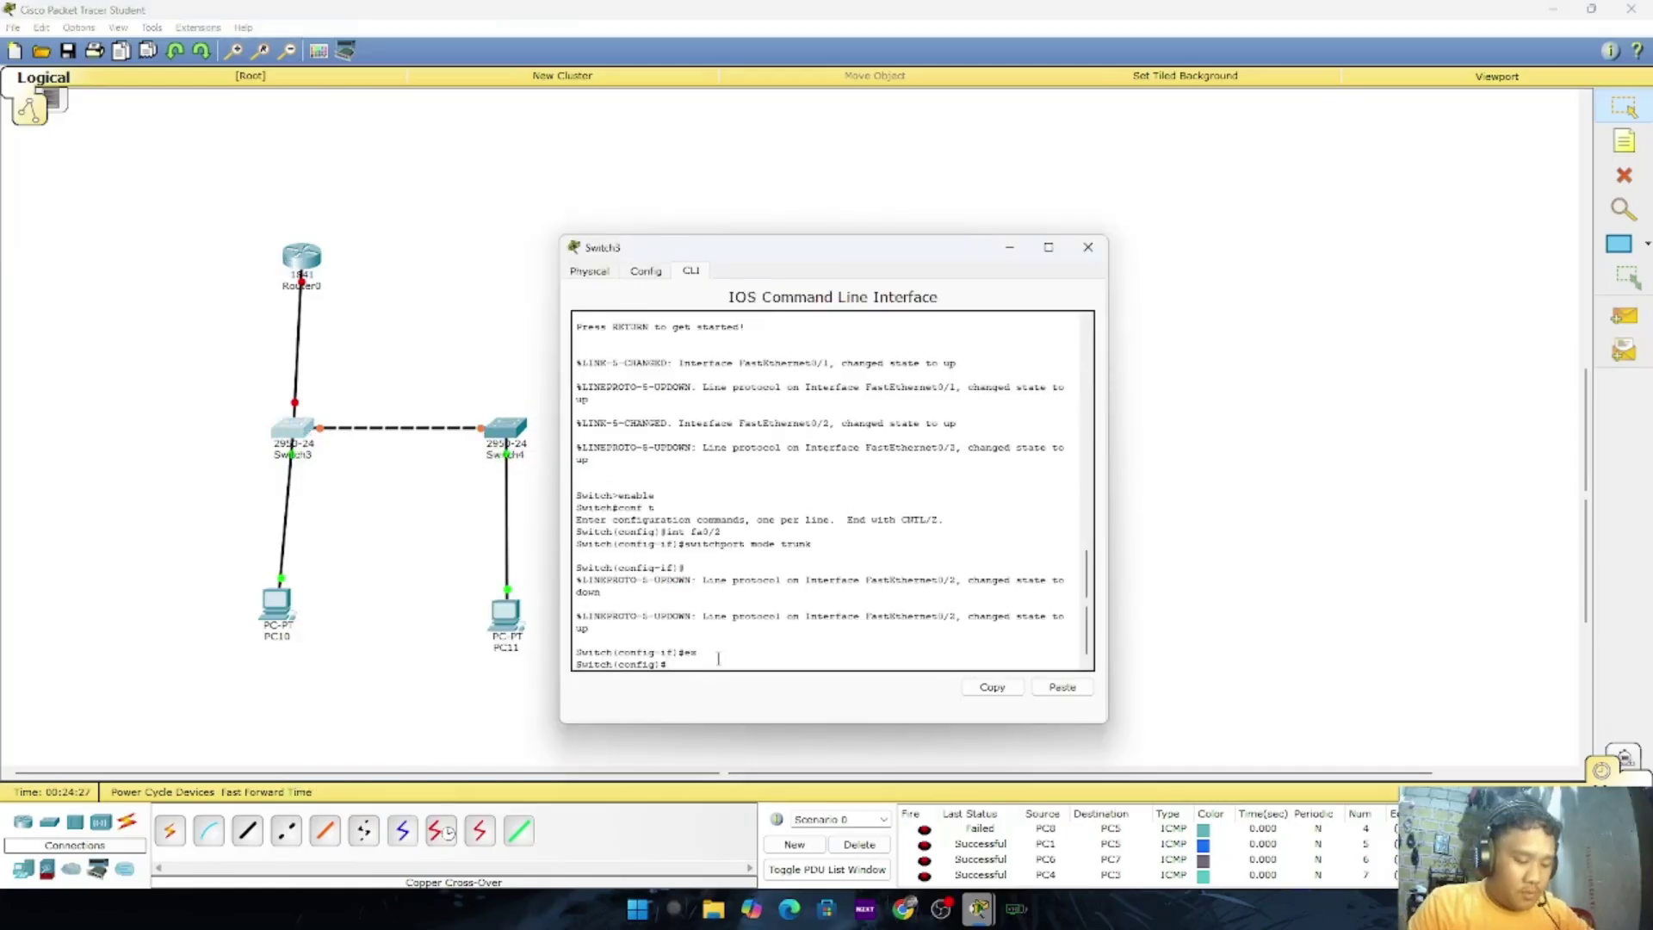
{"action": "type", "text": "int"}
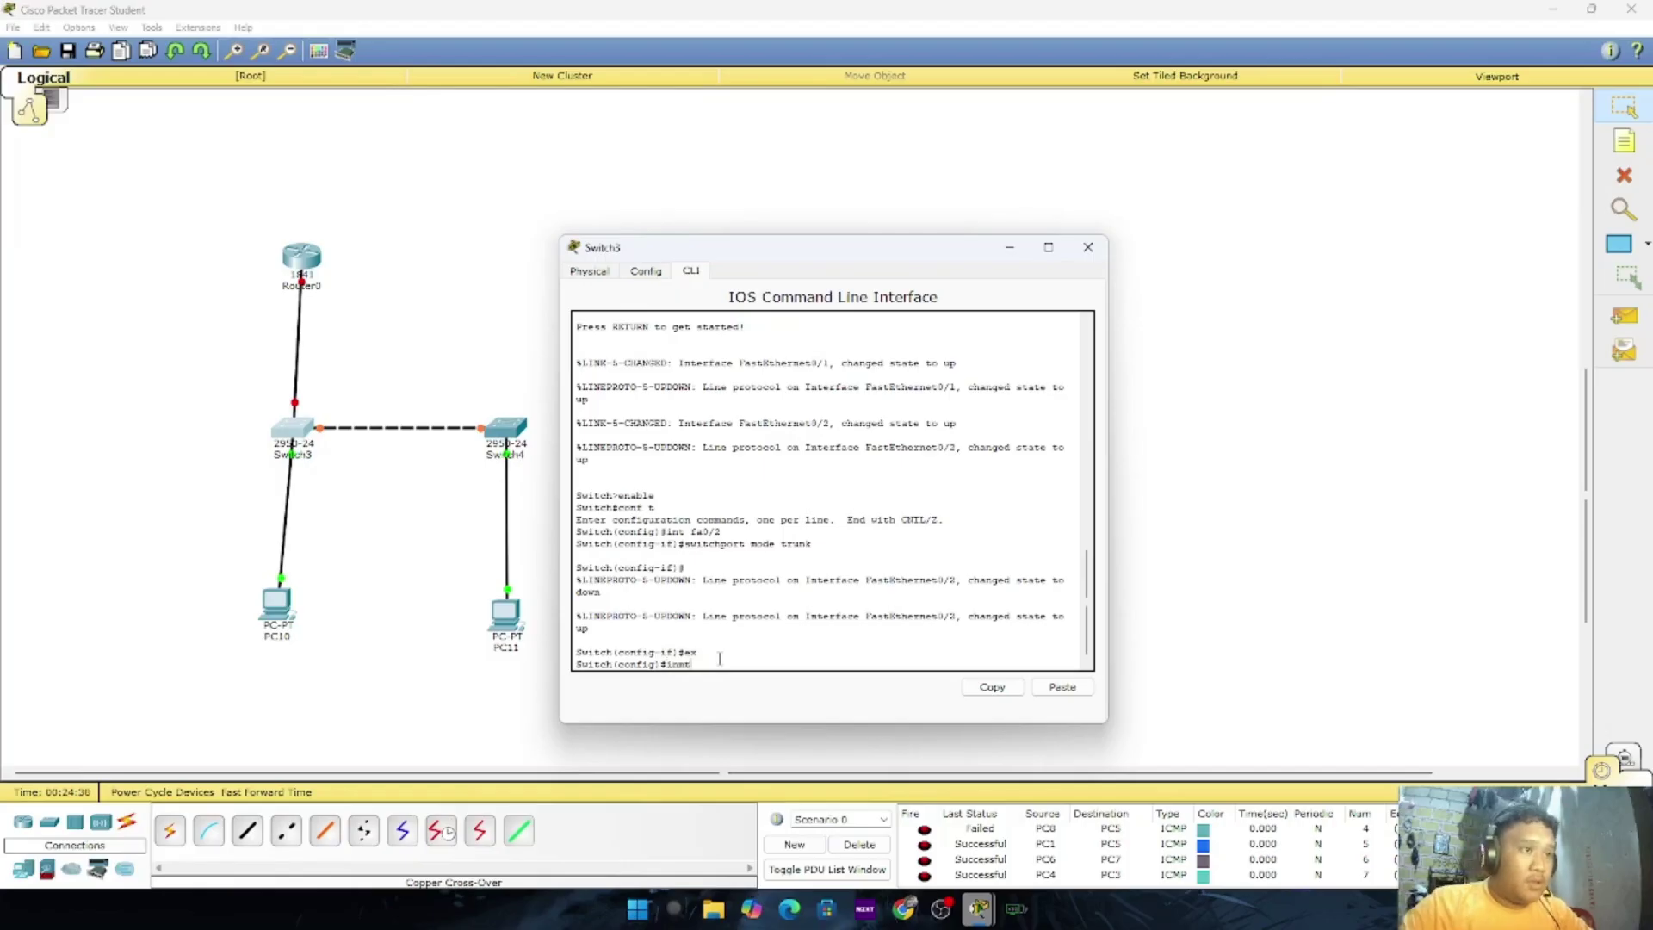
{"action": "left_click", "coordinate": [1010, 247]}
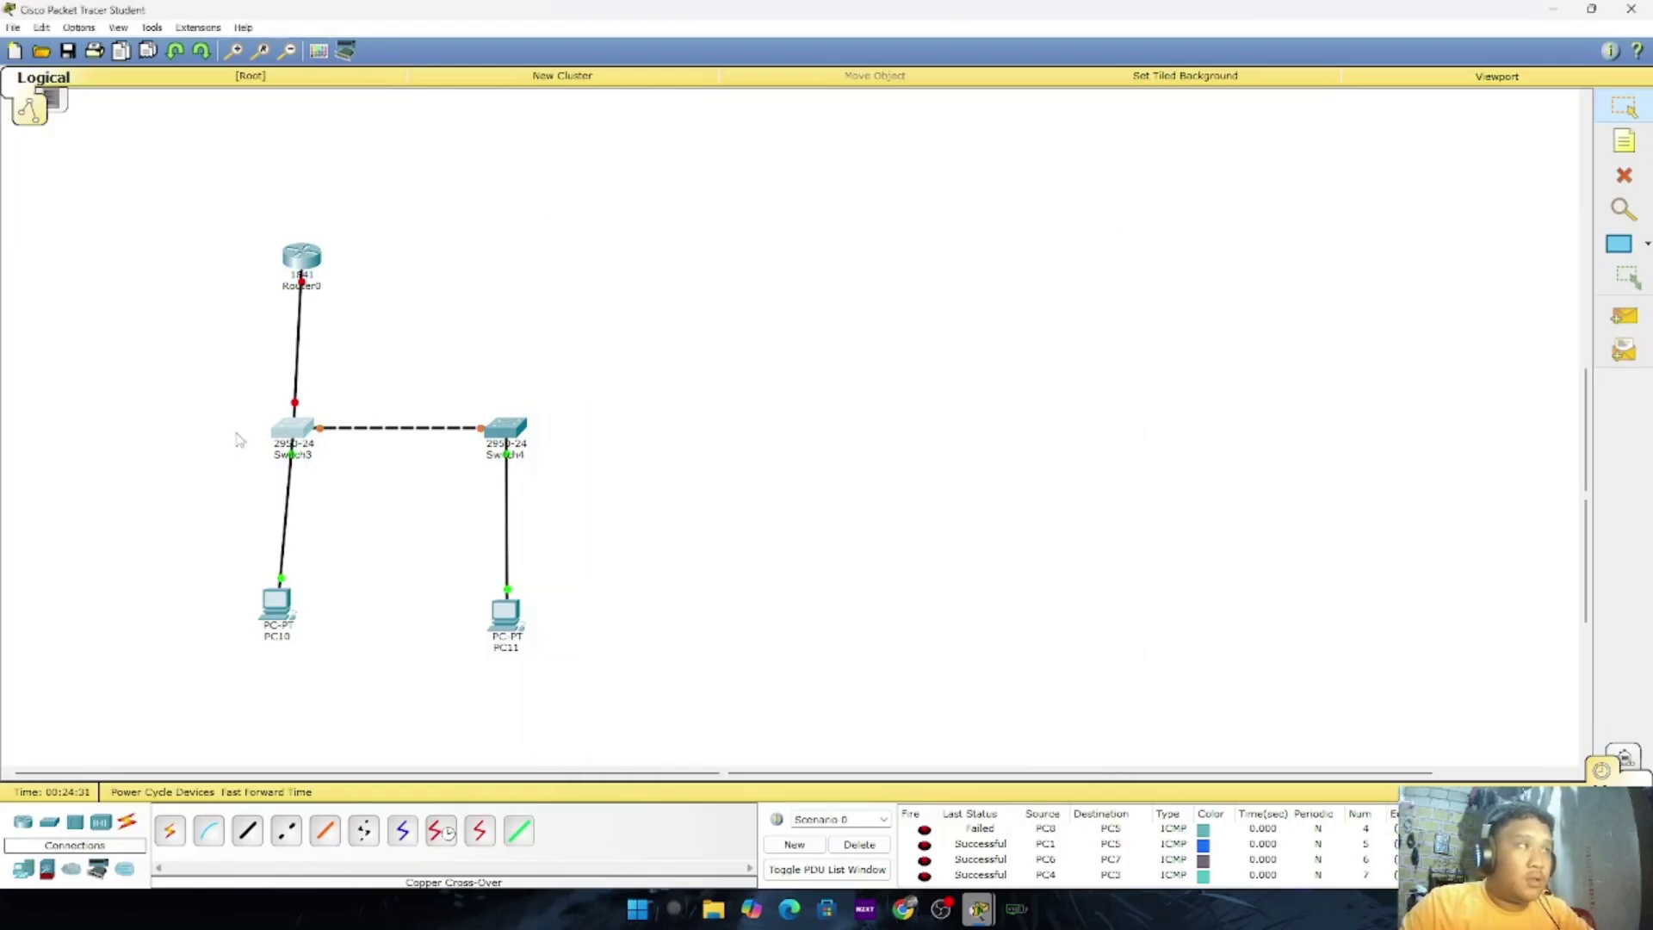
{"action": "mouse_move", "coordinate": [300, 410]}
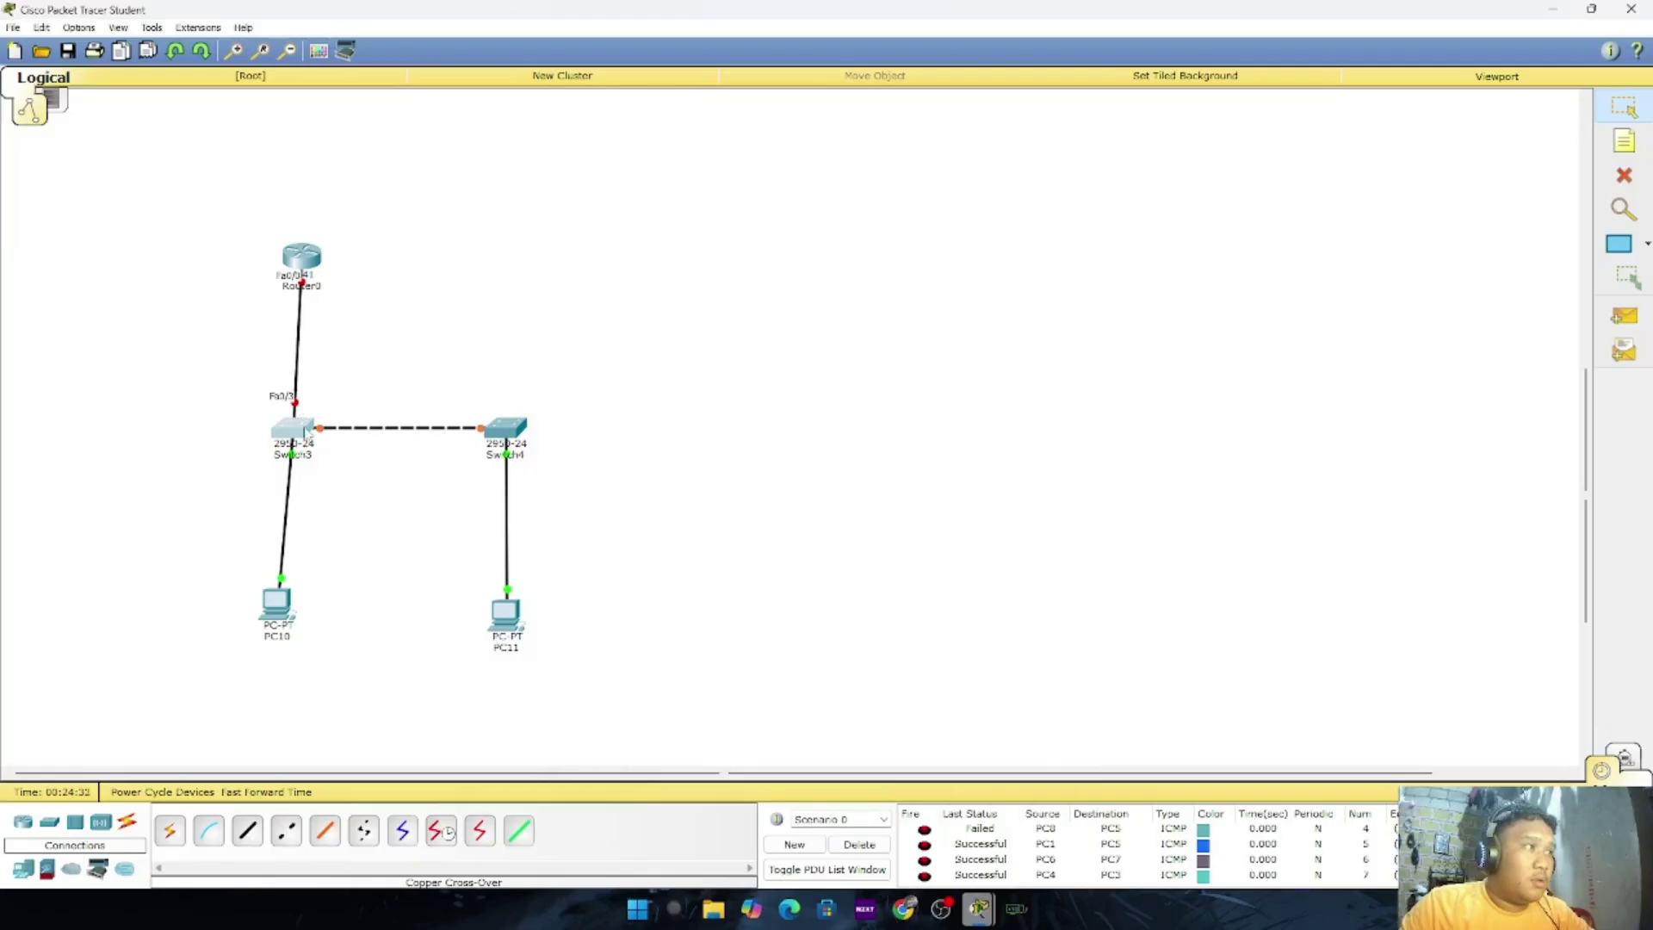
{"action": "left_click", "coordinate": [294, 430]}
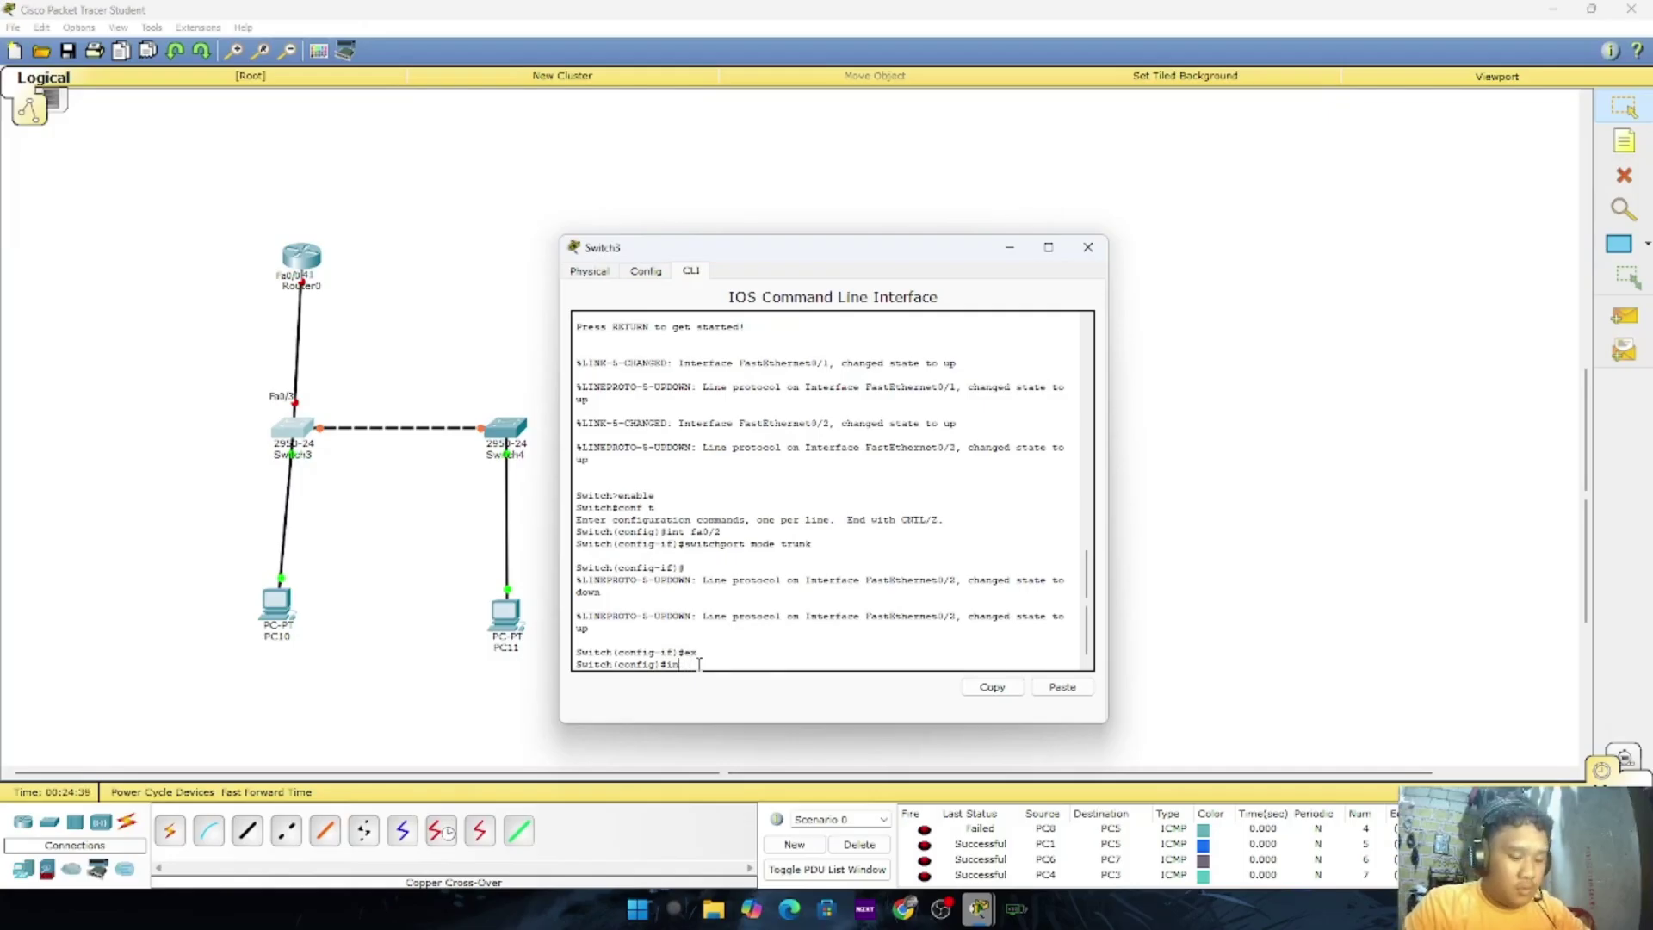
{"action": "key", "text": "BackSpace"}
{"action": "key", "text": "BackSpace"}
{"action": "key", "text": "BackSpace"}
{"action": "key", "text": "BackSpace"}
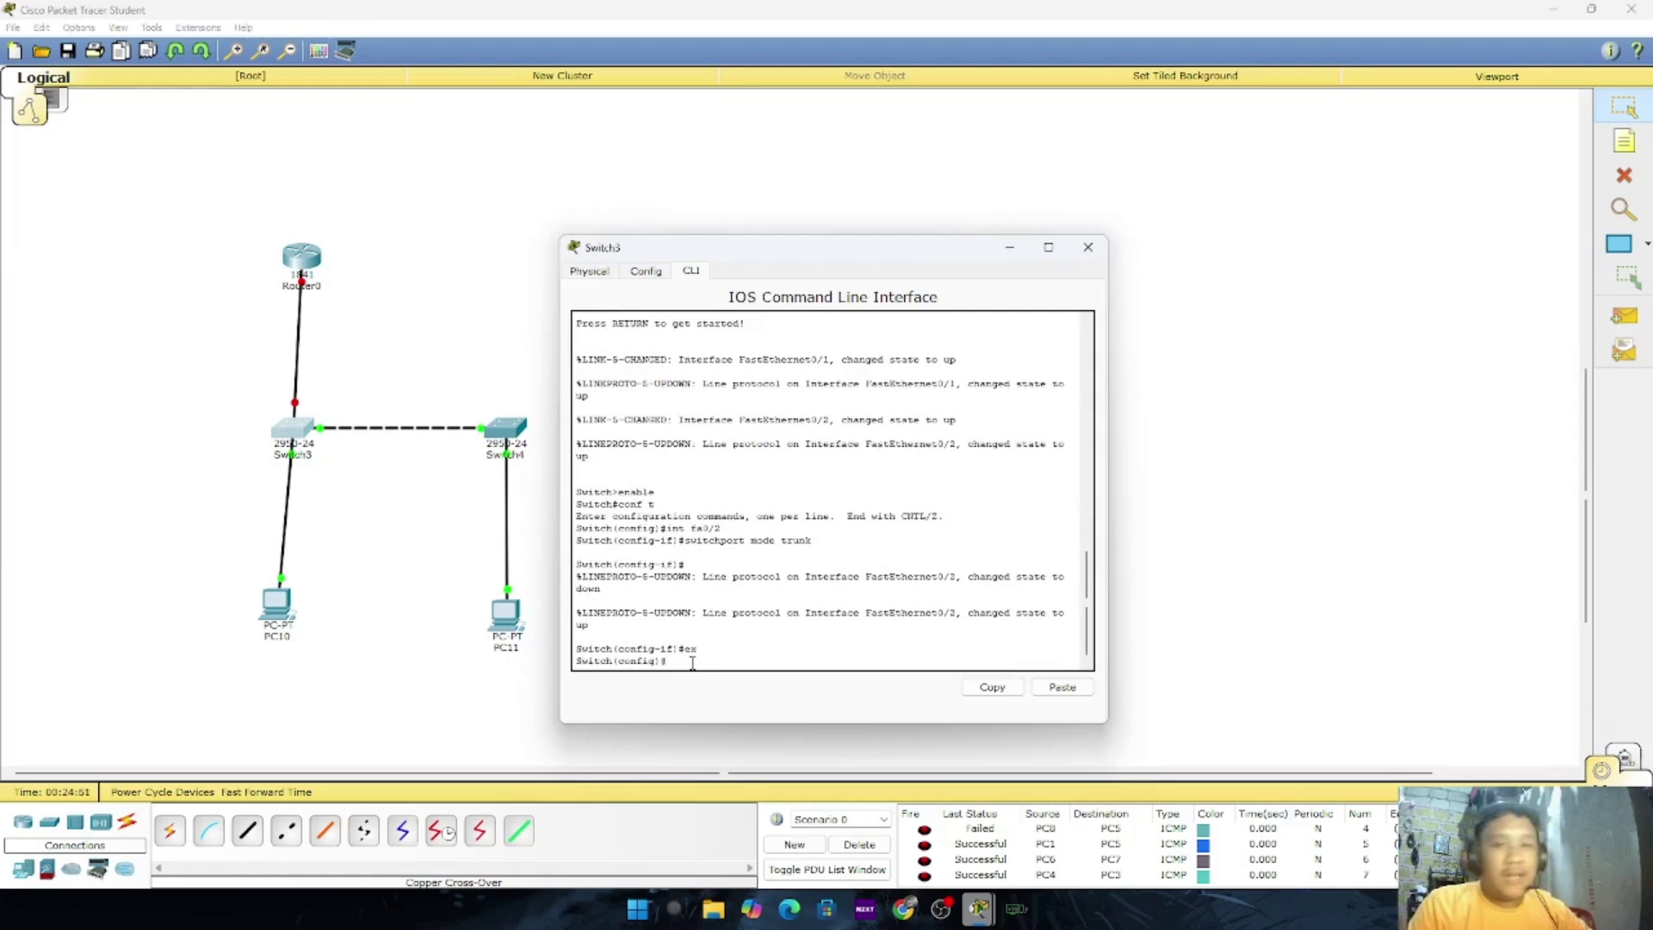
Create VLAN 10 on Switch3 and try to apply switchport mode access from within the VLAN configuration
{"action": "type", "text": "lan 10"}
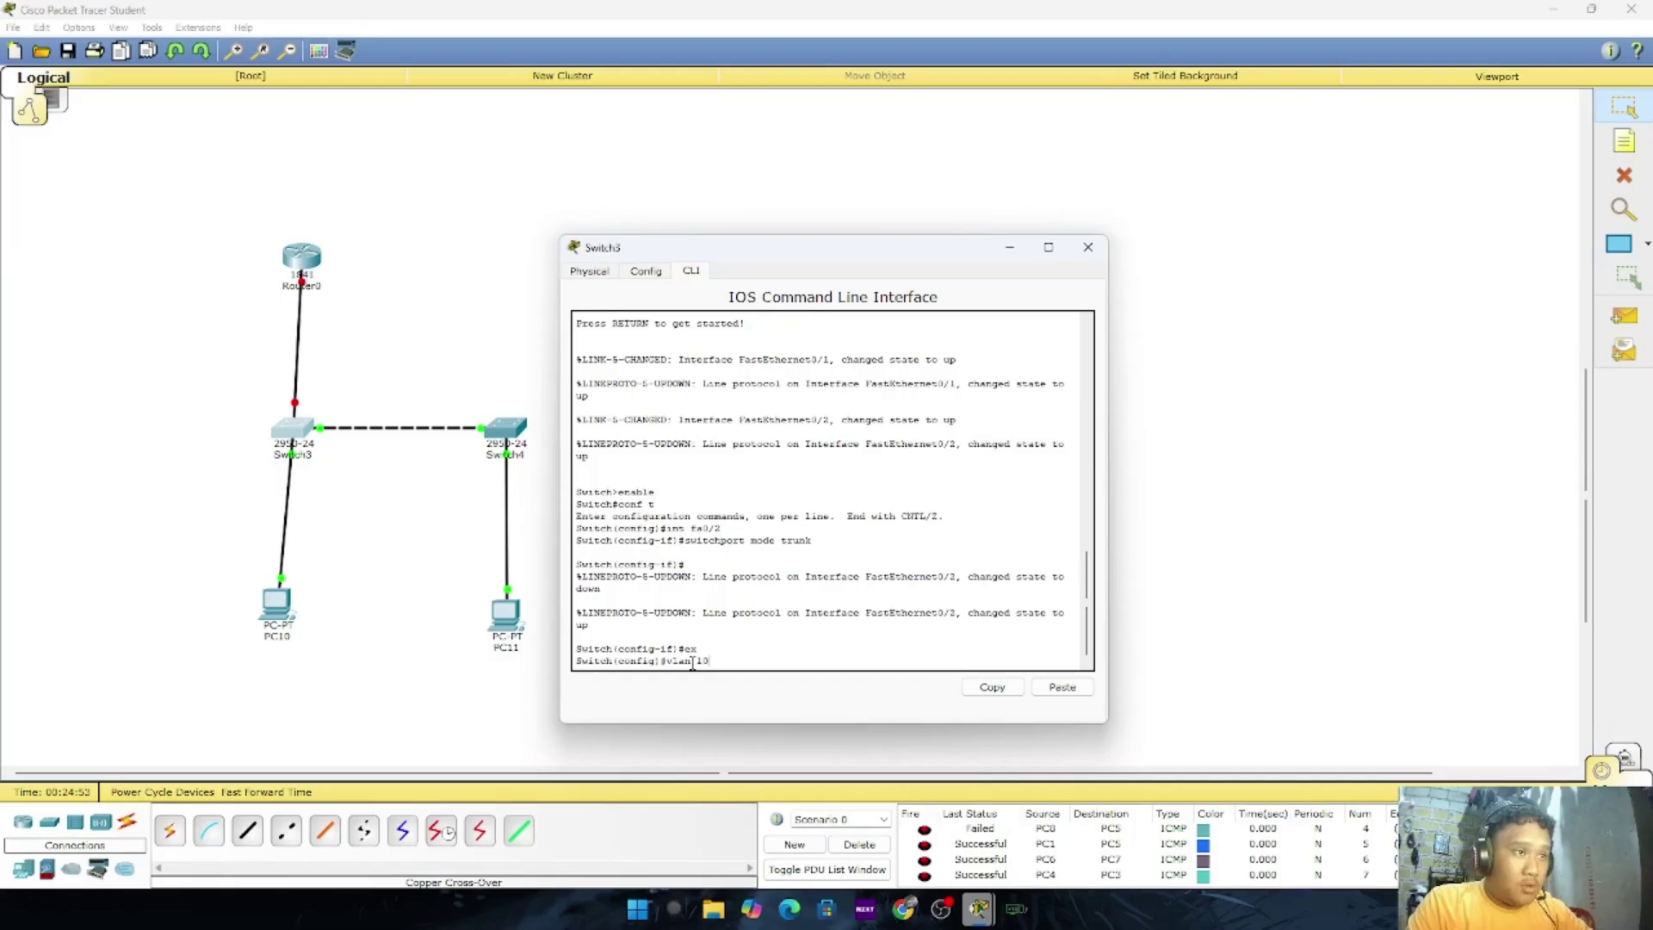
{"action": "key", "text": "Return"}
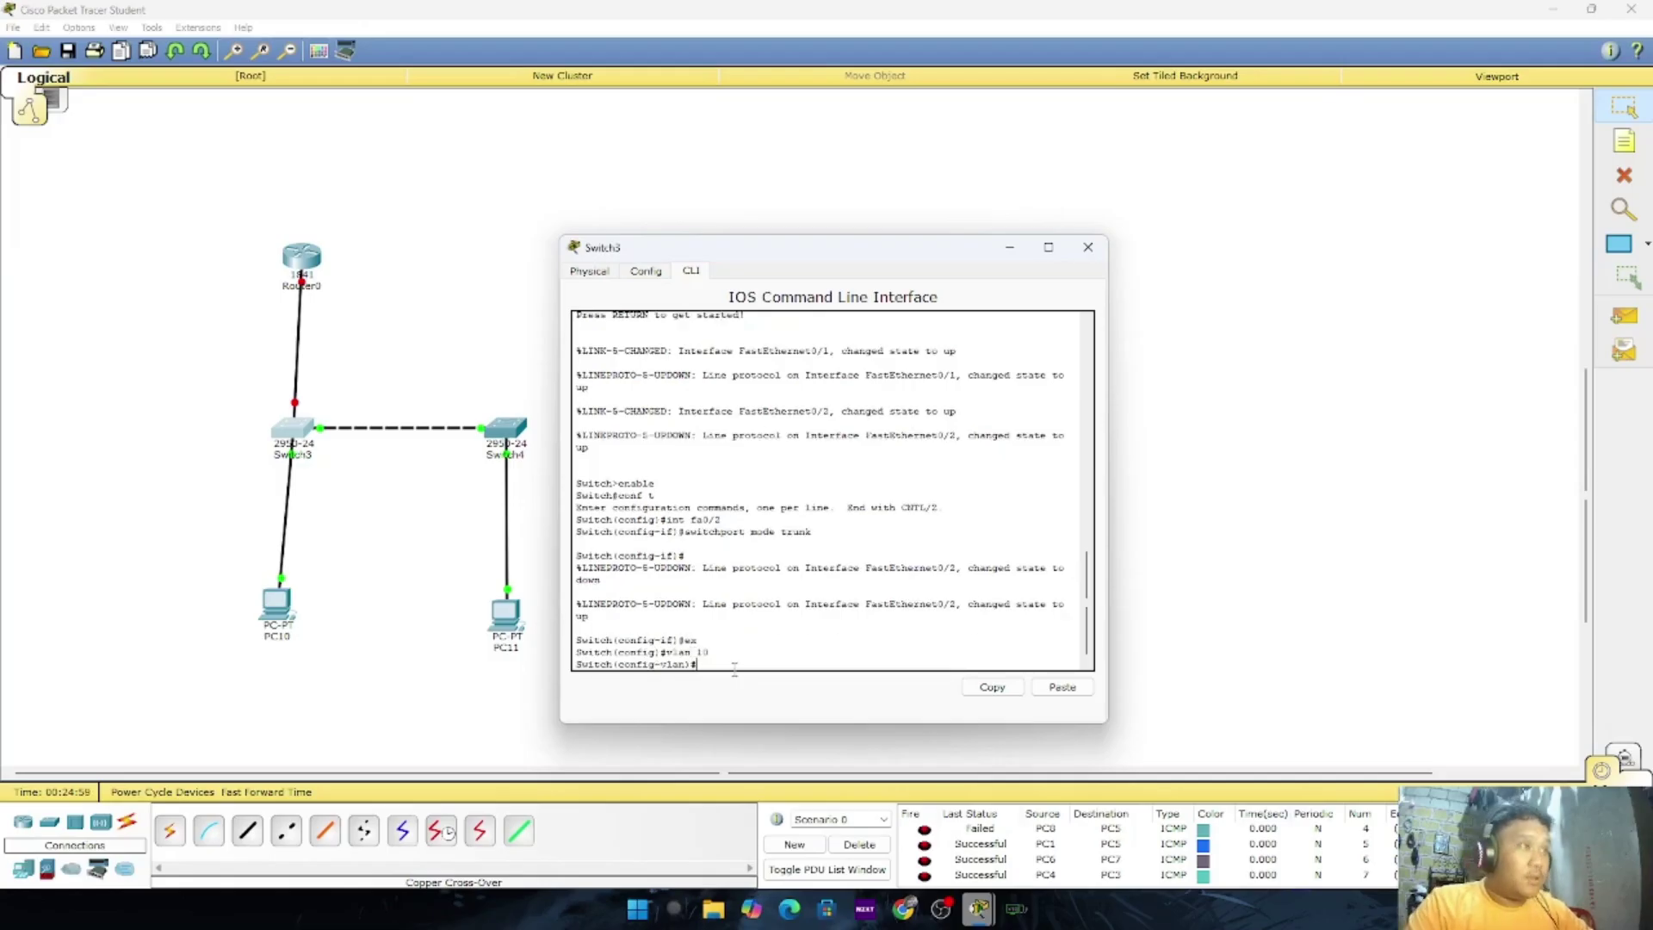
{"action": "type", "text": "name"}
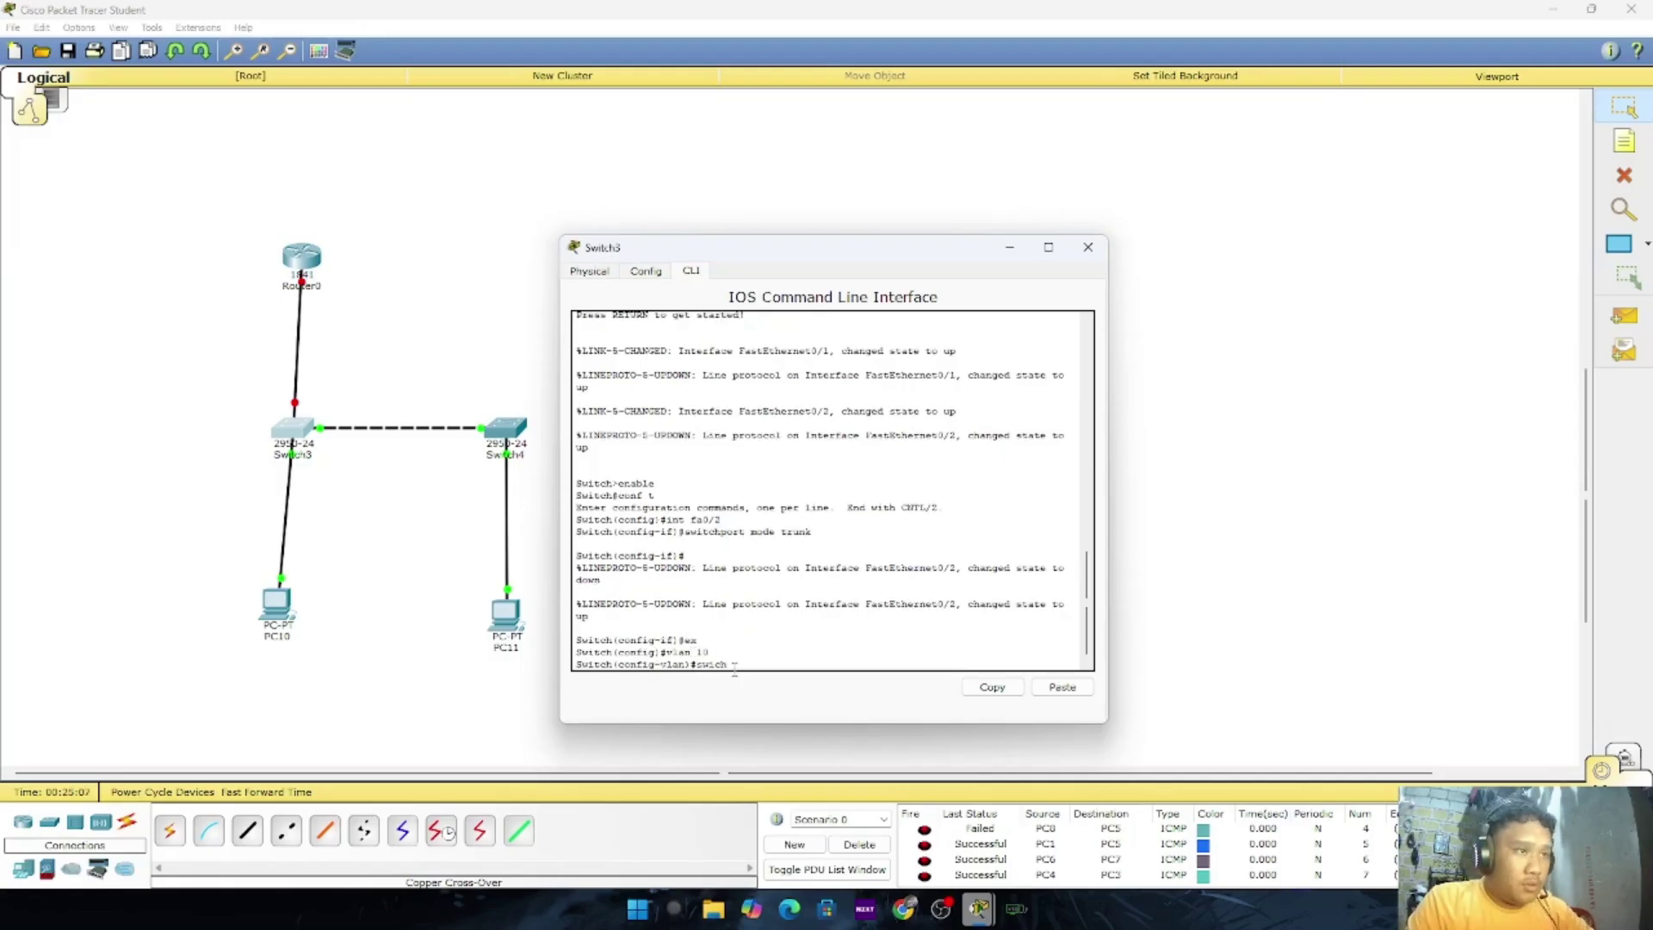
{"action": "key", "text": "BackSpace"}
{"action": "key", "text": "BackSpace"}
{"action": "type", "text": "tchport mode access"}
{"action": "key", "text": "Return"}
Set Switch3's interface fa0/1 toward PC10 to switchport mode access
{"action": "key", "text": "Up"}
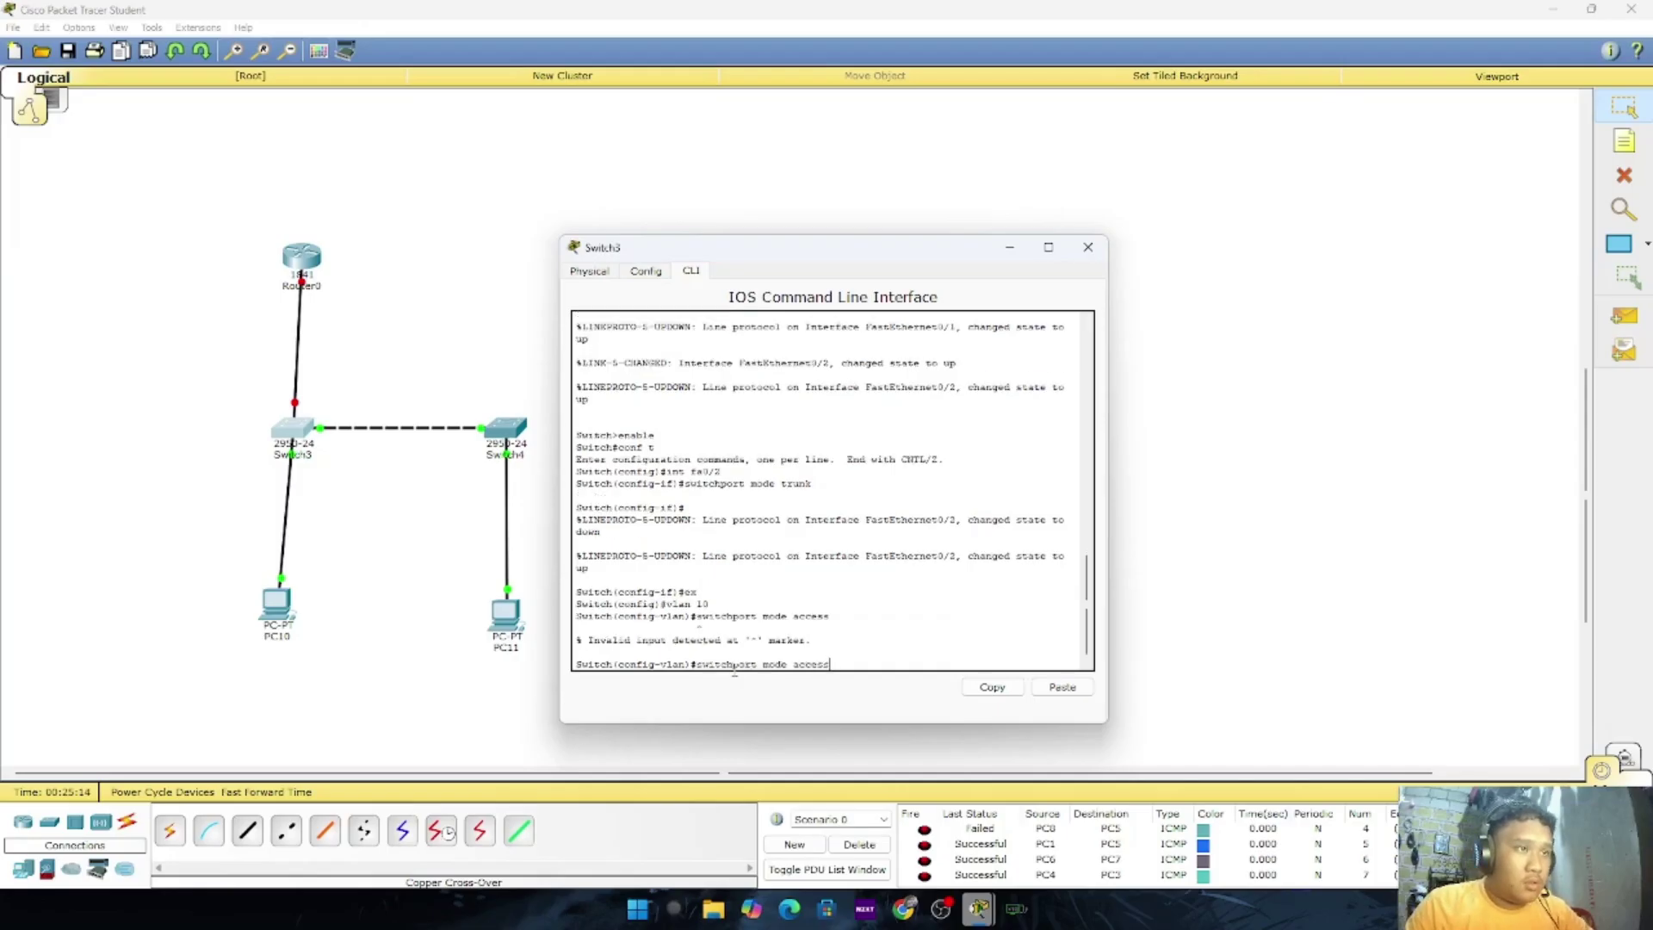
{"action": "key", "text": "BackSpace"}
{"action": "key", "text": "BackSpace"}
{"action": "key", "text": "BackSpace"}
{"action": "key", "text": "BackSpace"}
{"action": "key", "text": "BackSpace"}
{"action": "key", "text": "BackSpace"}
{"action": "key", "text": "BackSpace"}
{"action": "key", "text": "BackSpace"}
{"action": "key", "text": "BackSpace"}
{"action": "key", "text": "BackSpace"}
{"action": "key", "text": "BackSpace"}
{"action": "key", "text": "BackSpace"}
{"action": "key", "text": "BackSpace"}
{"action": "key", "text": "BackSpace"}
{"action": "key", "text": "BackSpace"}
{"action": "key", "text": "BackSpace"}
{"action": "key", "text": "BackSpace"}
{"action": "key", "text": "BackSpace"}
{"action": "key", "text": "BackSpace"}
{"action": "key", "text": "BackSpace"}
{"action": "type", "text": "int fa0/1"}
{"action": "key", "text": "Return"}
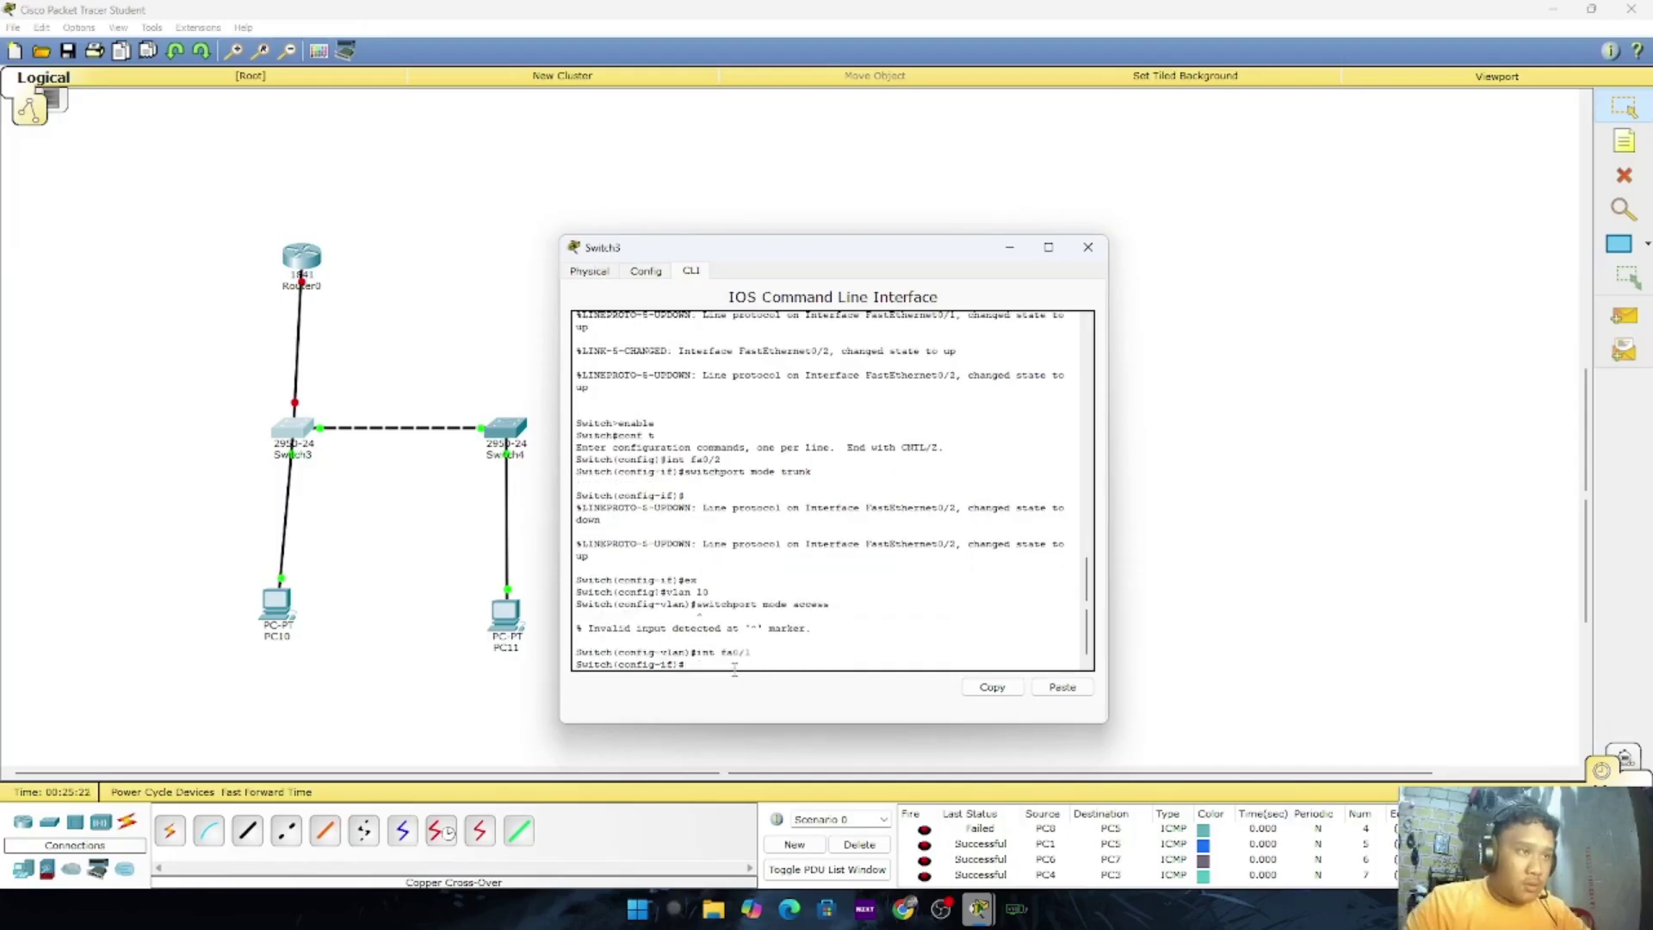
{"action": "key", "text": "Up"}
{"action": "key", "text": "Up"}
{"action": "key", "text": "Return"}
Assign Switch3's interface fa0/1 to VLAN 10 with switchport access vlan 10 and leave interface configuration
{"action": "key", "text": "Up"}
{"action": "key", "text": "BackSpace"}
{"action": "key", "text": "BackSpace"}
{"action": "key", "text": "BackSpace"}
{"action": "key", "text": "BackSpace"}
{"action": "key", "text": "BackSpace"}
{"action": "key", "text": "BackSpace"}
{"action": "key", "text": "BackSpace"}
{"action": "key", "text": "BackSpace"}
{"action": "key", "text": "BackSpace"}
{"action": "key", "text": "BackSpace"}
{"action": "key", "text": "BackSpace"}
{"action": "type", "text": "access vlan 10"}
{"action": "key", "text": "Return"}
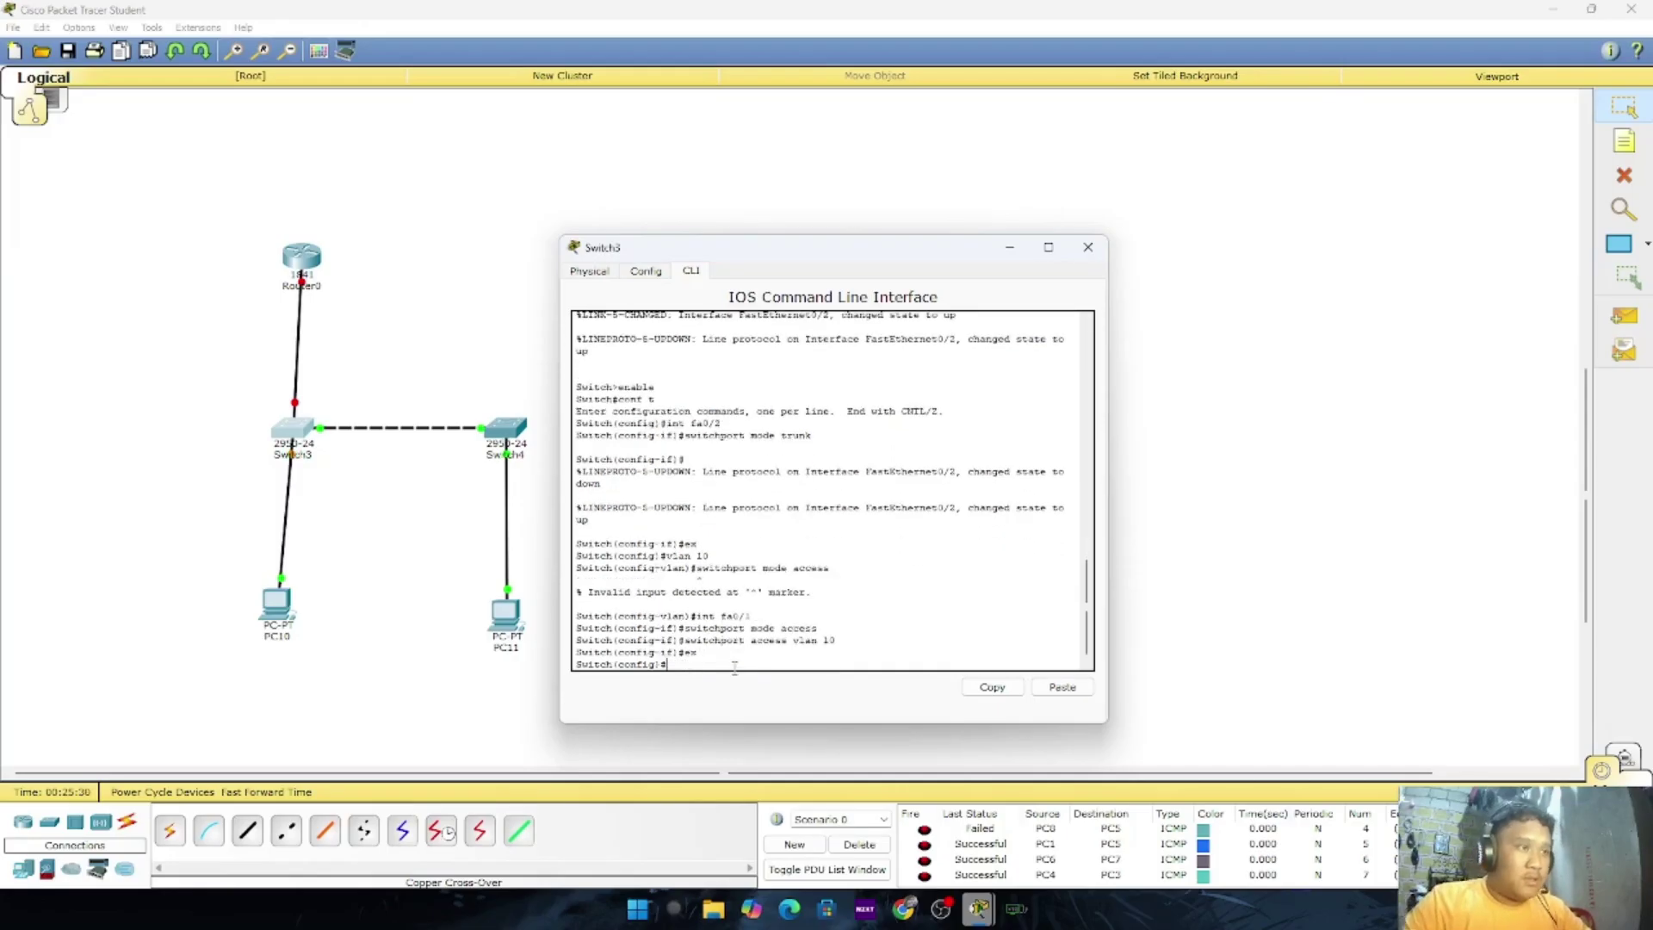
Open Switch4's command line and enter global configuration mode with enable and conf t
{"action": "left_click", "coordinate": [506, 426]}
{"action": "left_click", "coordinate": [690, 271]}
{"action": "type", "text": "enable"}
{"action": "key", "text": "Return"}
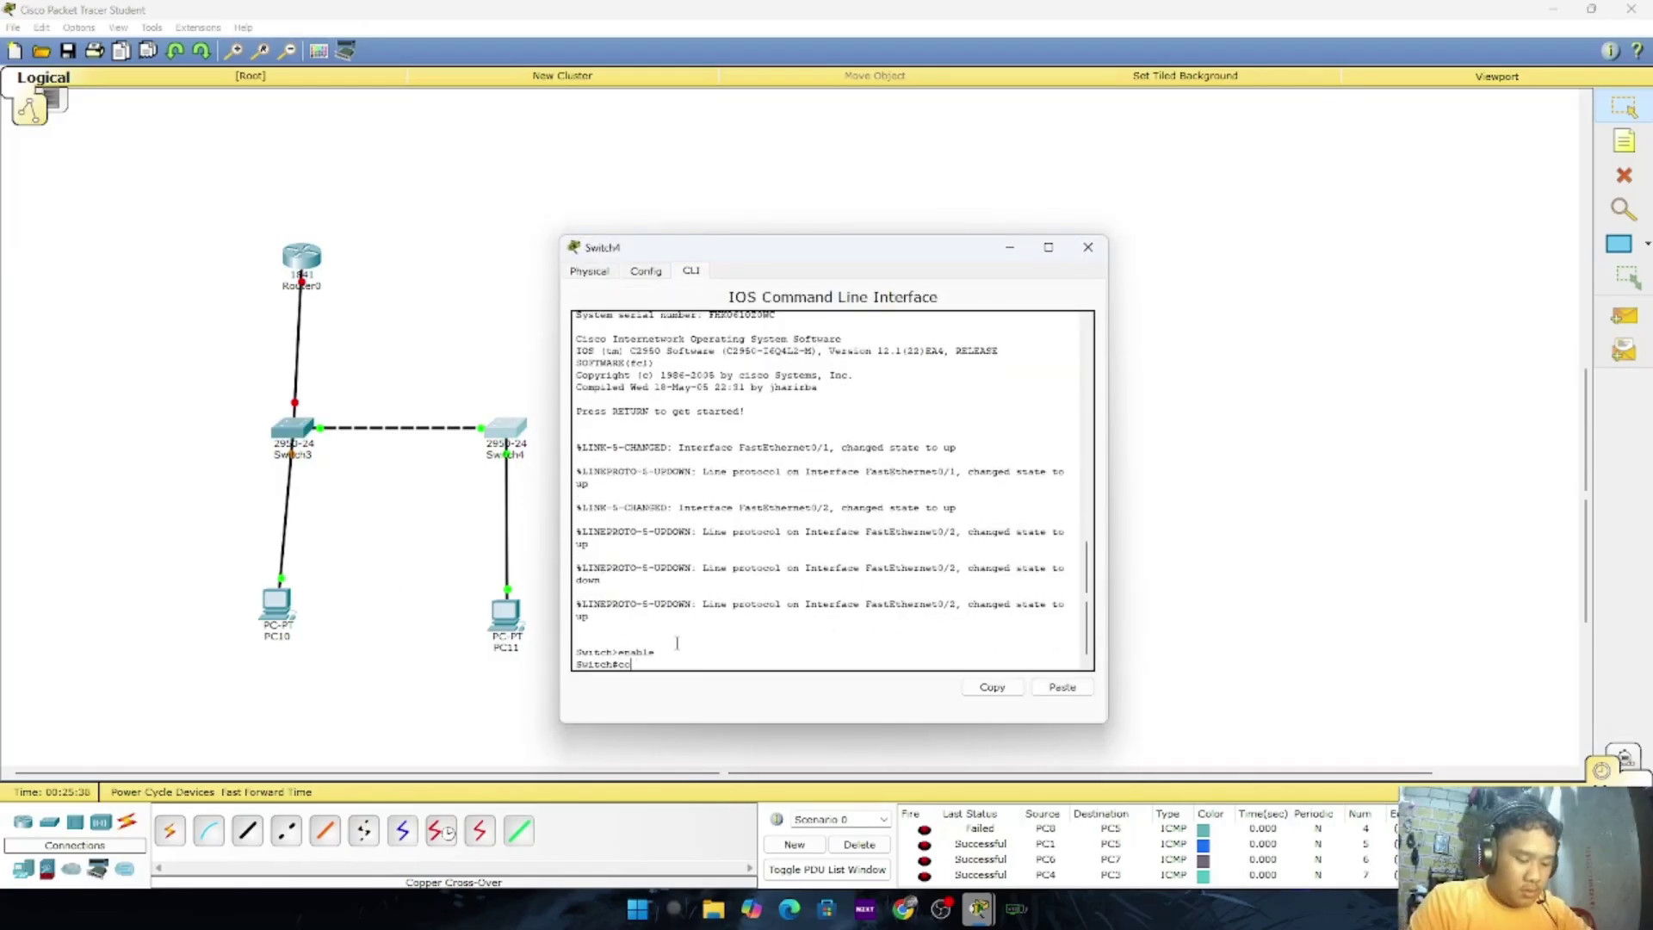
{"action": "type", "text": "conf t"}
{"action": "key", "text": "Return"}
Set Switch4's interface fa0/1 toward PC11 to switchport mode access
{"action": "type", "text": "int fa0/1"}
{"action": "key", "text": "Return"}
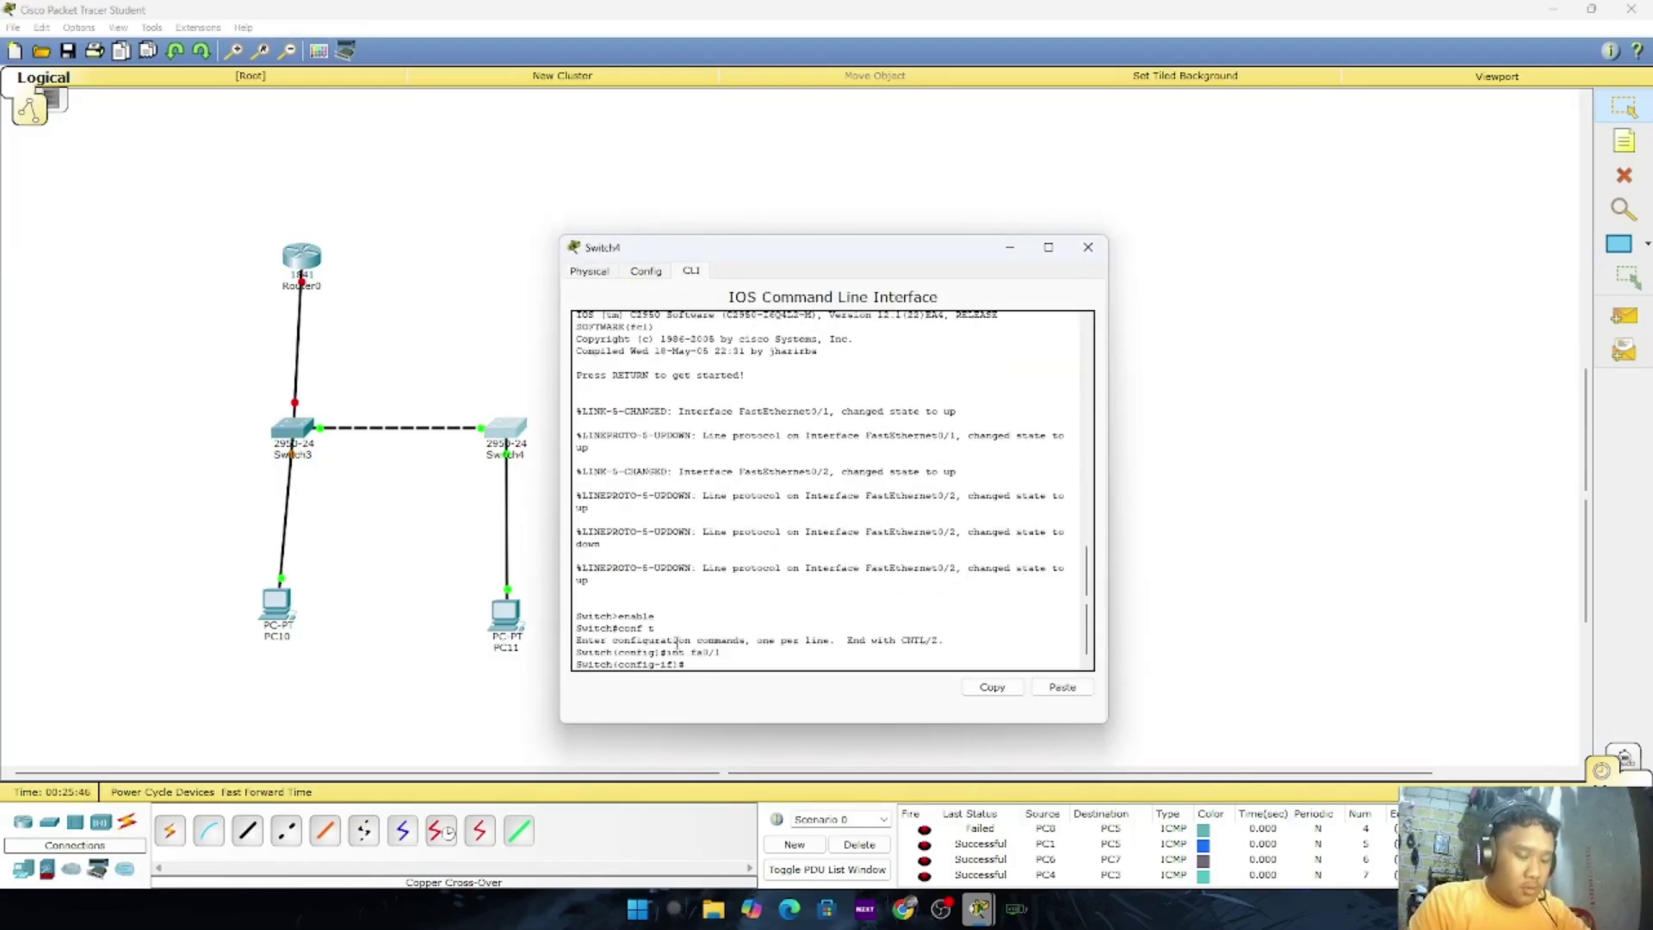
{"action": "type", "text": "switchport mode access"}
{"action": "key", "text": "Return"}
Assign Switch4's interface fa0/1 to its access VLAN with switchport access vlan 230
{"action": "key", "text": "Up"}
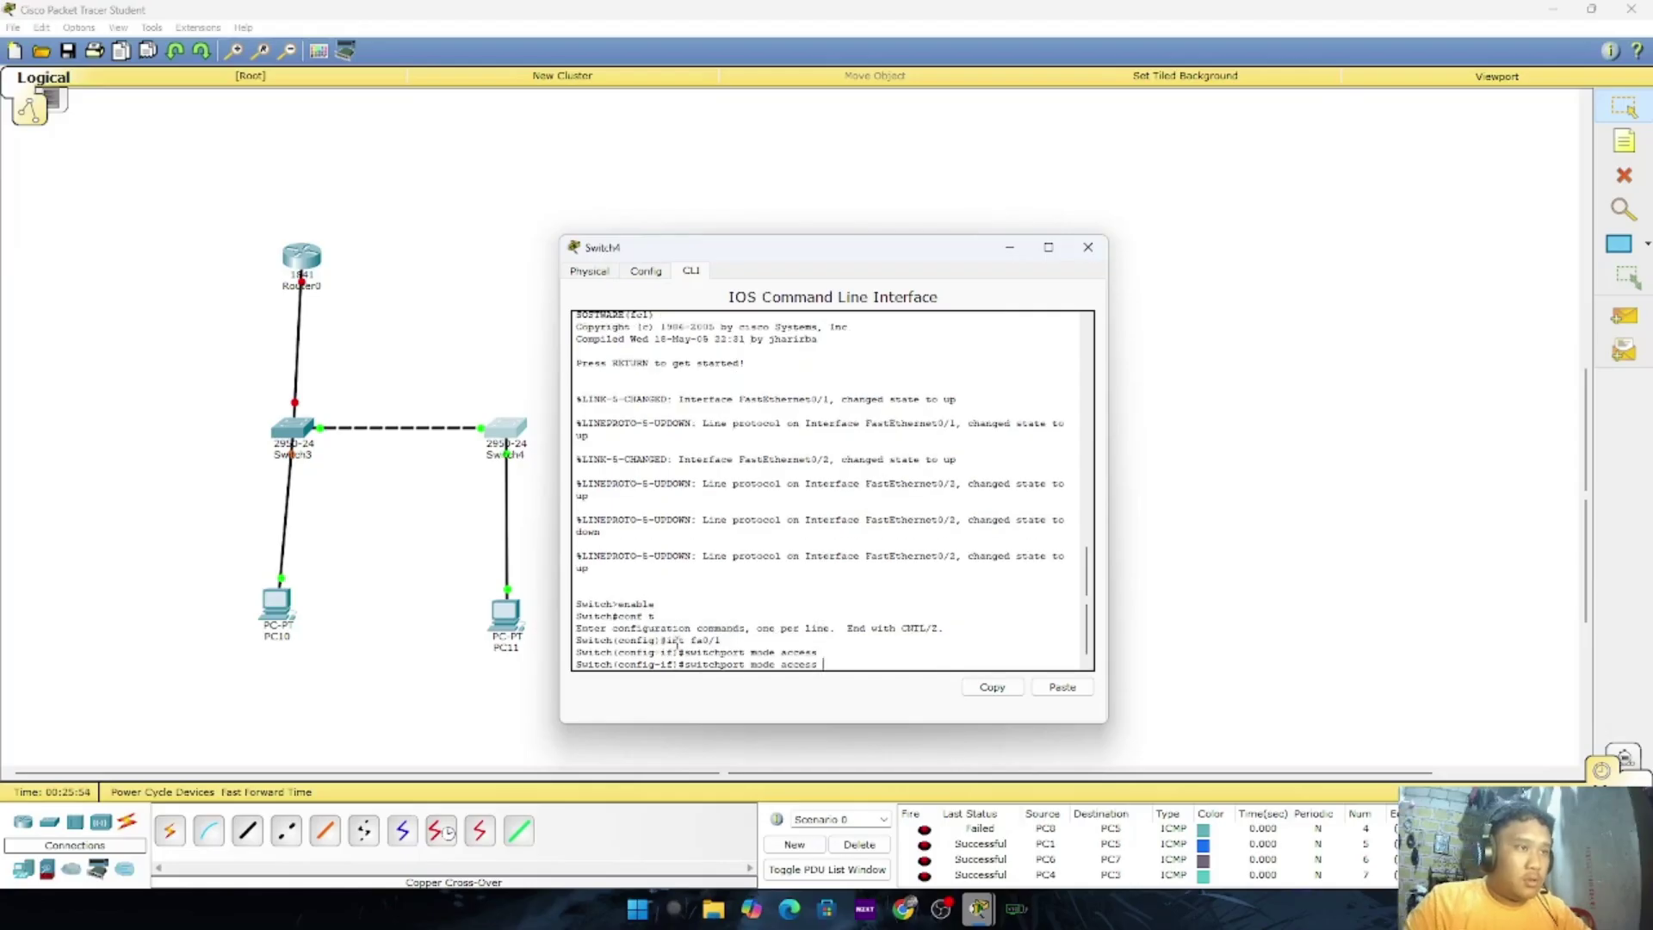
{"action": "key", "text": "BackSpace"}
{"action": "key", "text": "BackSpace"}
{"action": "key", "text": "BackSpace"}
{"action": "key", "text": "BackSpace"}
{"action": "key", "text": "BackSpace"}
{"action": "key", "text": "BackSpace"}
{"action": "key", "text": "BackSpace"}
{"action": "key", "text": "BackSpace"}
{"action": "key", "text": "BackSpace"}
{"action": "key", "text": "BackSpace"}
{"action": "key", "text": "BackSpace"}
{"action": "type", "text": "access vlan 230"}
{"action": "key", "text": "Return"}
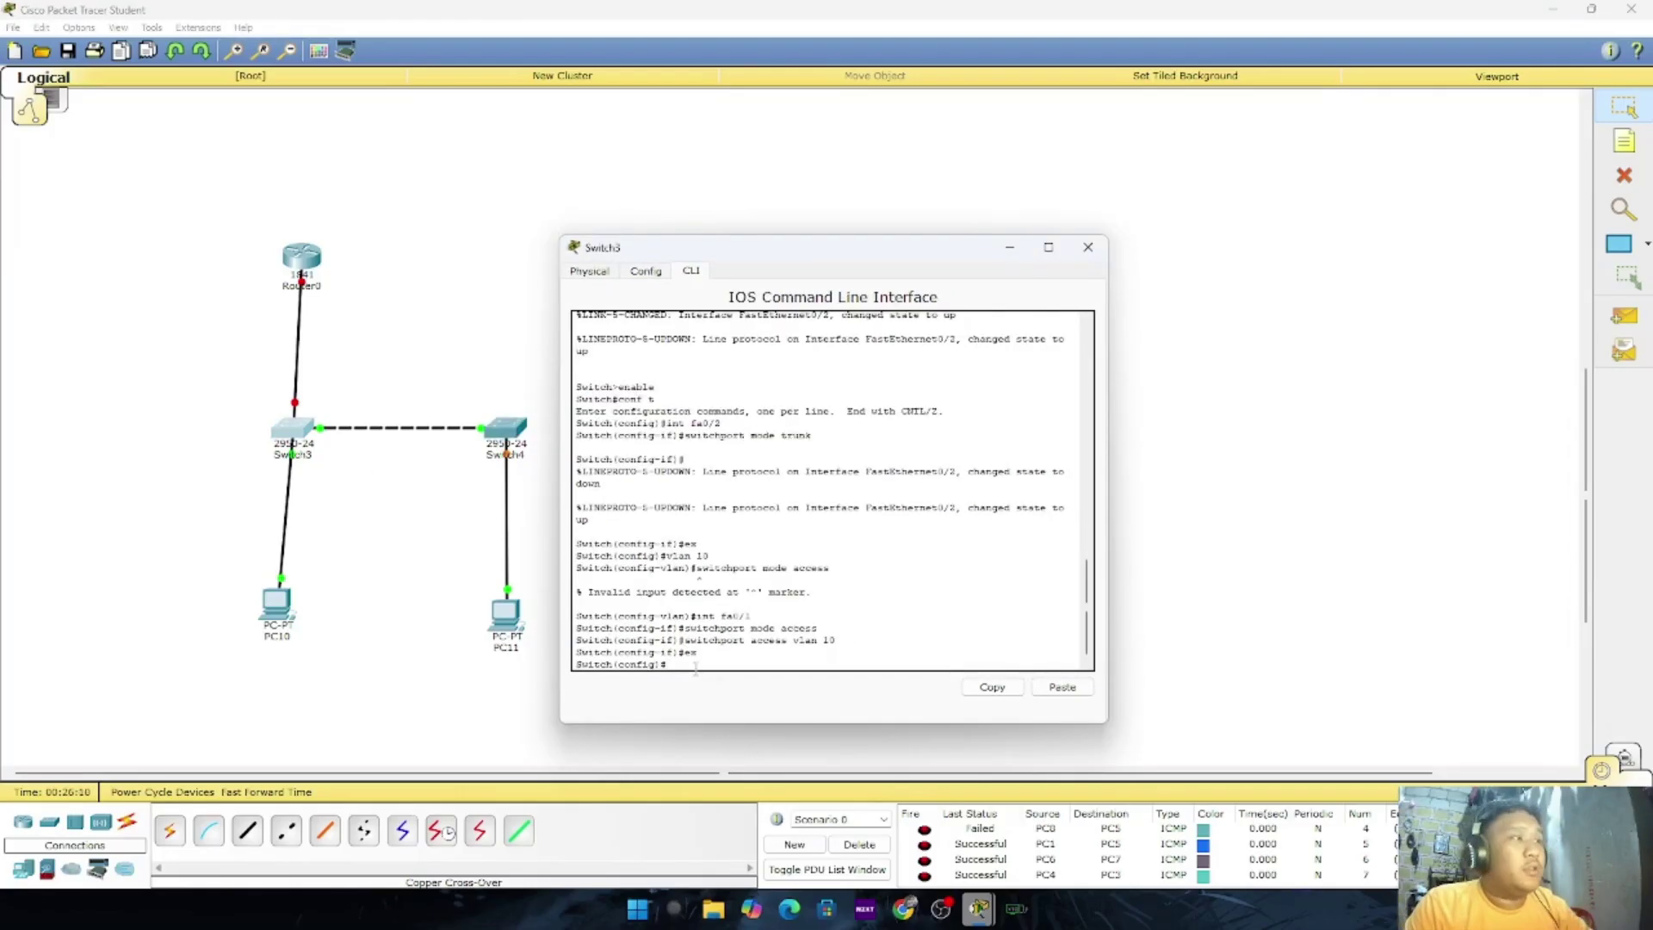
Enter Switch3's interface fa0/3 toward Router0 and try switchport mode trunk allowed vlan 10,20
{"action": "type", "text": "int fa"}
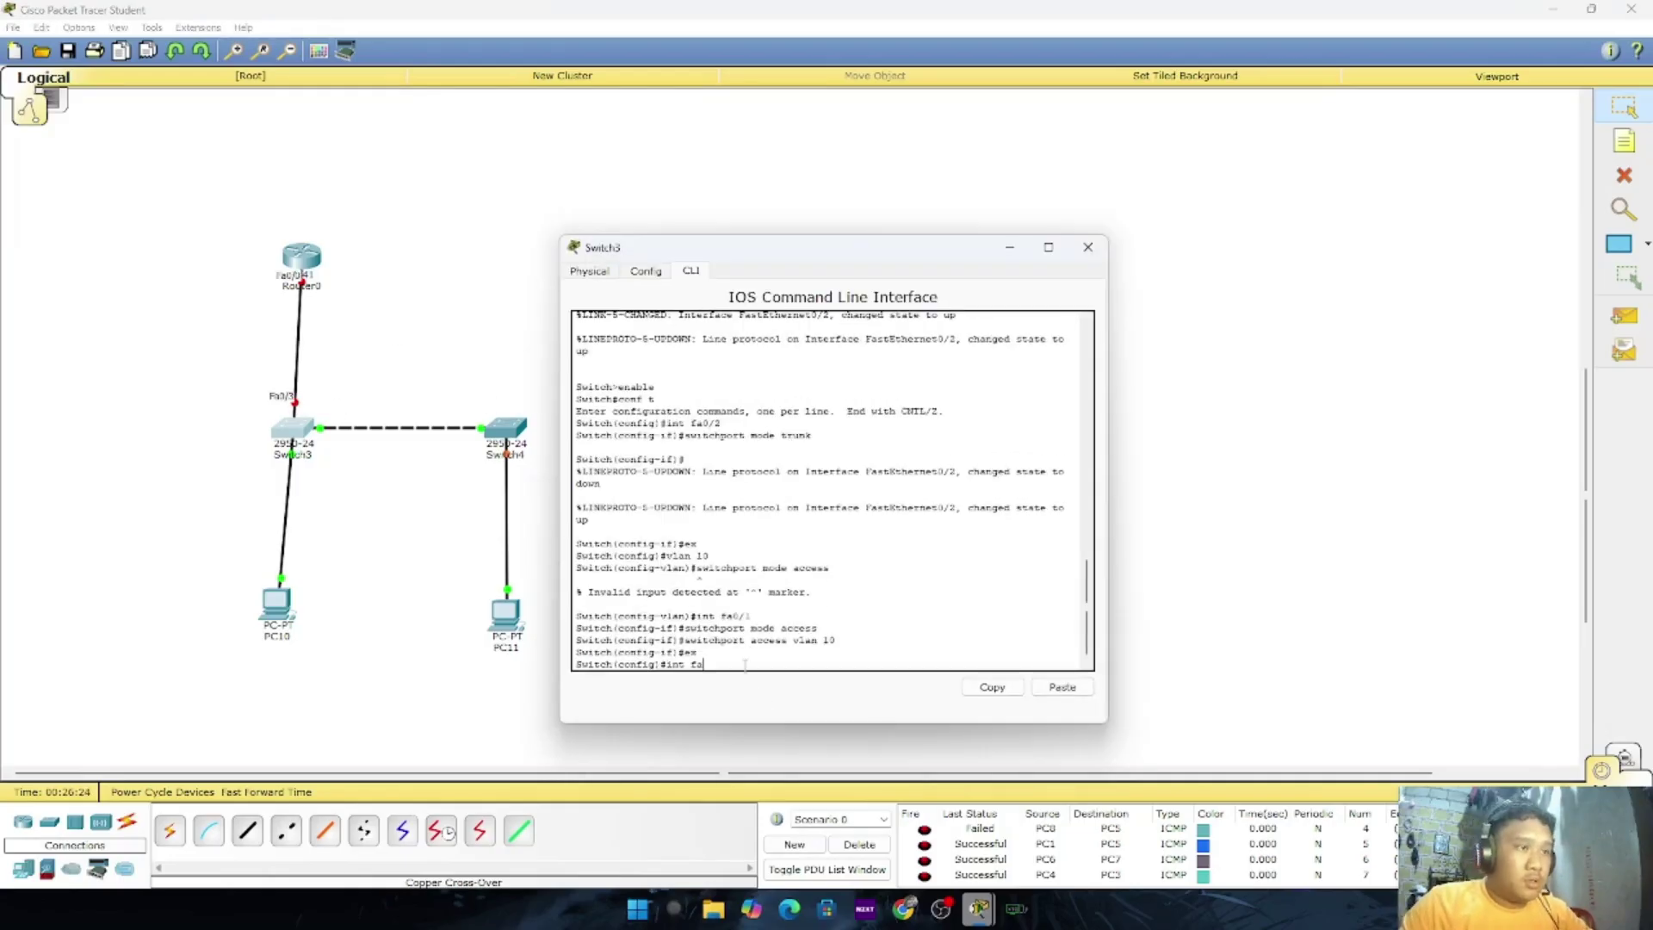
{"action": "type", "text": "03"}
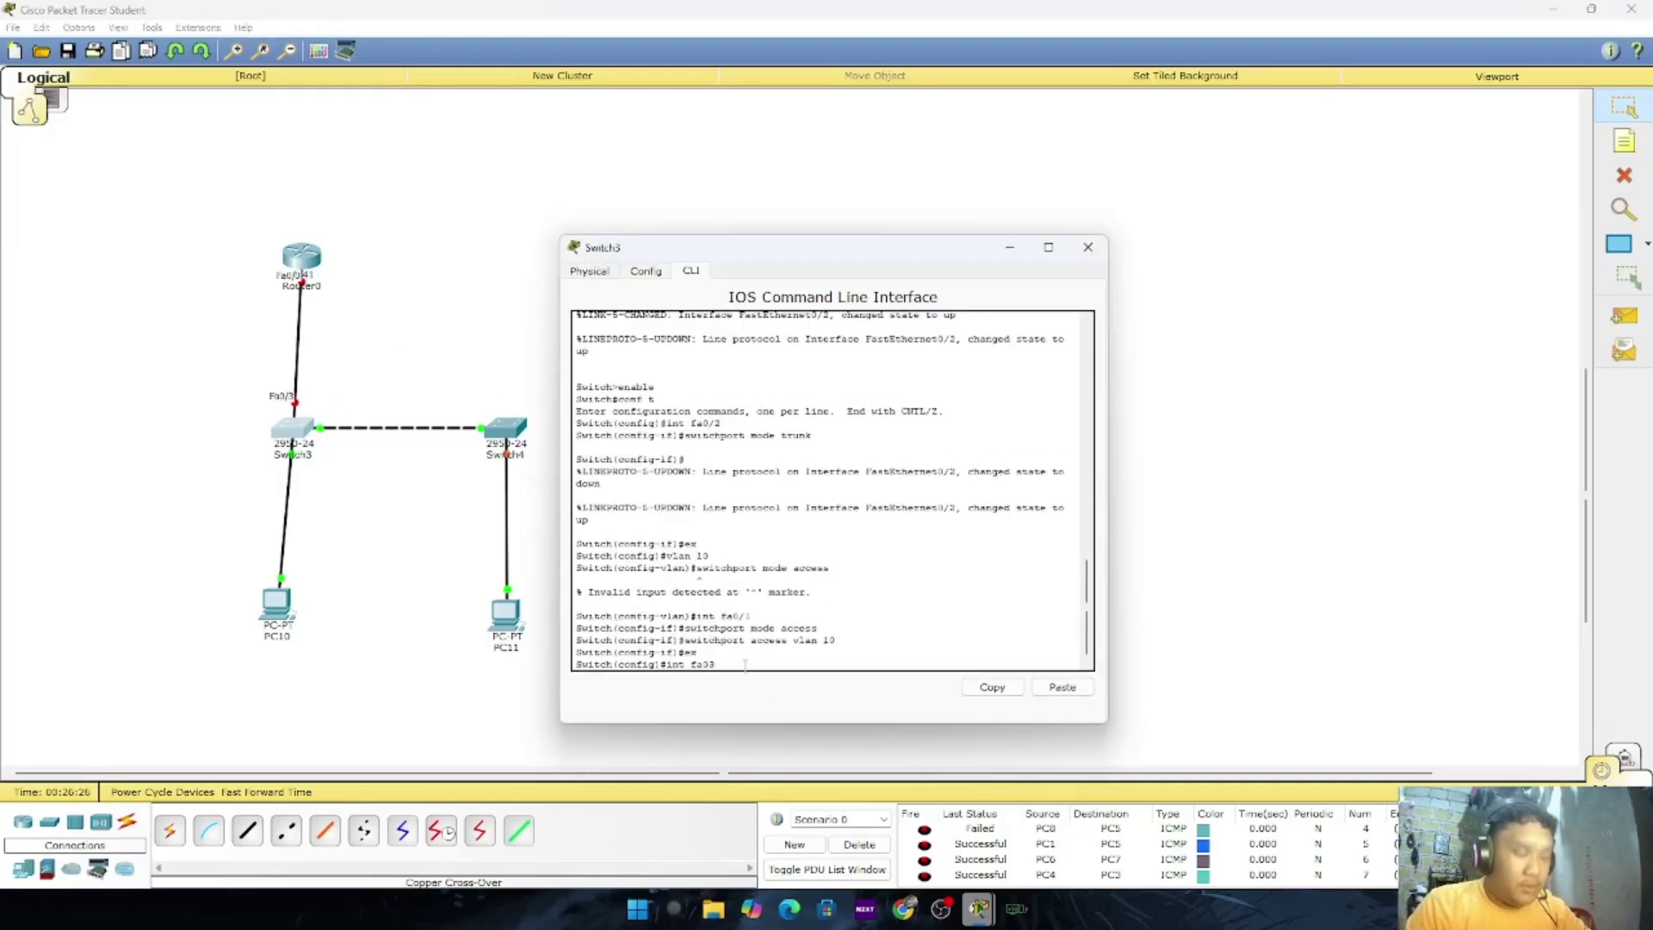
{"action": "key", "text": "Return"}
{"action": "type", "text": "switchport mode "}
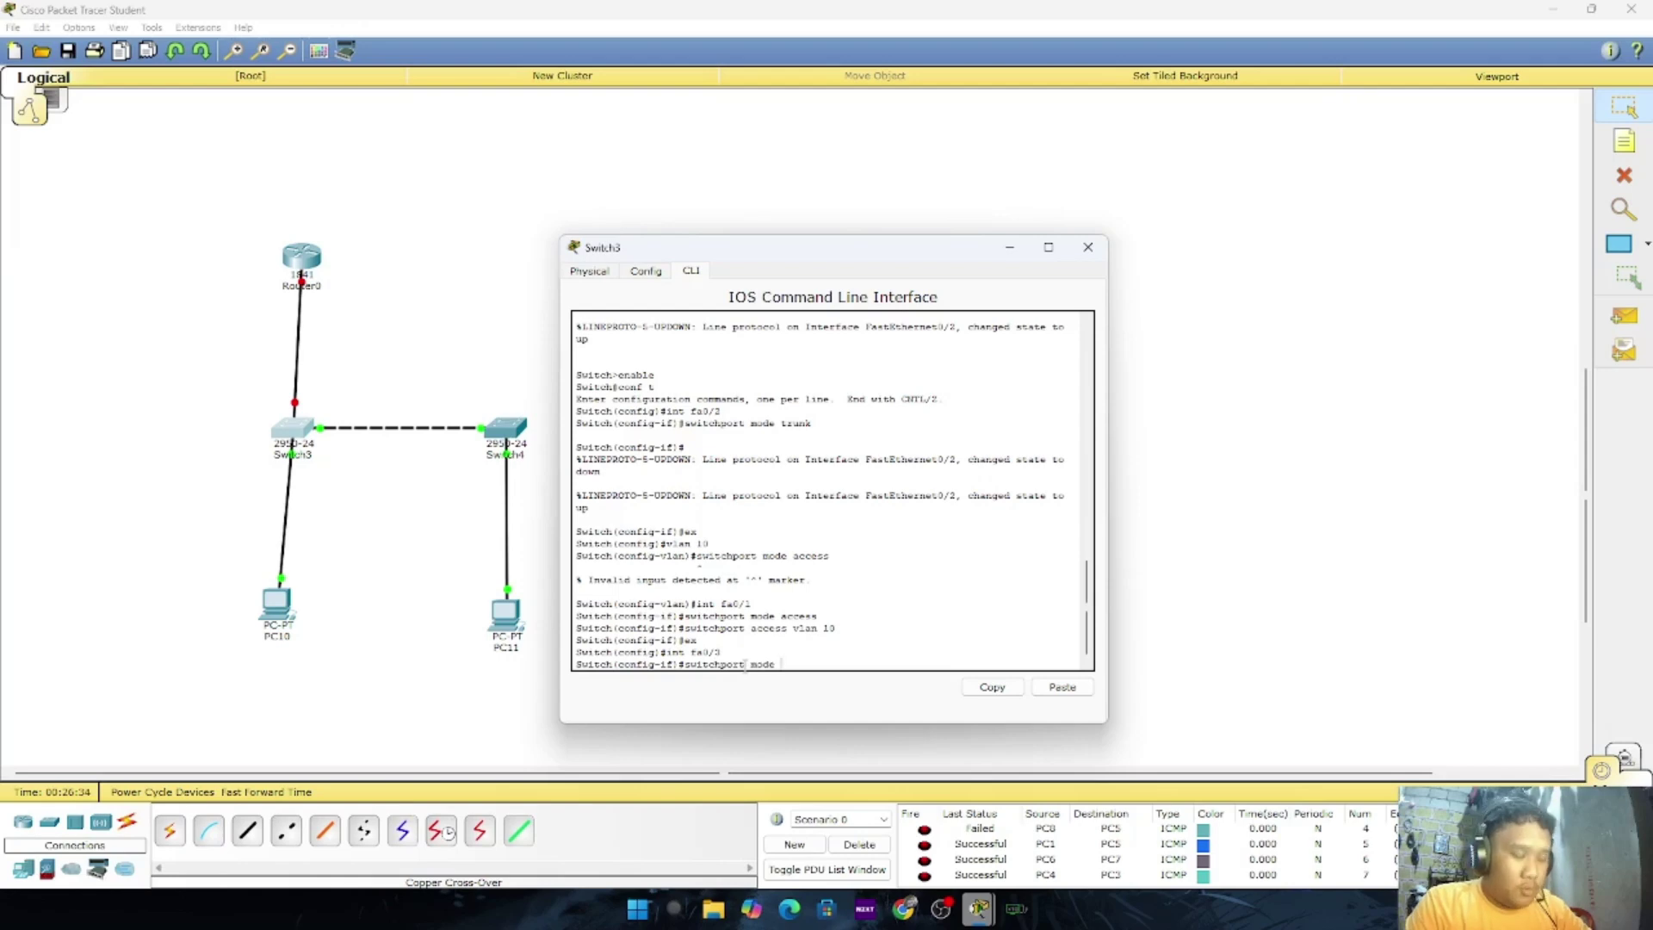
{"action": "type", "text": "trunk allowed vlan"}
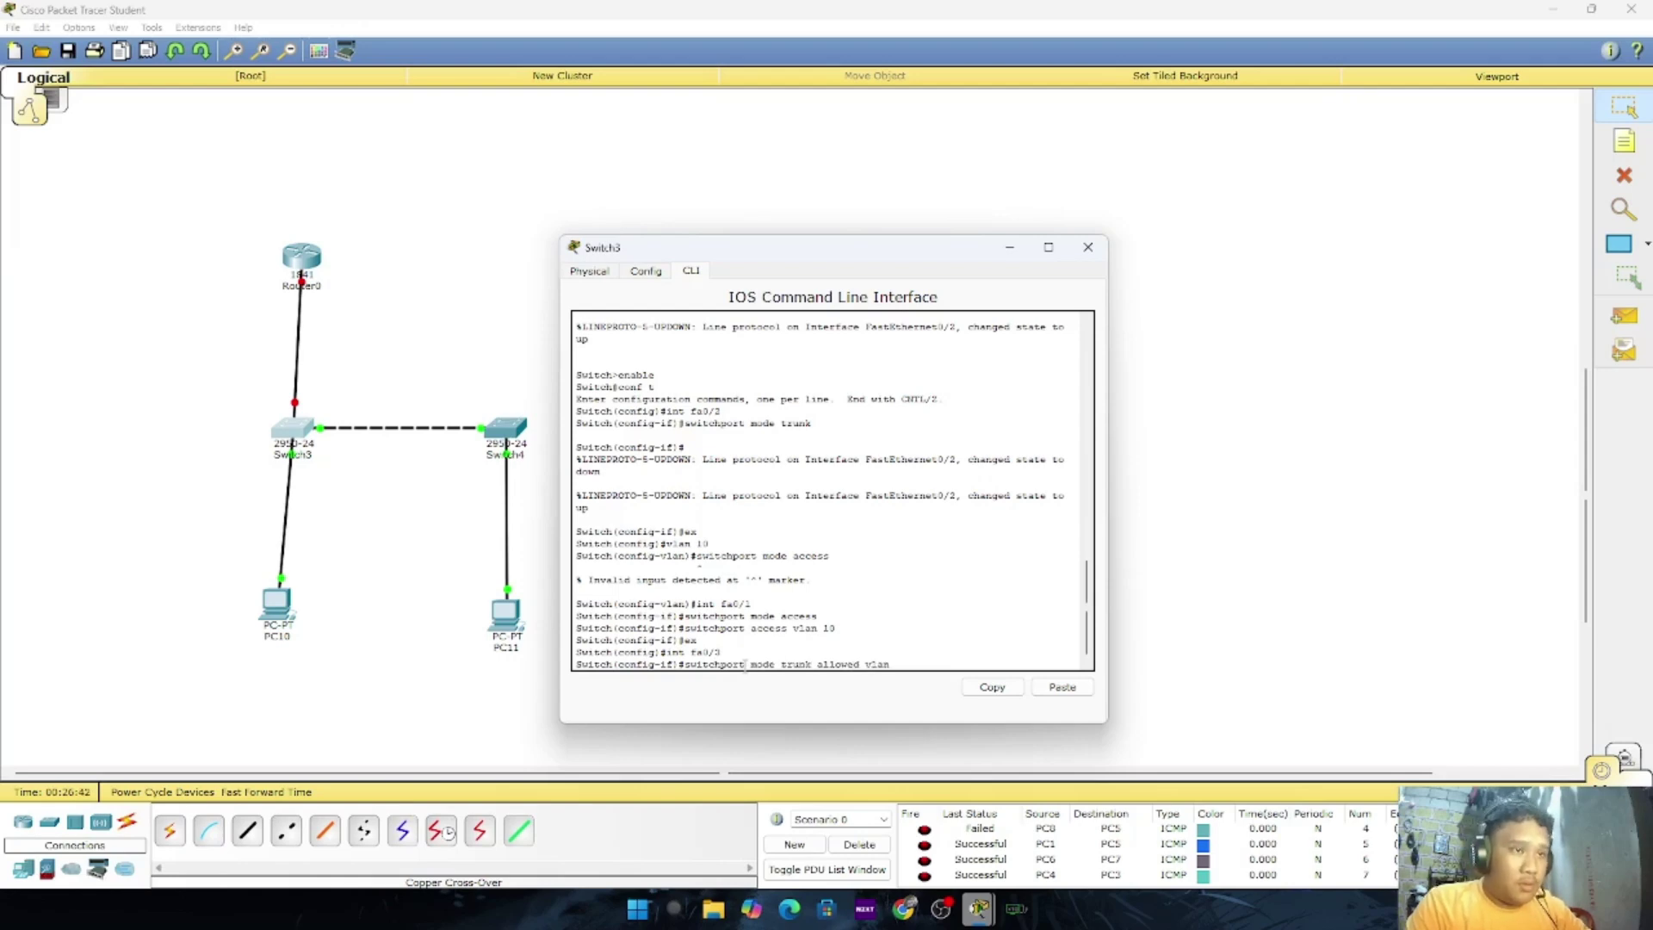
{"action": "type", "text": " 10,20"}
{"action": "key", "text": "Return"}
Try the variant switchport mode trunk allow vlan 10,20 on Switch3's interface fa0/3
{"action": "key", "text": "Up"}
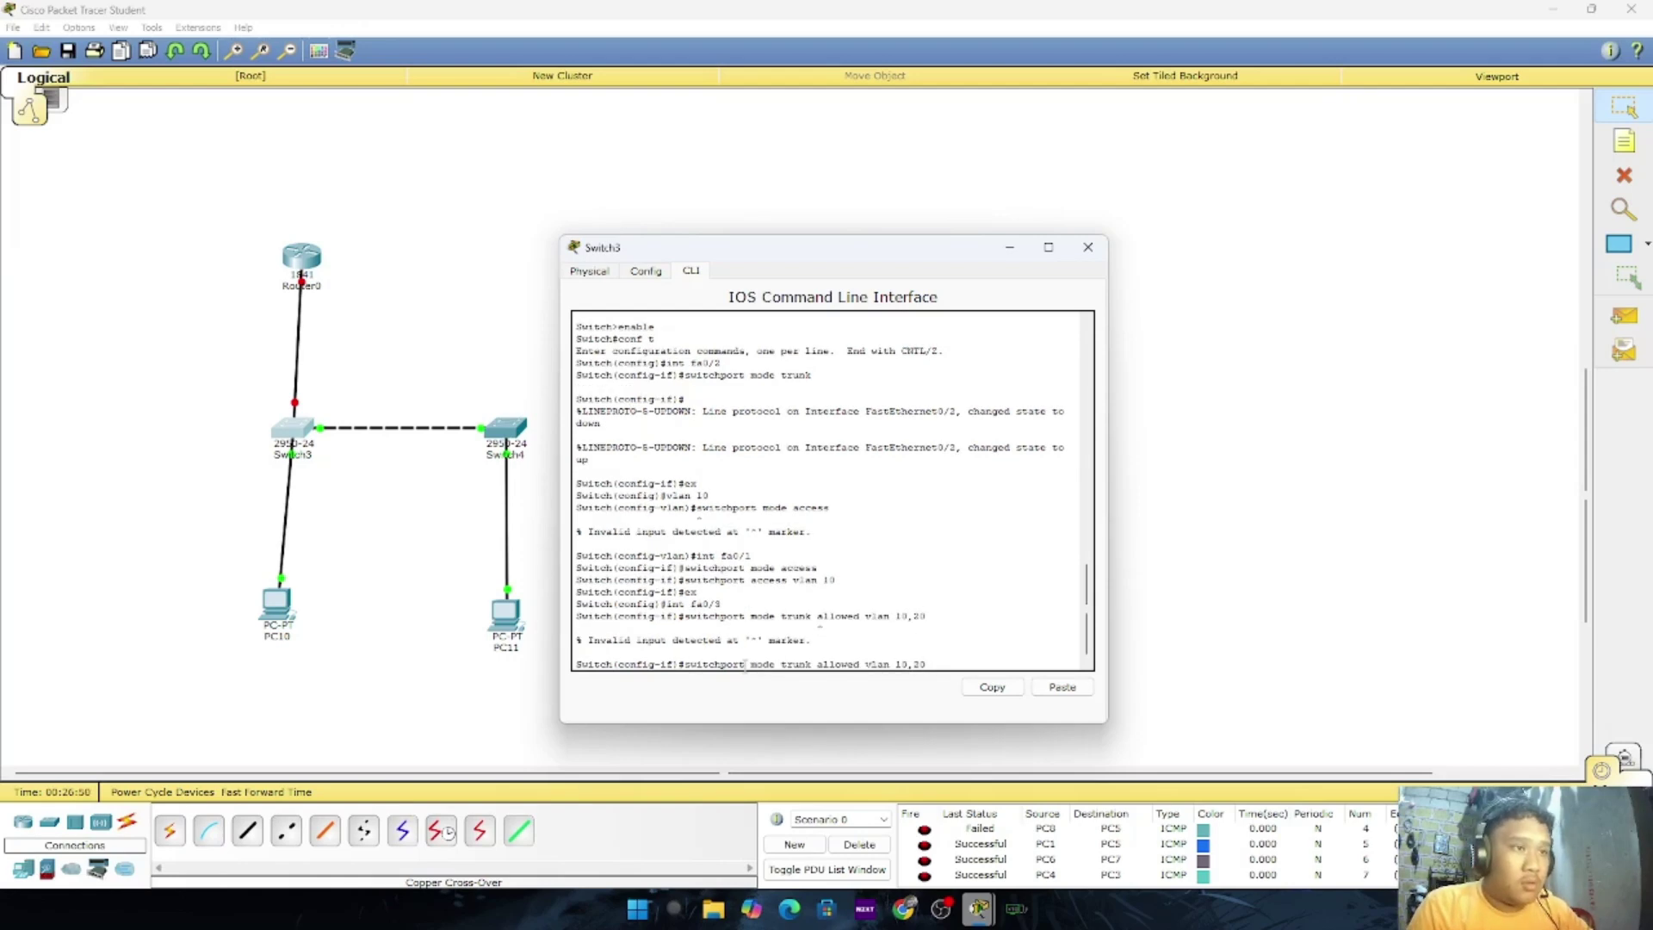
{"action": "key", "text": "BackSpace"}
{"action": "key", "text": "BackSpace"}
{"action": "key", "text": "Return"}
Set Switch3's interface fa0/3 toward Router0 to plain switchport mode trunk
{"action": "key", "text": "Up"}
{"action": "key", "text": "BackSpace"}
{"action": "key", "text": "BackSpace"}
{"action": "key", "text": "BackSpace"}
{"action": "key", "text": "BackSpace"}
{"action": "key", "text": "BackSpace"}
{"action": "key", "text": "BackSpace"}
{"action": "key", "text": "BackSpace"}
{"action": "key", "text": "BackSpace"}
{"action": "key", "text": "BackSpace"}
{"action": "key", "text": "BackSpace"}
{"action": "key", "text": "BackSpace"}
{"action": "key", "text": "BackSpace"}
{"action": "key", "text": "BackSpace"}
{"action": "key", "text": "BackSpace"}
{"action": "key", "text": "BackSpace"}
{"action": "key", "text": "BackSpace"}
{"action": "key", "text": "BackSpace"}
{"action": "key", "text": "Return"}
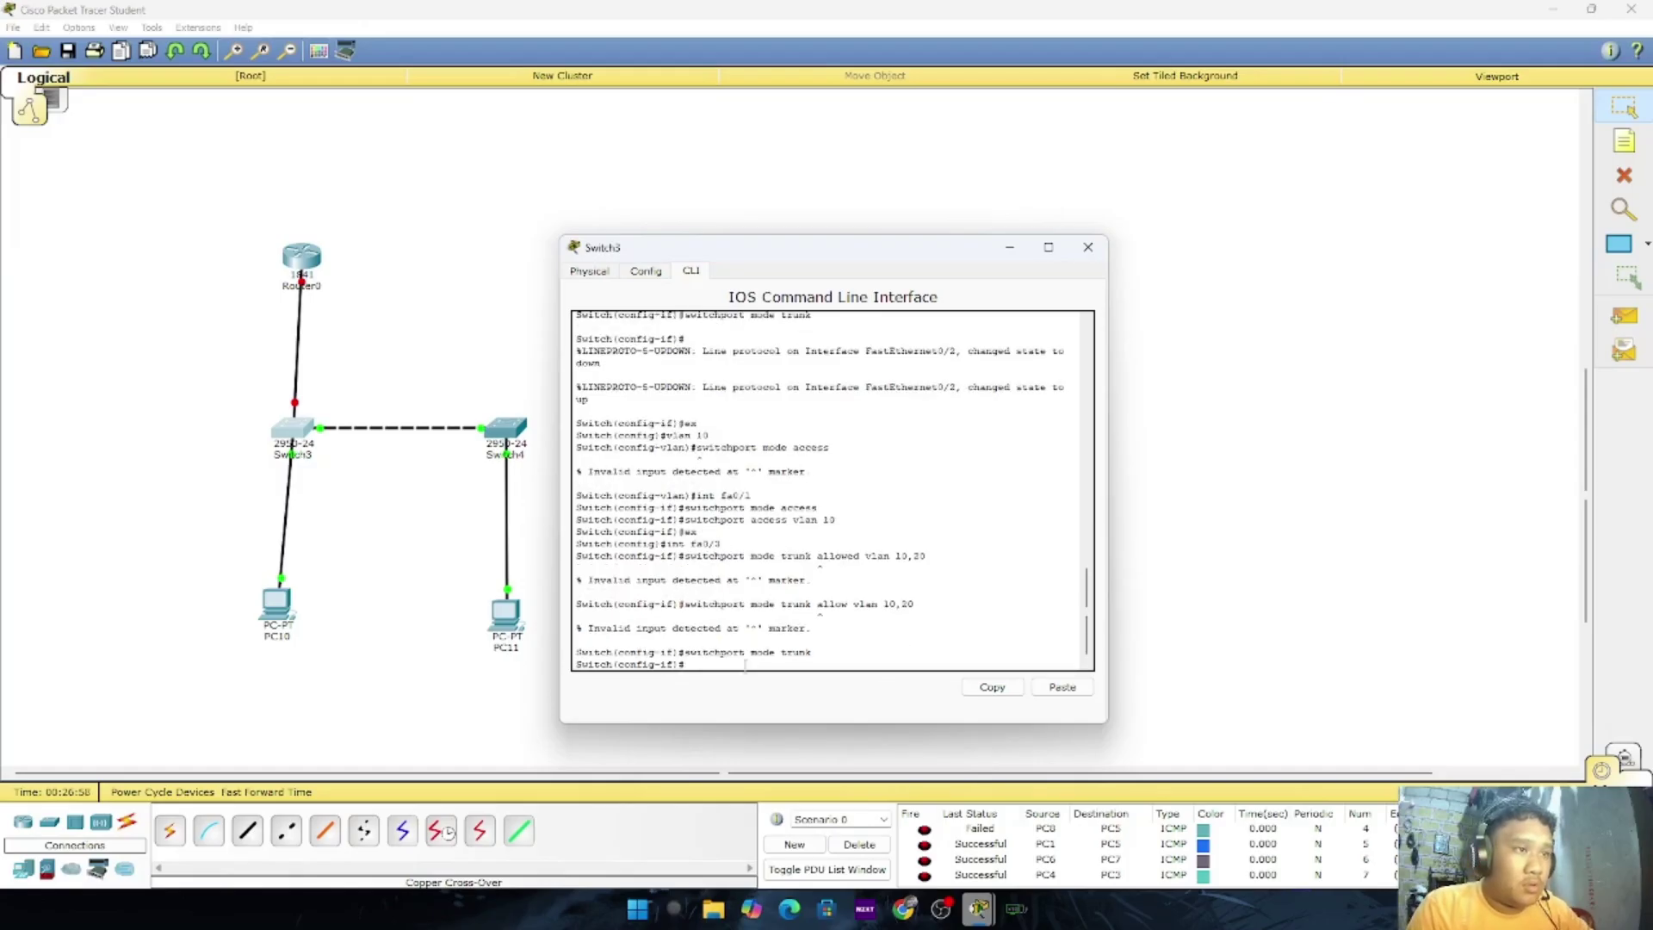
Try again to limit Switch3's fa0/3 trunk with switchport mode trunk allowed vlan 10,20
{"action": "key", "text": "Up"}
{"action": "type", "text": "allowed vlan 10,20"}
{"action": "key", "text": "Return"}
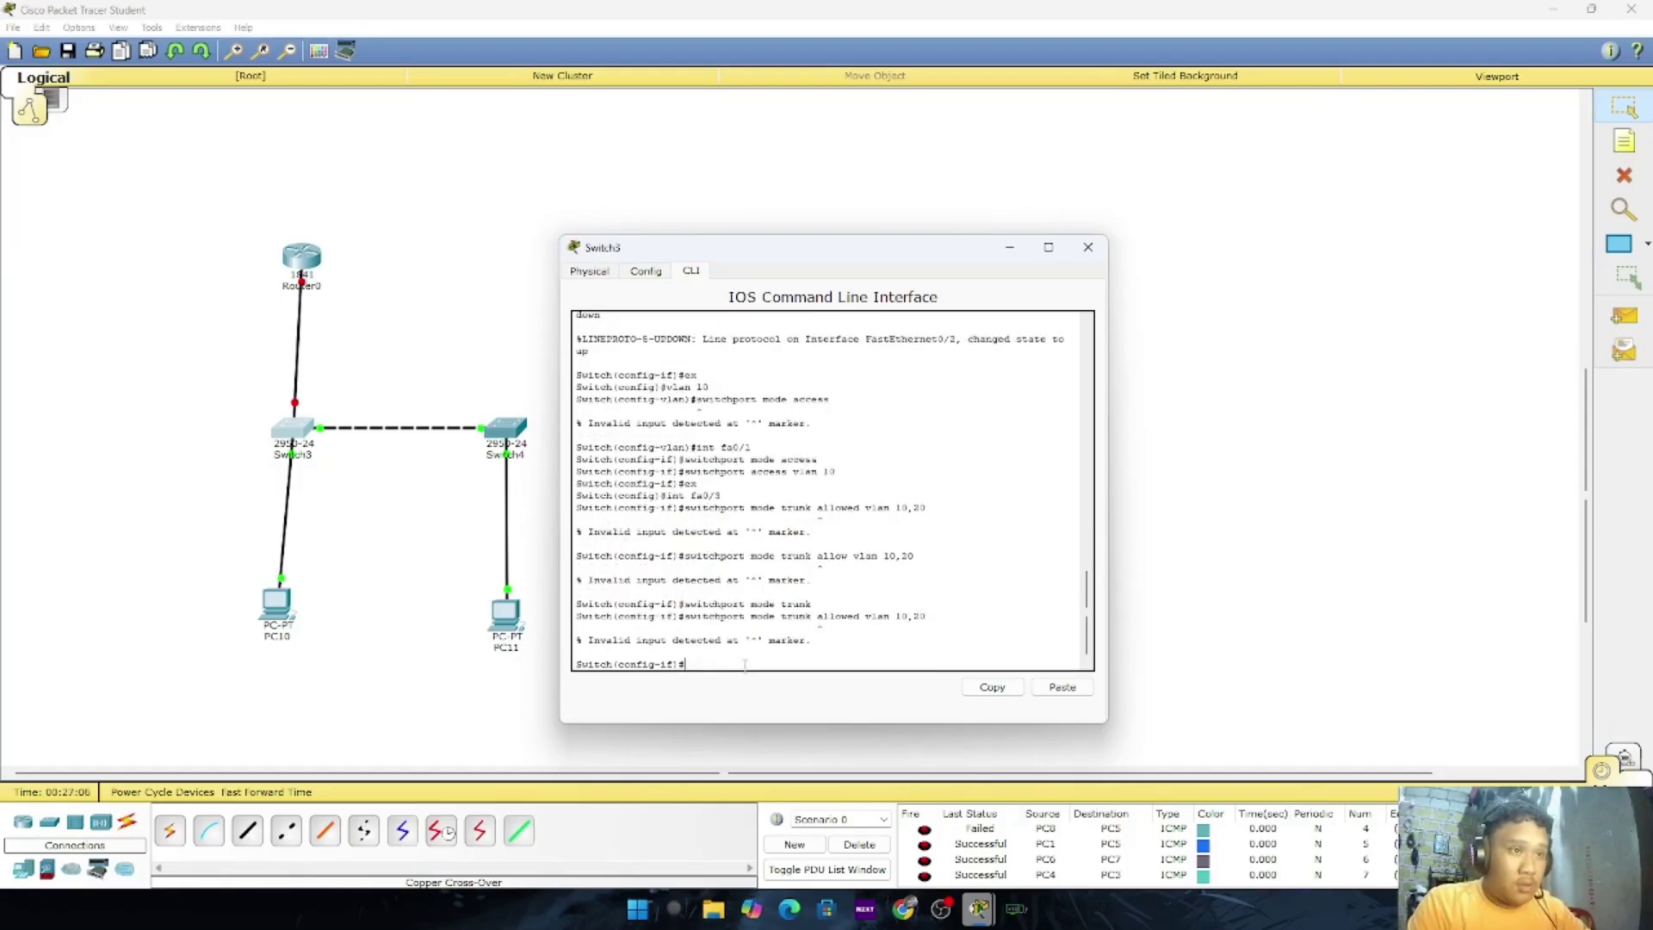
{"action": "key", "text": "Up"}
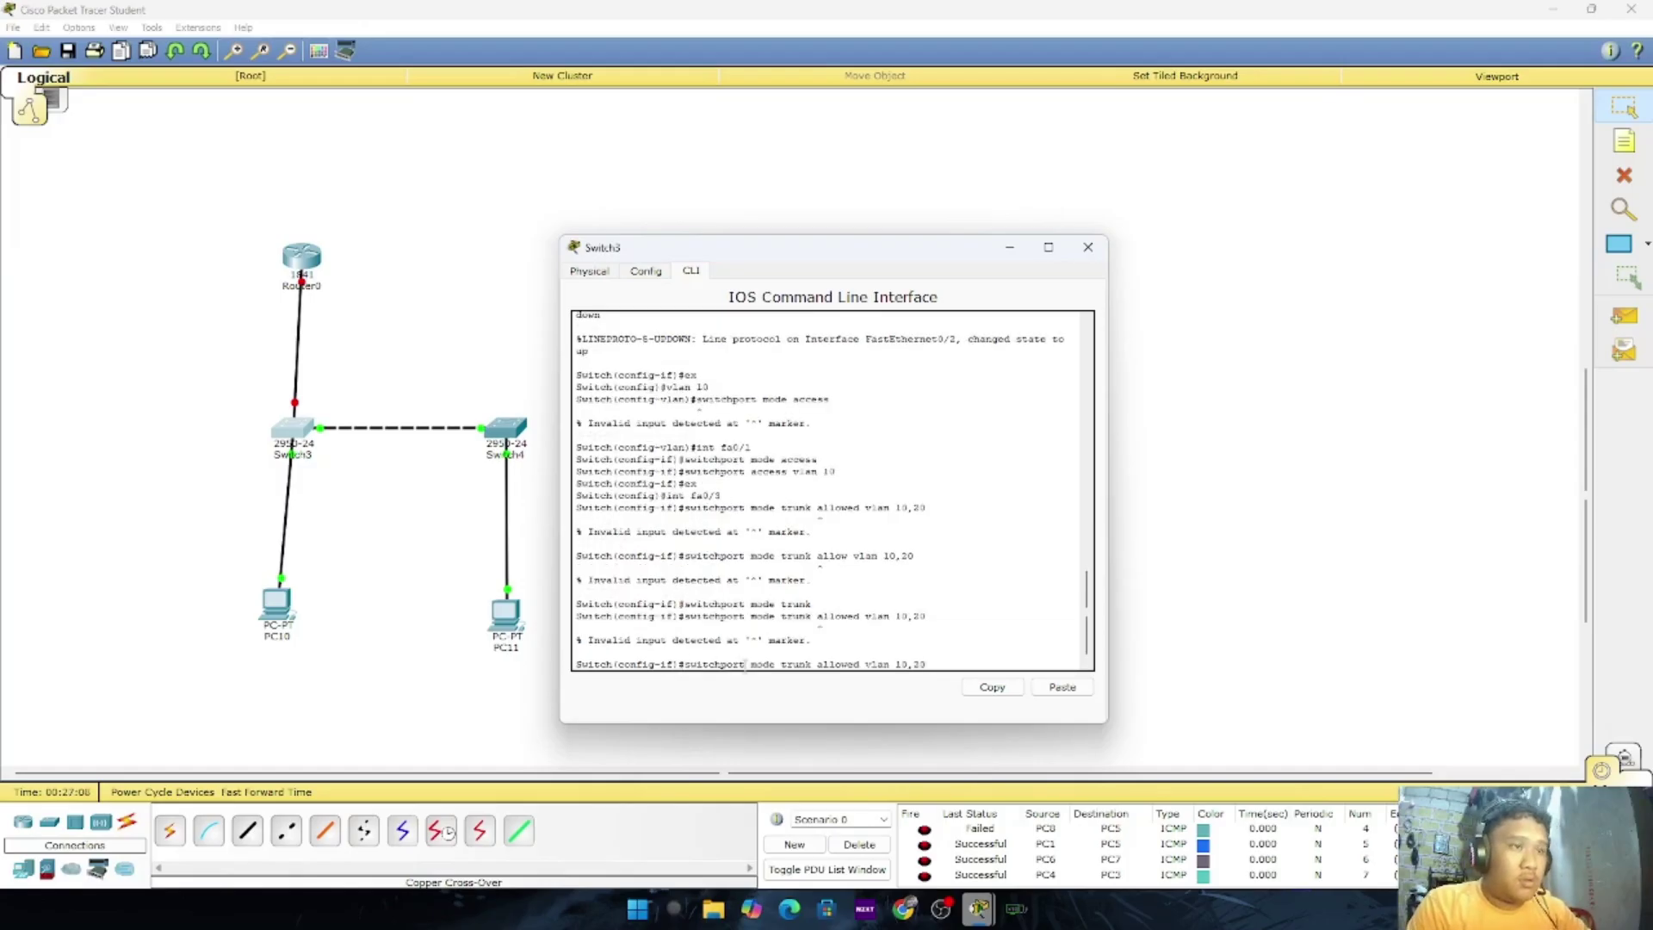
Minimize Switch3's window, open Router0's command line and answer no to the initial configuration dialog
{"action": "left_click", "coordinate": [1010, 247]}
{"action": "left_click", "coordinate": [297, 259]}
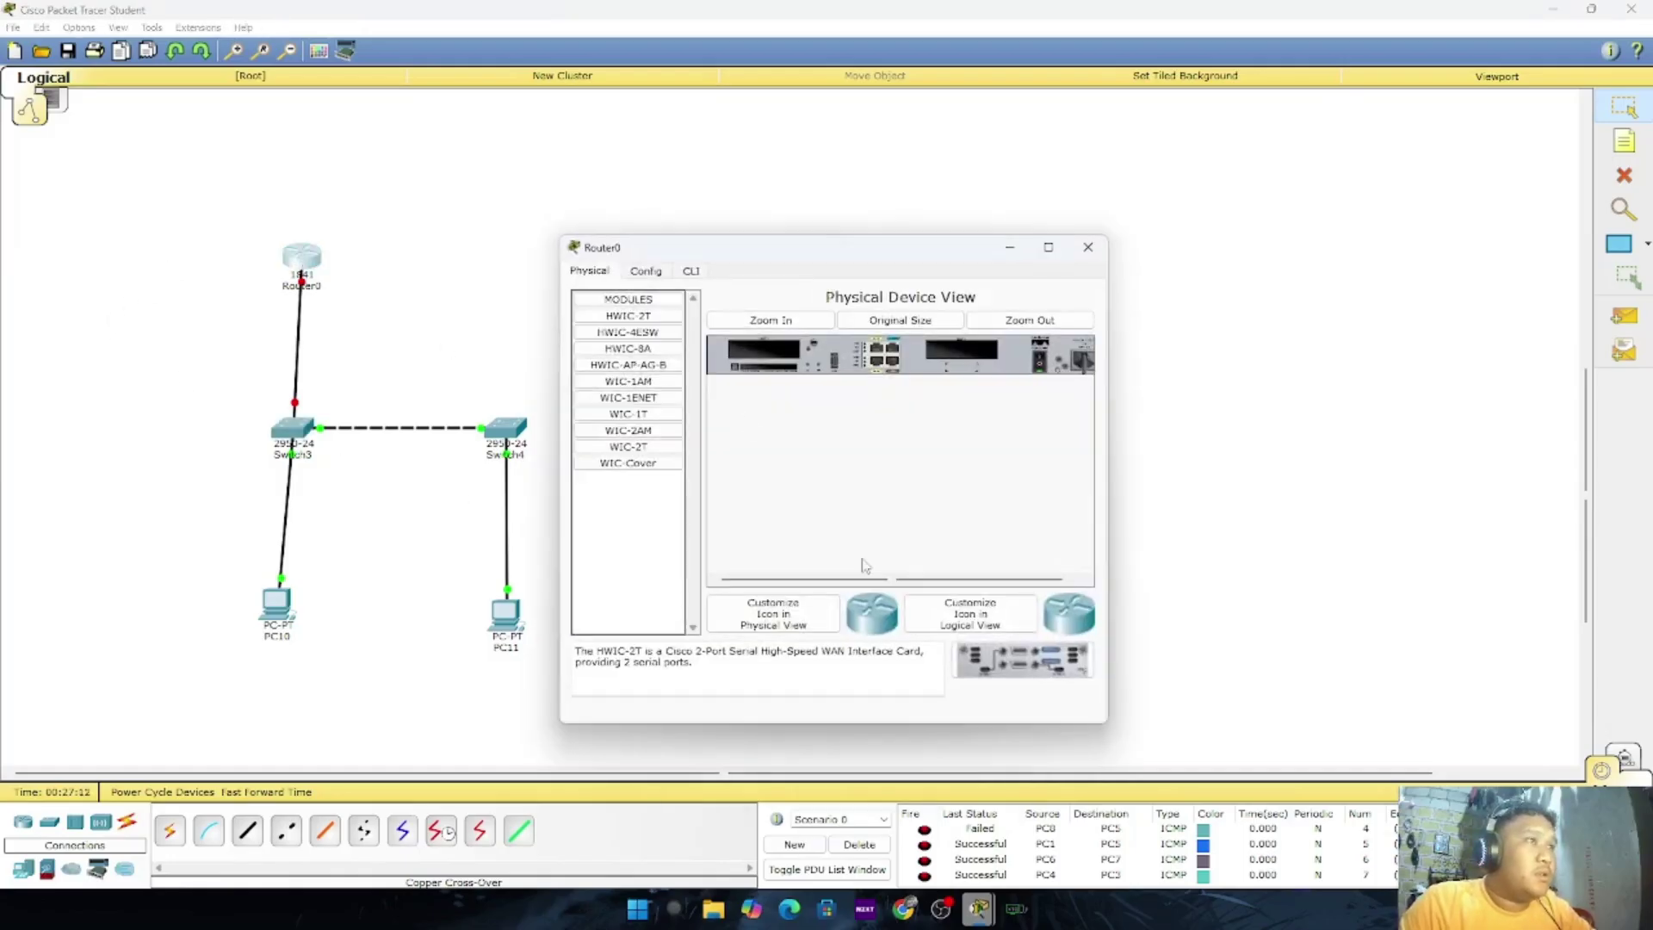
{"action": "left_click", "coordinate": [690, 272]}
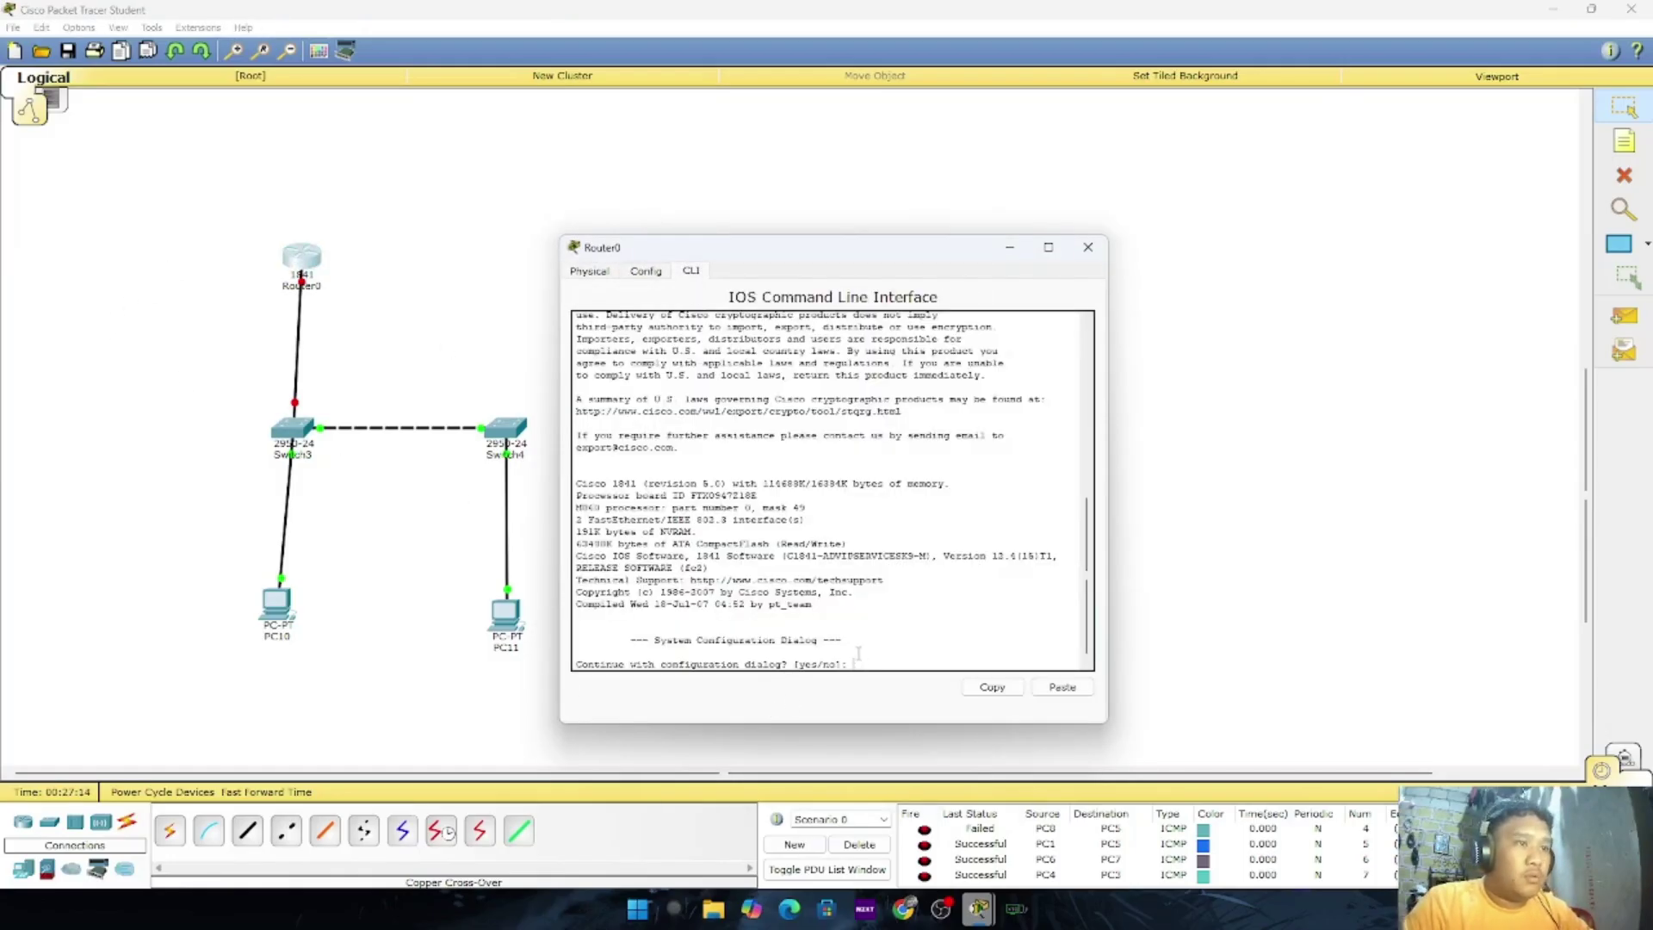
{"action": "type", "text": "n"}
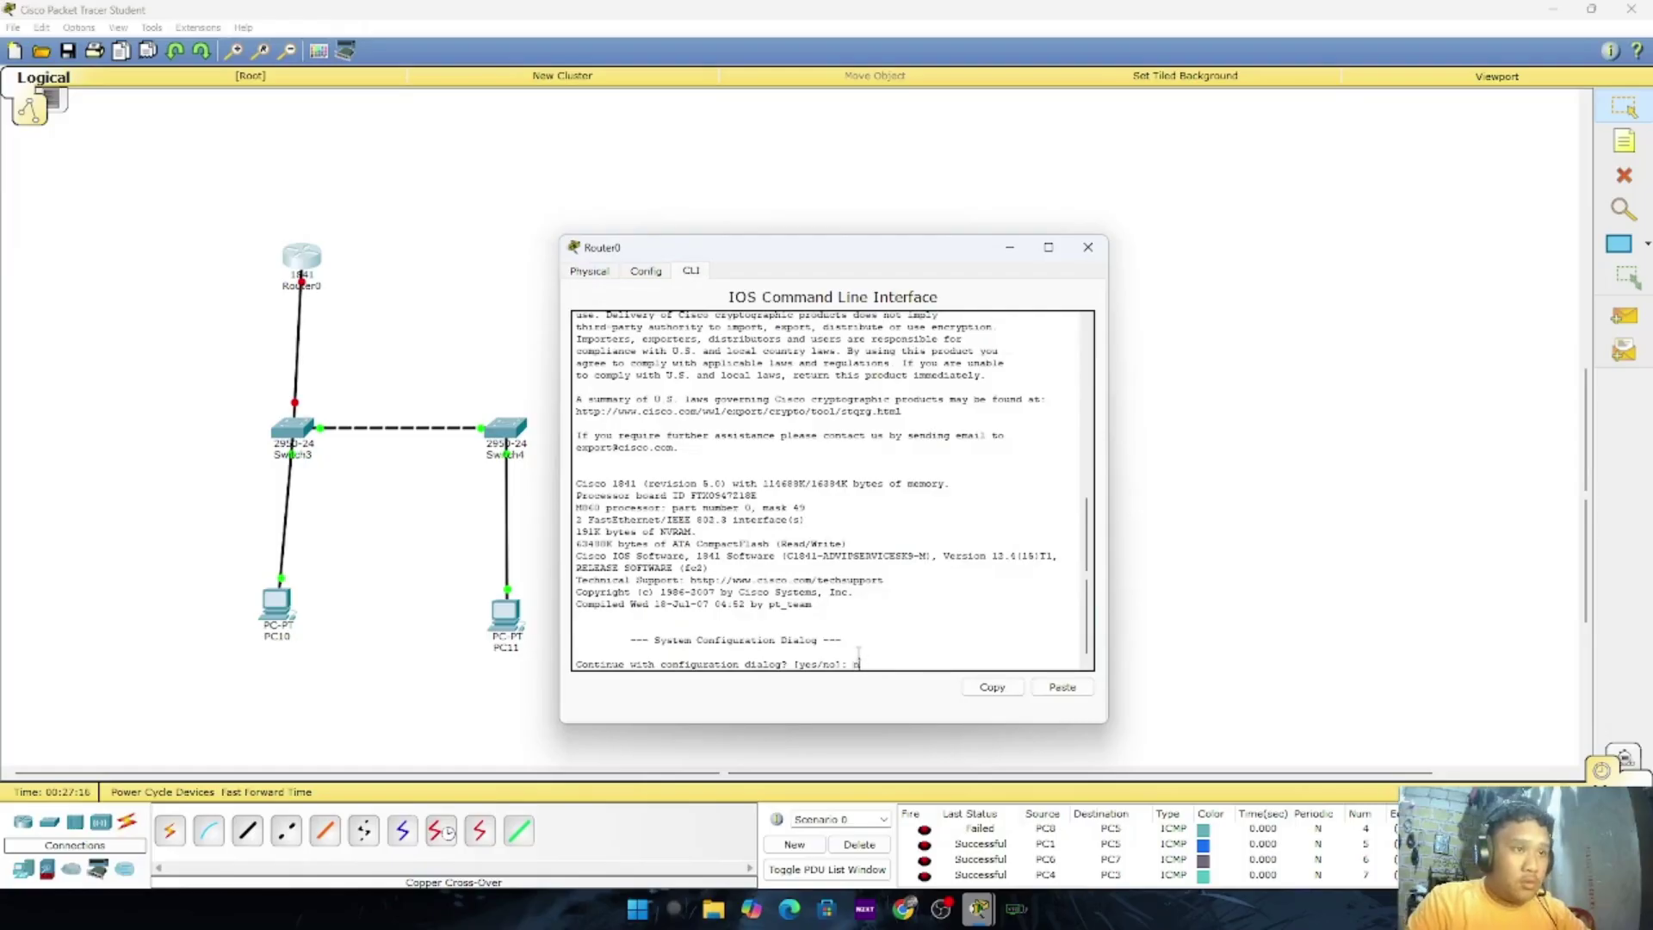
{"action": "type", "text": "o"}
{"action": "key", "text": "Return"}
{"action": "key", "text": "Return"}
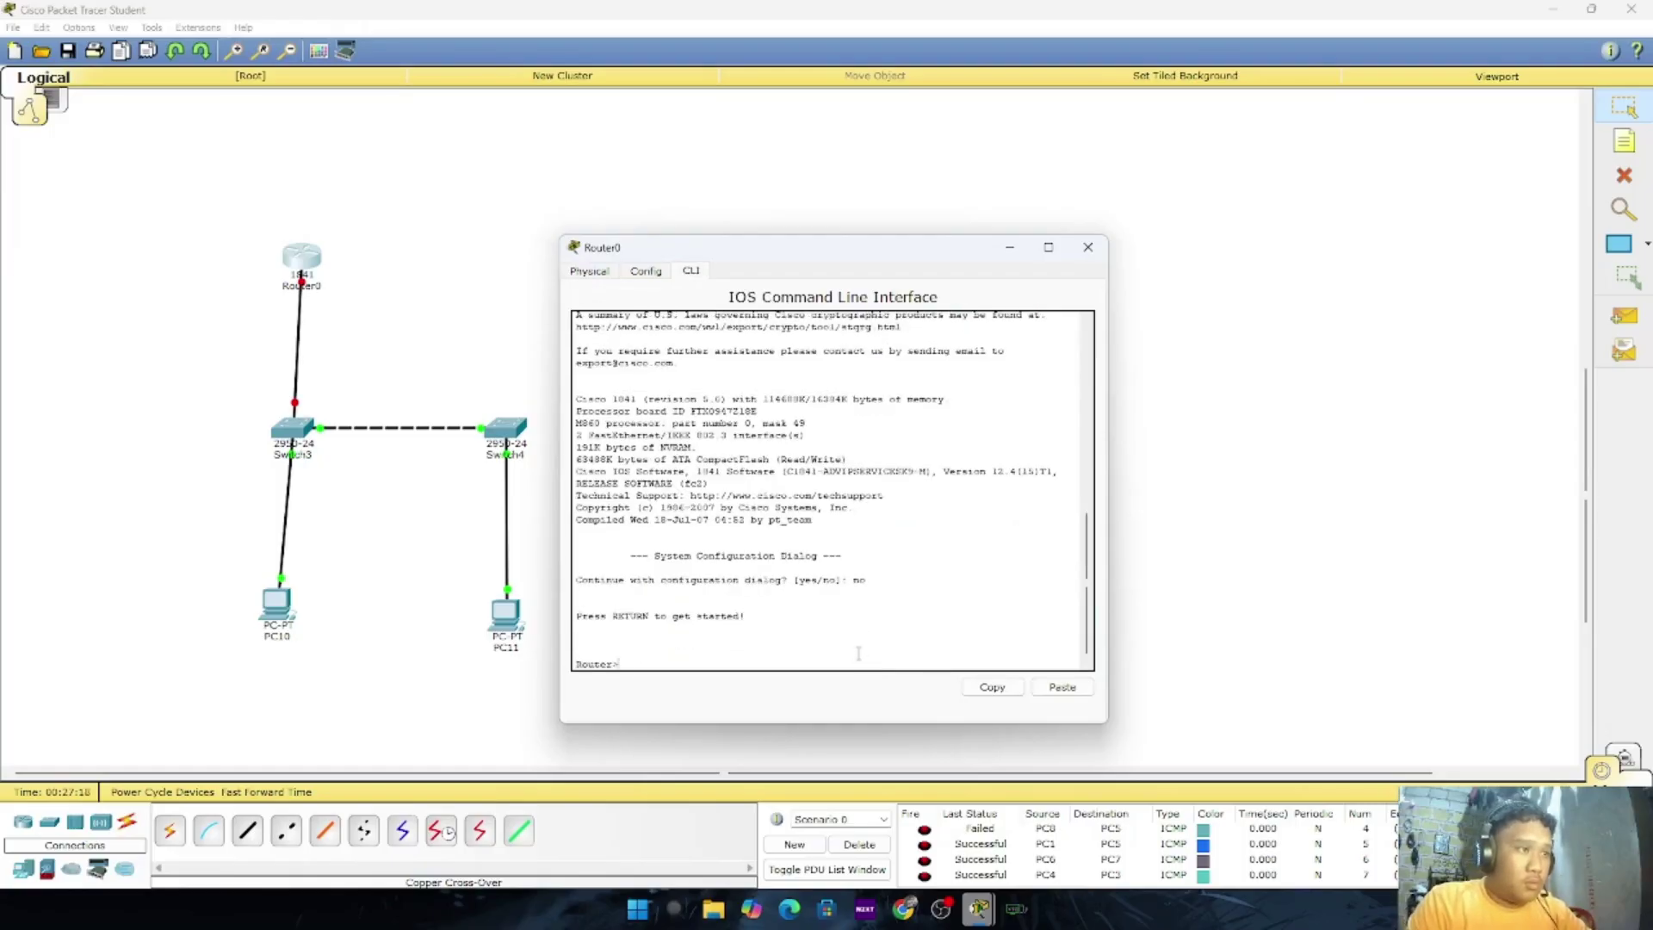
Enter global configuration mode on Router0 with enable and conf t
{"action": "type", "text": "enable"}
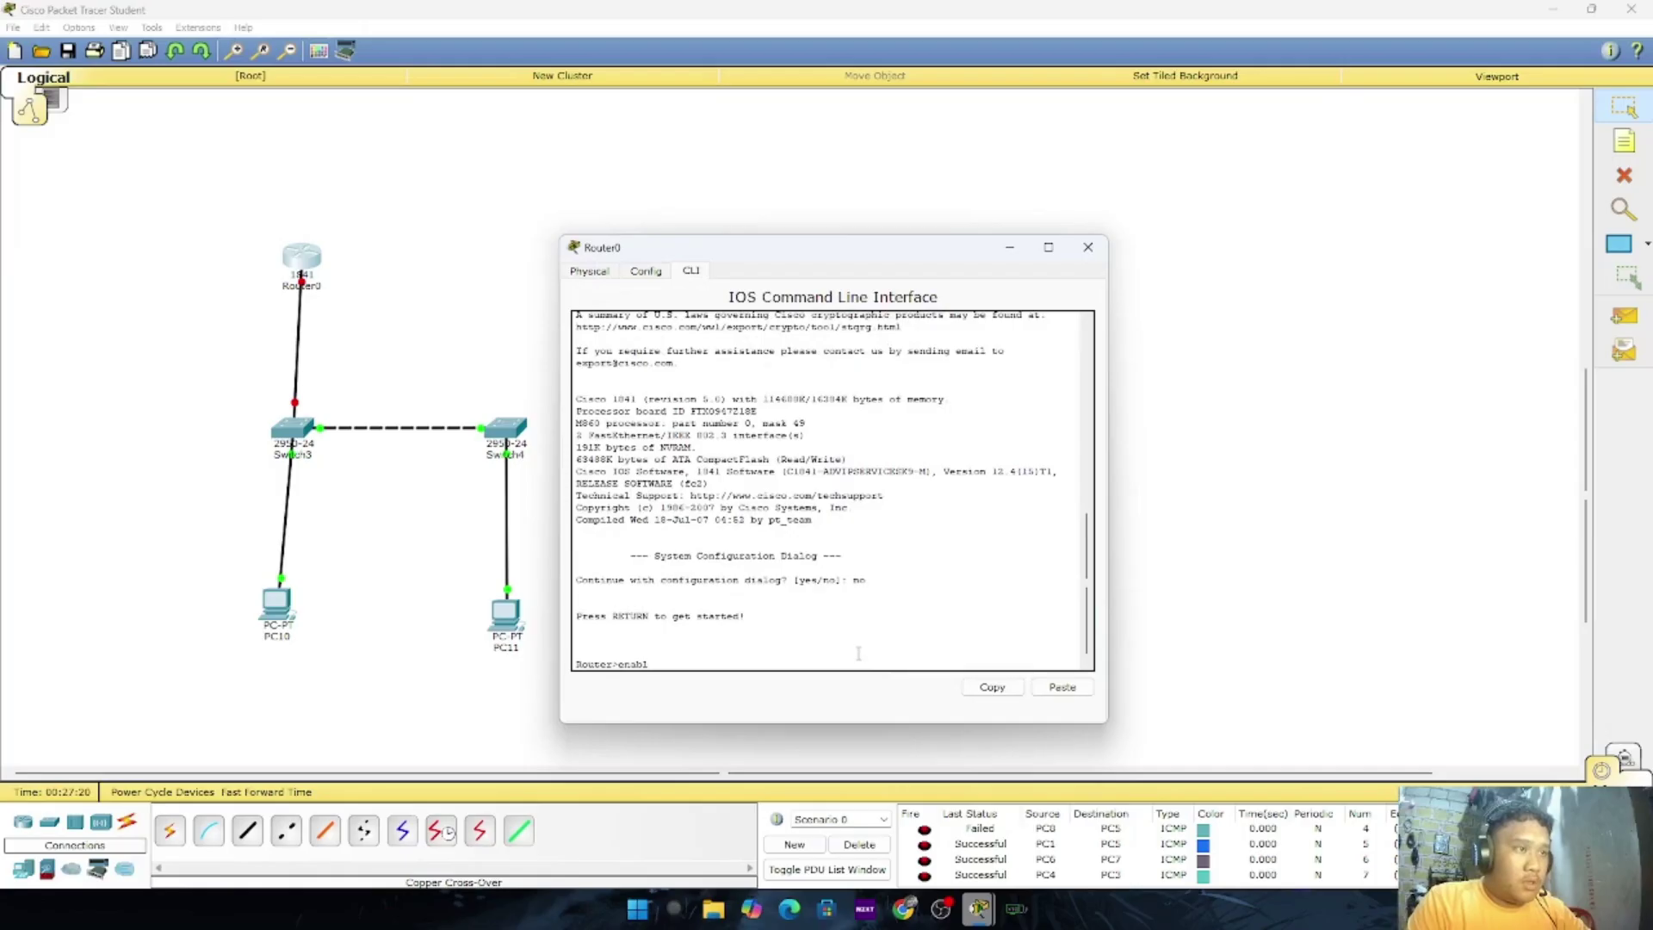
{"action": "key", "text": "Return"}
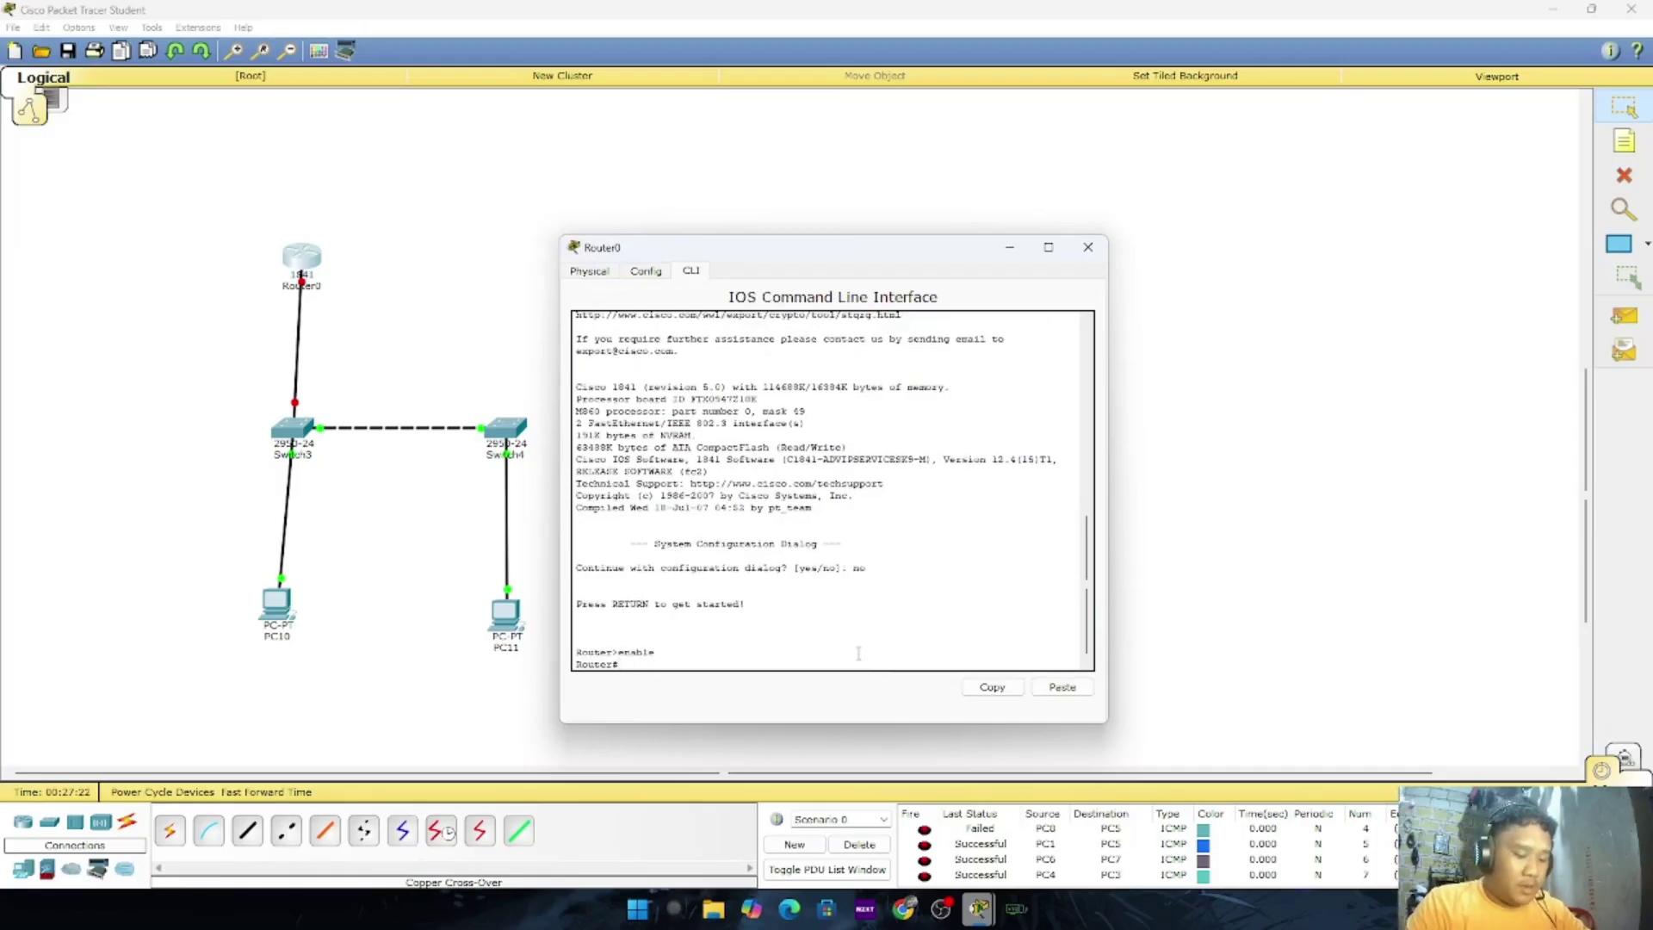
{"action": "type", "text": "conf"}
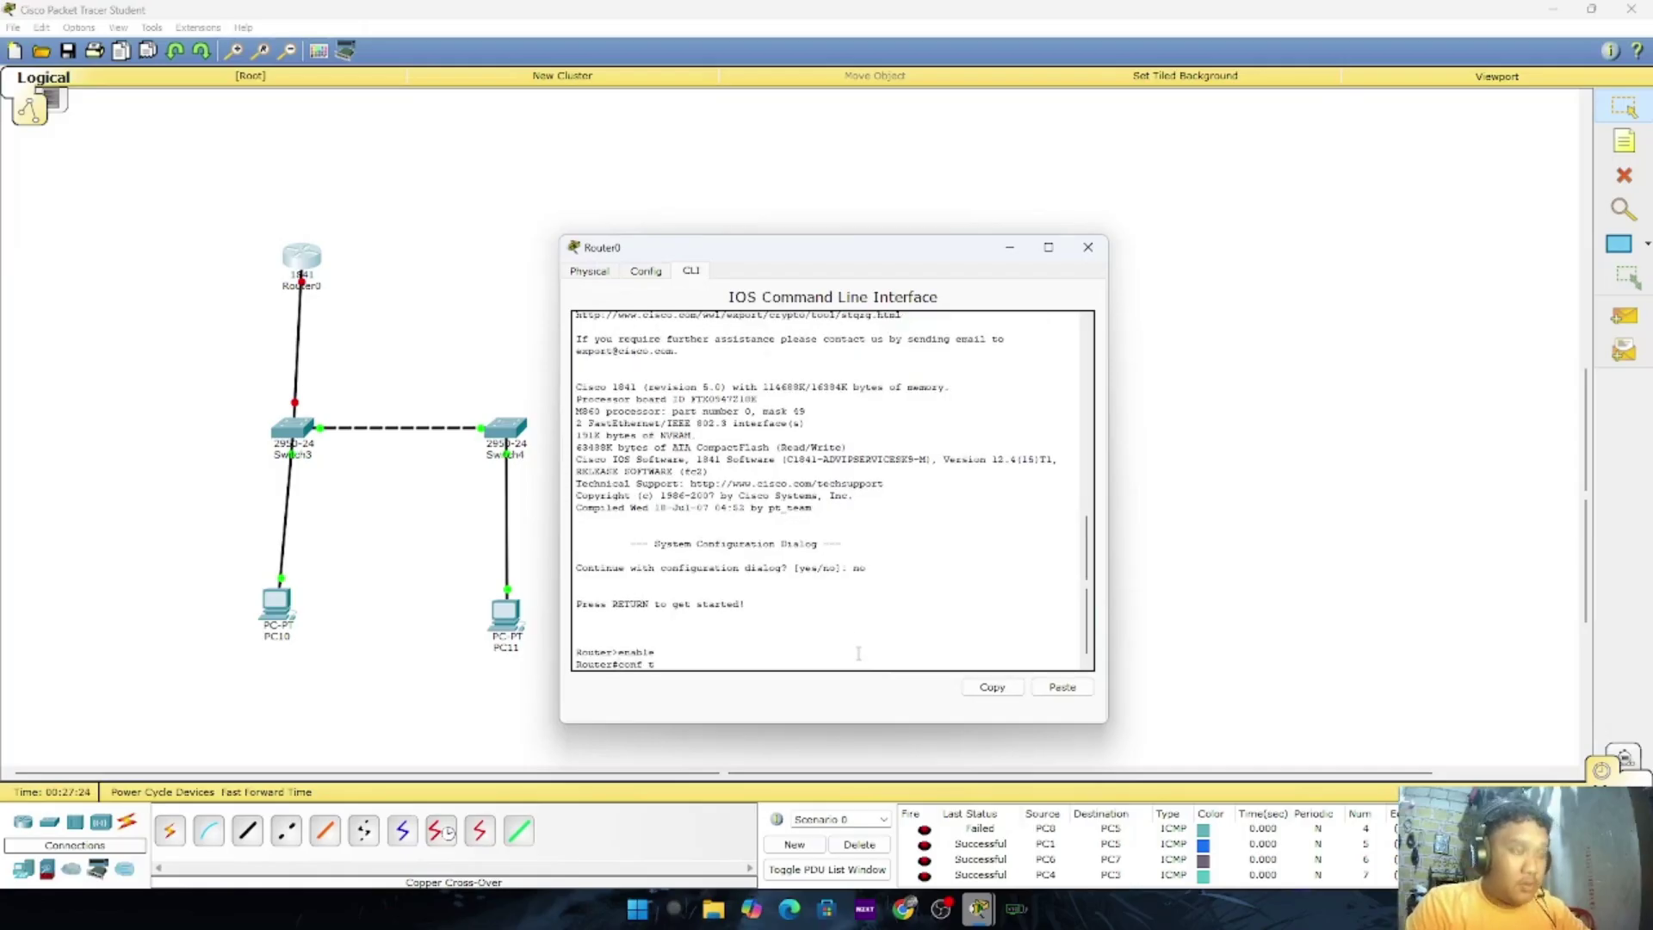
{"action": "type", "text": " t"}
{"action": "key", "text": "Return"}
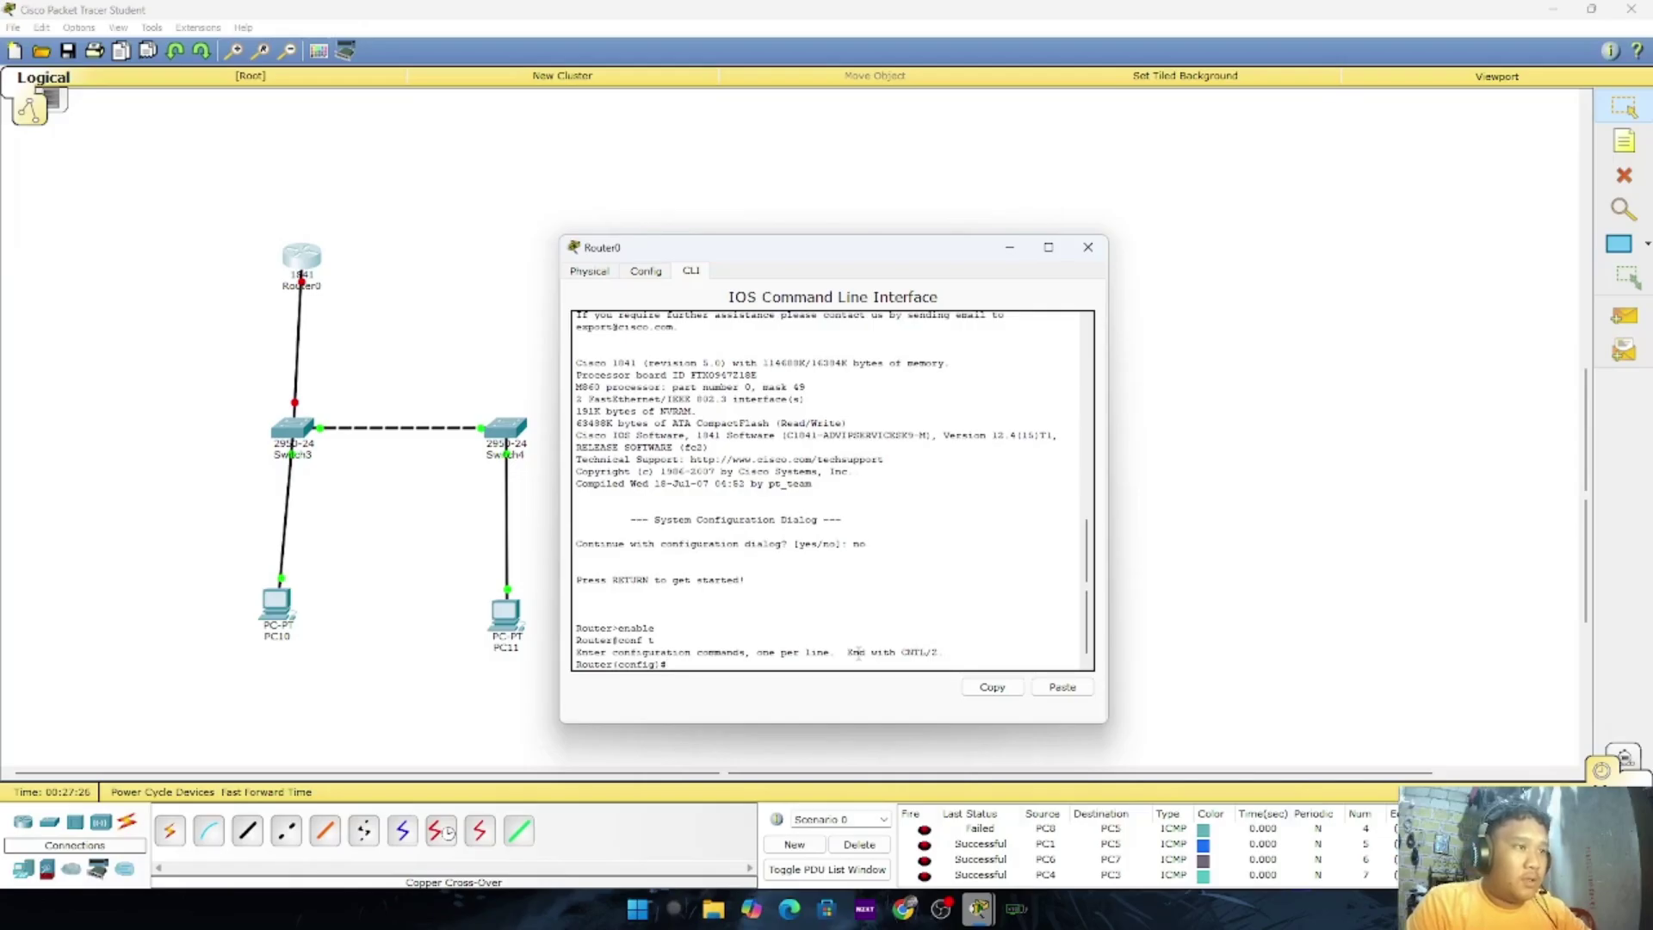
Enable Router0's interface fa0/0 with no shutdown and exit interface configuration
{"action": "type", "text": "int 0/0"}
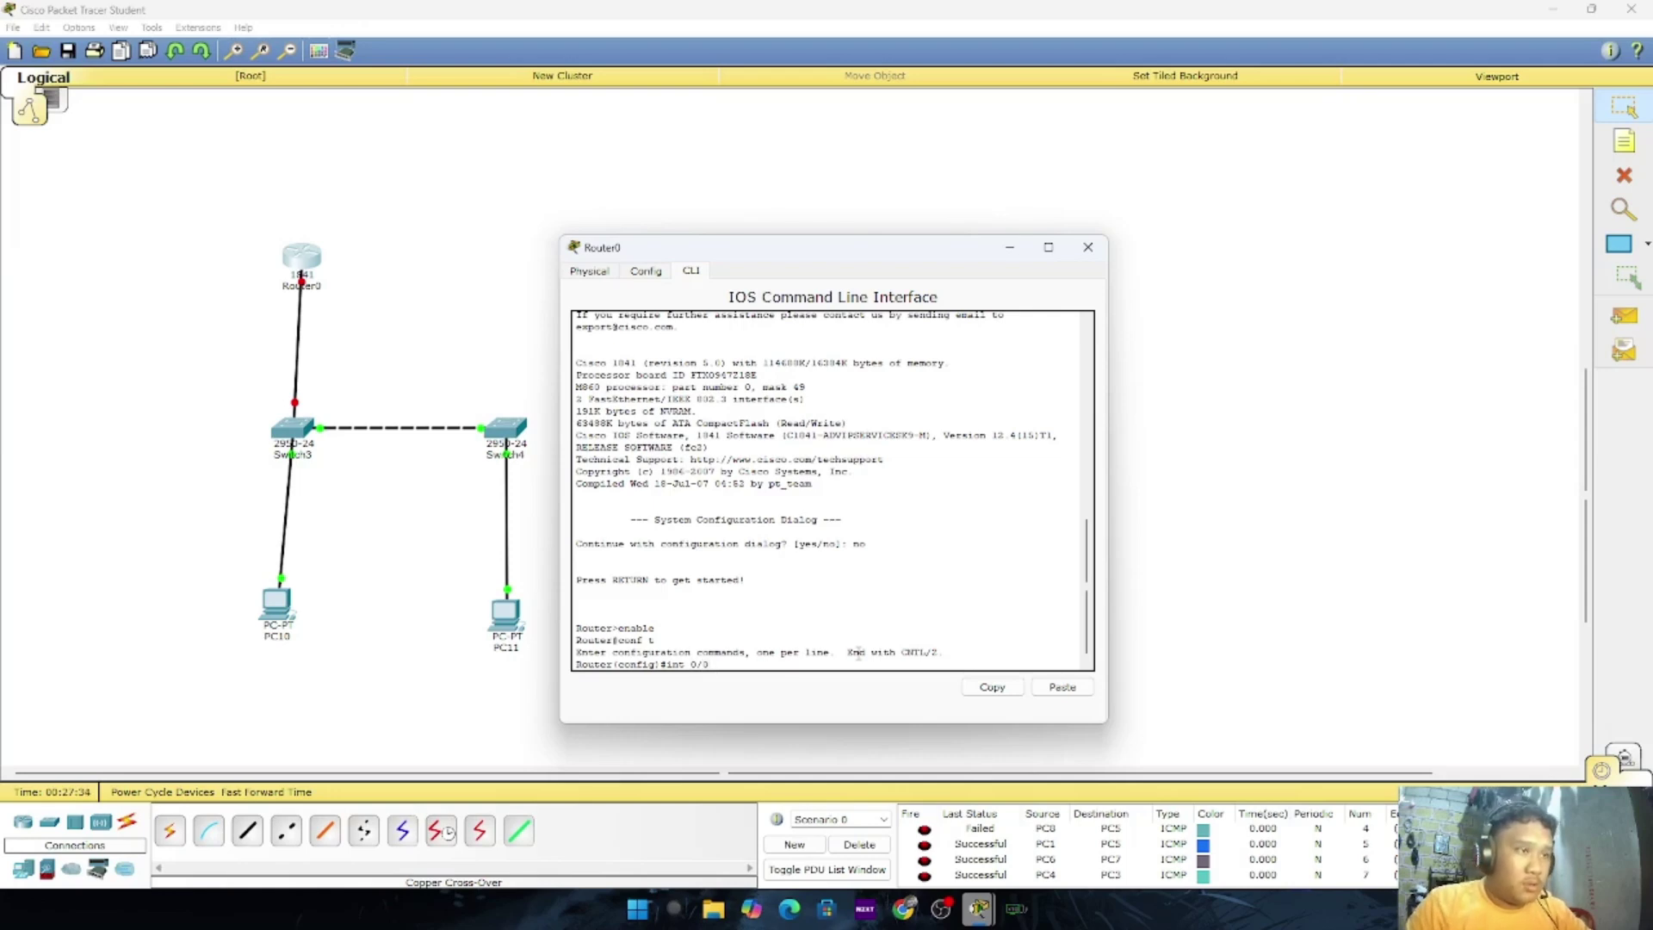
{"action": "type", "text": "fa"}
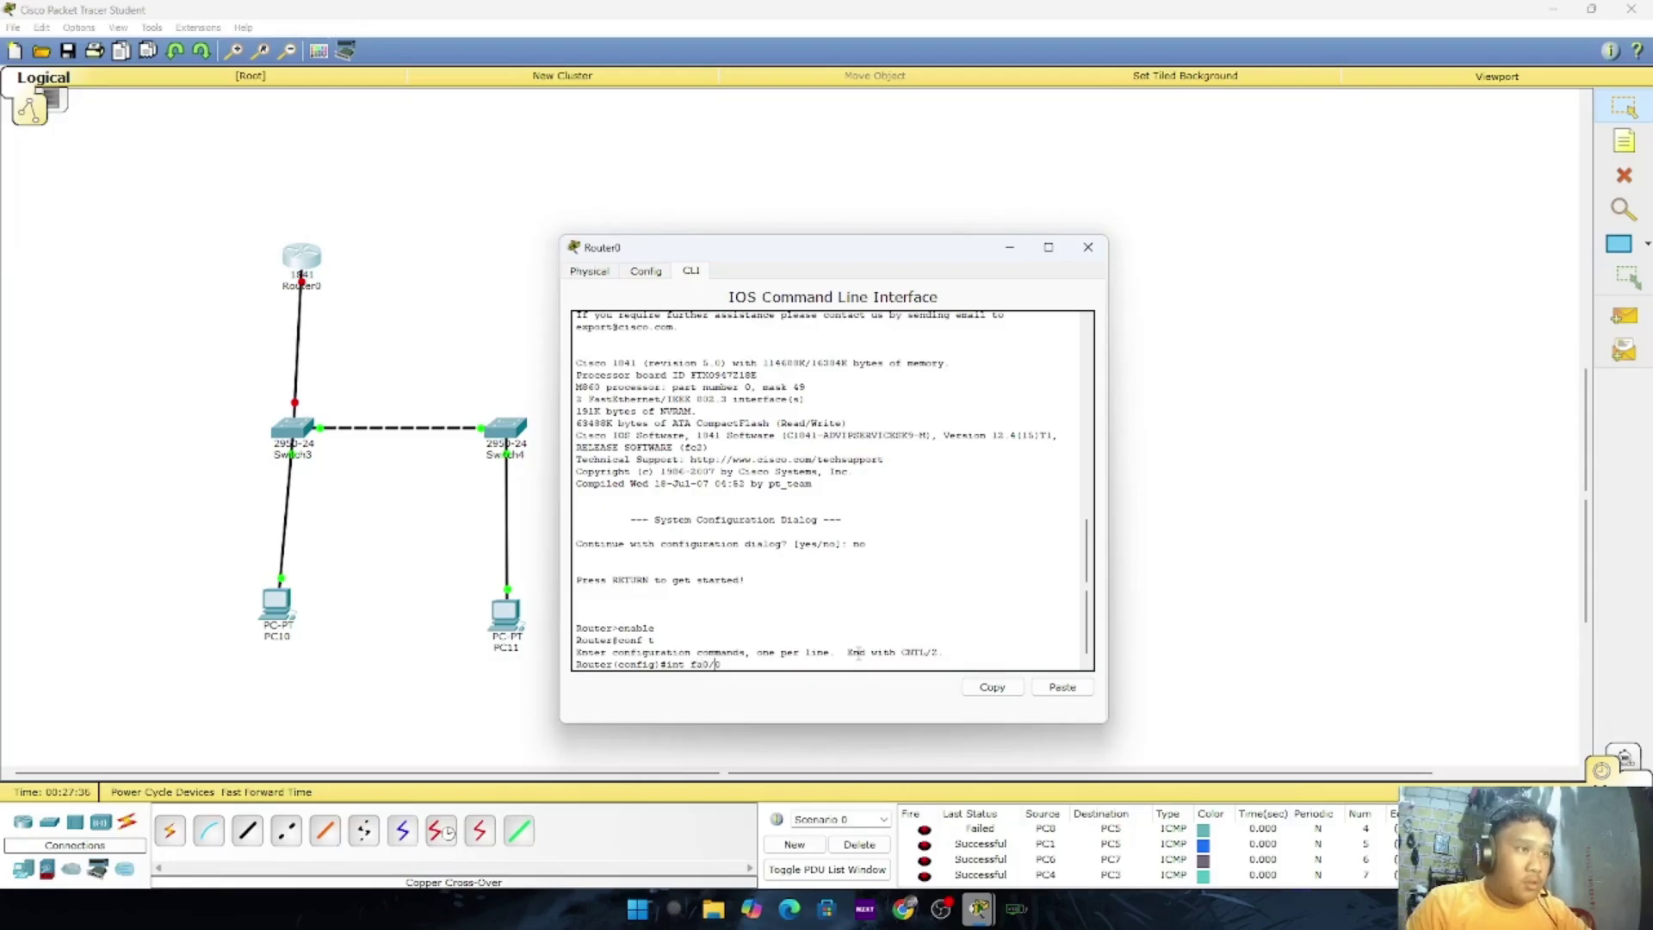
{"action": "key", "text": "Return"}
{"action": "type", "text": "no"}
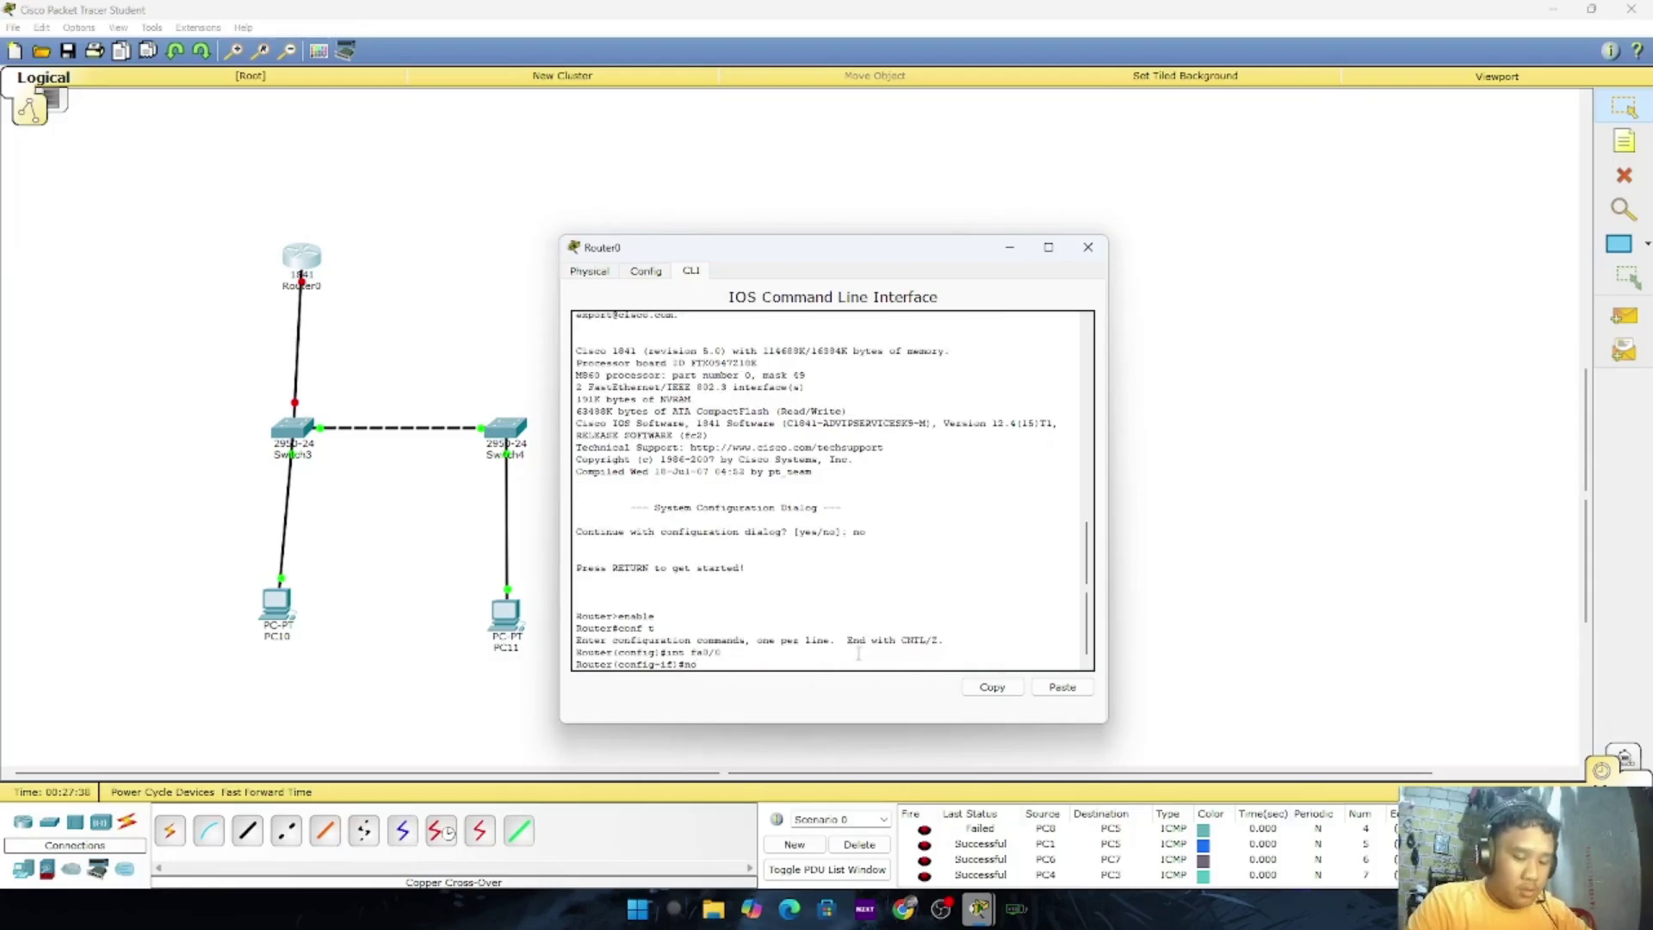
{"action": "type", "text": " shitdow"}
{"action": "key", "text": "BackSpace"}
{"action": "key", "text": "BackSpace"}
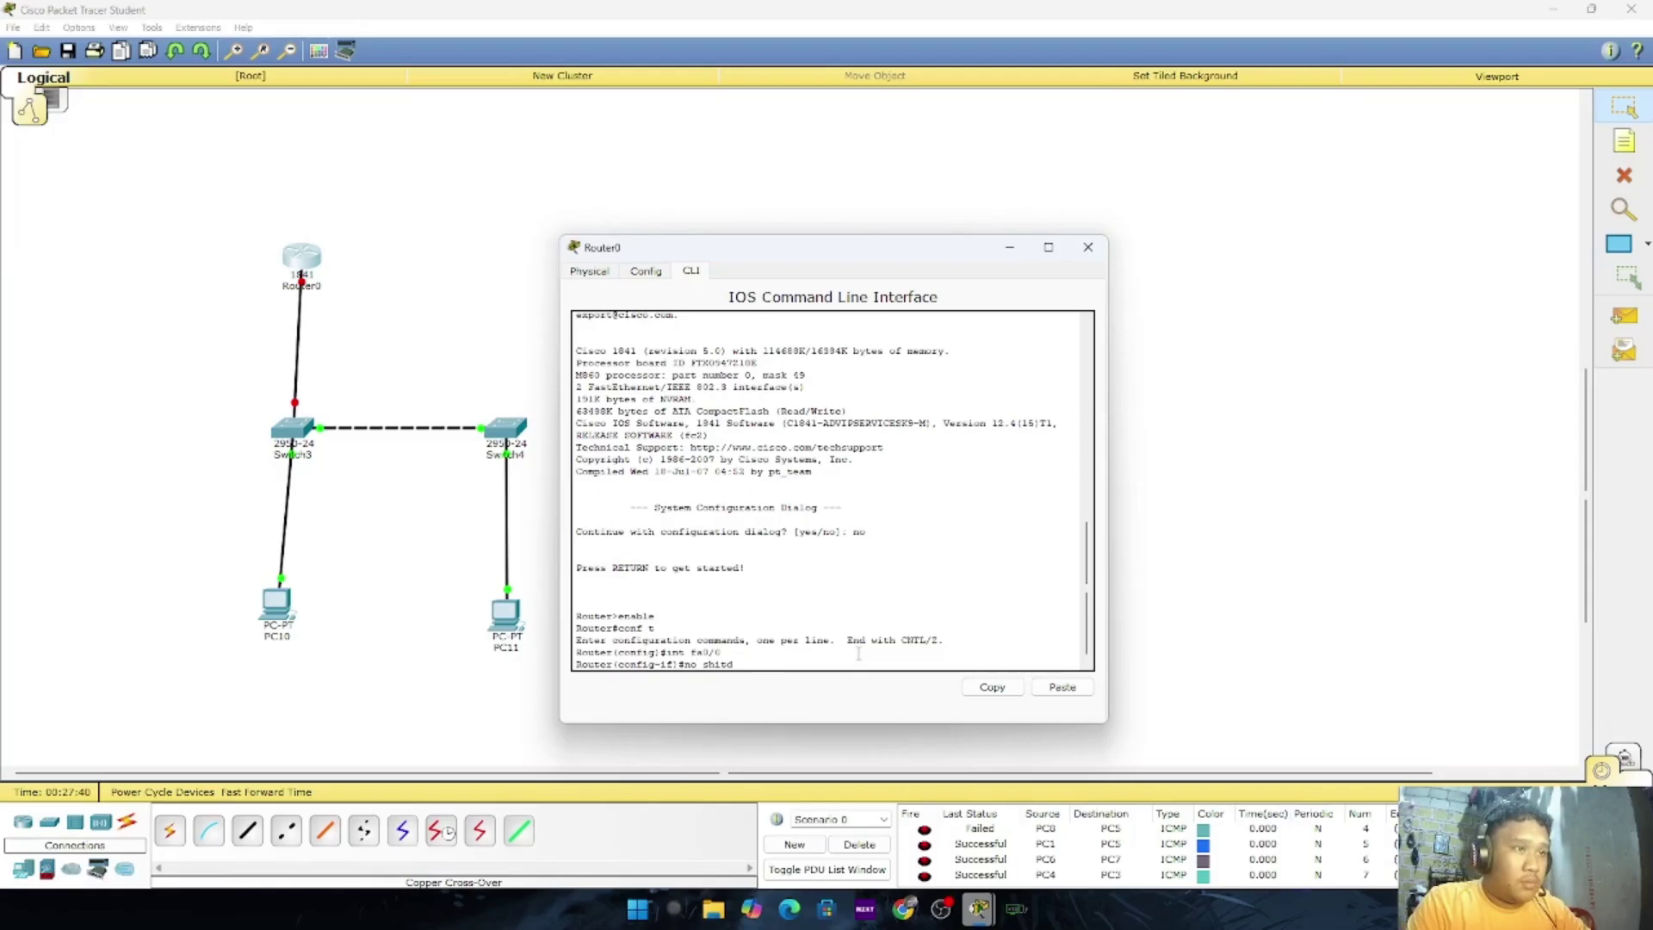
{"action": "key", "text": "BackSpace"}
{"action": "key", "text": "BackSpace"}
{"action": "key", "text": "BackSpace"}
{"action": "type", "text": "utdown"}
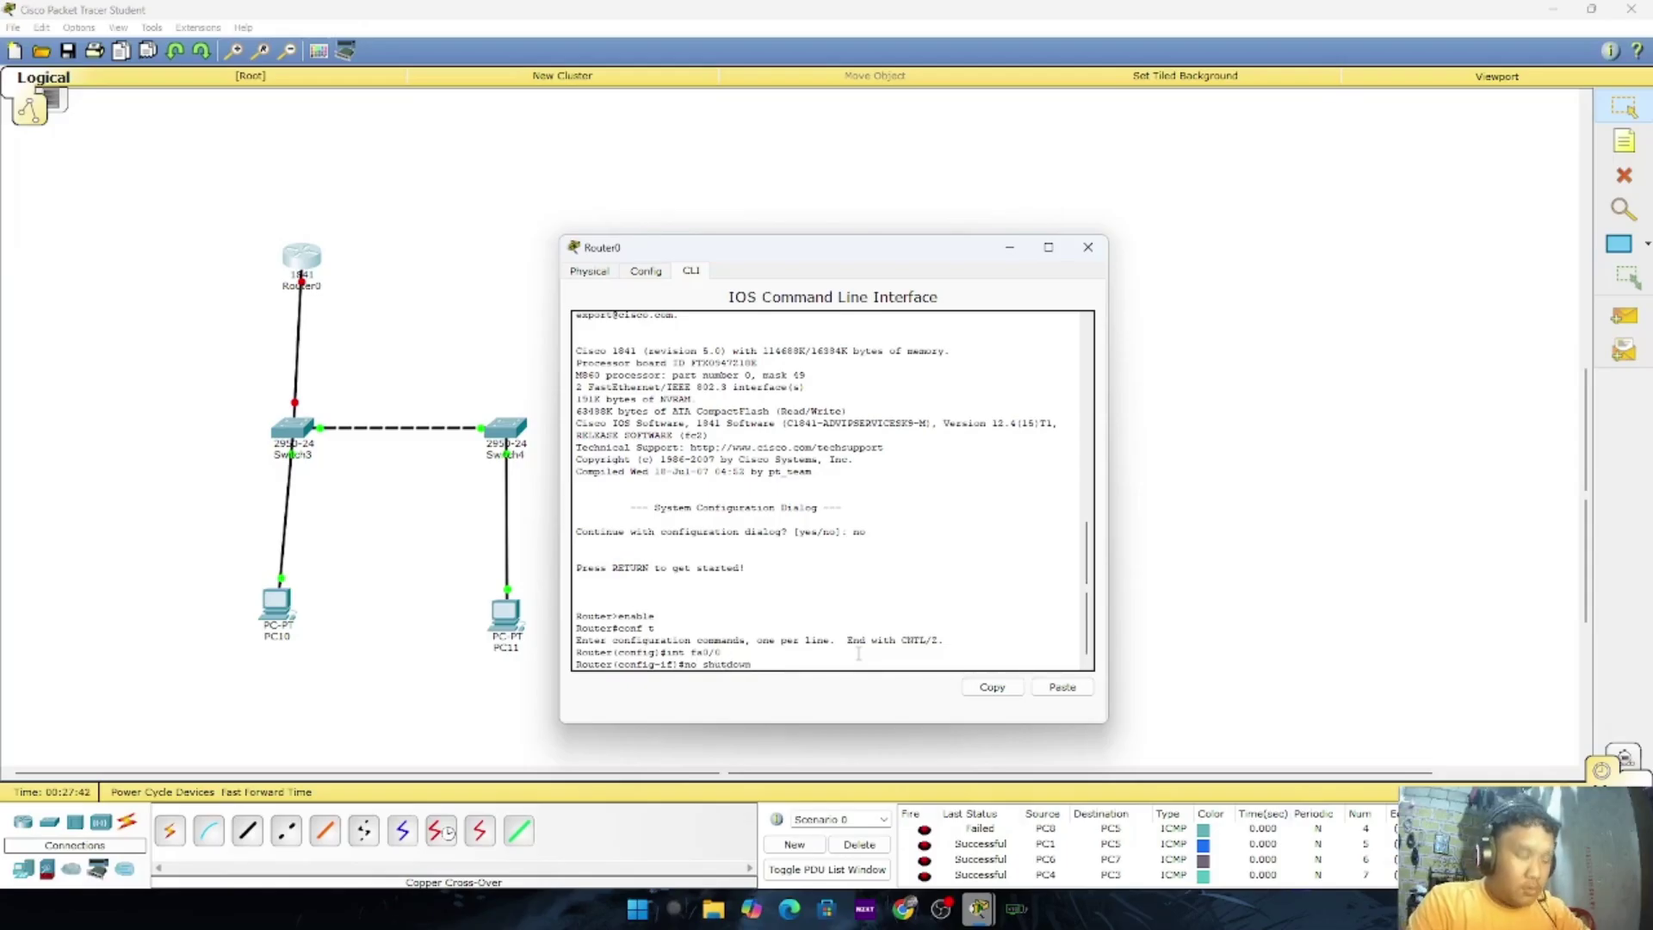
{"action": "key", "text": "Return"}
{"action": "type", "text": "exit"}
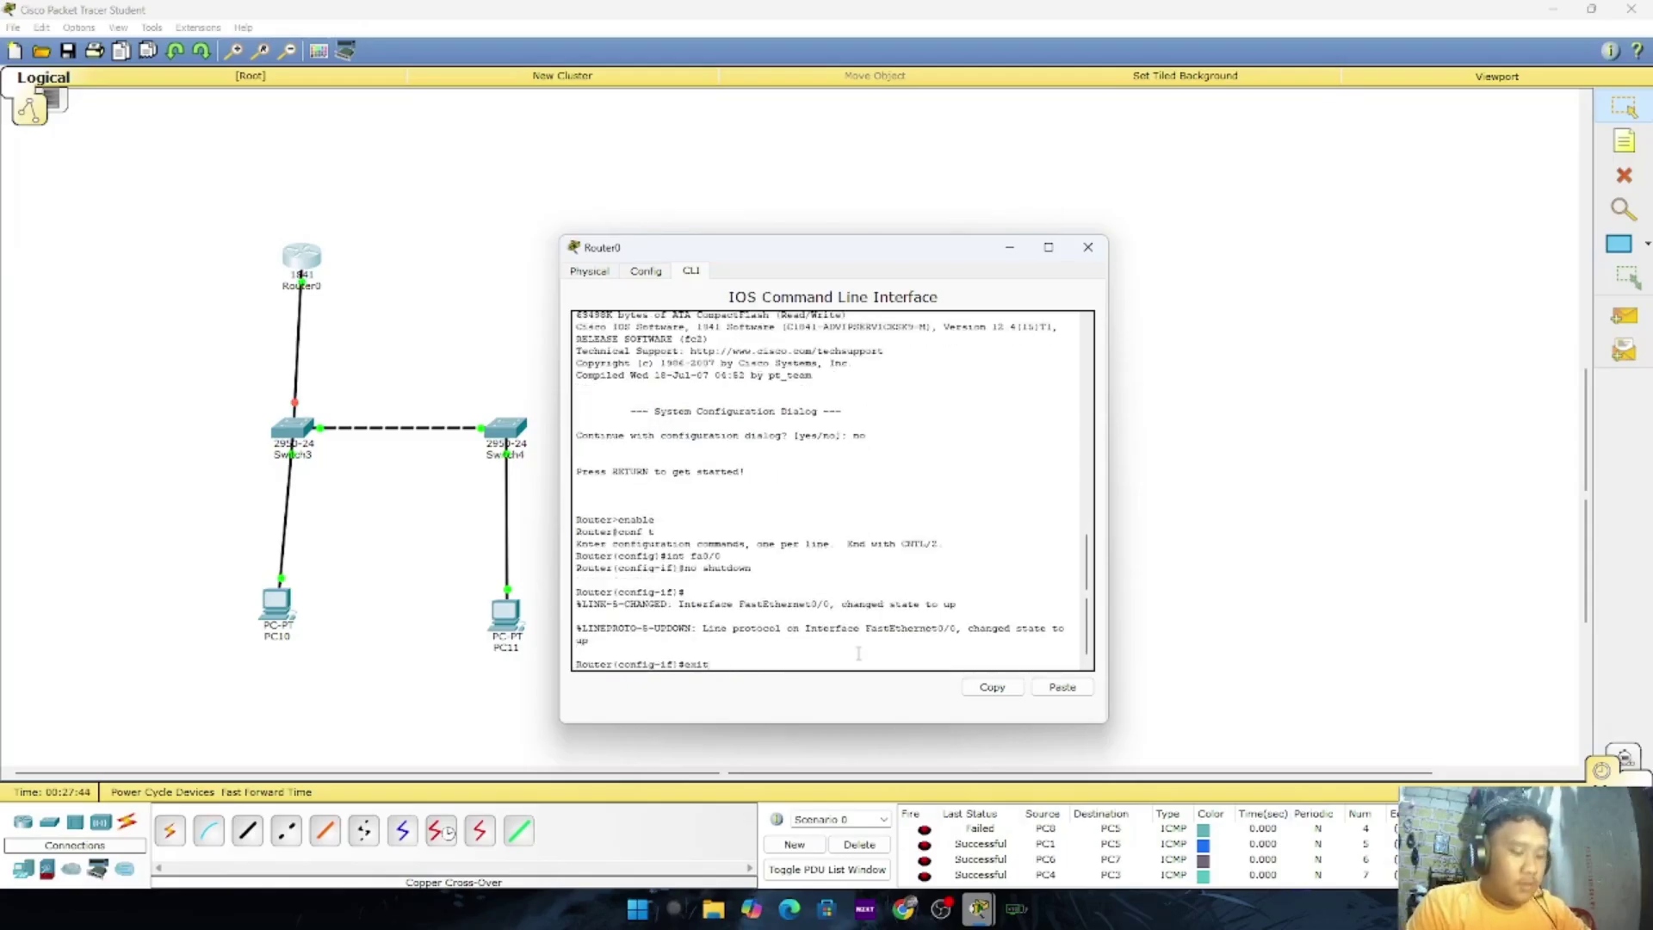
{"action": "key", "text": "Return"}
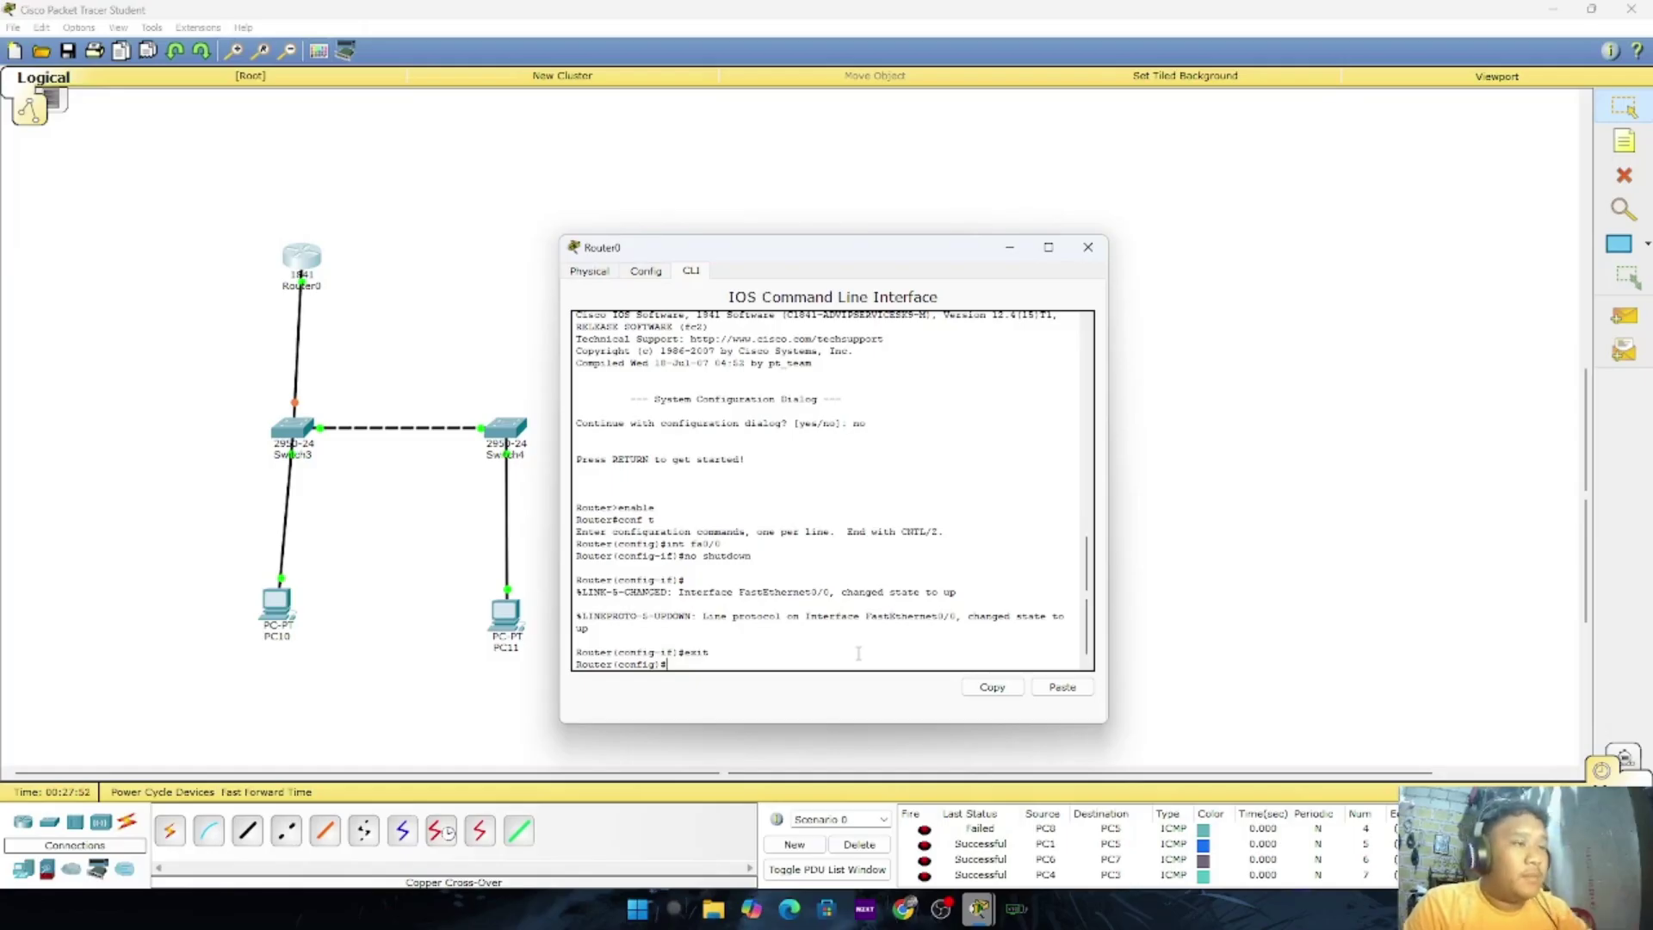
Create the subinterface fa0/0.10 on Router0 with the int command
{"action": "type", "text": "int fa0/1"}
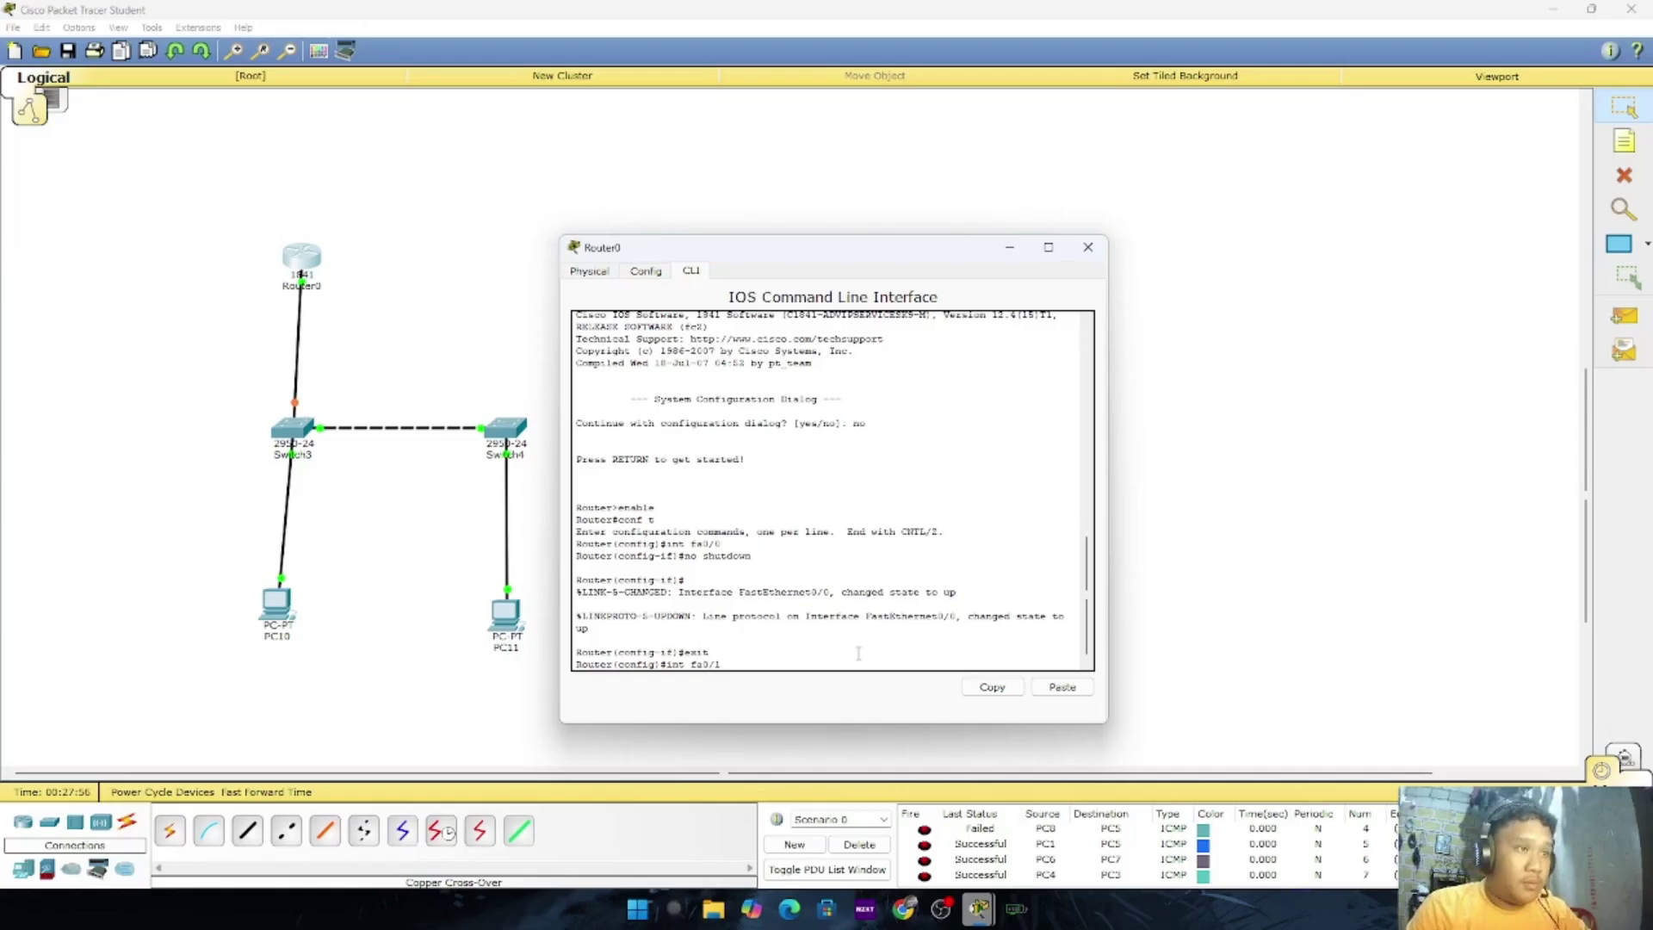
{"action": "key", "text": "BackSpace"}
{"action": "key", "text": "BackSpace"}
{"action": "type", "text": "0"}
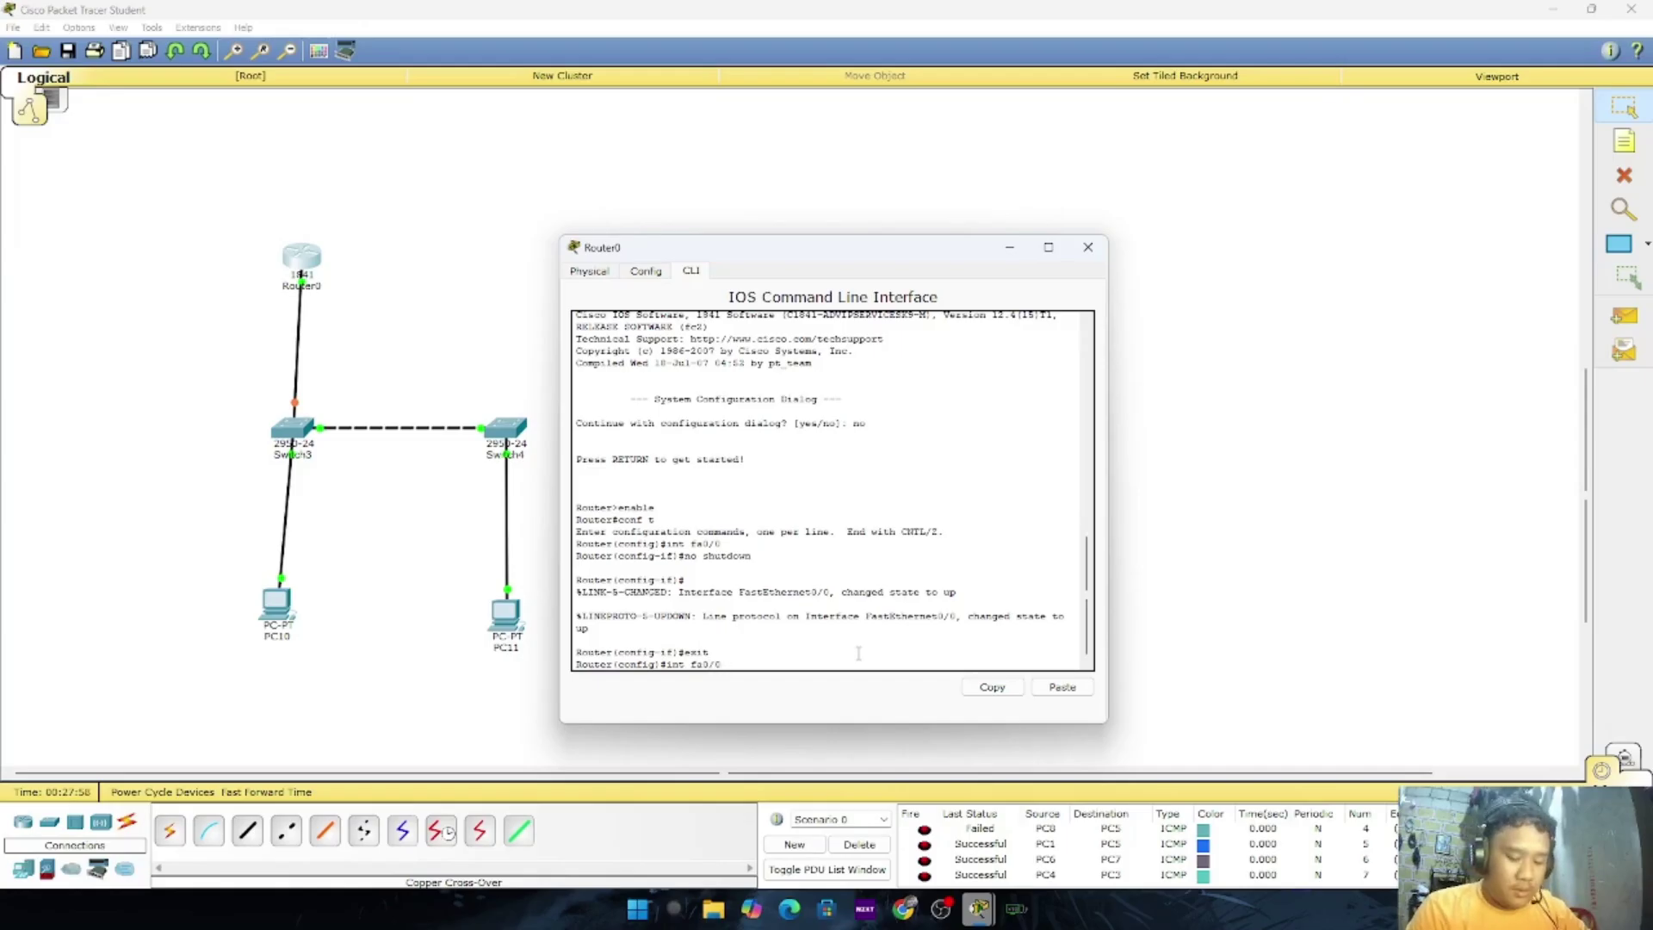
{"action": "type", "text": ".10"}
{"action": "key", "text": "Return"}
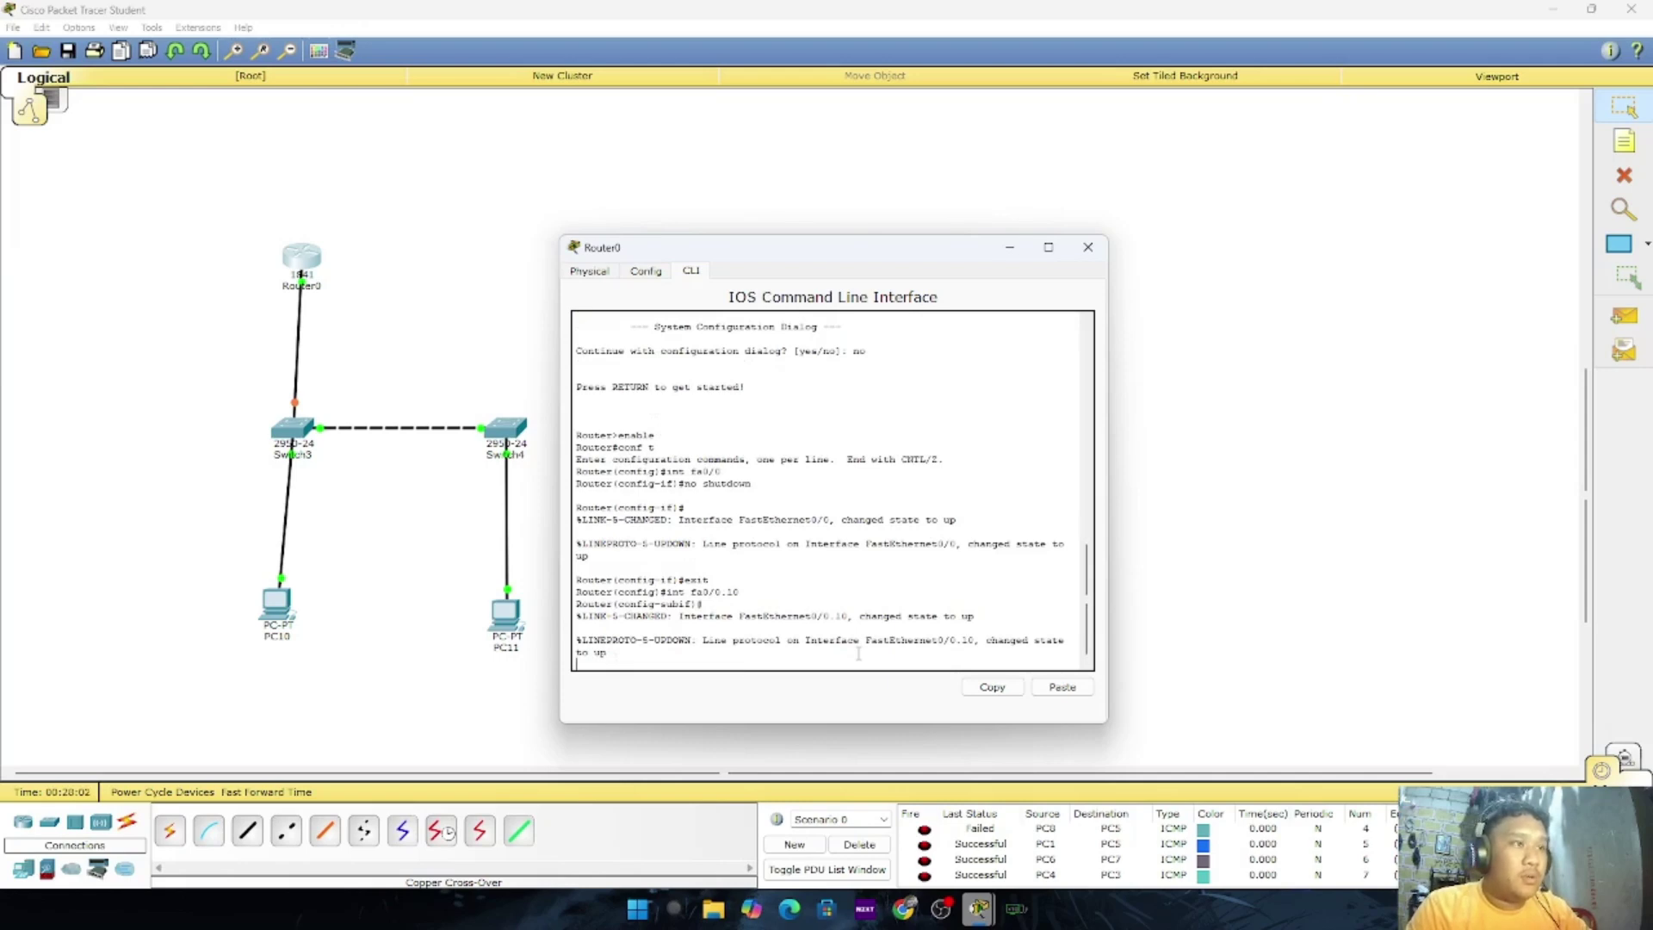
{"action": "key", "text": "Return"}
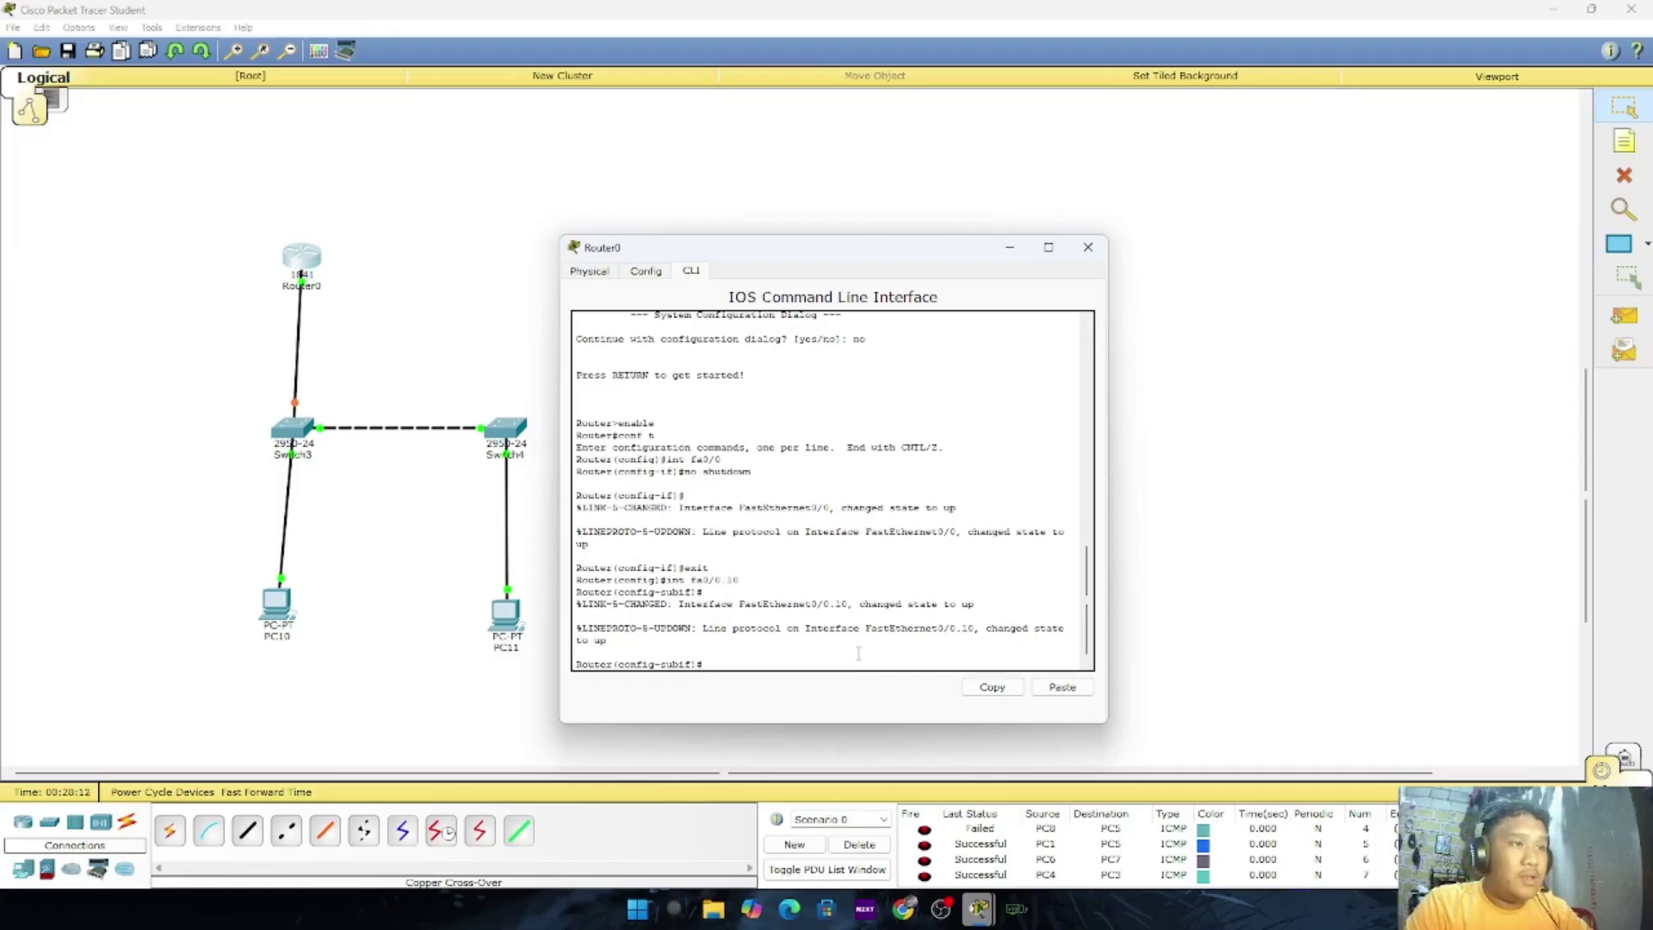
Set 802.1Q encapsulation for VLAN 10 on subinterface fa0/0.10 with encapsulation dot1 10
{"action": "type", "text": "encapsu"}
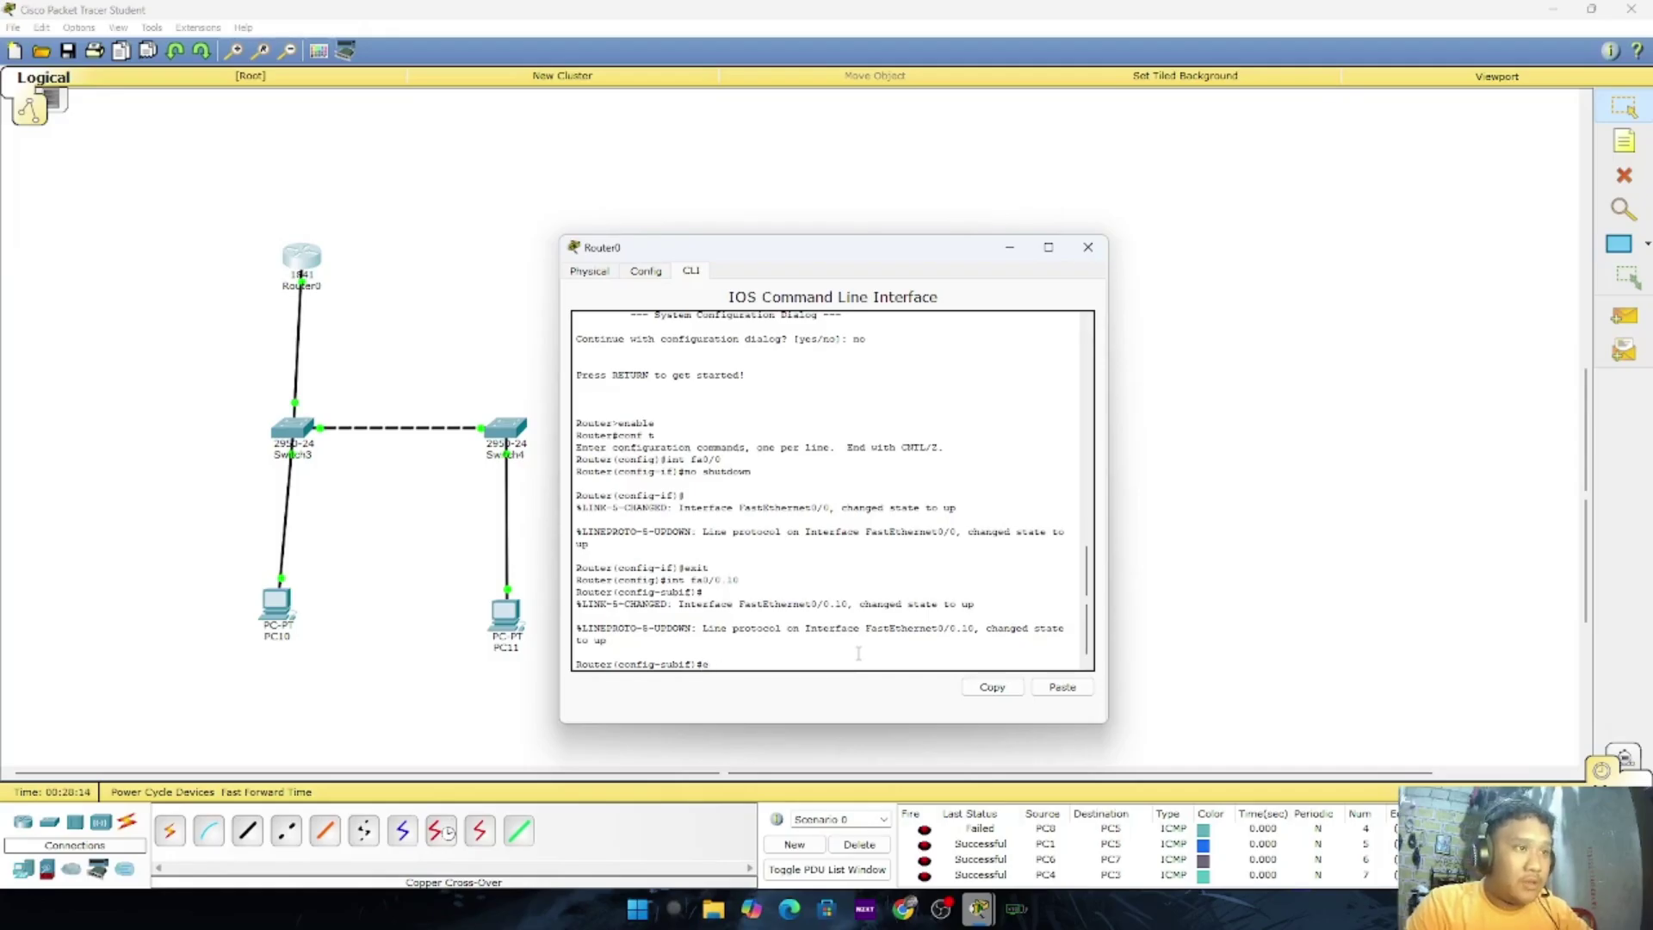
{"action": "key", "text": "BackSpace"}
{"action": "key", "text": "BackSpace"}
{"action": "type", "text": "sula"}
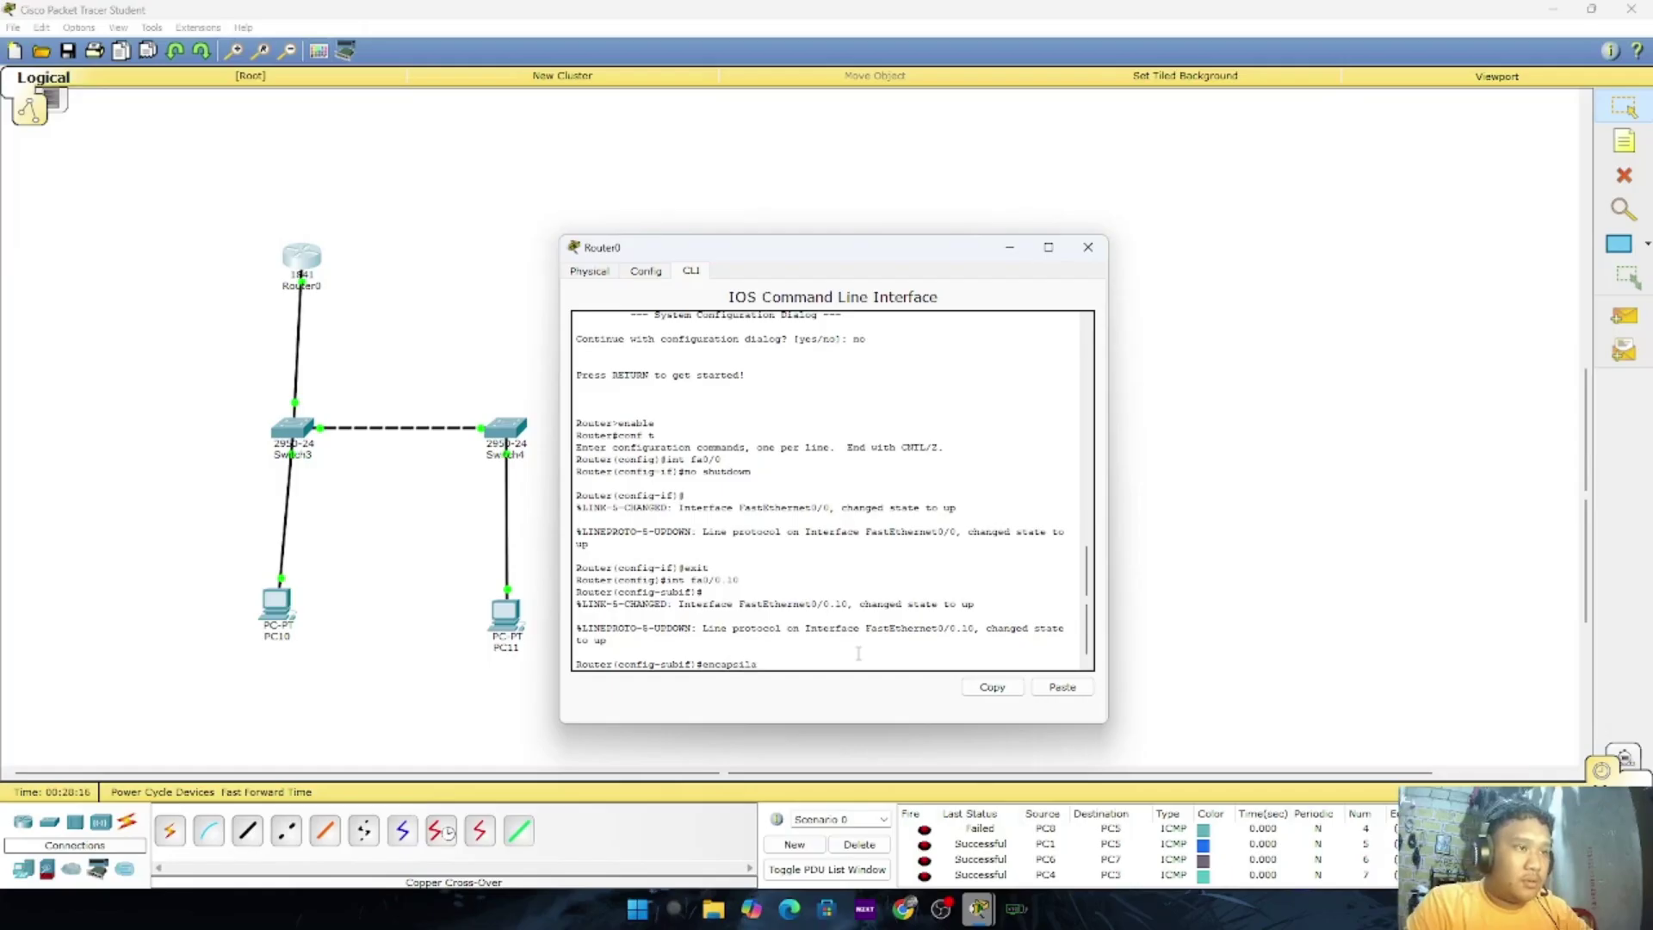
{"action": "key", "text": "BackSpace"}
{"action": "type", "text": "lation"}
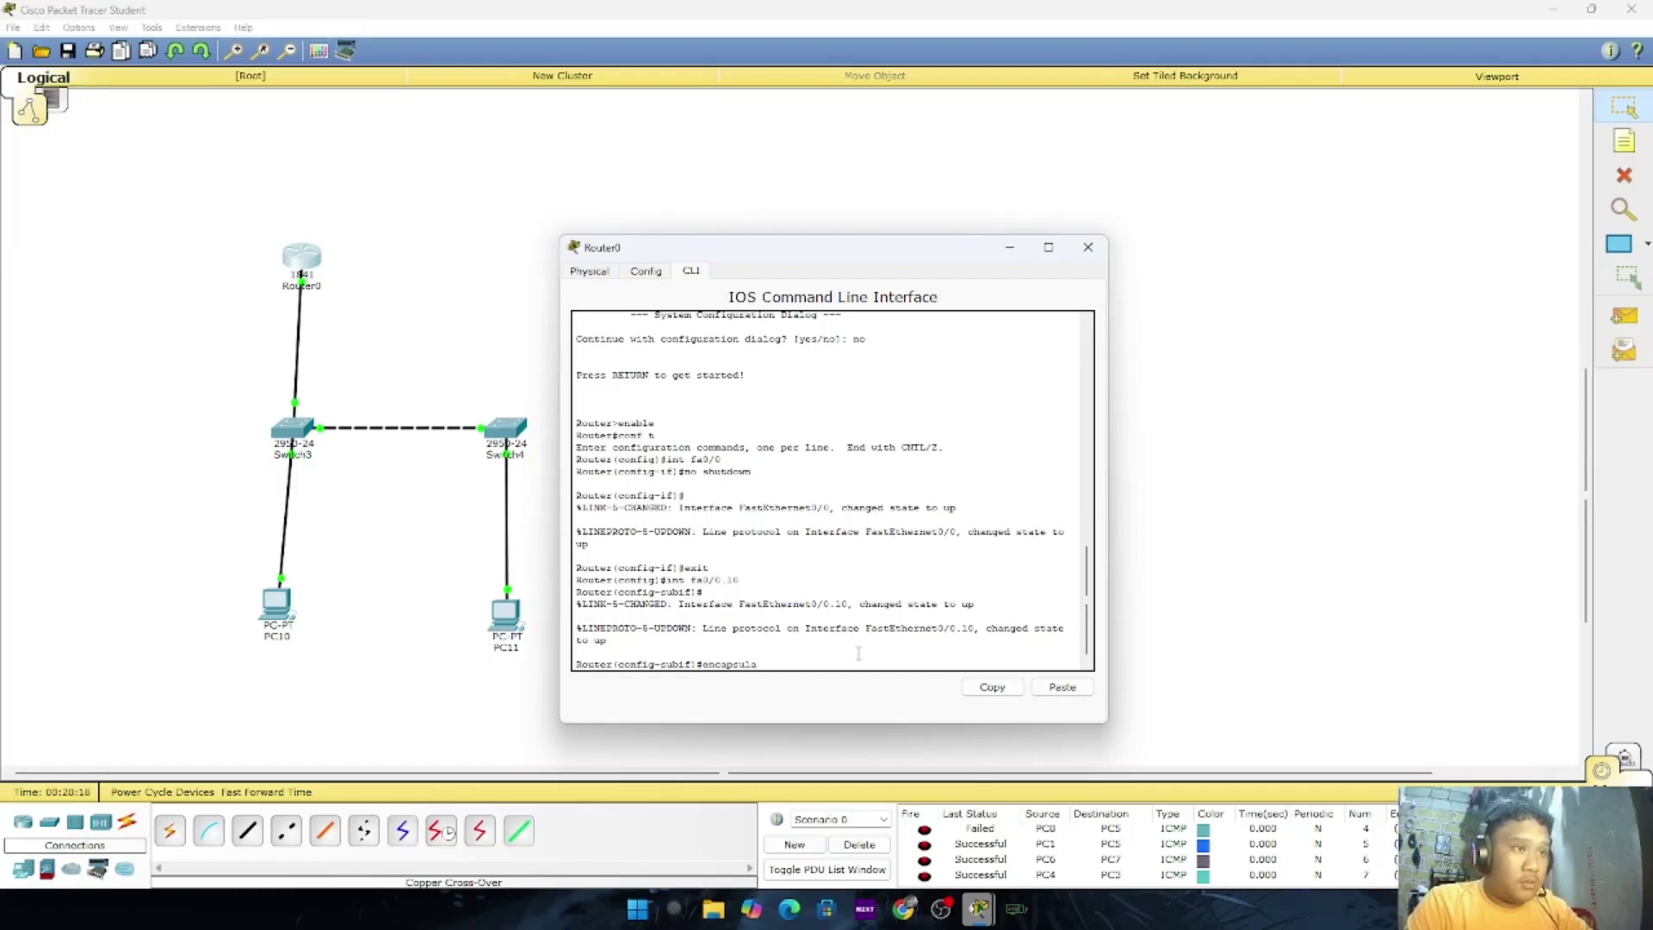
{"action": "key", "text": "BackSpace"}
{"action": "key", "text": "BackSpace"}
{"action": "key", "text": "BackSpace"}
{"action": "key", "text": "BackSpace"}
{"action": "type", "text": "io"}
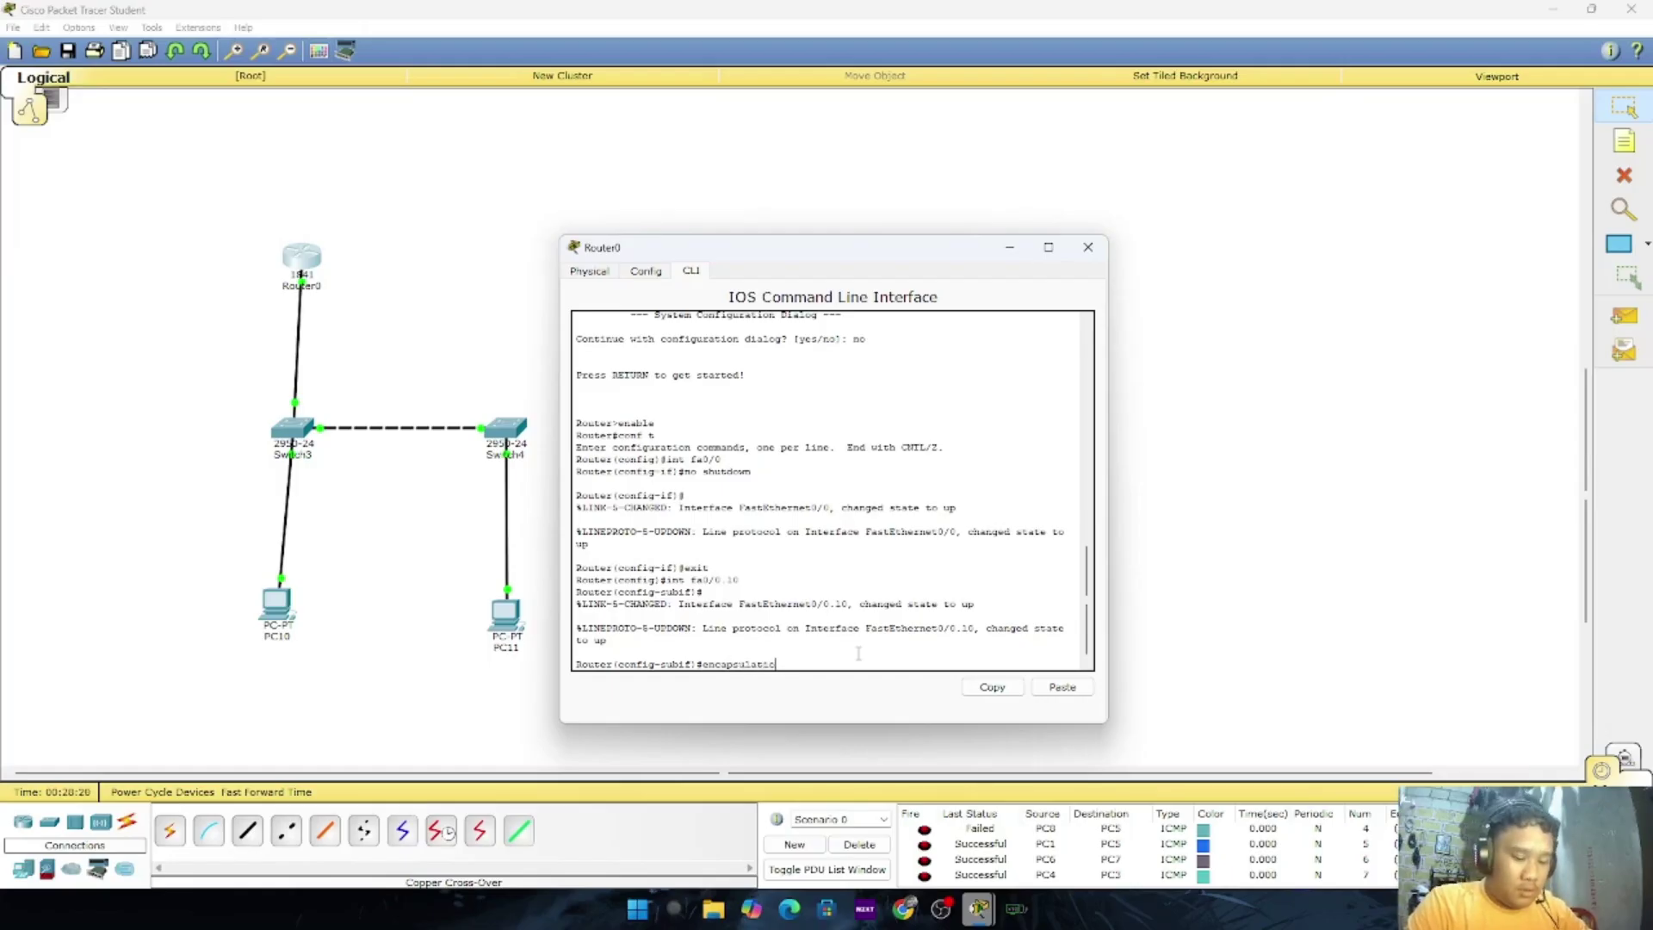
{"action": "type", "text": "n"}
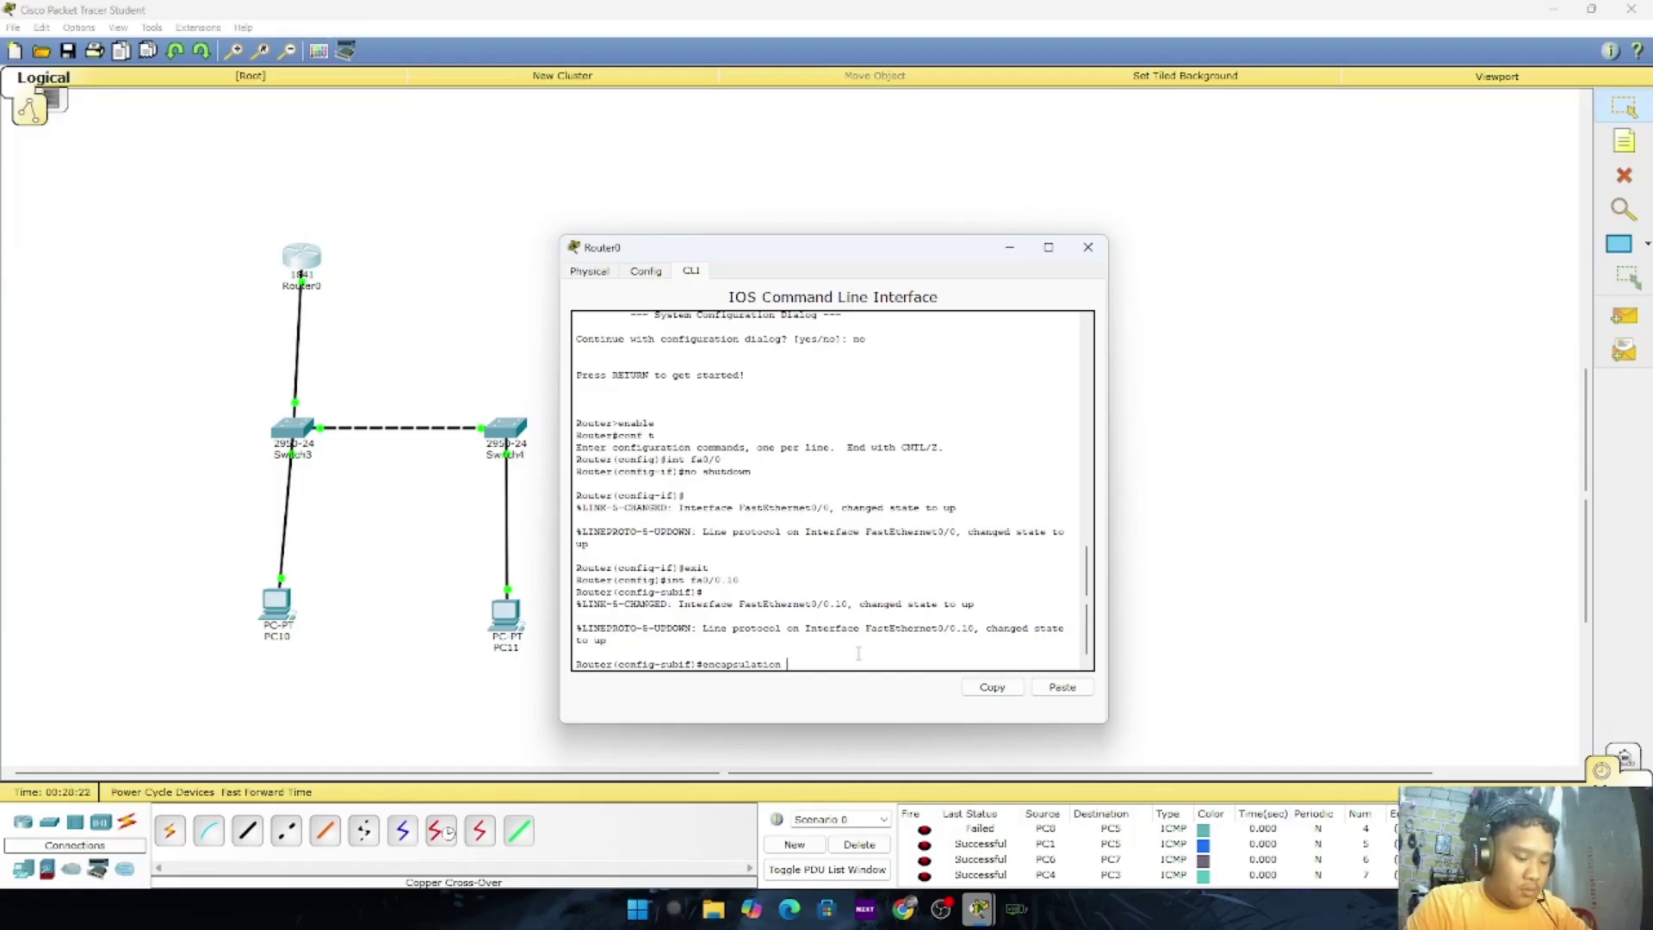
{"action": "type", "text": " dot1"}
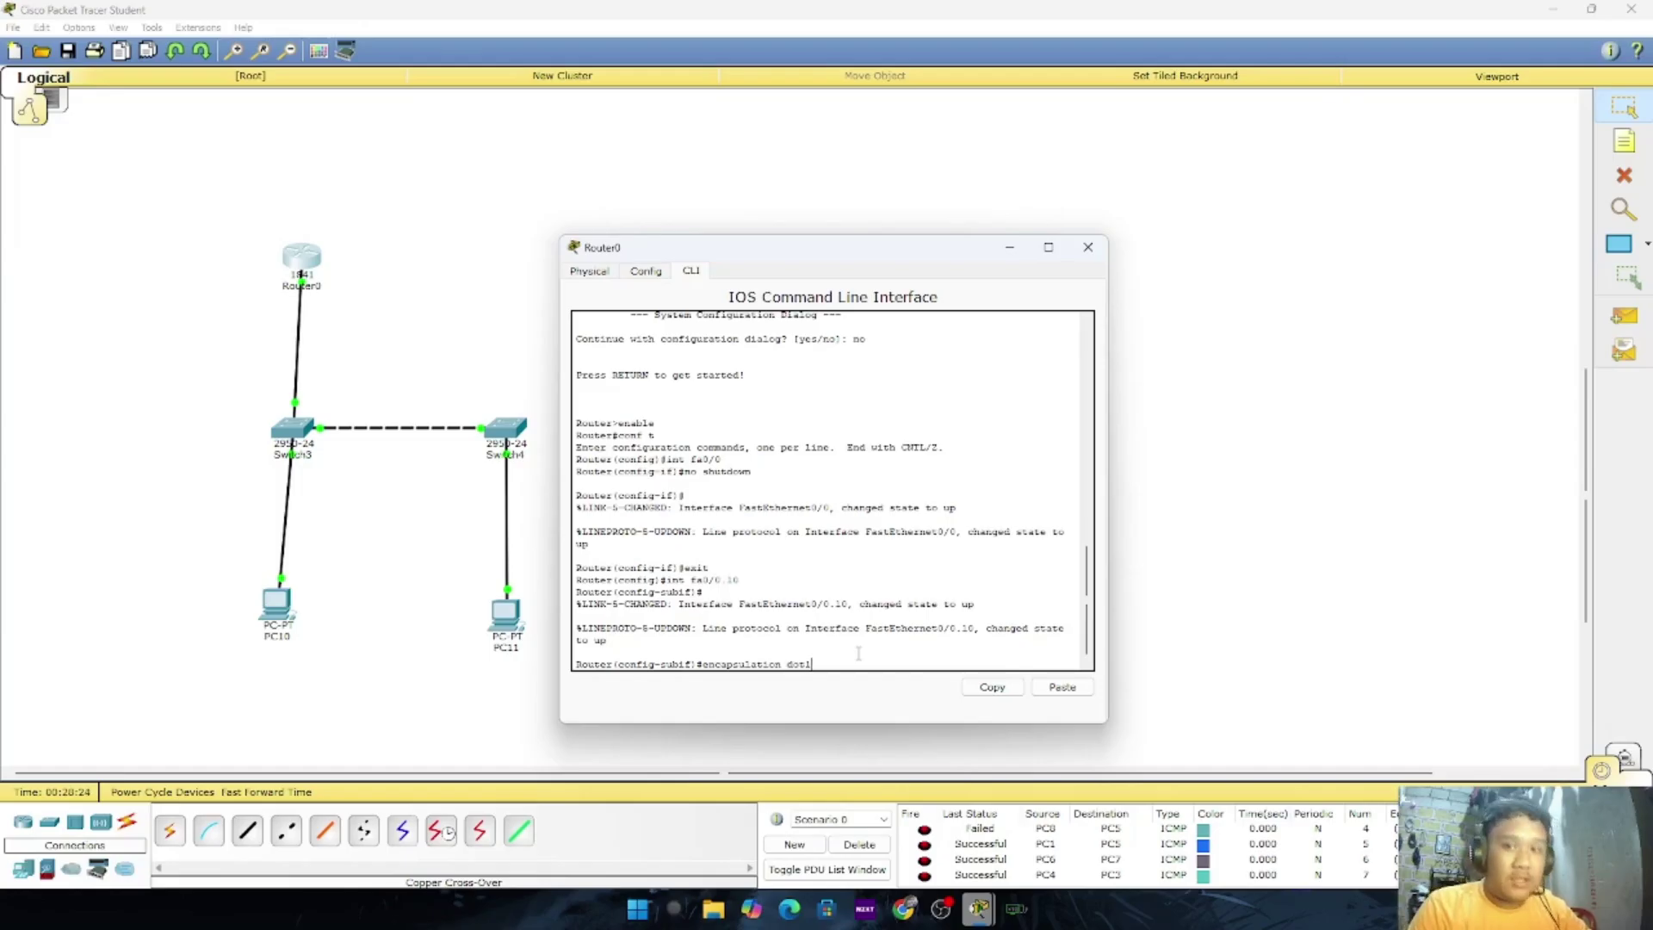
{"action": "type", "text": " 10"}
{"action": "key", "text": "Return"}
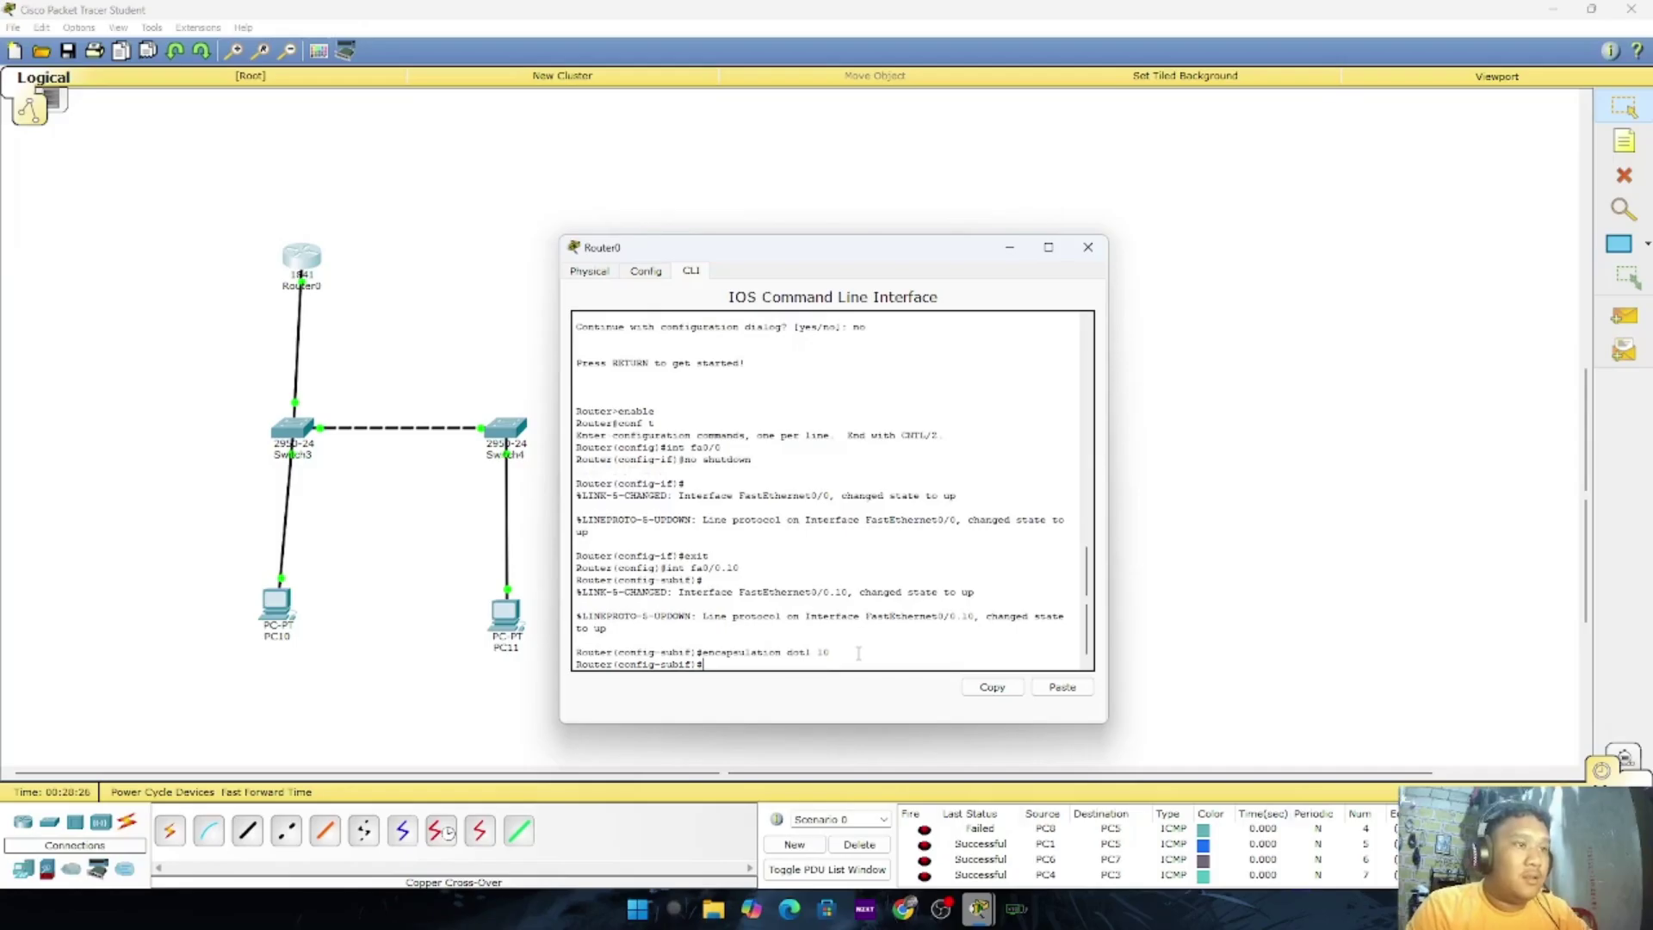
Assign IP address 192.168.1.1 with mask 255.255.255.0 to fa0/0.10 and exit the subinterface configuration
{"action": "type", "text": "ip add 192.1"}
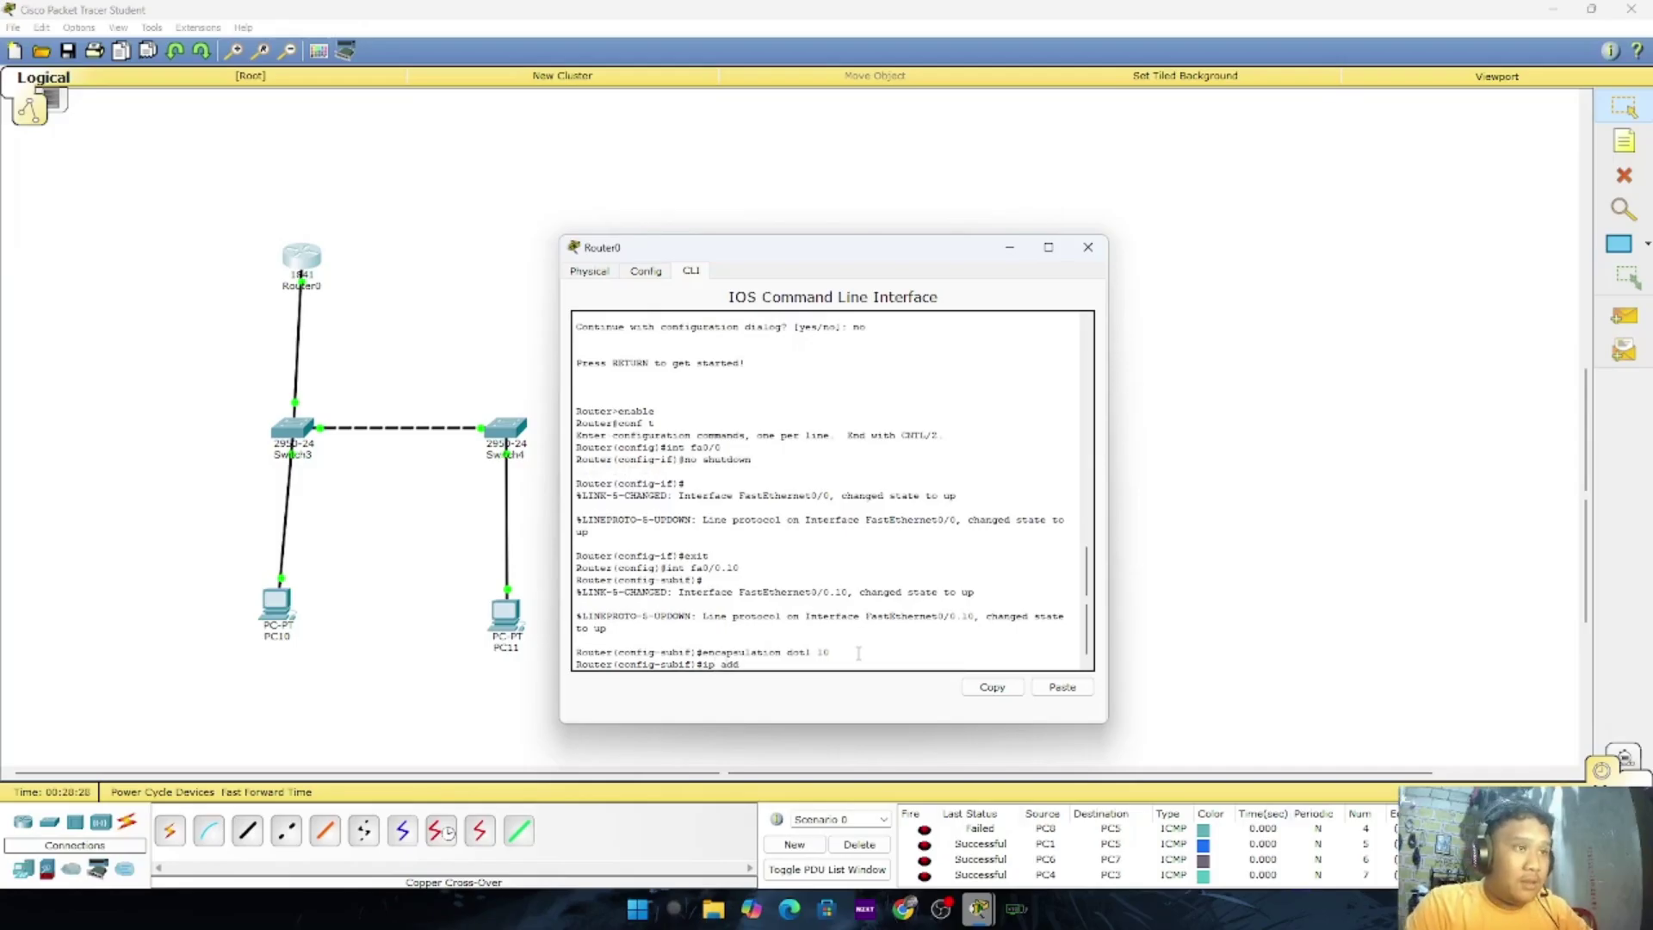
{"action": "key", "text": "BackSpace"}
{"action": "key", "text": "BackSpace"}
{"action": "type", "text": "168."}
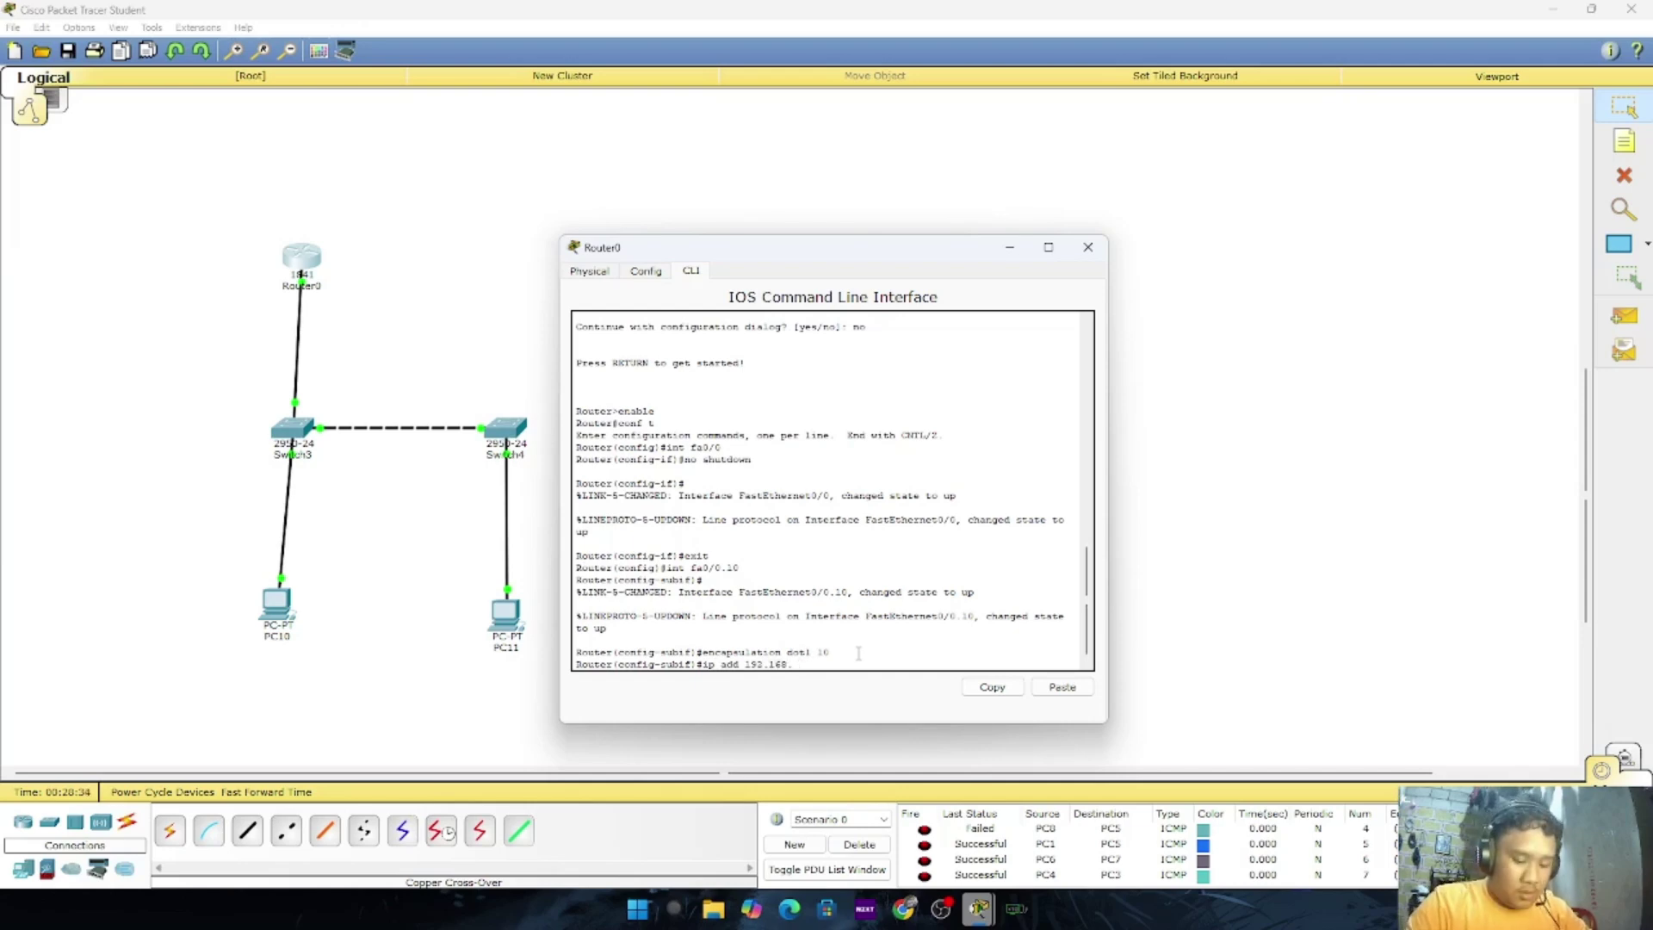
{"action": "type", "text": "11.1 2"}
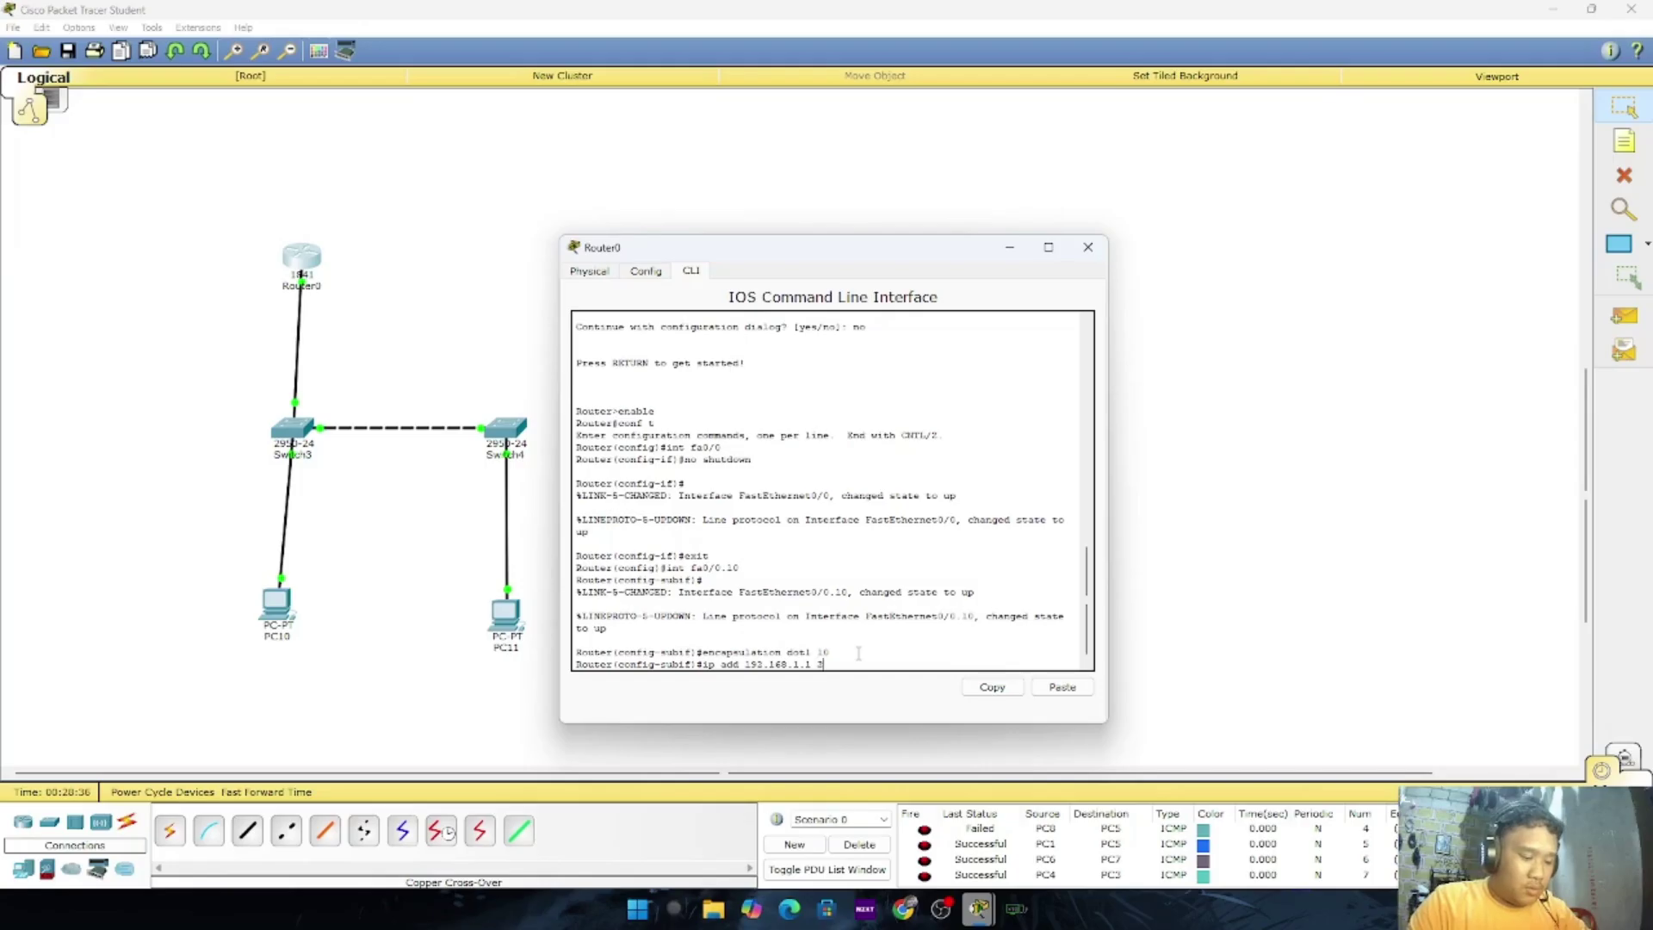
{"action": "type", "text": "55."}
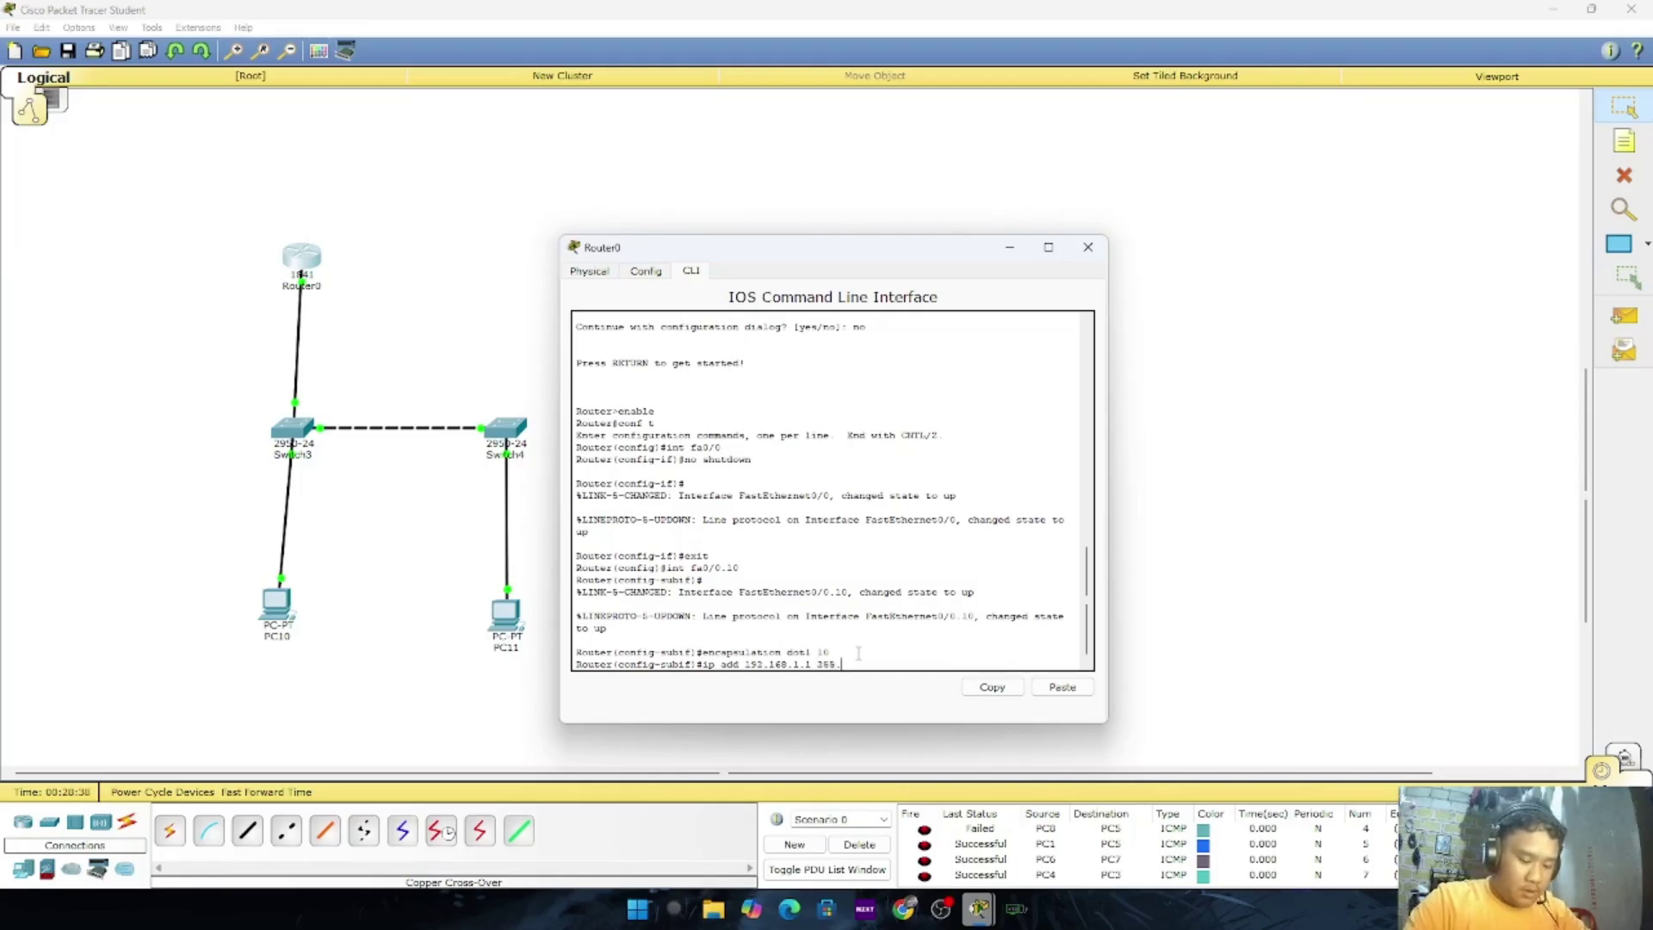
{"action": "type", "text": "255.255.2"}
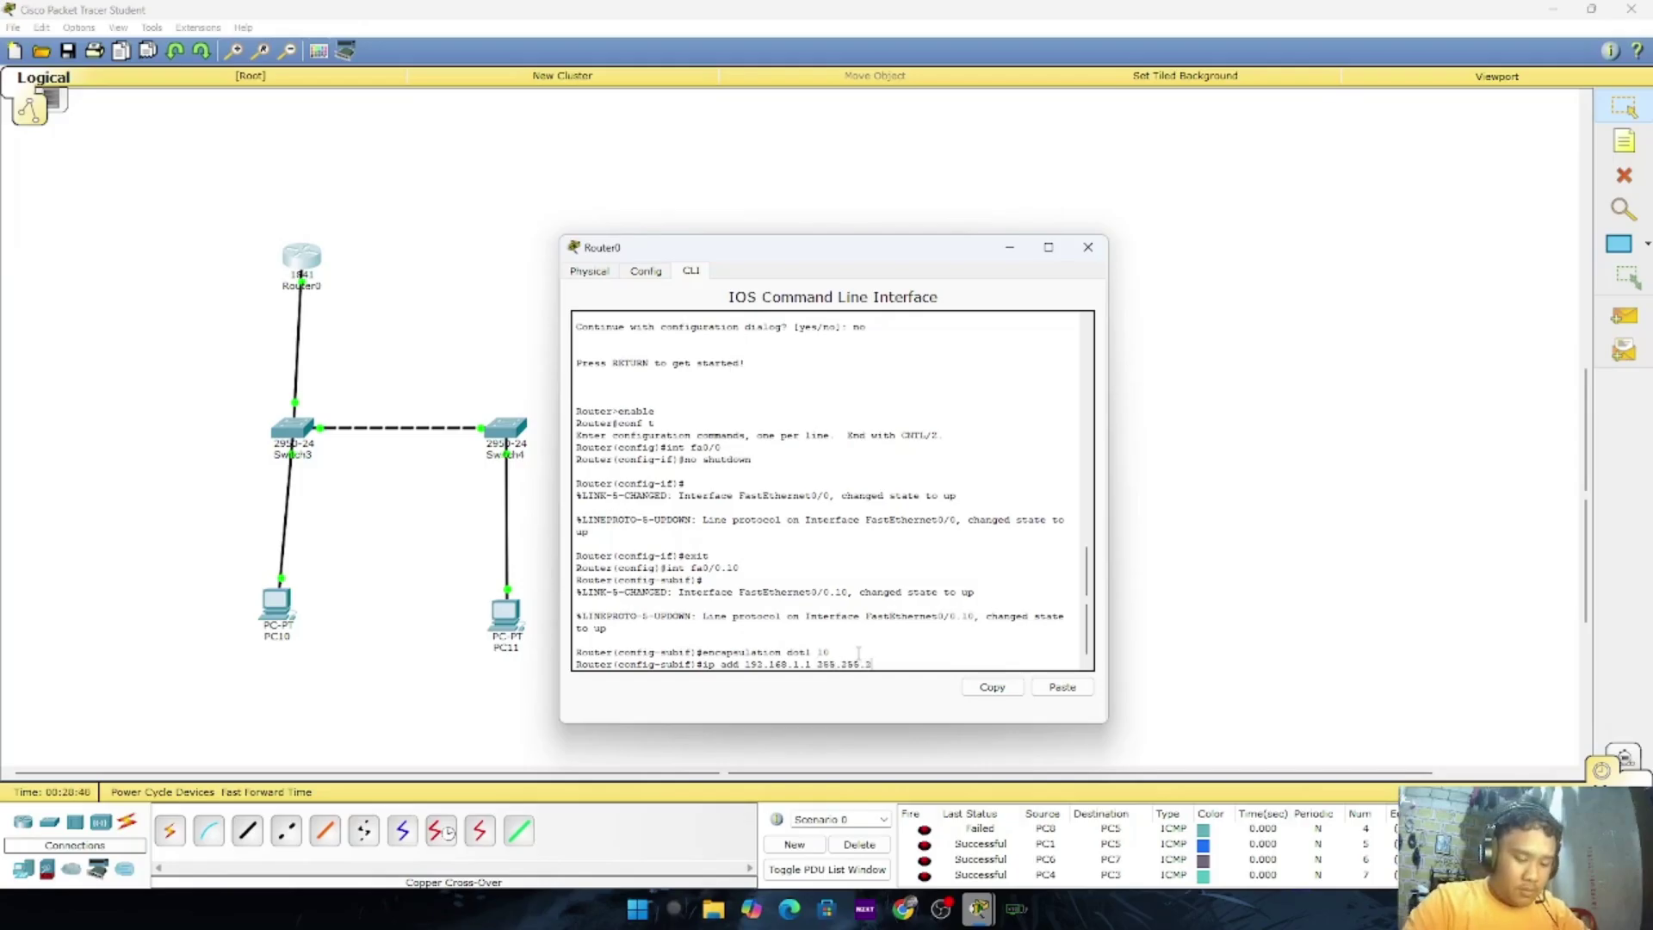
{"action": "type", "text": ".0"}
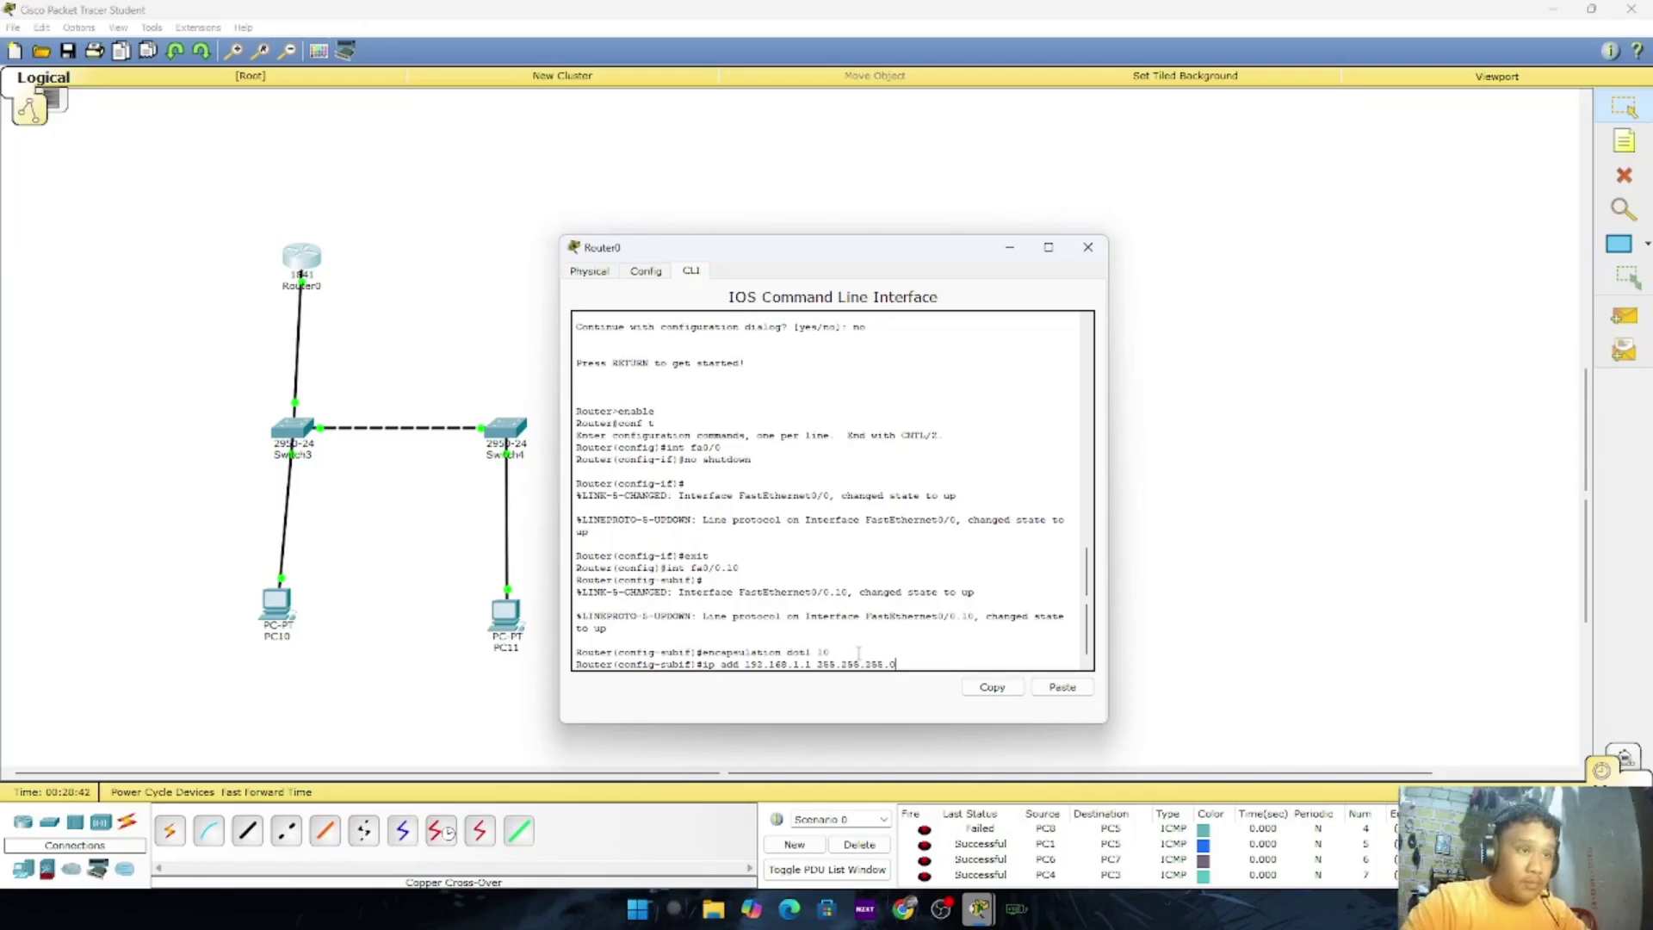
{"action": "key", "text": "Return"}
{"action": "type", "text": "er(config-subif)#e"}
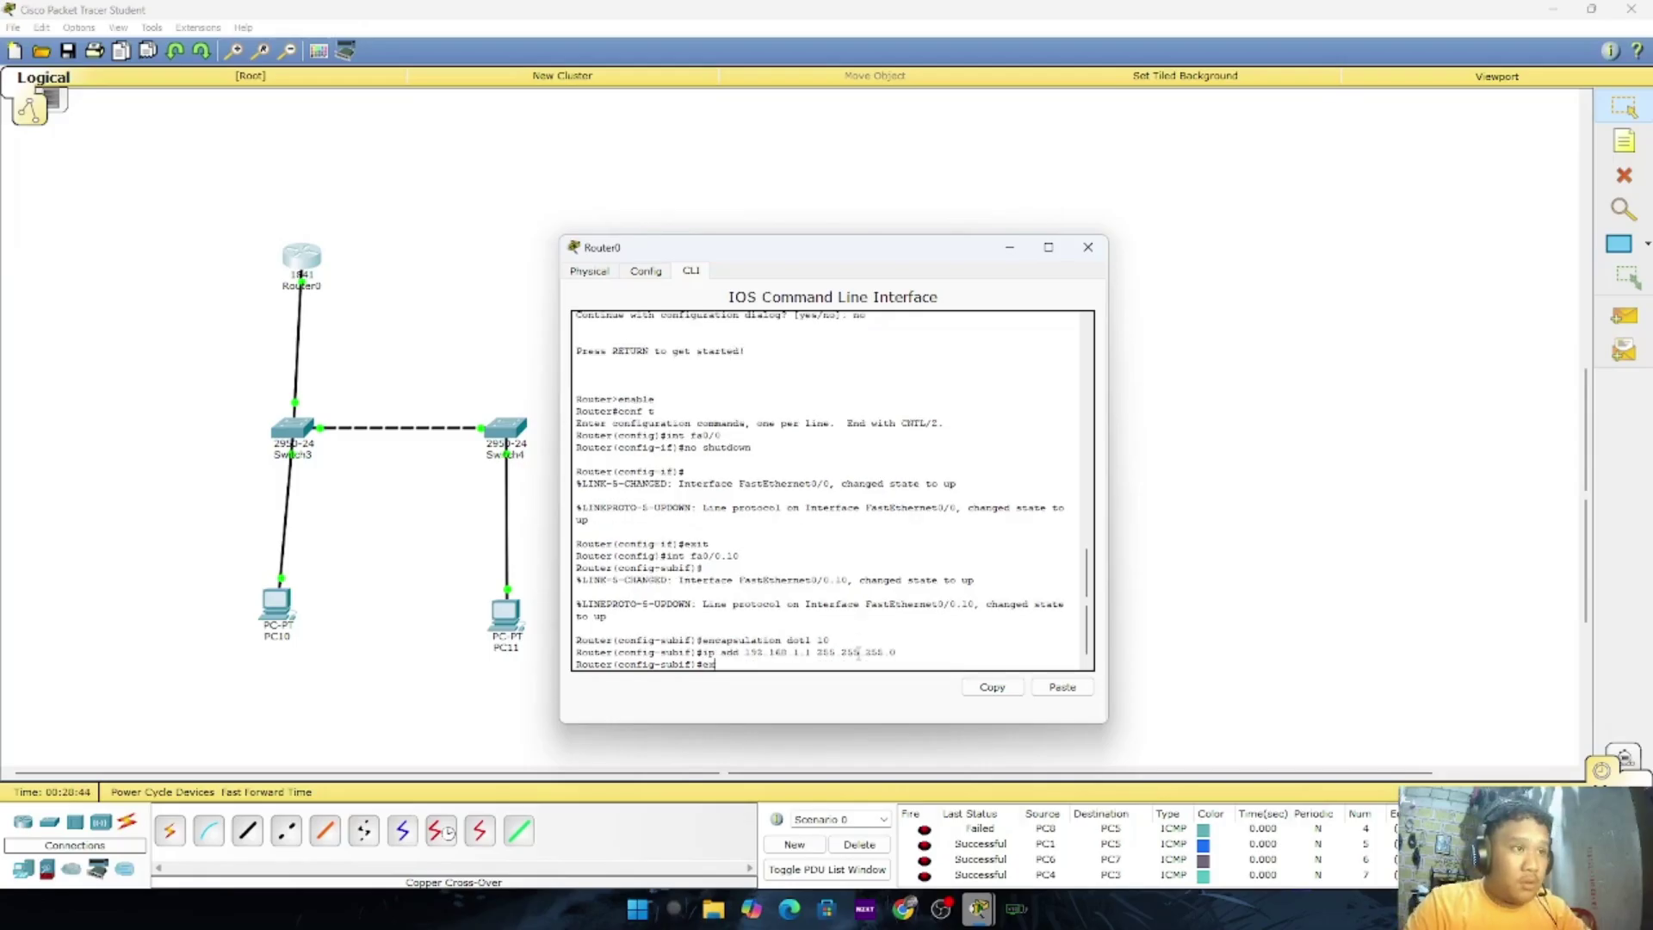
{"action": "type", "text": "x"}
{"action": "key", "text": "Return"}
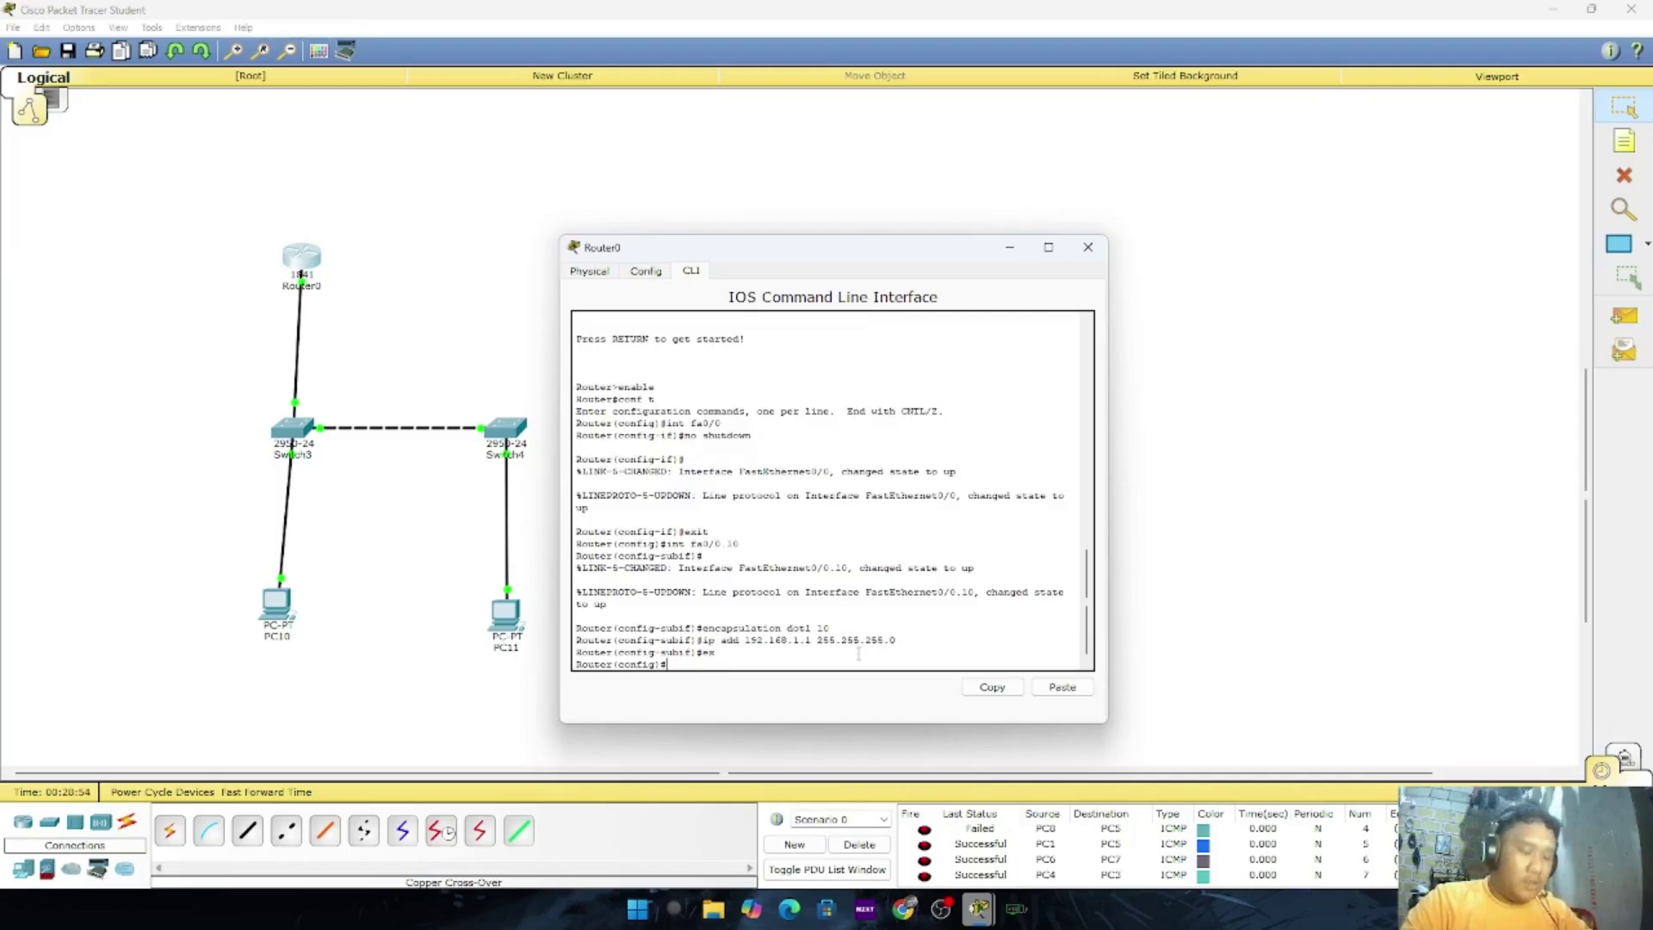
Create Router0's subinterface fa0/0.20 and set its VLAN 20 encapsulation with encapsulation dot1 20
{"action": "type", "text": "int fa0/0.20"}
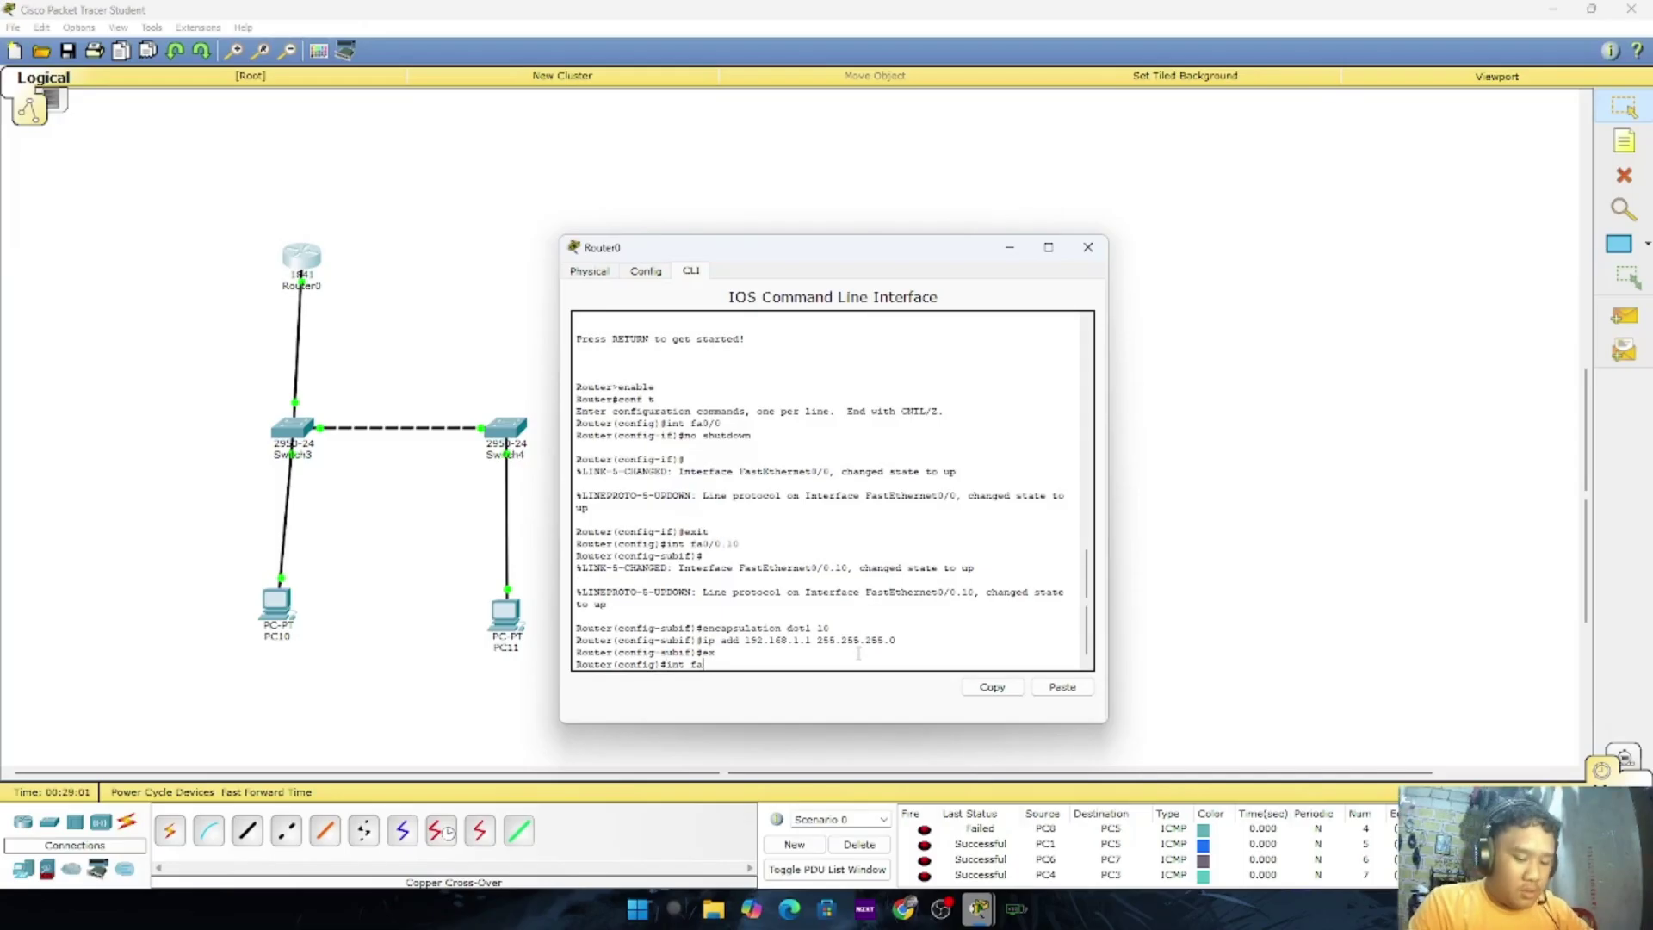
{"action": "key", "text": "Return"}
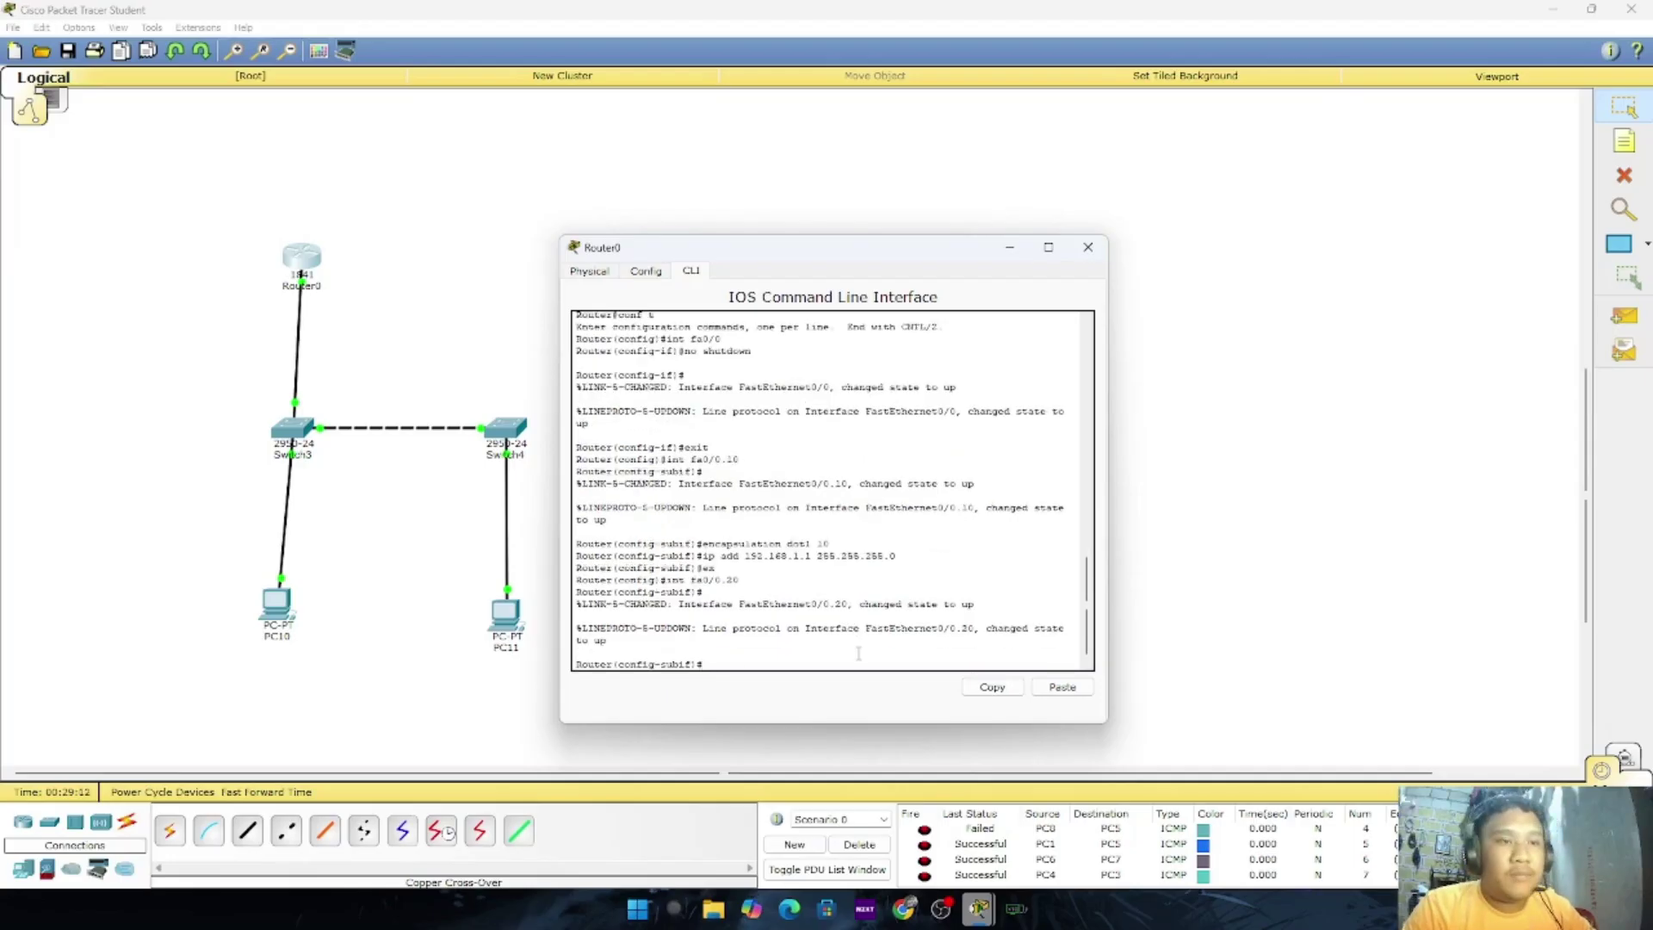
{"action": "type", "text": "encapsulation dot1"}
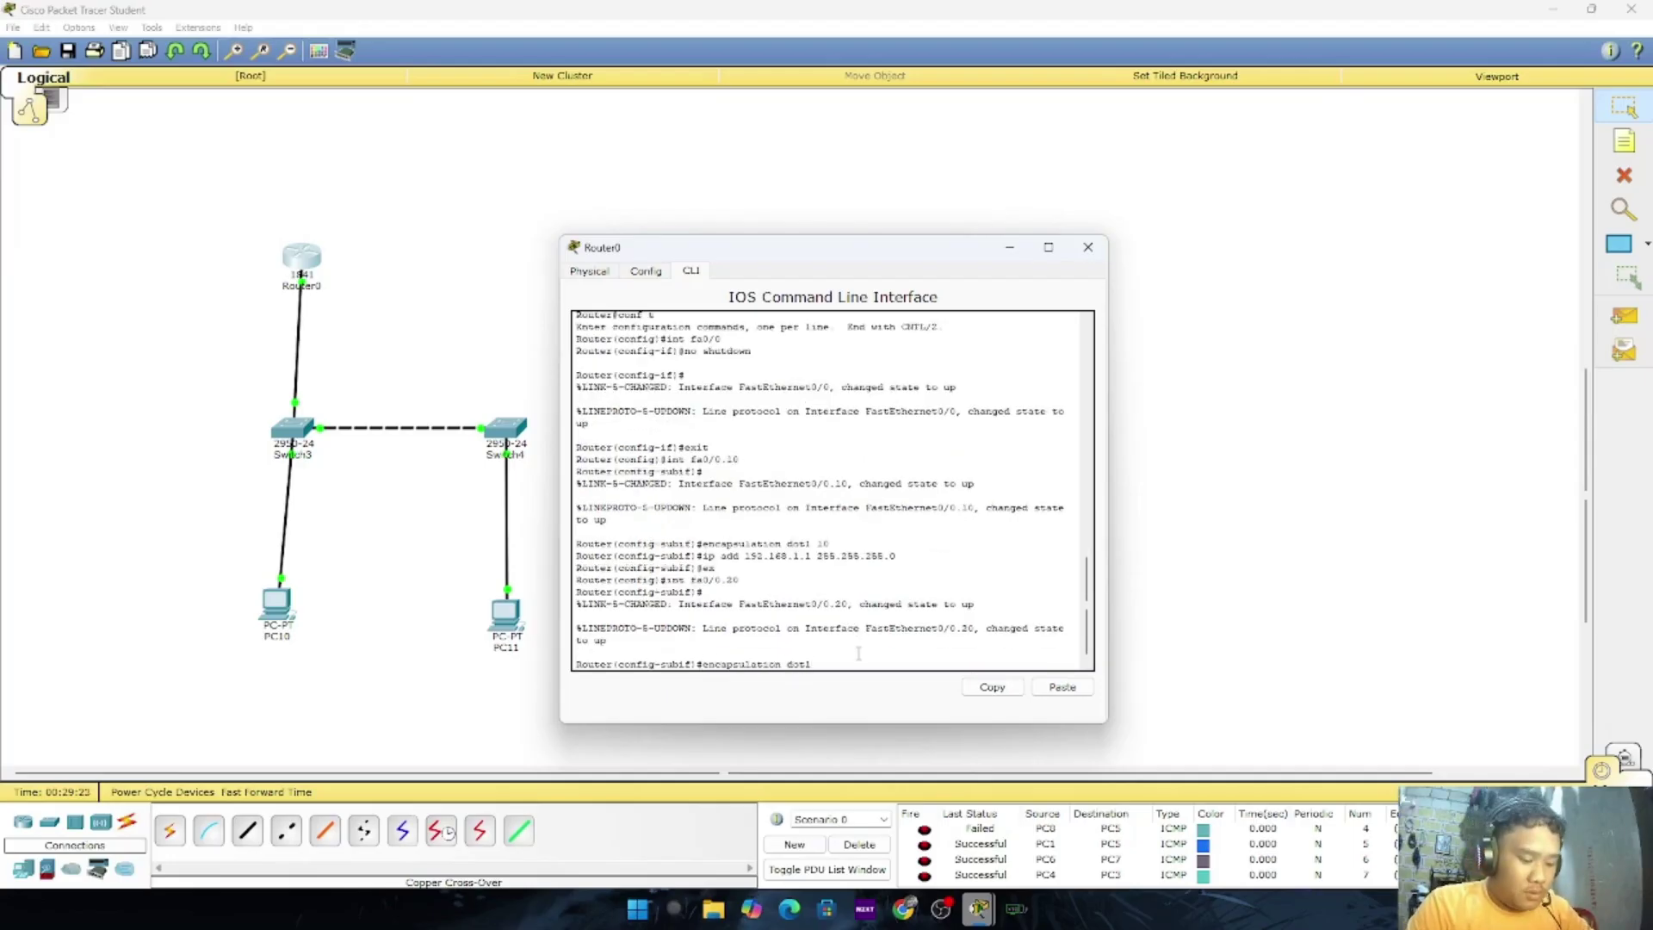
{"action": "type", "text": " 20"}
{"action": "key", "text": "Return"}
Assign IP address 192.168.2.1 with mask 255.255.255.0 to fa0/0.20, exit the subinterface configuration and close Router0's window
{"action": "type", "text": "ip add 192.168."}
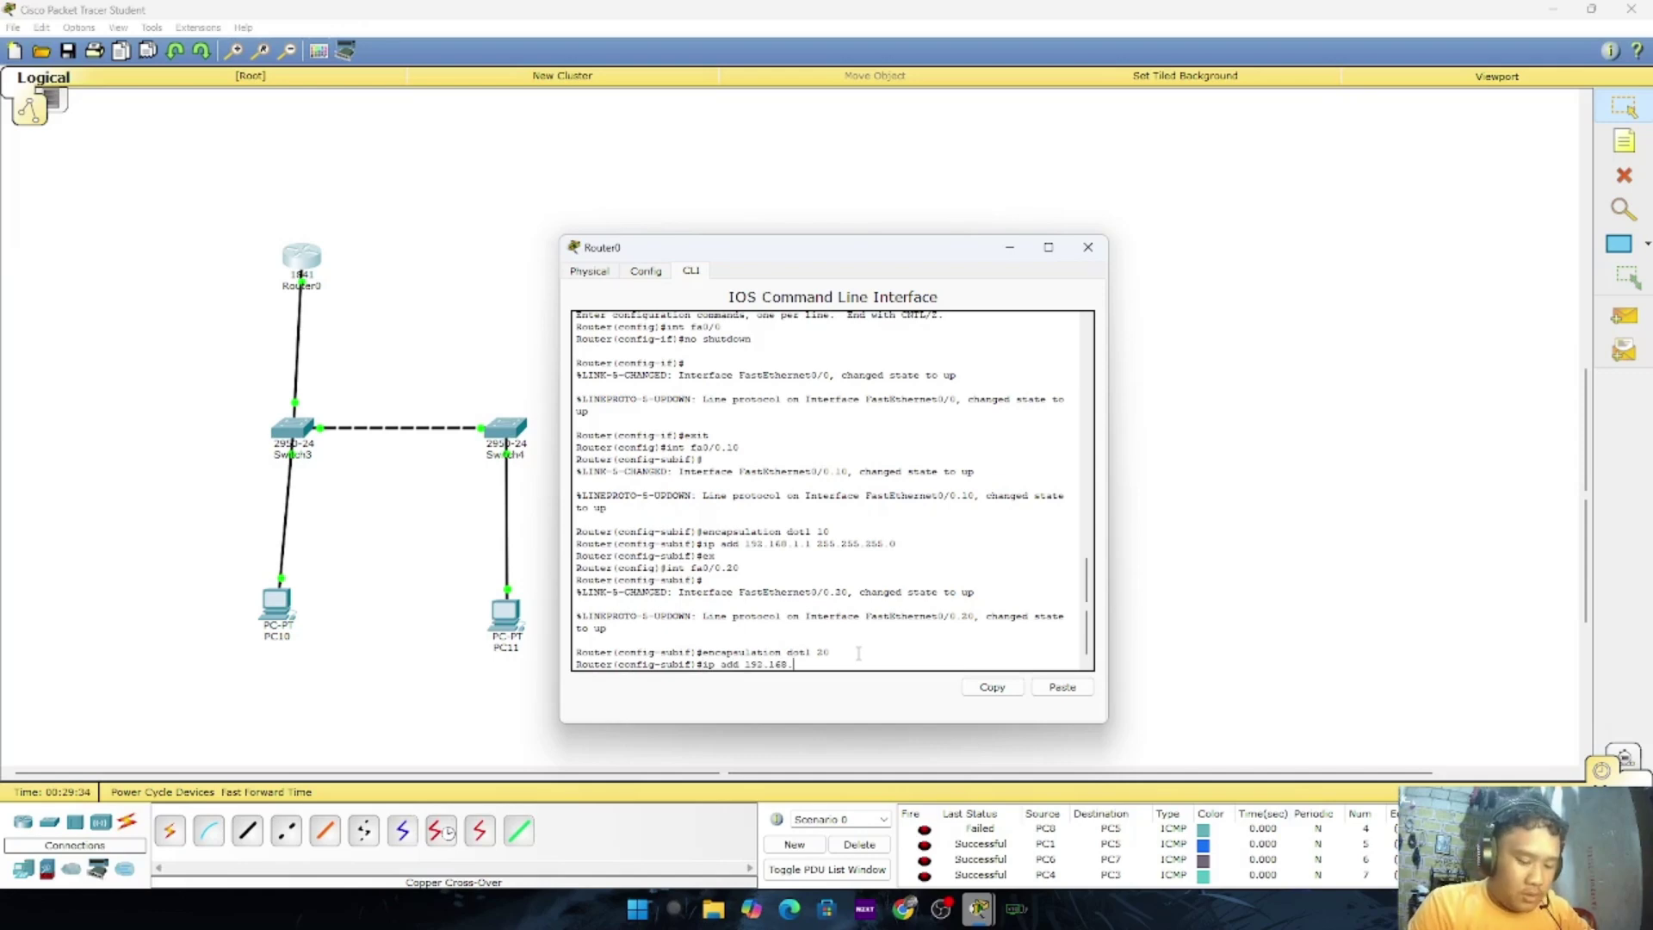
{"action": "type", "text": "2.1 255.255.255.0"}
{"action": "key", "text": "Return"}
{"action": "type", "text": "ex"}
{"action": "key", "text": "Return"}
{"action": "right_click", "coordinate": [898, 642]}
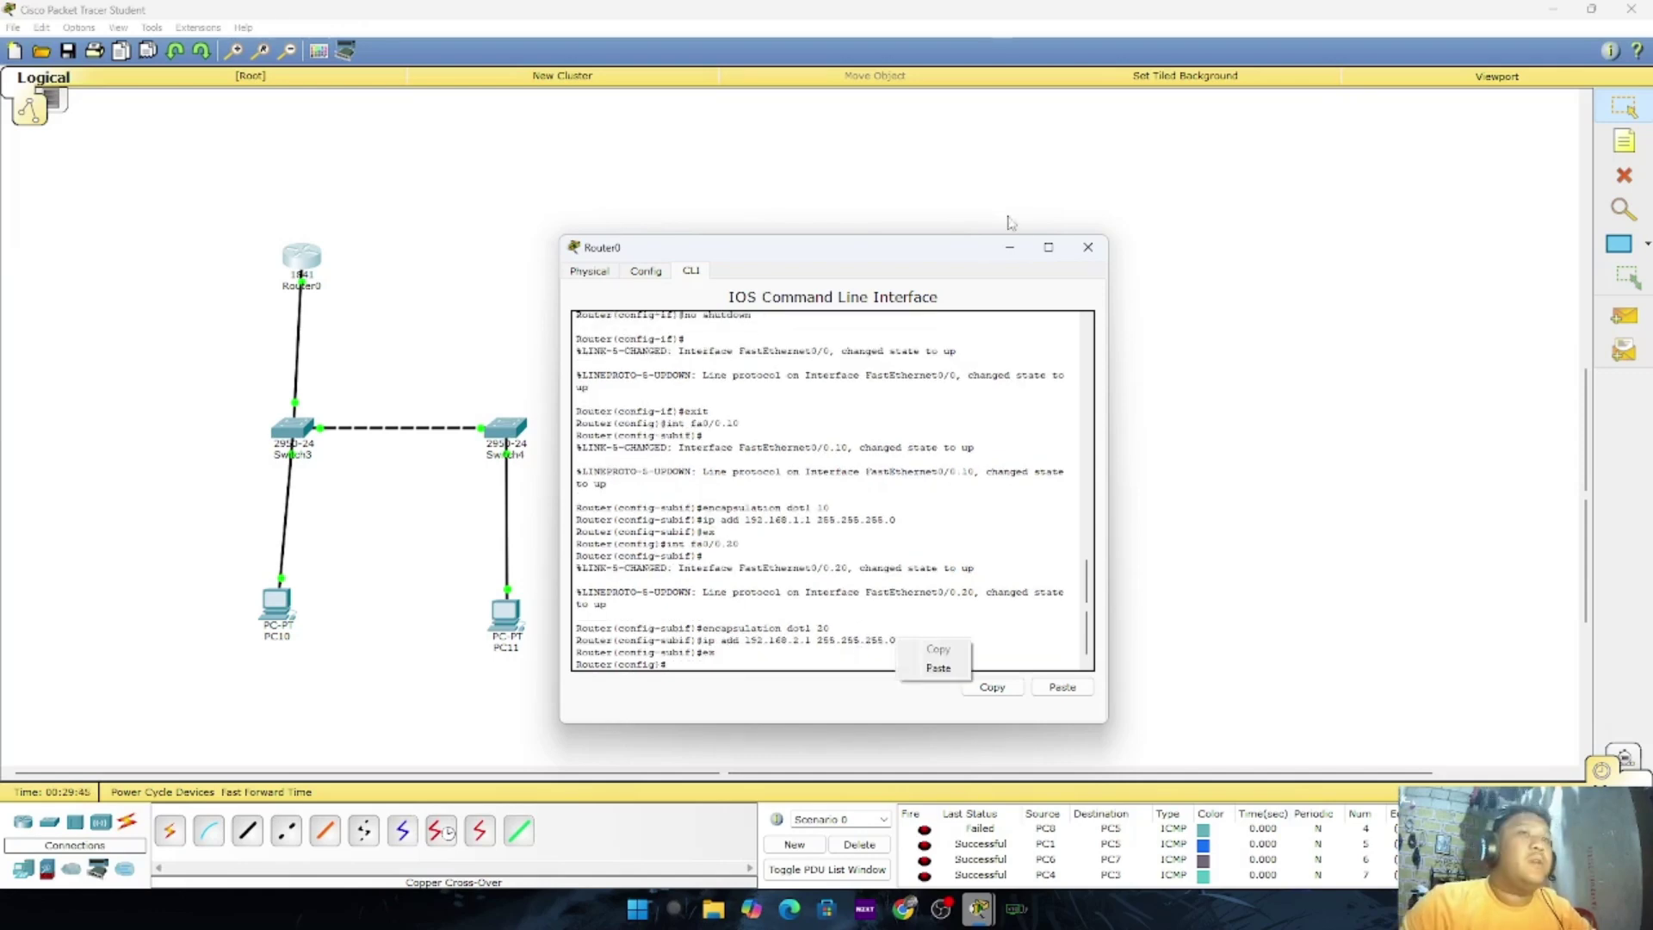
{"action": "left_click", "coordinate": [1088, 247]}
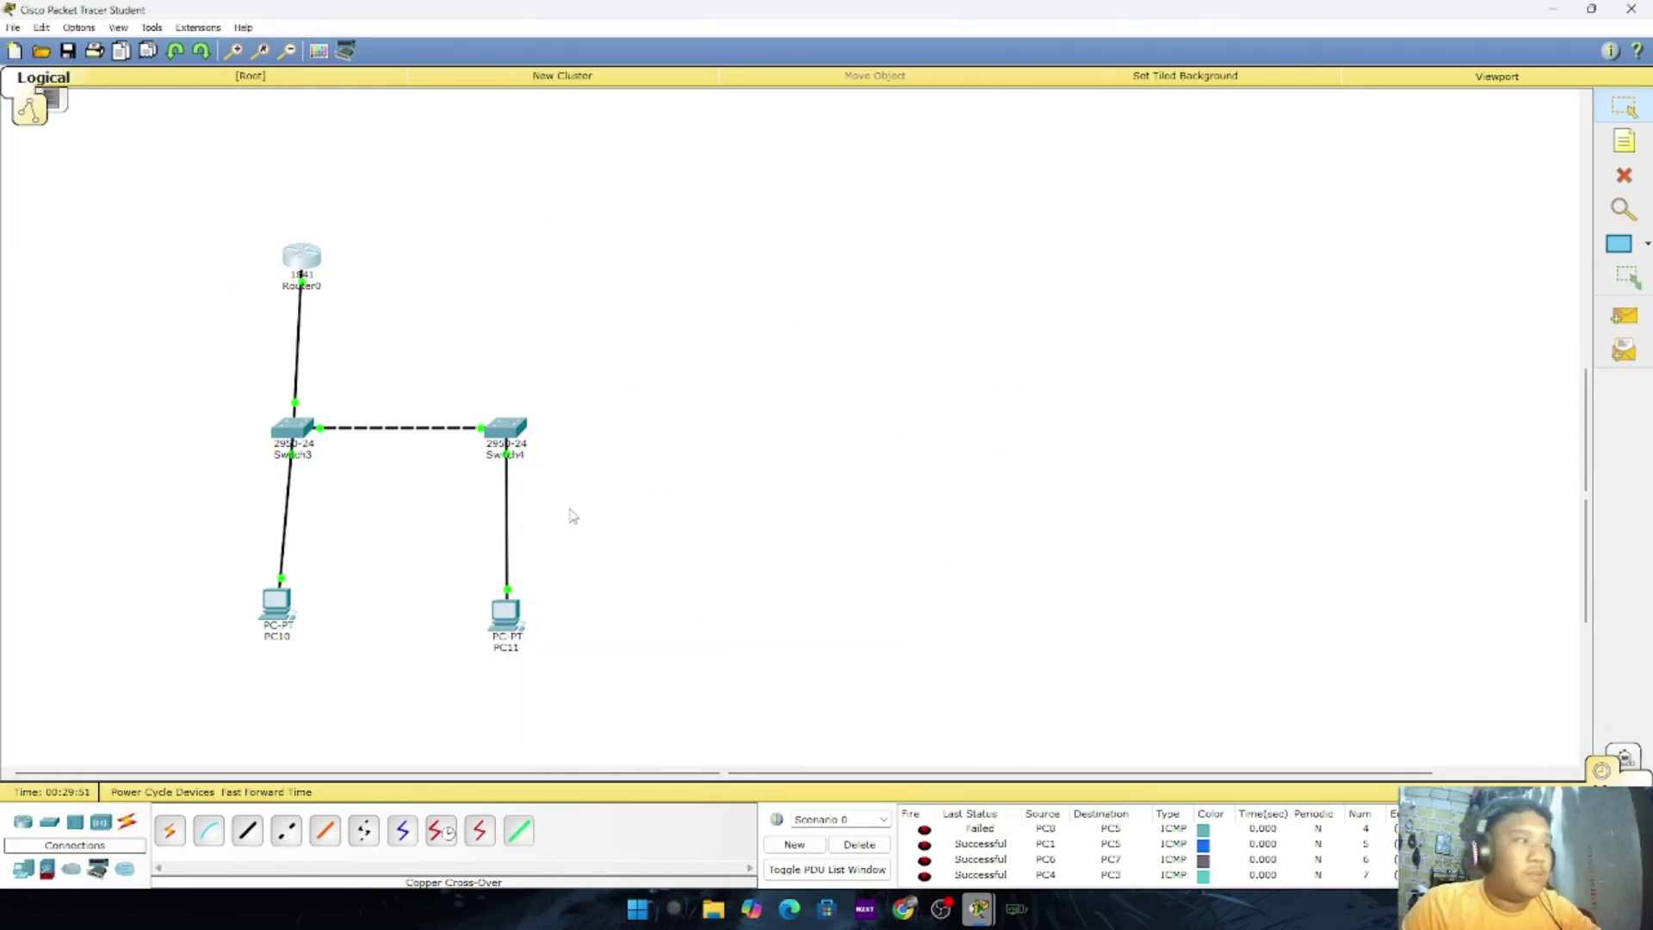
Open PC10's Command Prompt and ping the router address 192.168.1.1
{"action": "left_click", "coordinate": [277, 604]}
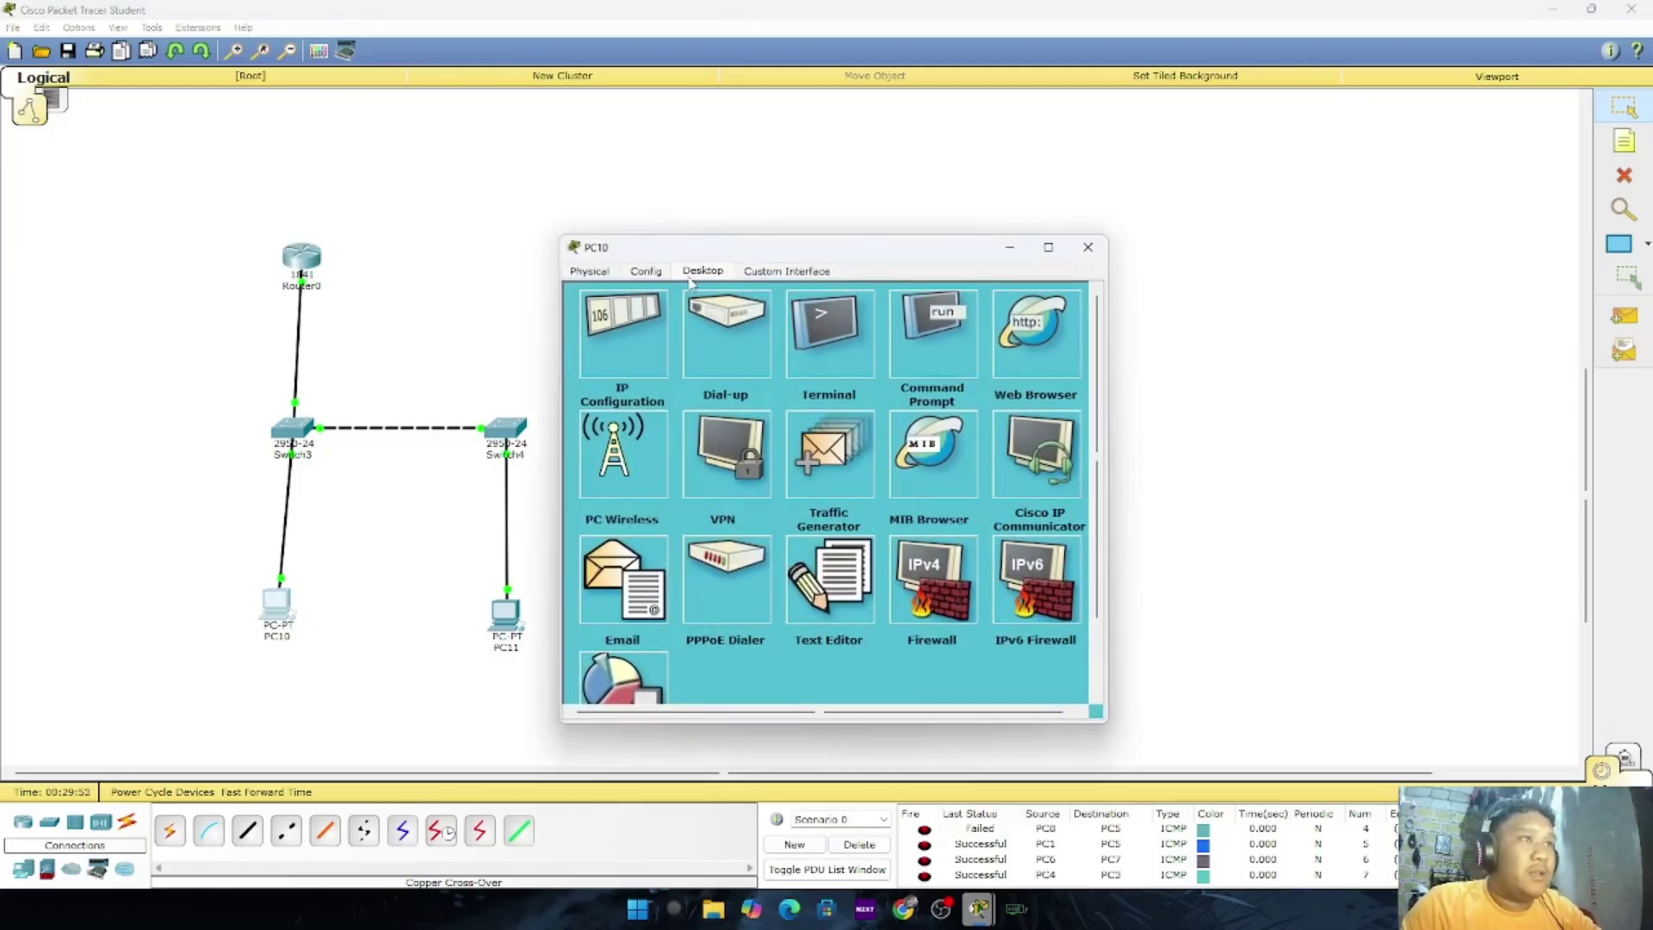
{"action": "left_click", "coordinate": [846, 348]}
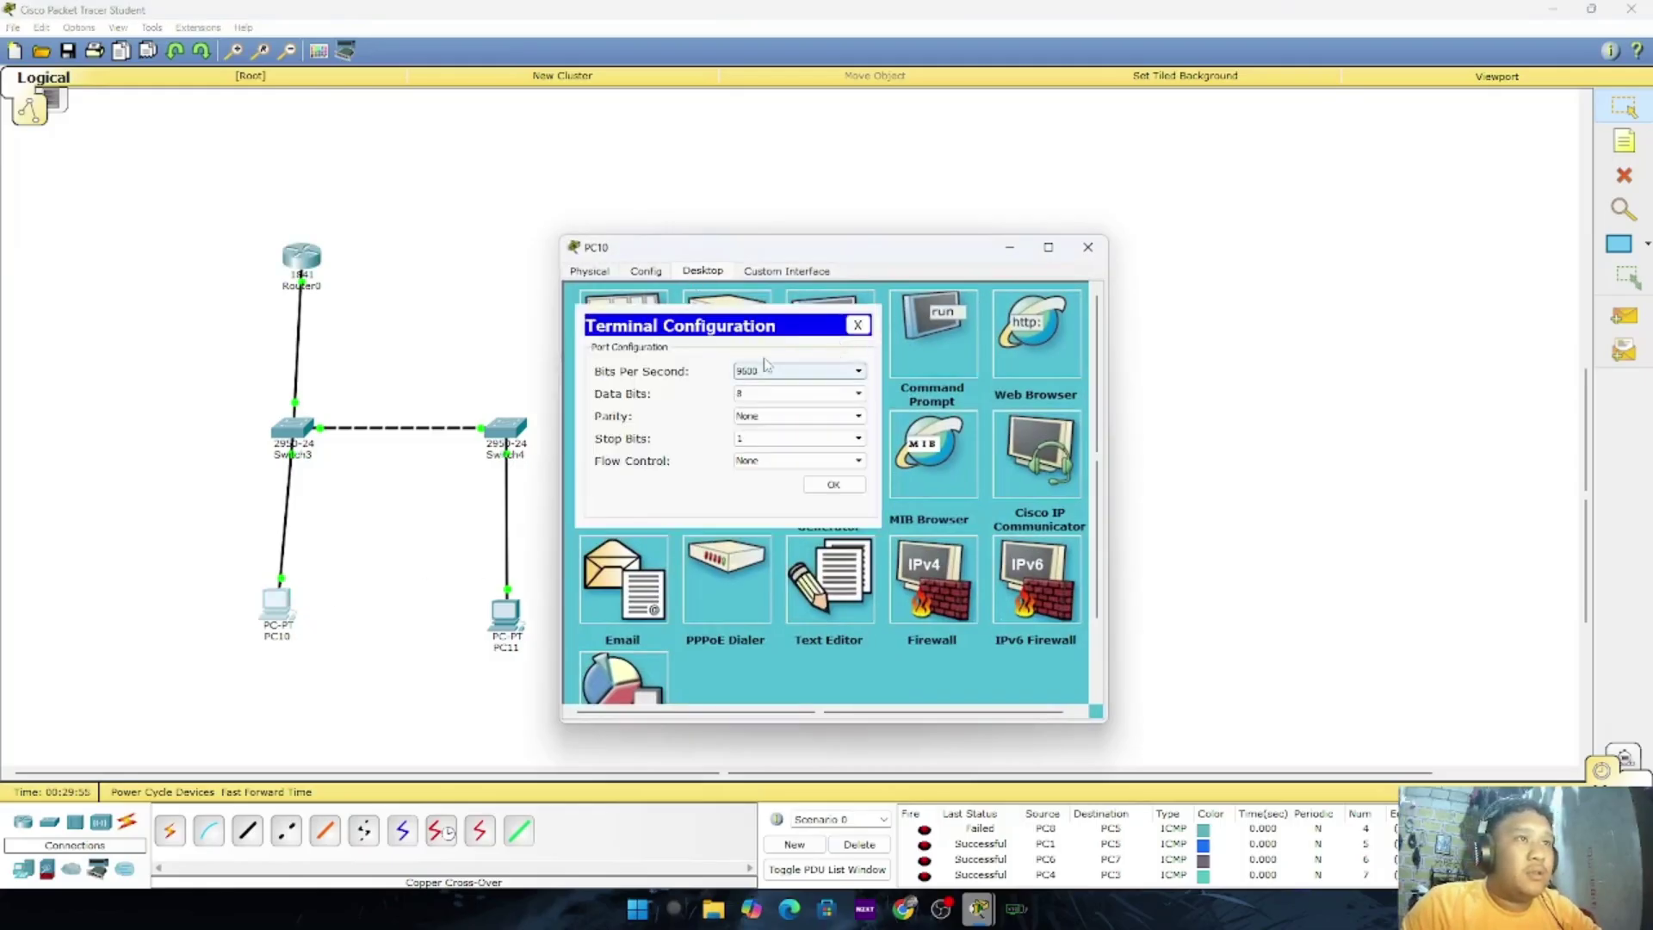
{"action": "left_click", "coordinate": [858, 325]}
{"action": "left_click", "coordinate": [921, 346]}
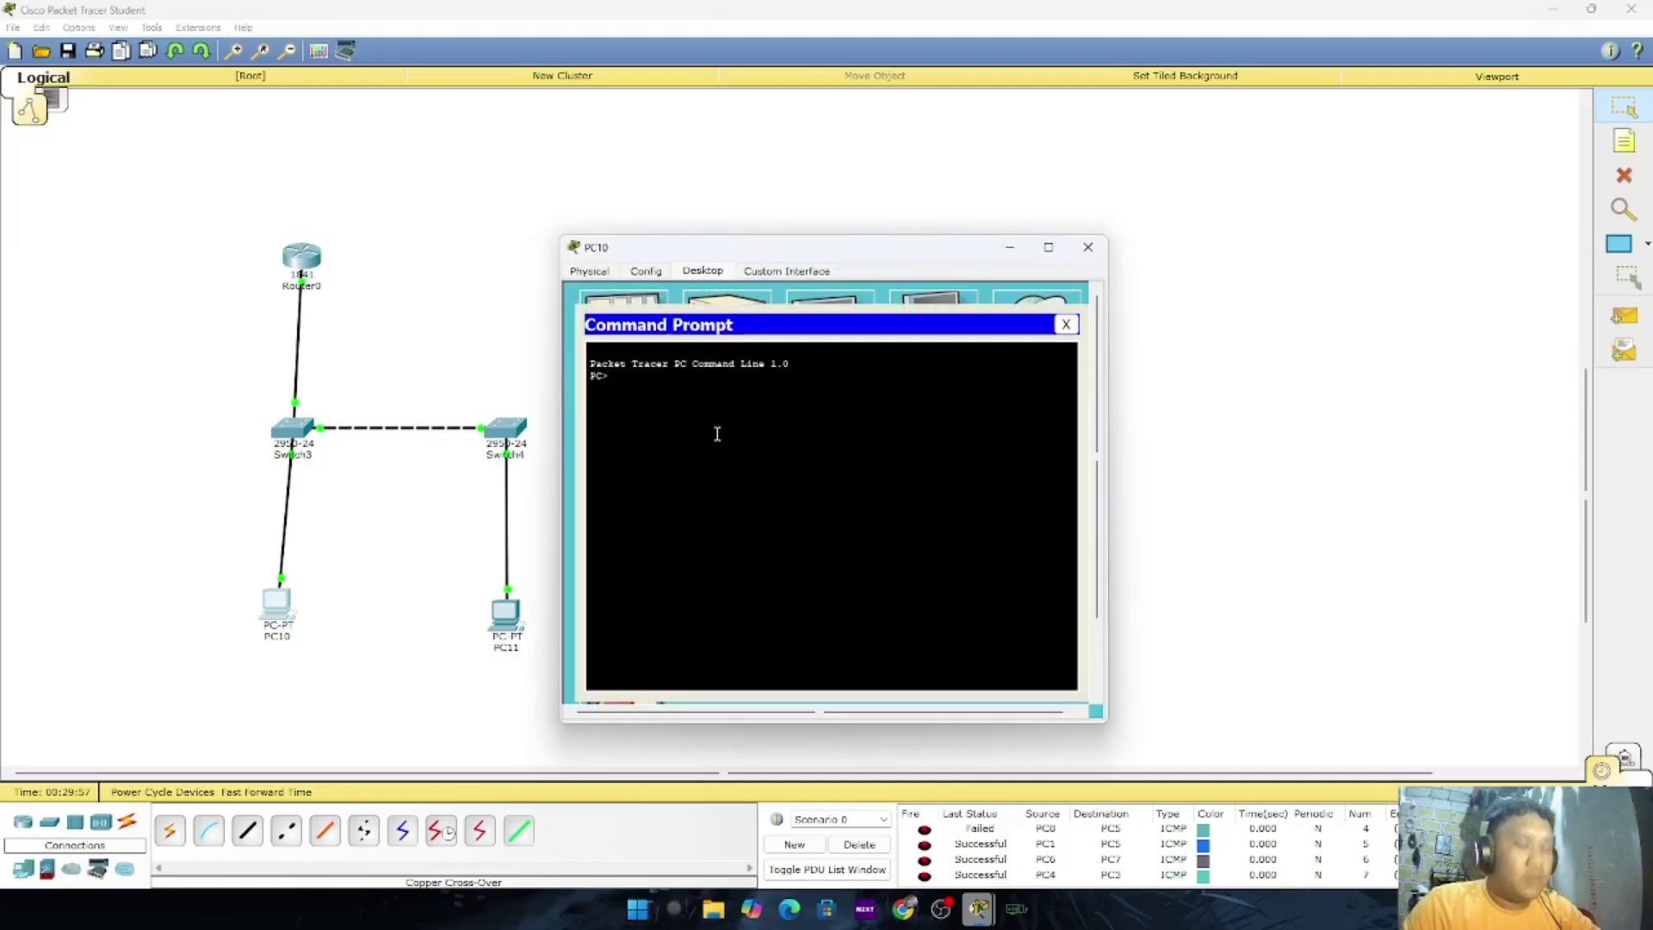
{"action": "type", "text": "pin"}
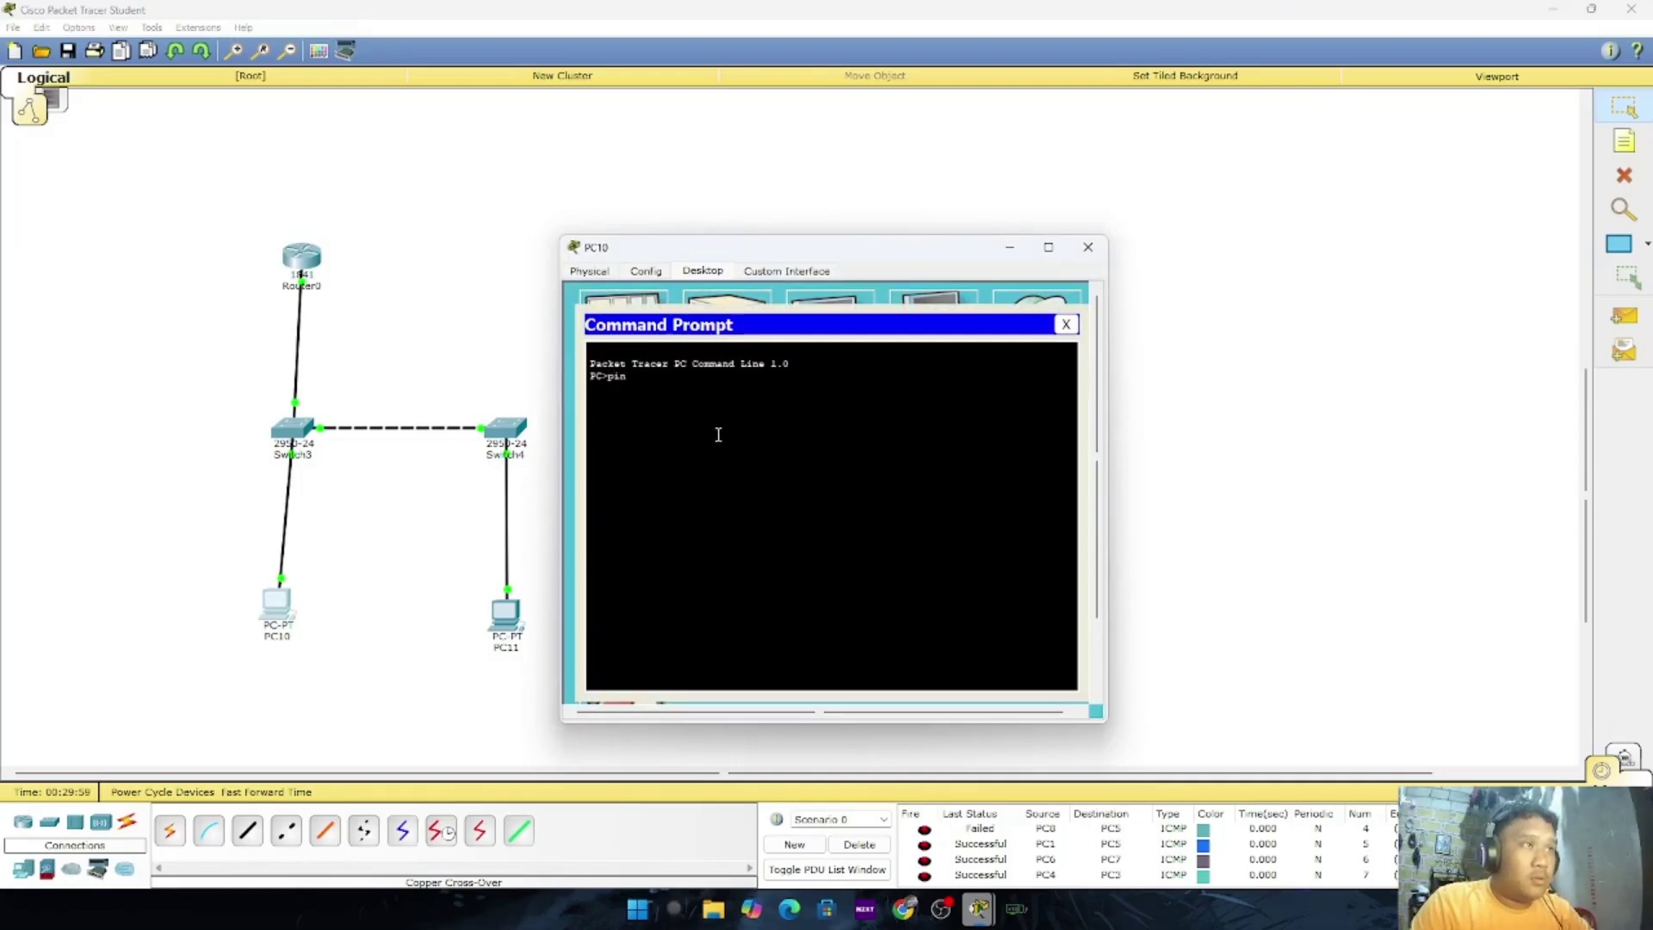
{"action": "type", "text": "gh"}
{"action": "type", "text": "192.168.1.1"}
{"action": "key", "text": "Return"}
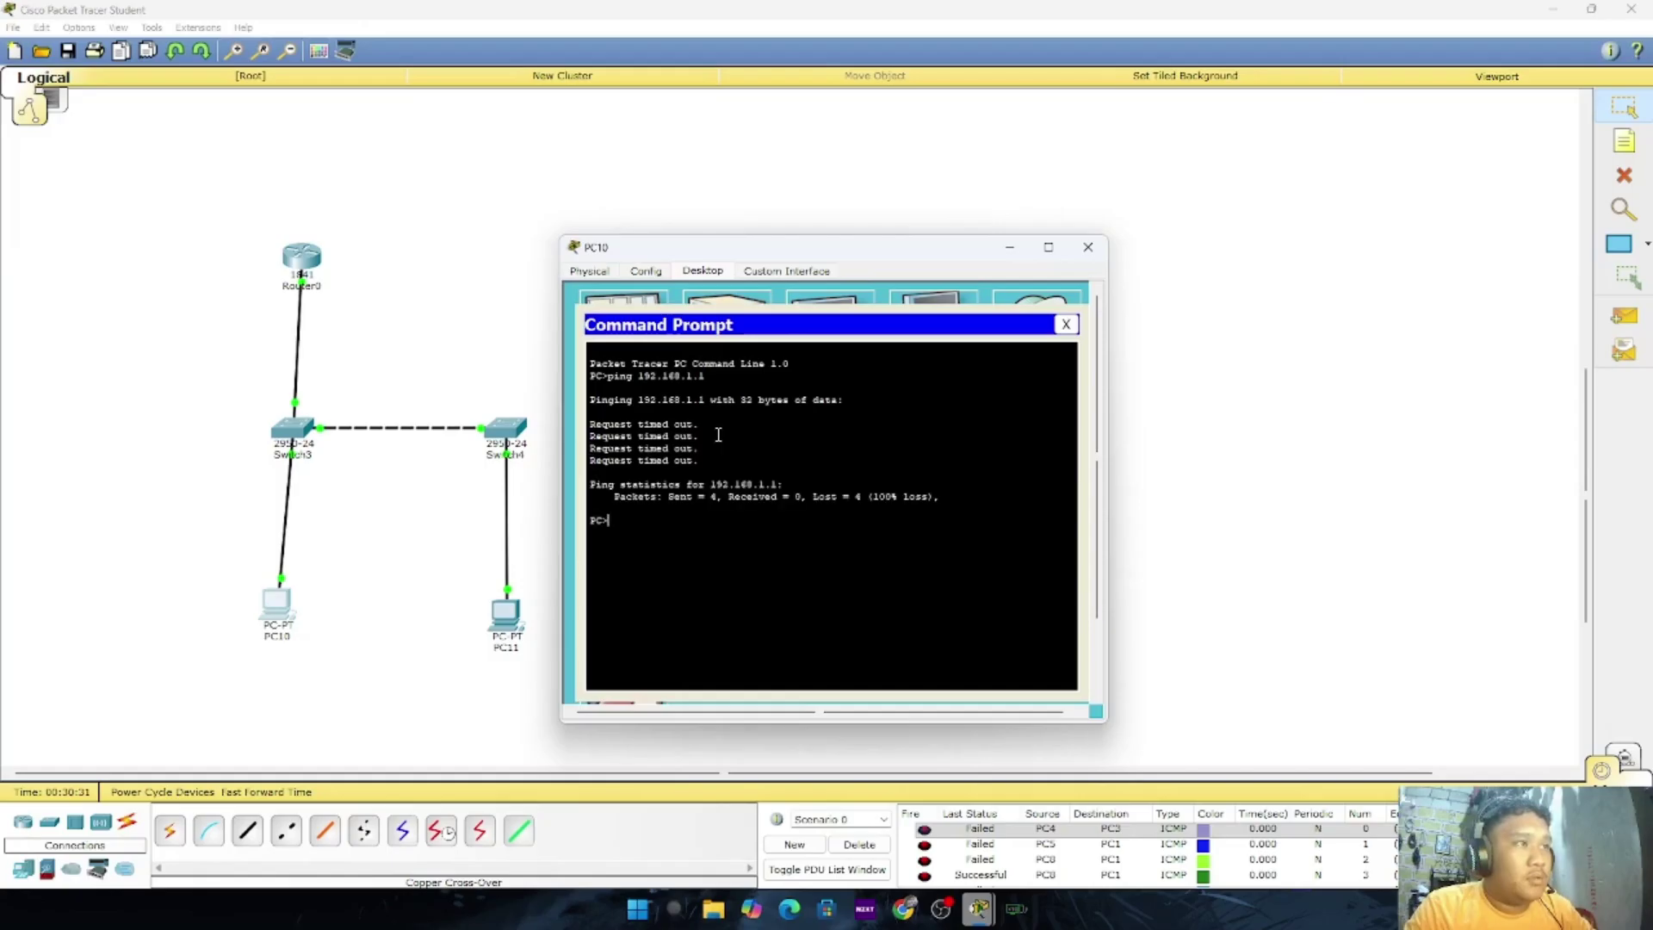
Ping 192.168.100.10 from PC10's Command Prompt
{"action": "type", "text": "ping 1"}
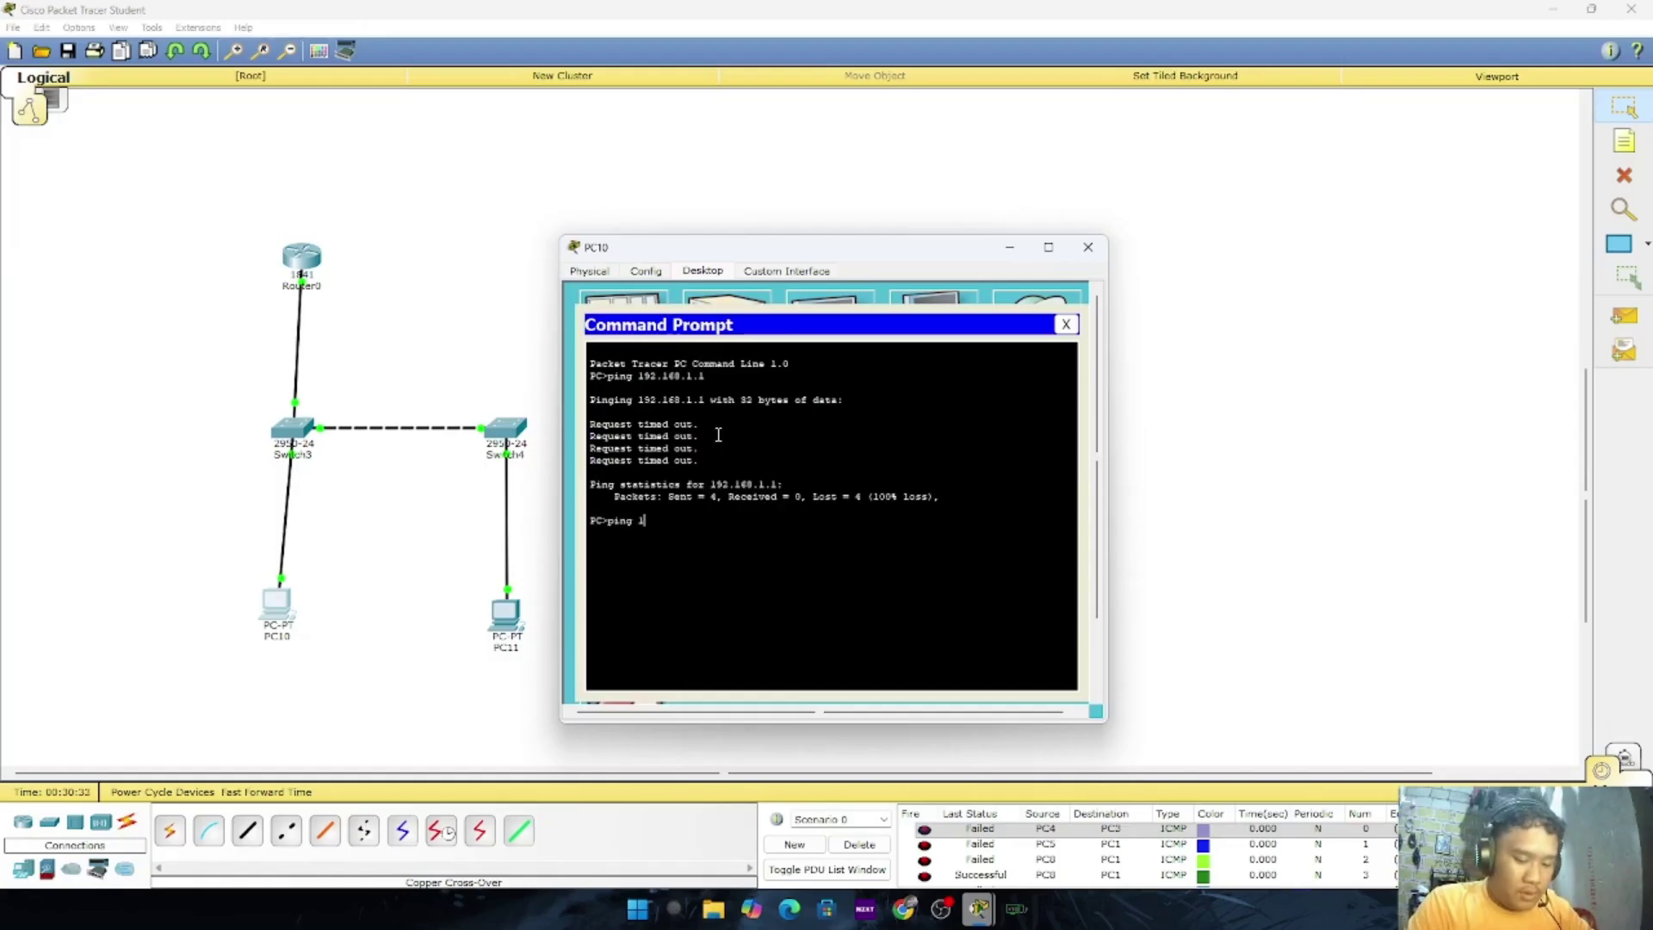
{"action": "type", "text": "92.1"}
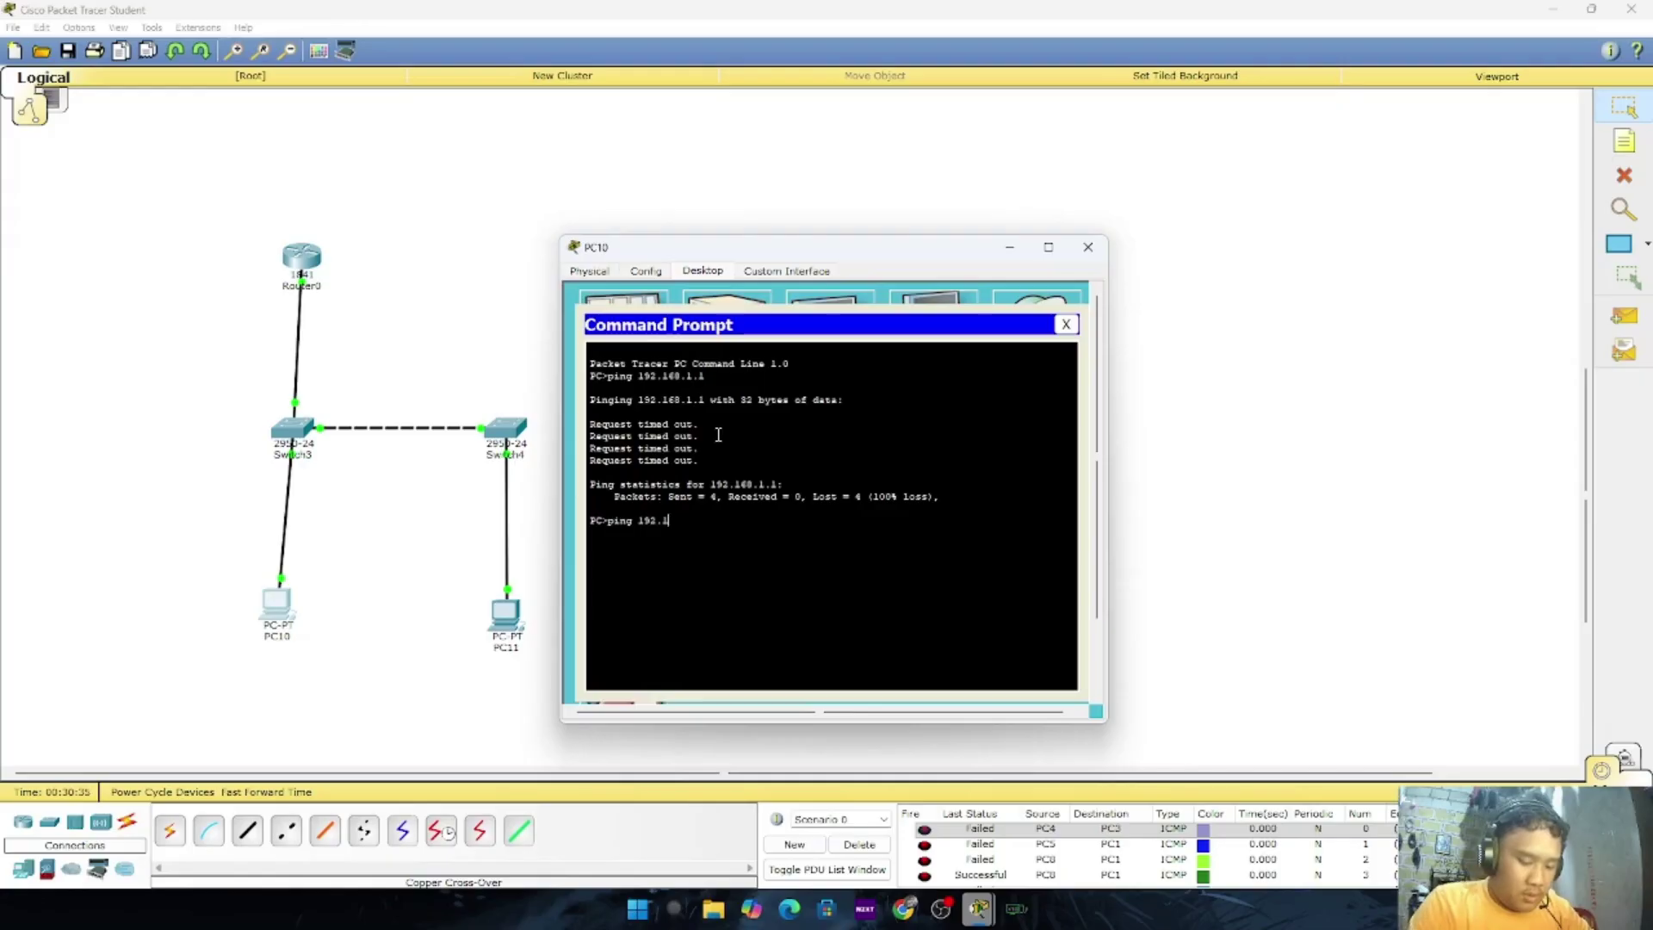
{"action": "type", "text": "68"}
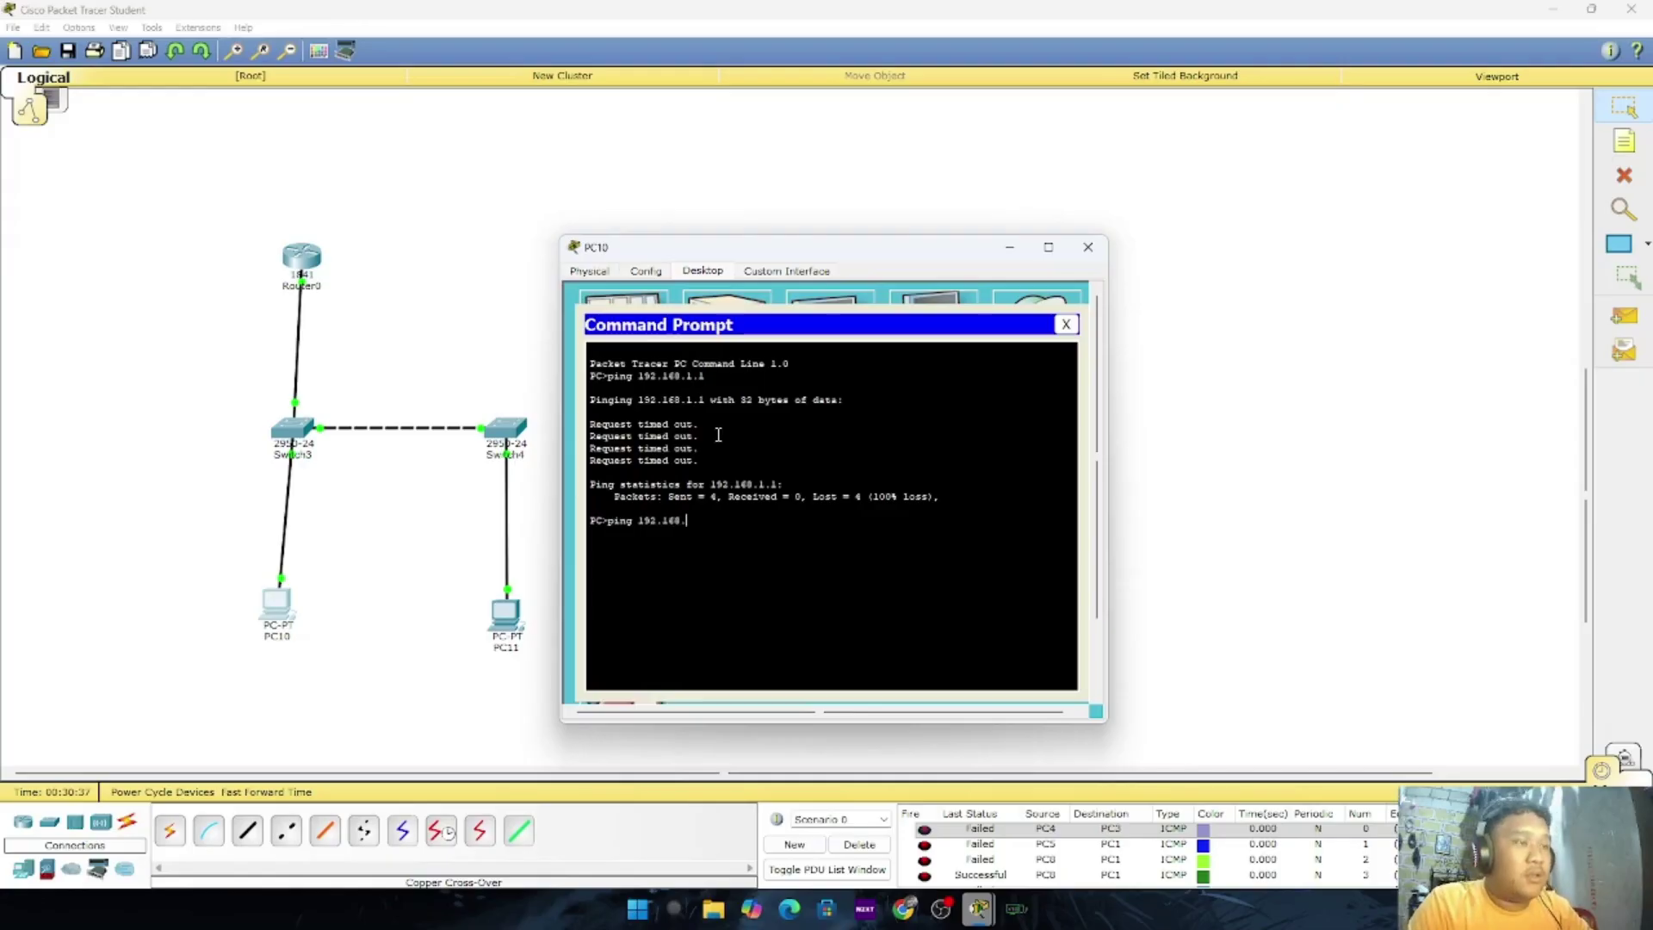
{"action": "type", "text": ".100"}
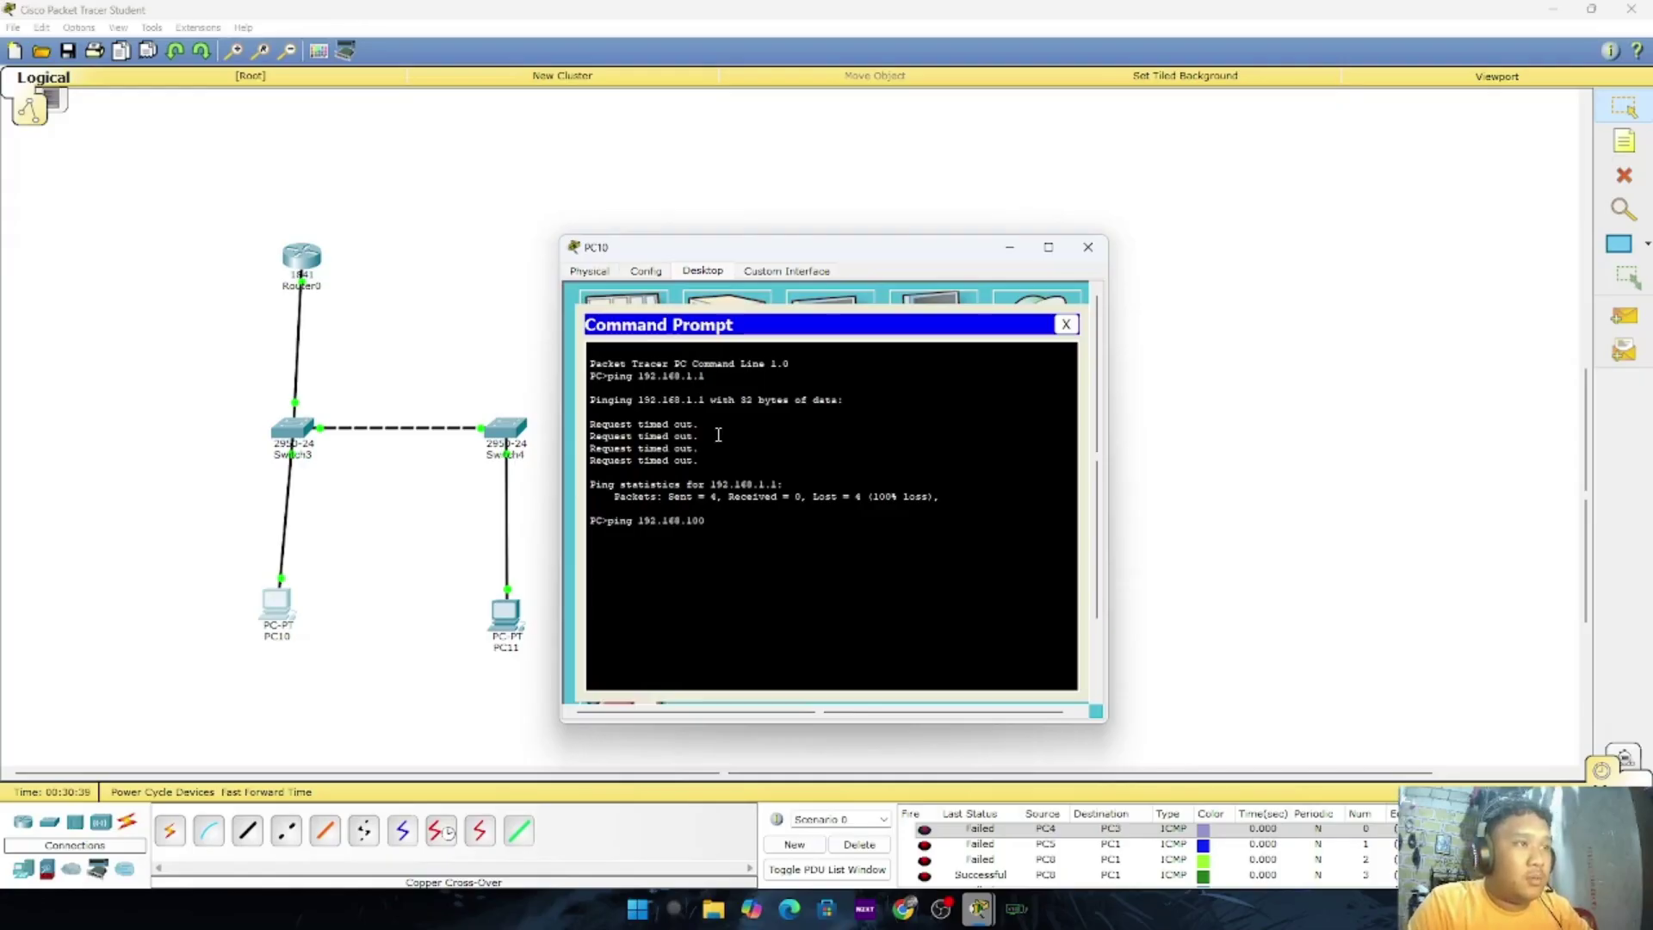
{"action": "type", "text": ".10"}
{"action": "key", "text": "Return"}
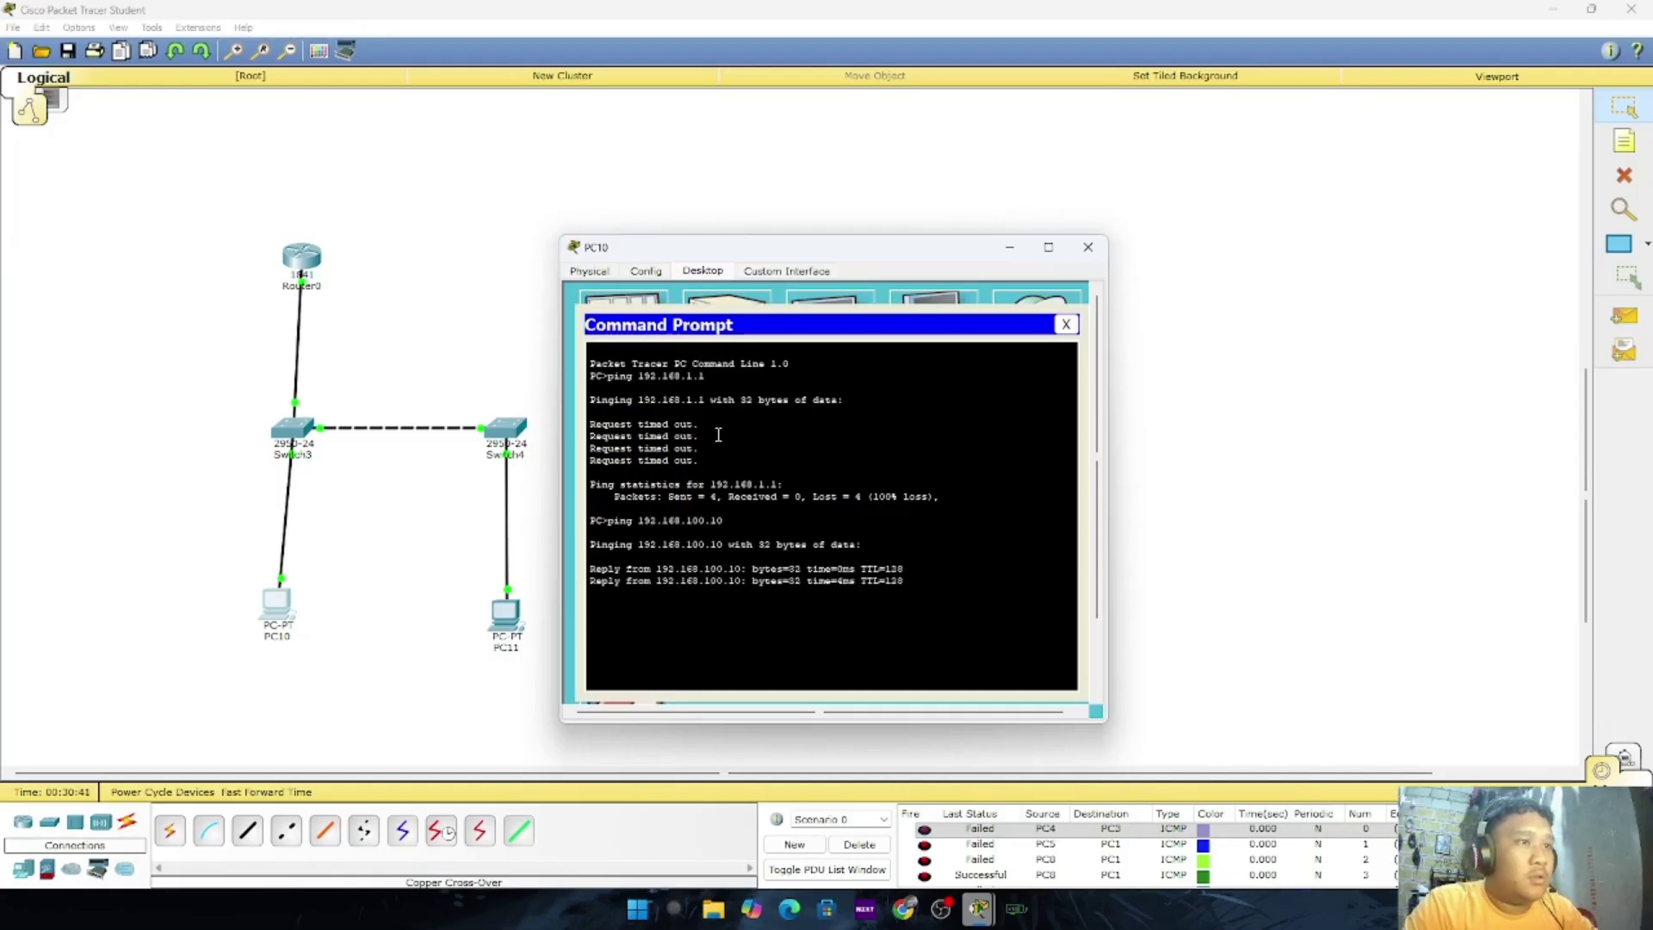